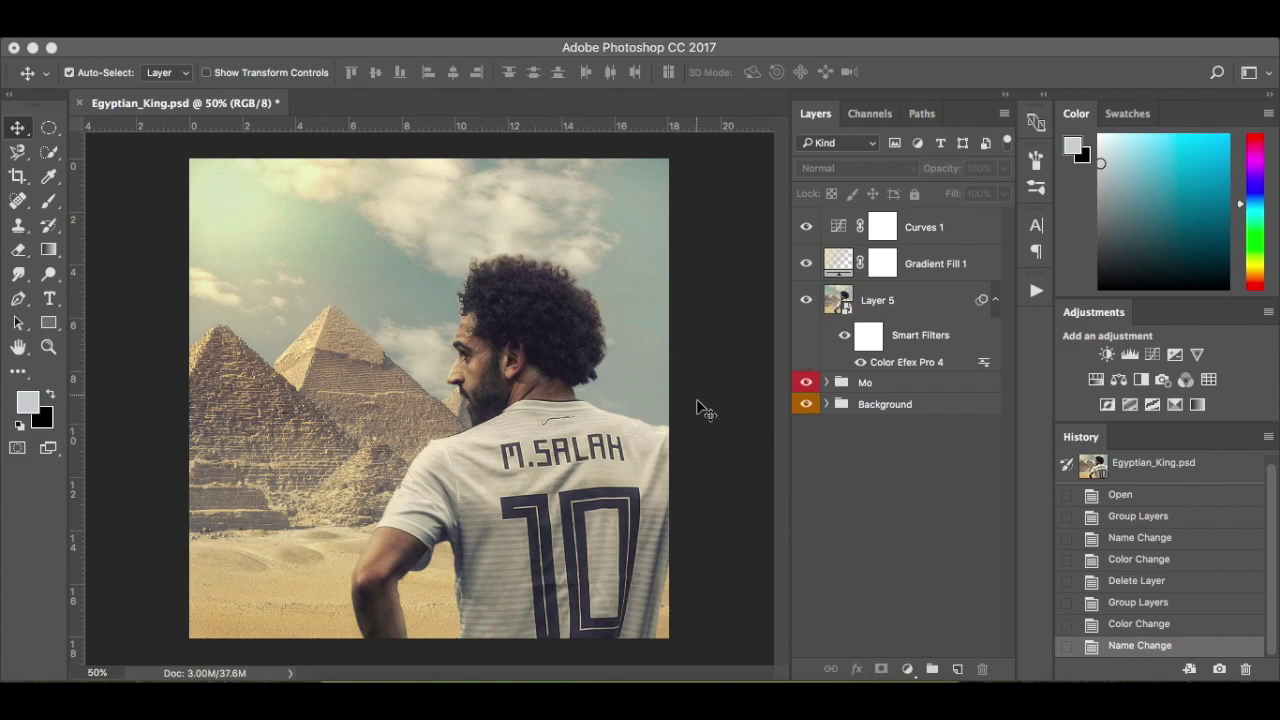
Create a new 1024 x 1024 px RGB document at 144 pixels/inch with a white background
key(super)
key(super+n)
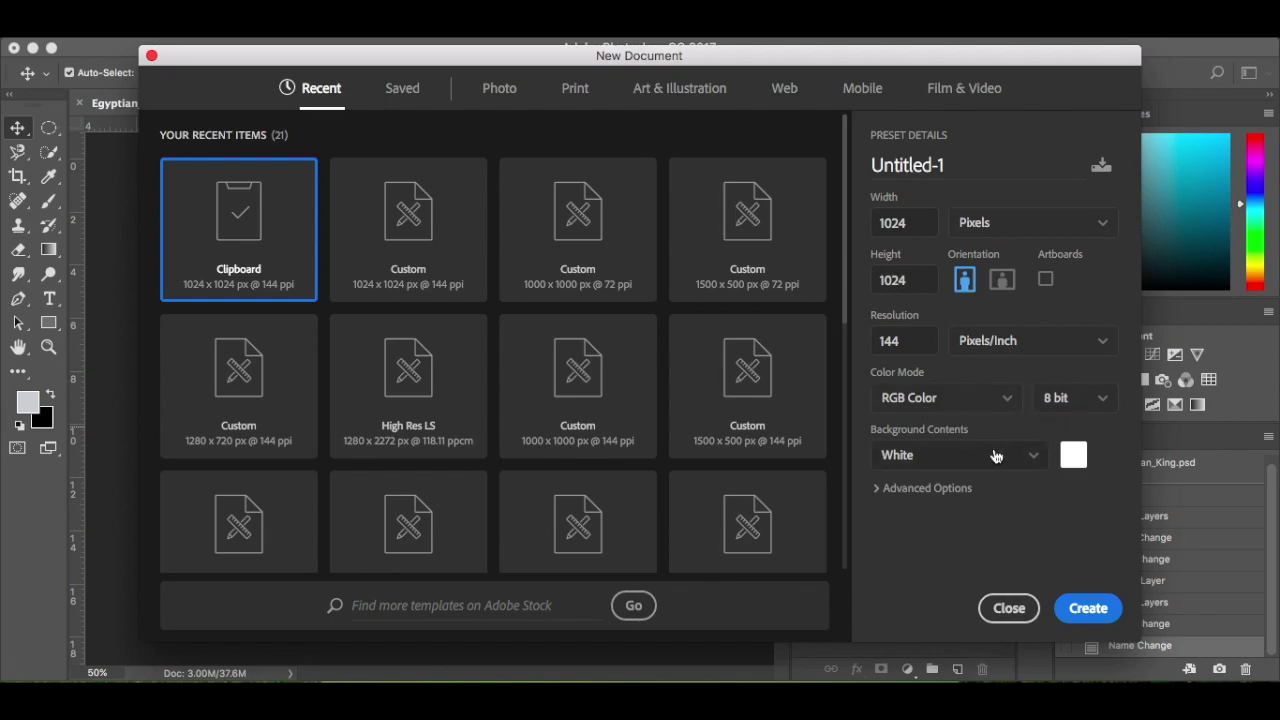
click(1088, 609)
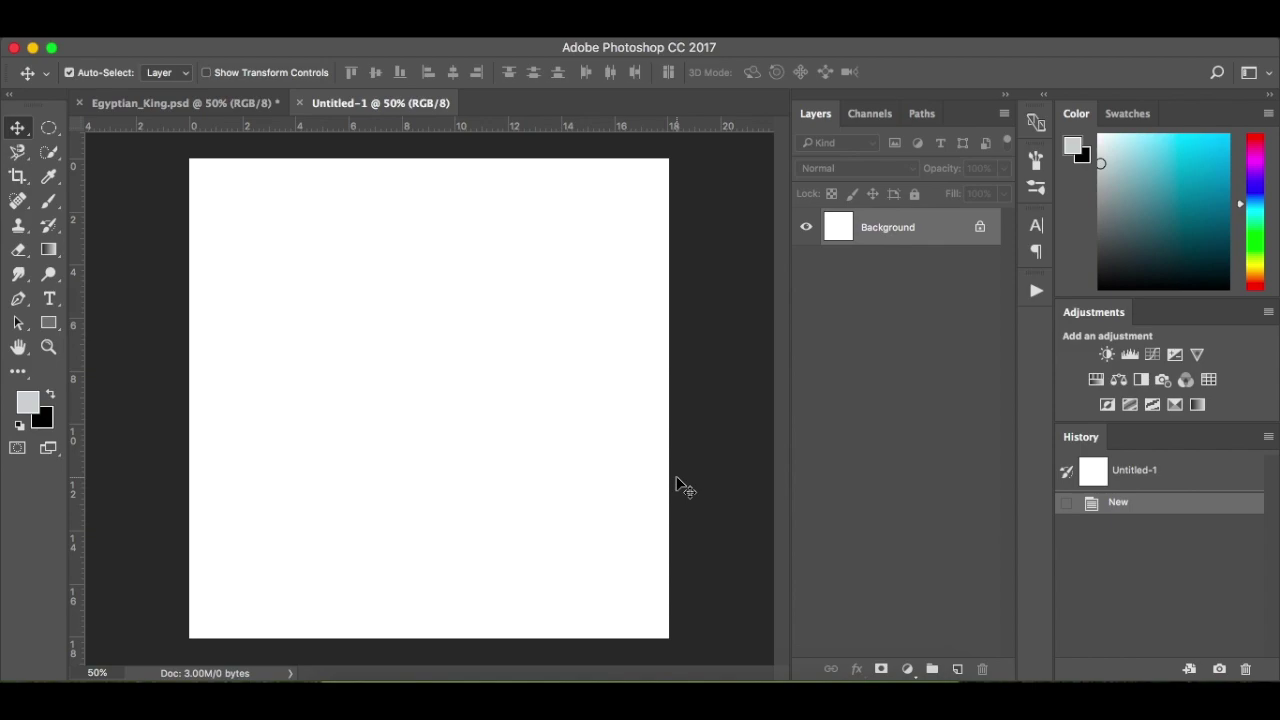
Place All_Gizah_Pyramids.jpg from the Latest Tutorial folder, scale it to about 19.8% and shift it left and slightly down on the canvas
click(340, 700)
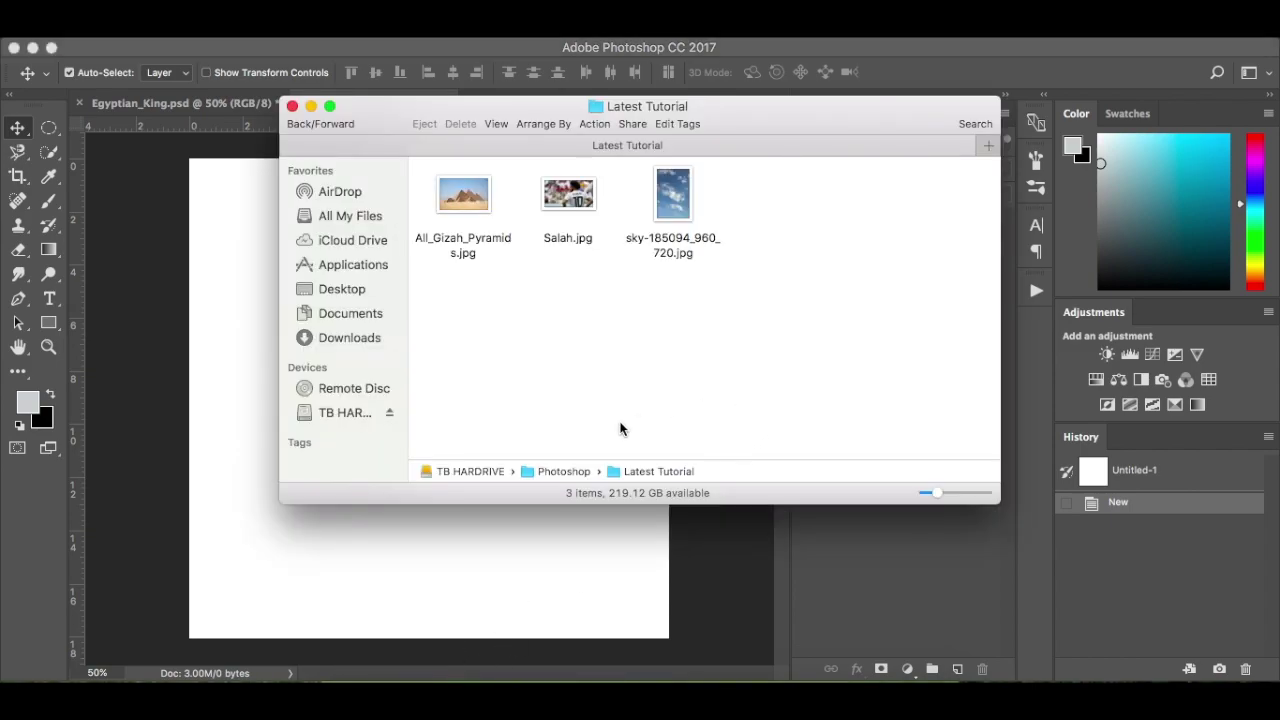
drag(463, 193, 236, 542)
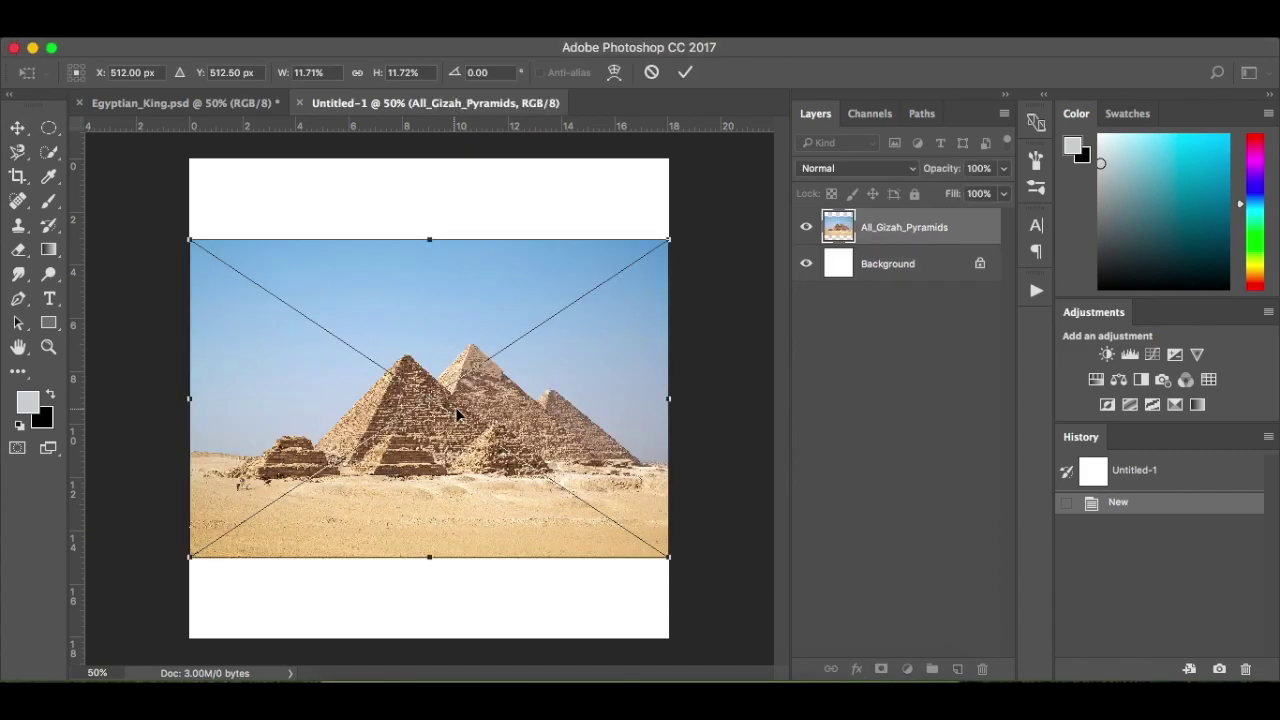
drag(669, 557, 773, 627)
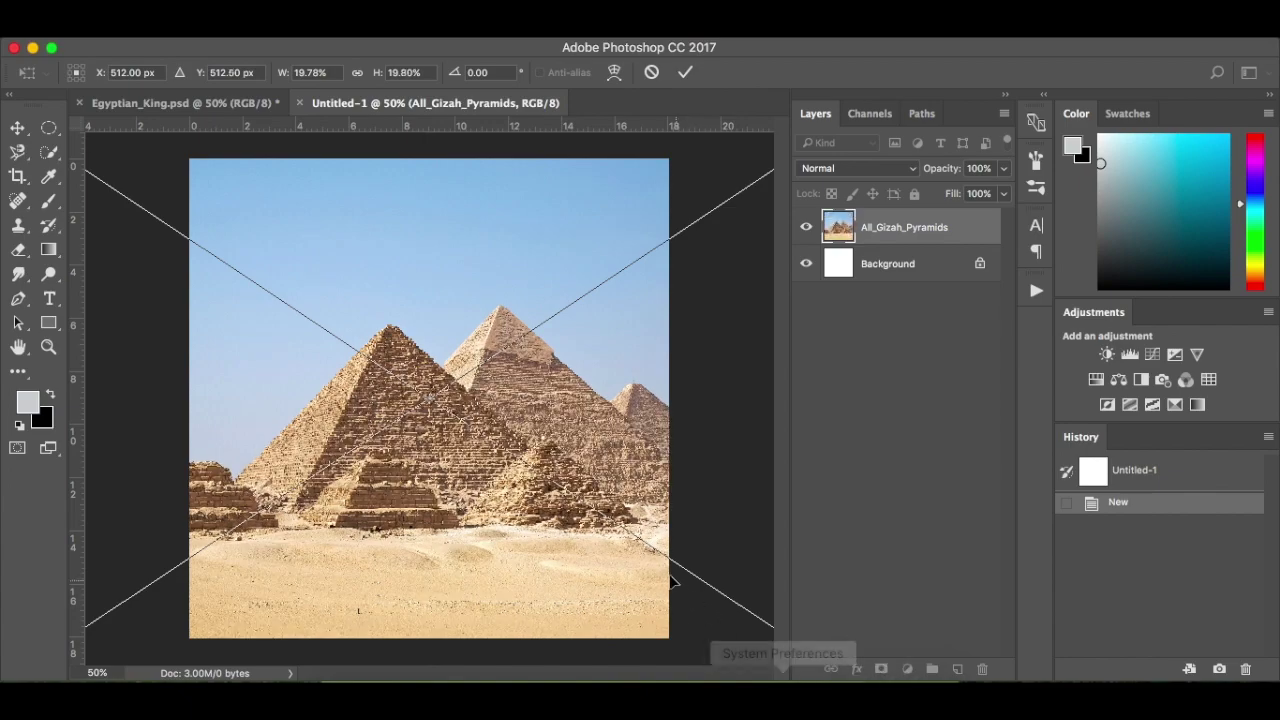
drag(655, 467, 497, 468)
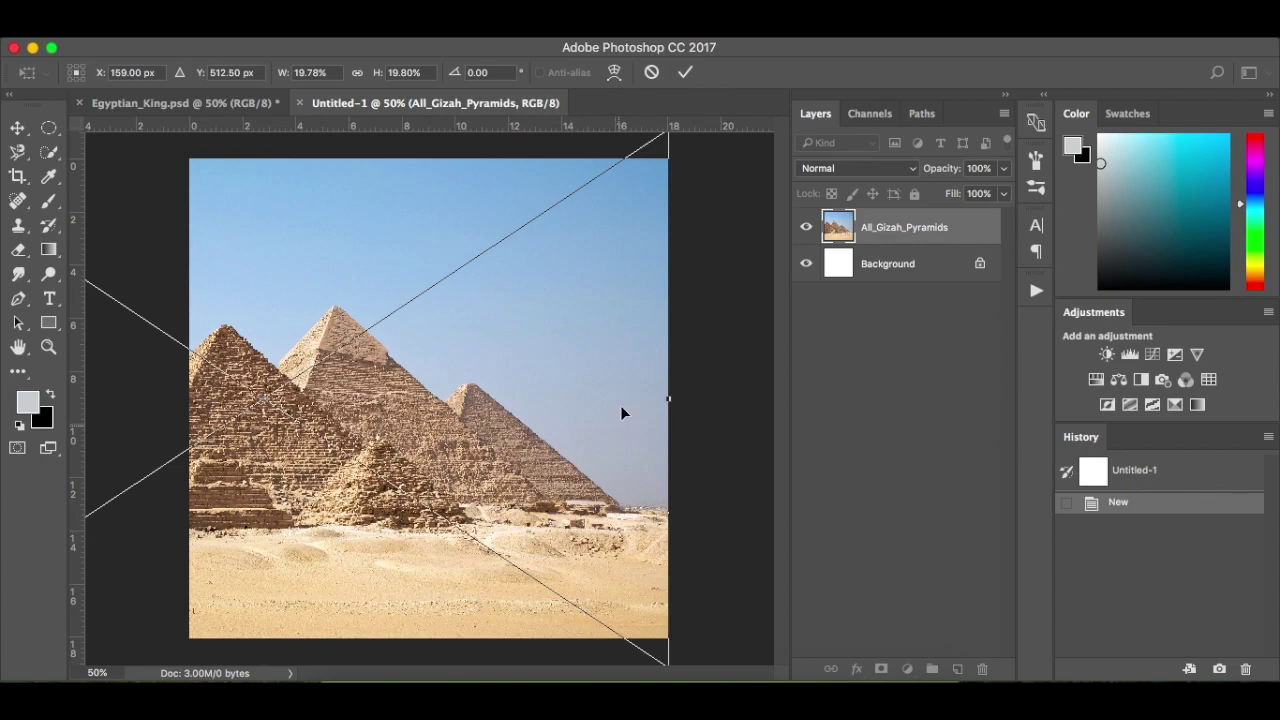
drag(428, 356, 427, 366)
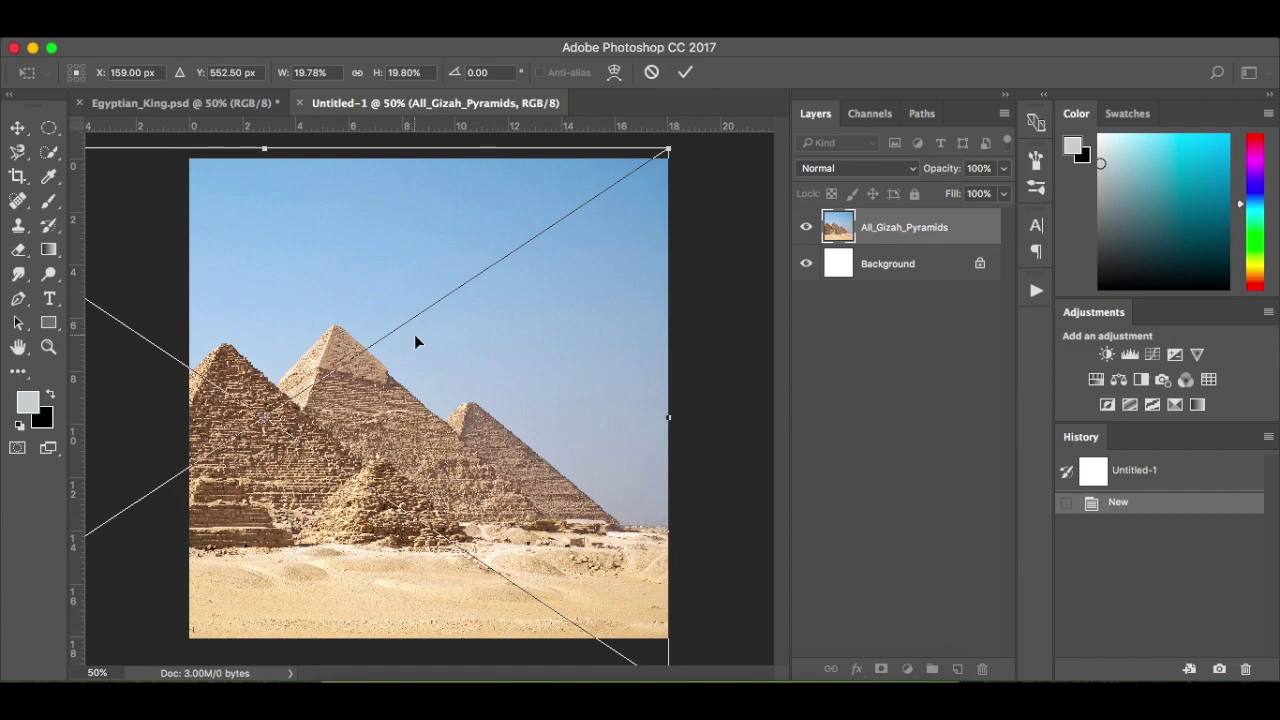
drag(414, 334, 413, 324)
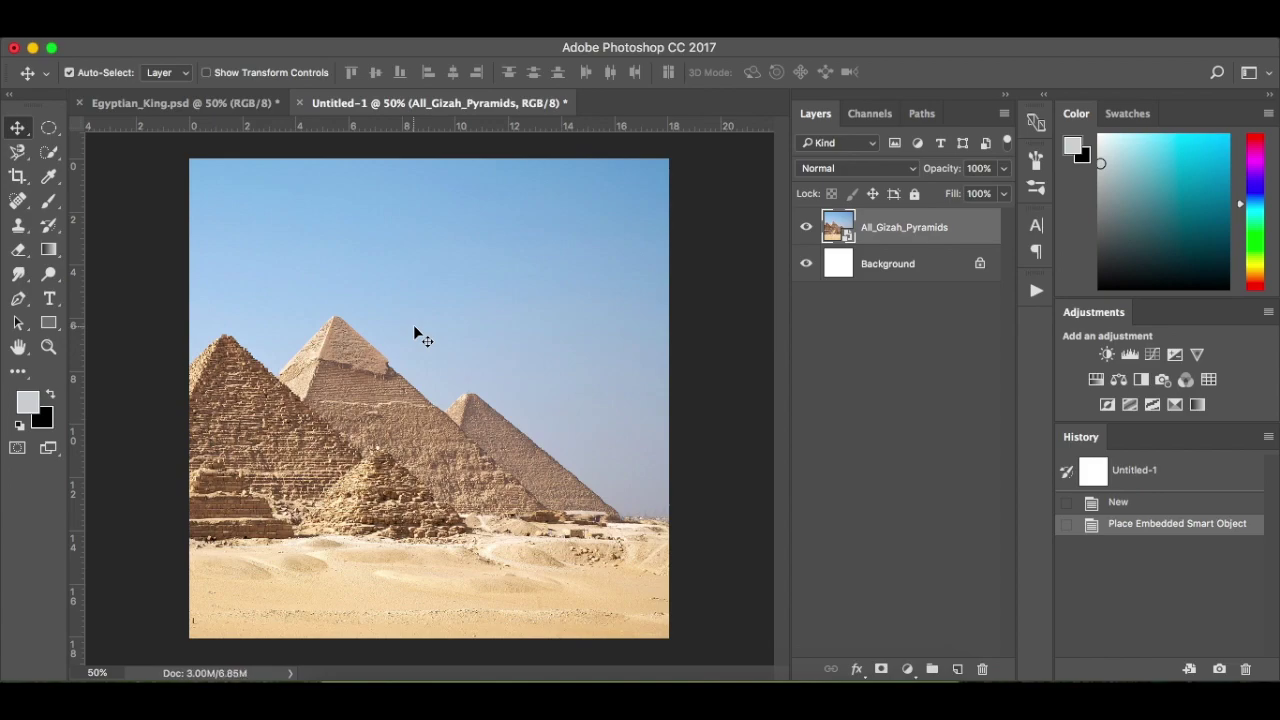
Place sky-185094_960_720.jpg between the Background and pyramids layers and enlarge it to cover the canvas
click(920, 265)
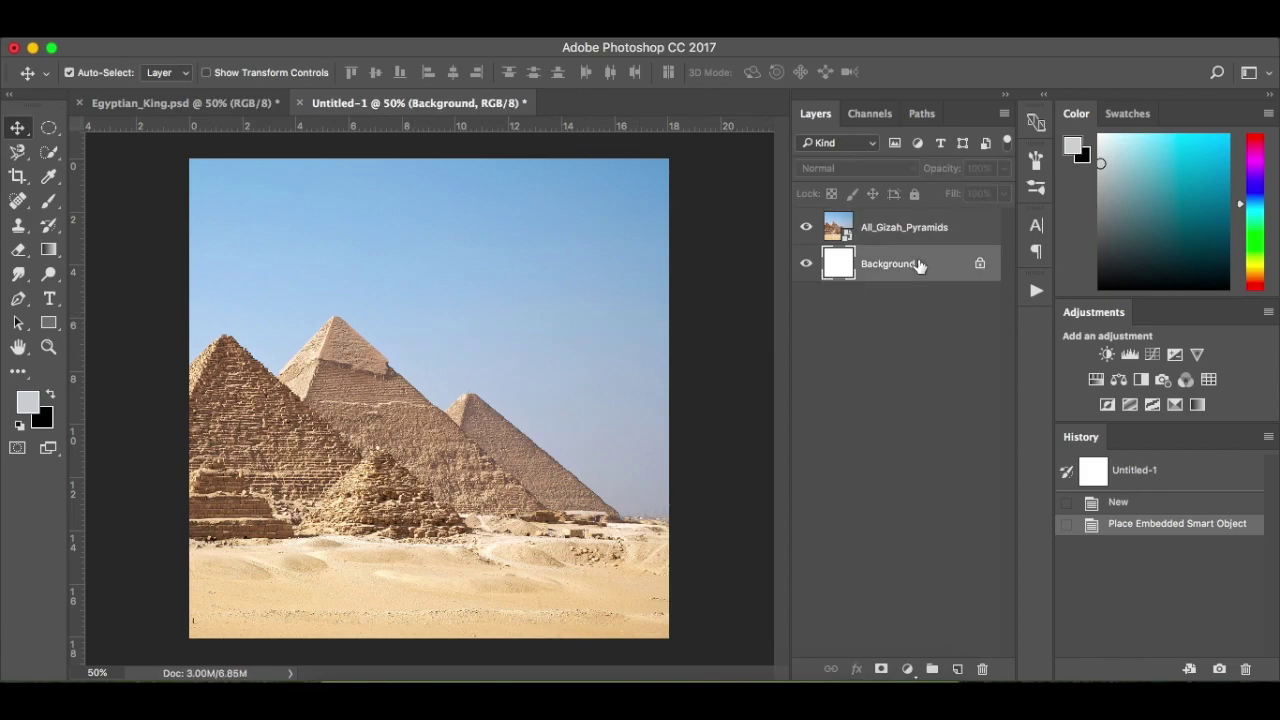
click(343, 695)
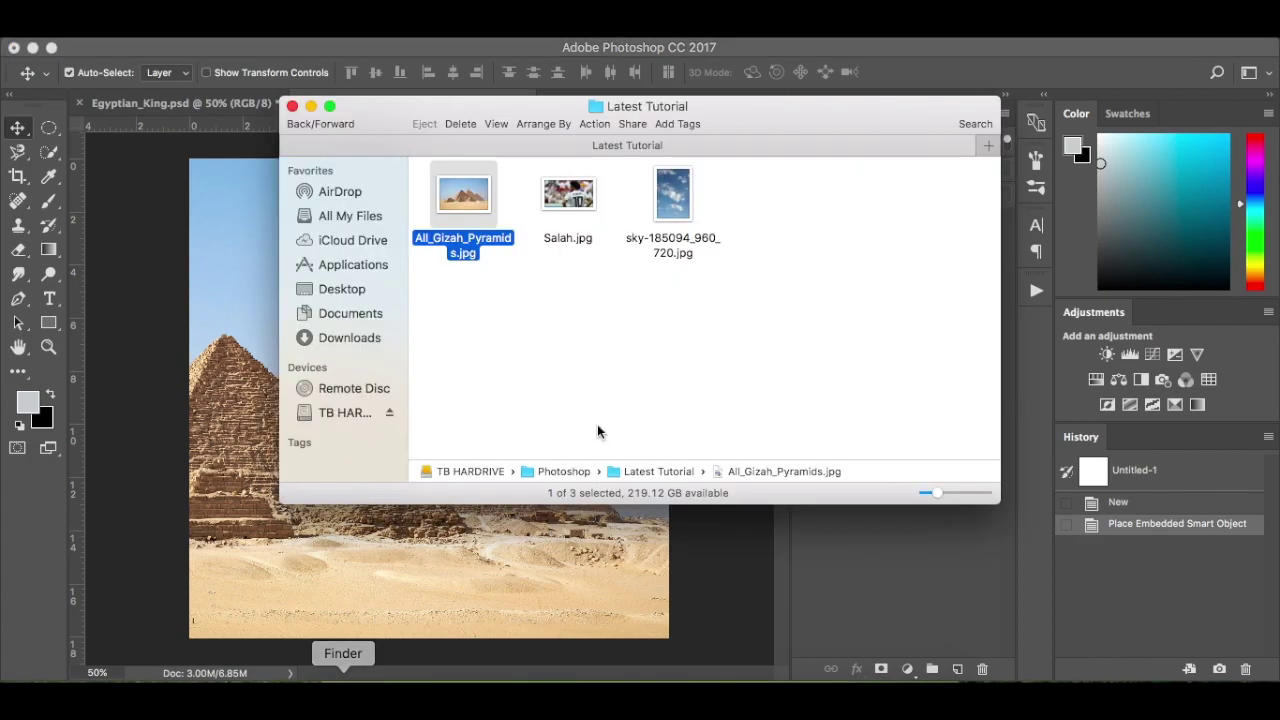
drag(697, 243, 498, 568)
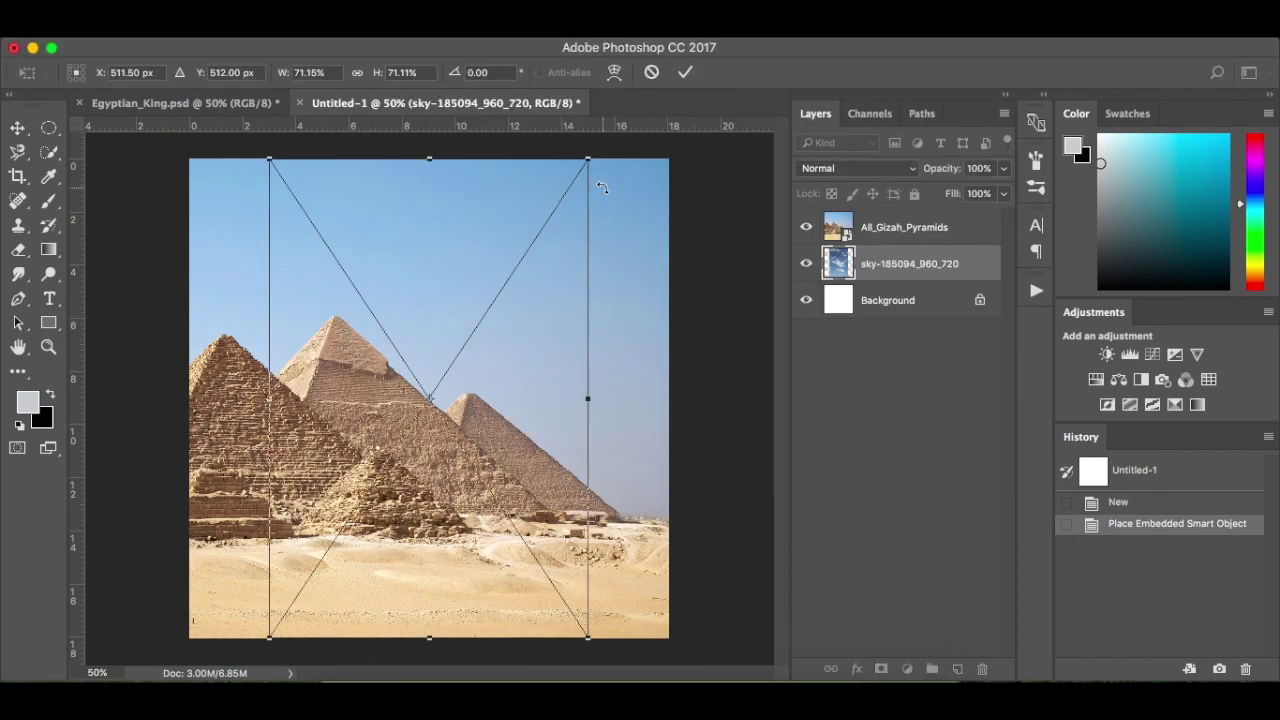
drag(591, 158, 743, 69)
key(Return)
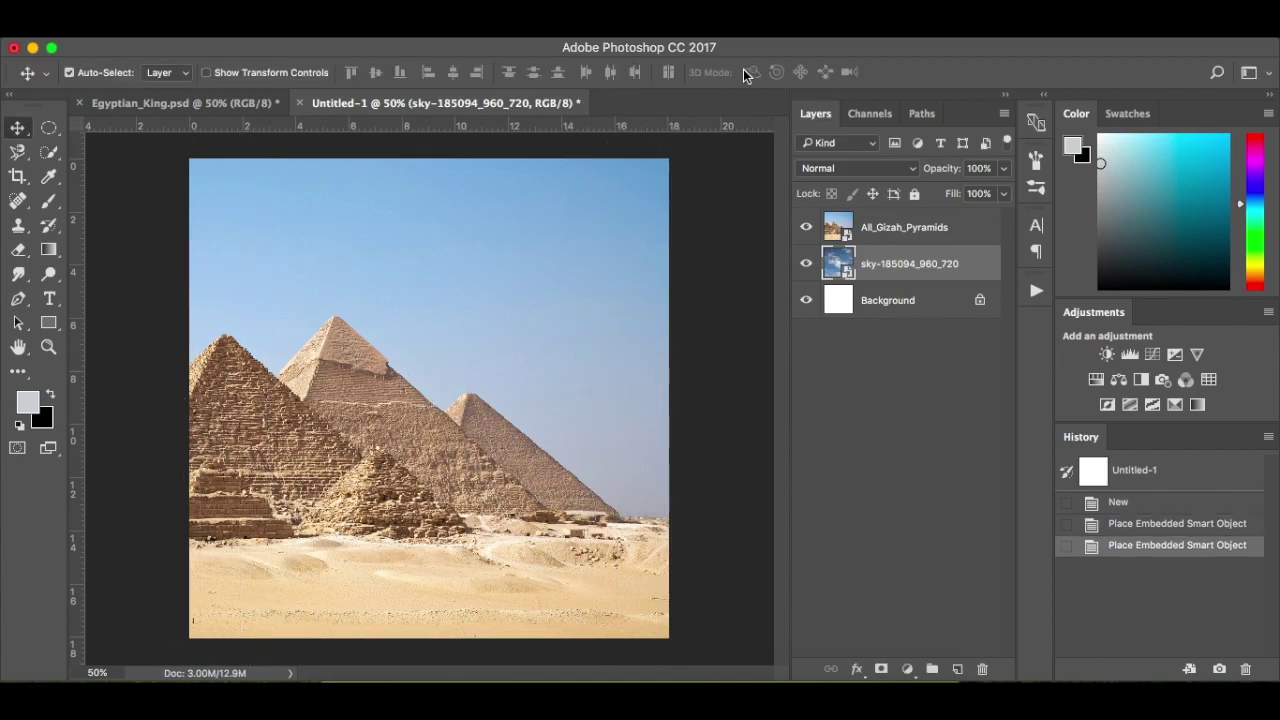
Mask out the sky on the All_Gizah_Pyramids layer, using an inverted Color Range selection of sampled sky colour with fuzziness 73
click(930, 231)
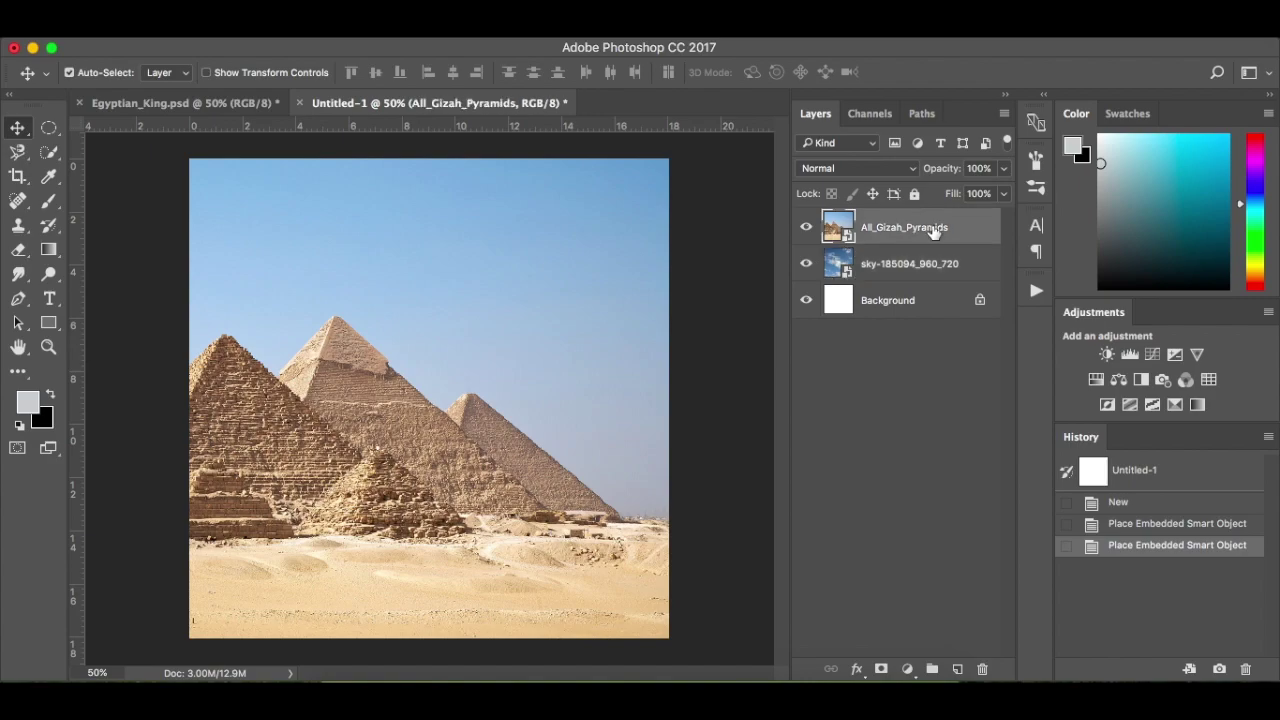
click(427, 34)
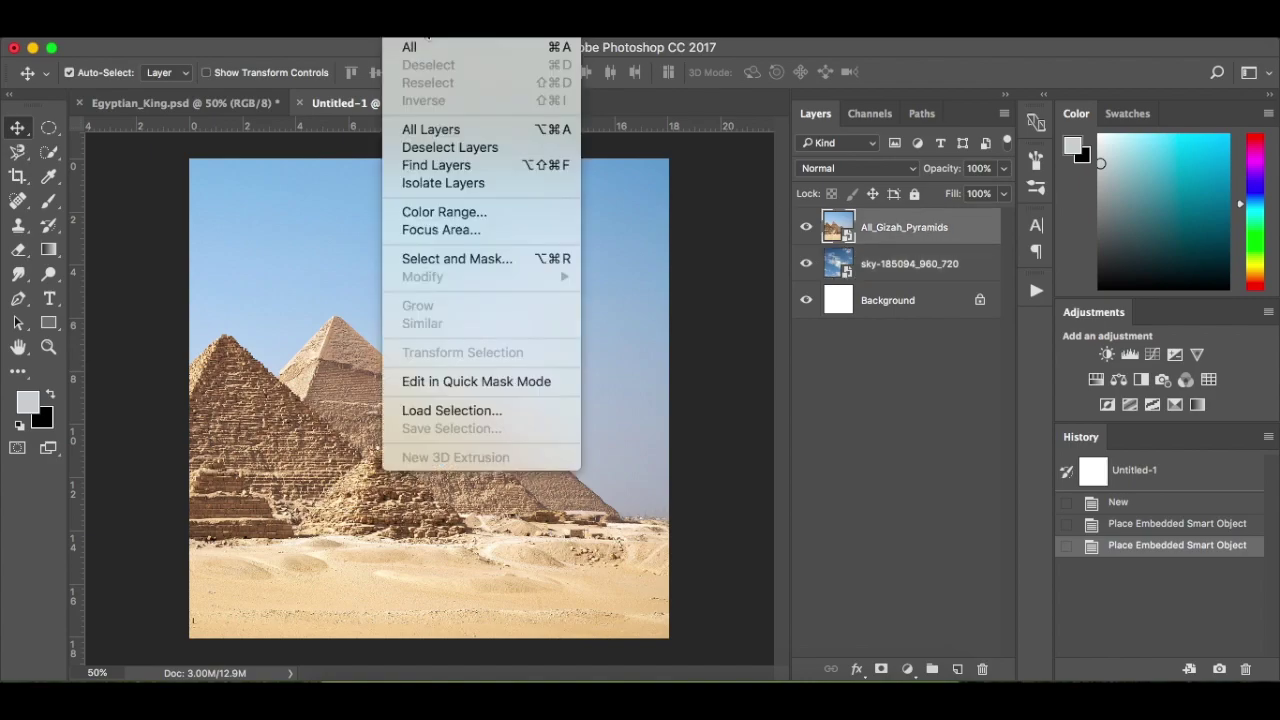
click(441, 215)
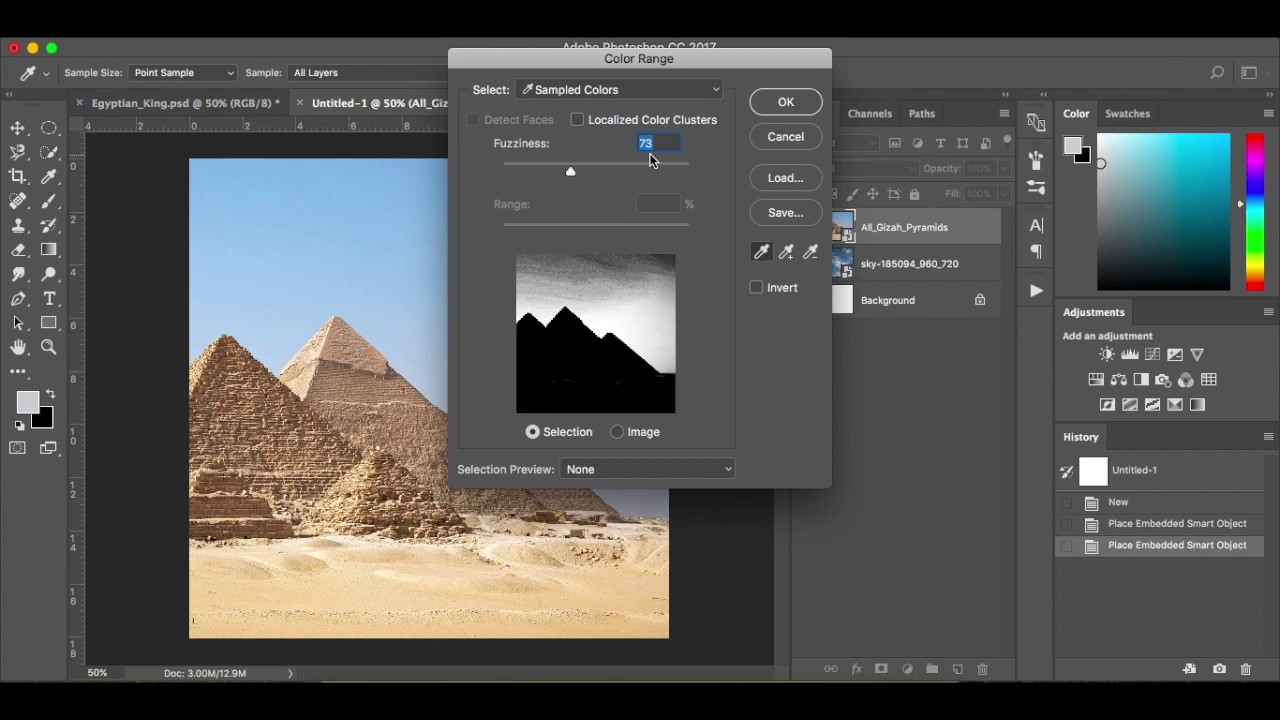
click(409, 380)
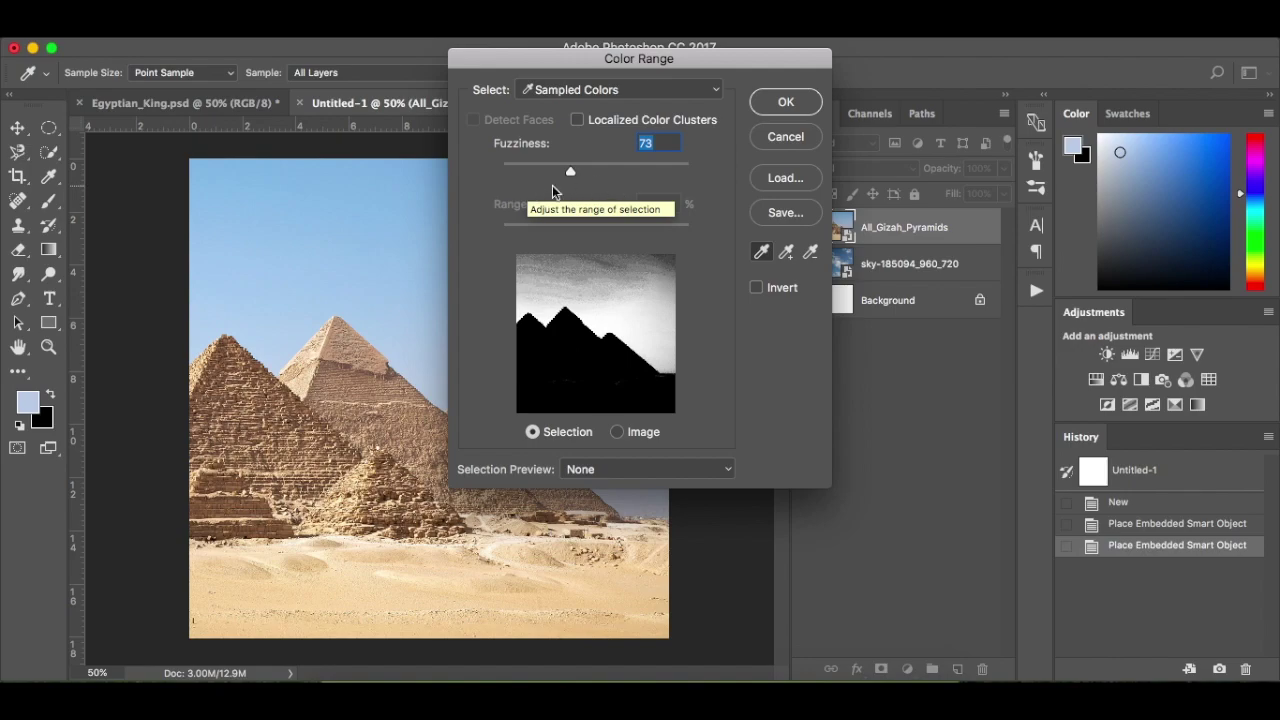
click(788, 102)
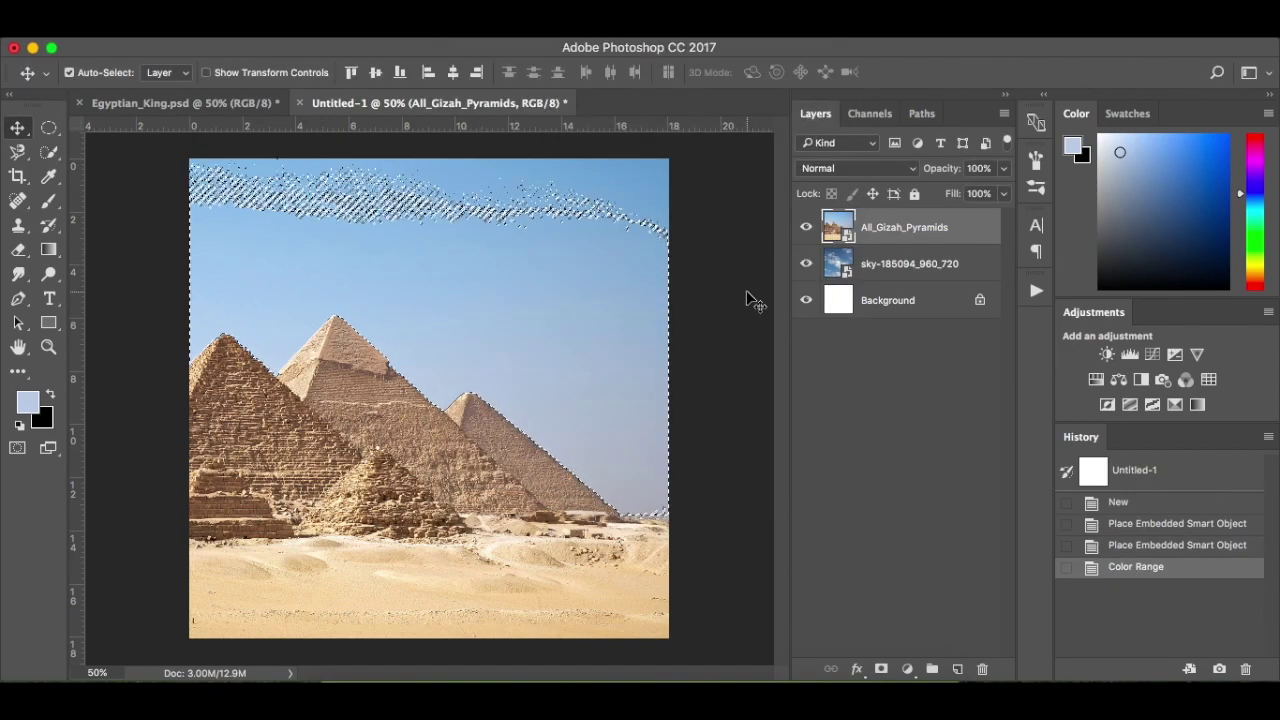
key(super+shift+i)
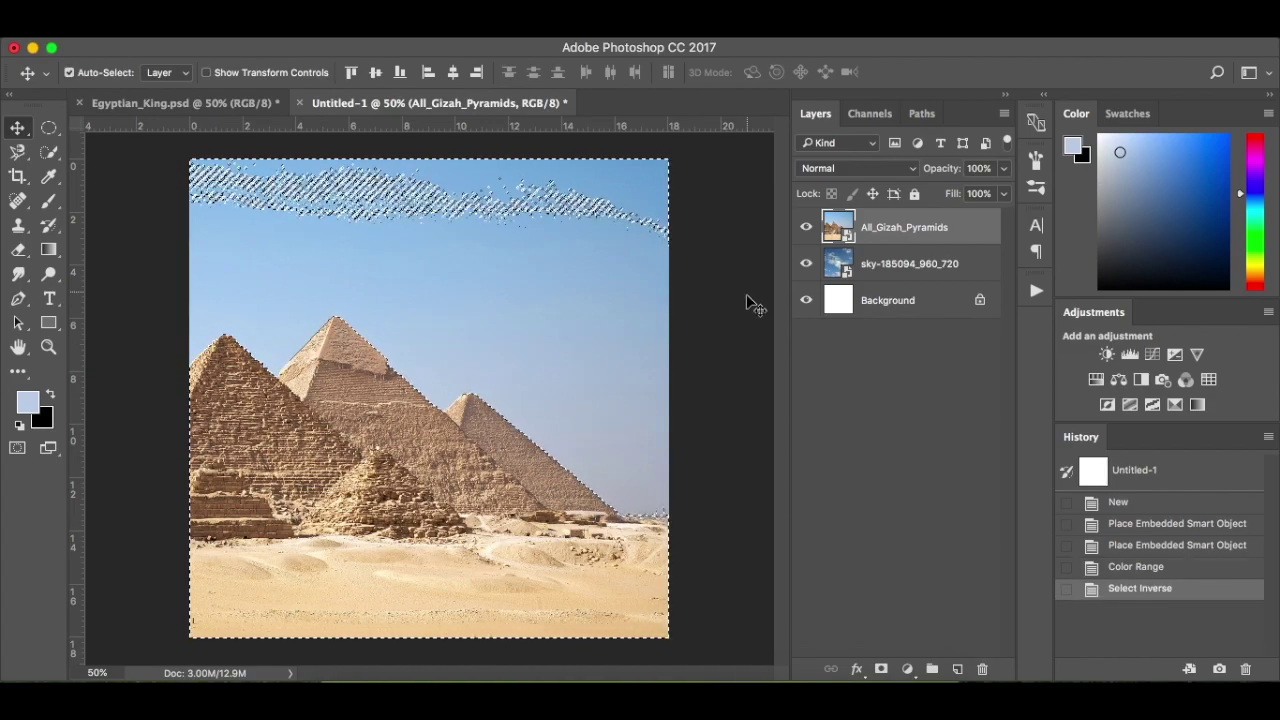
click(881, 669)
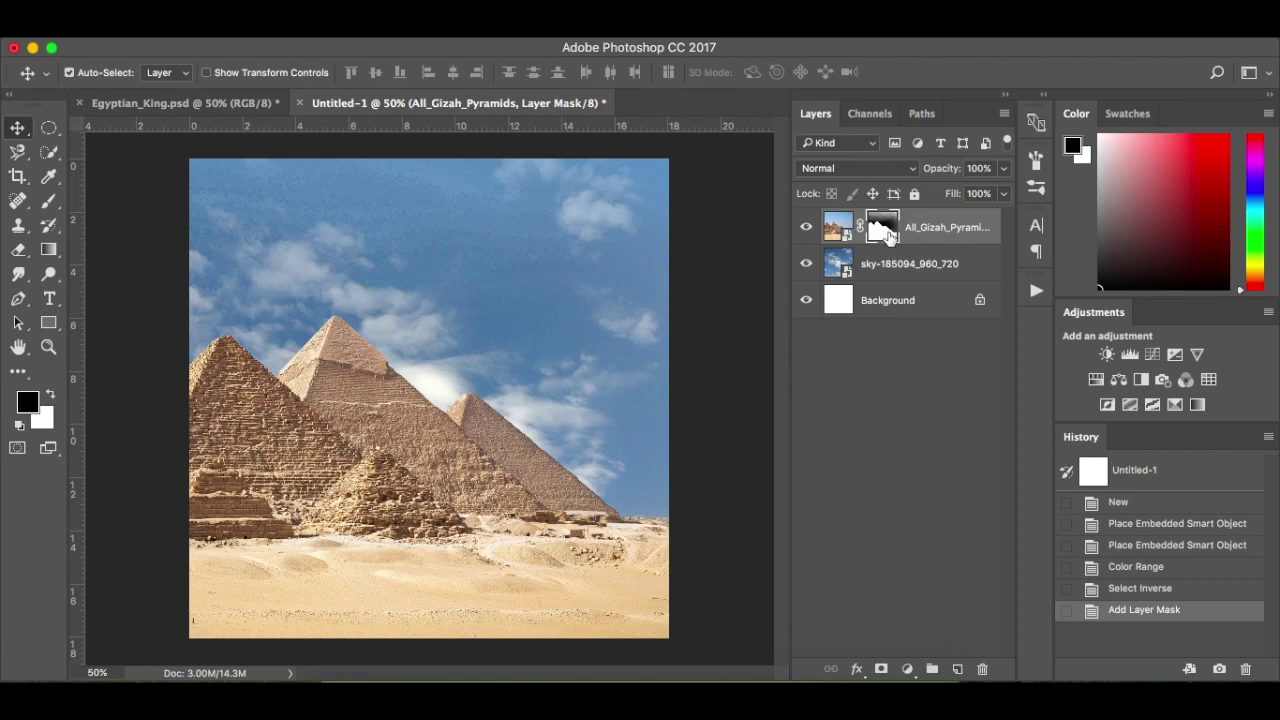
Display the pyramids layer mask alone and paint its upper grey sky area black with a 250 px brush at 100% hardness
alt+click(884, 232)
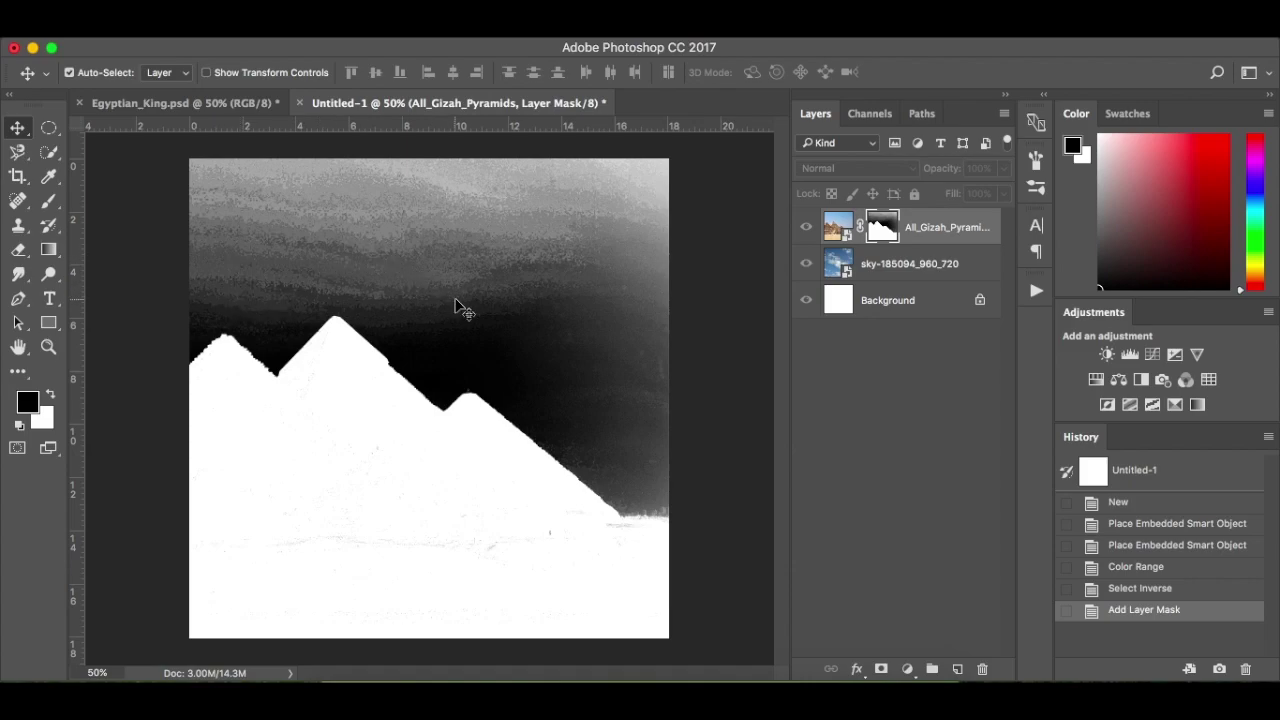
key(b)
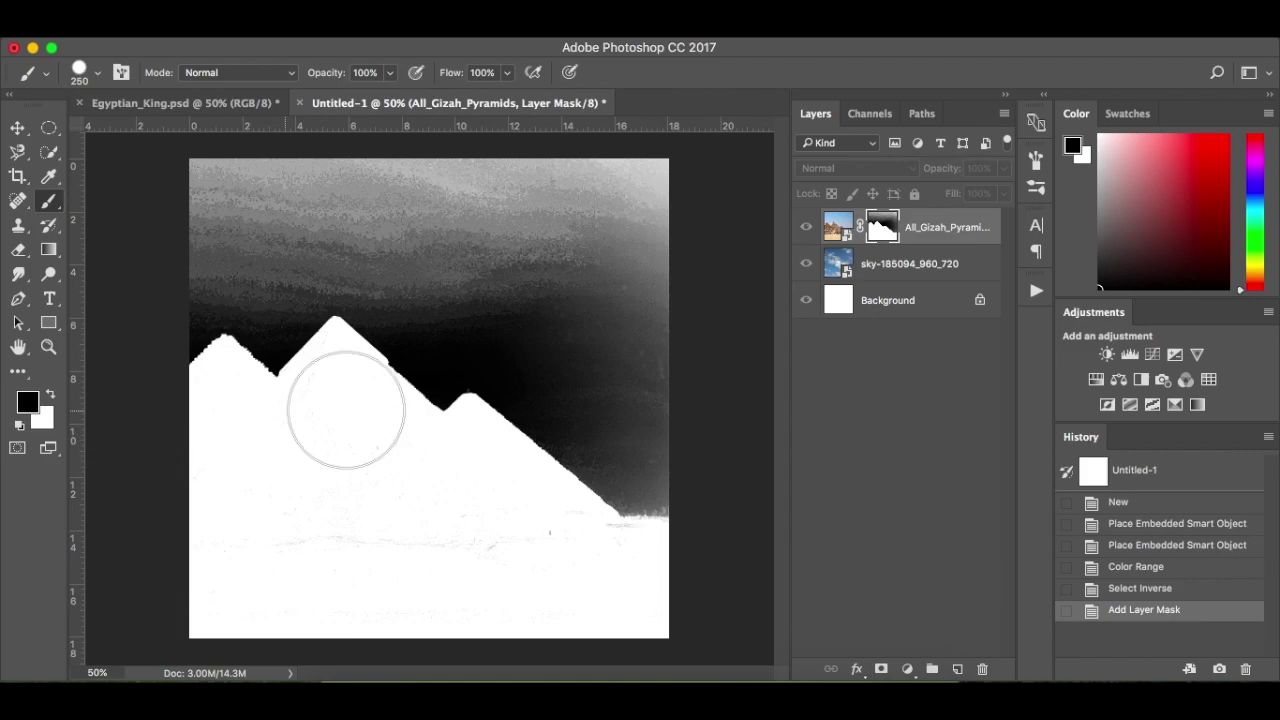
right_click(528, 249)
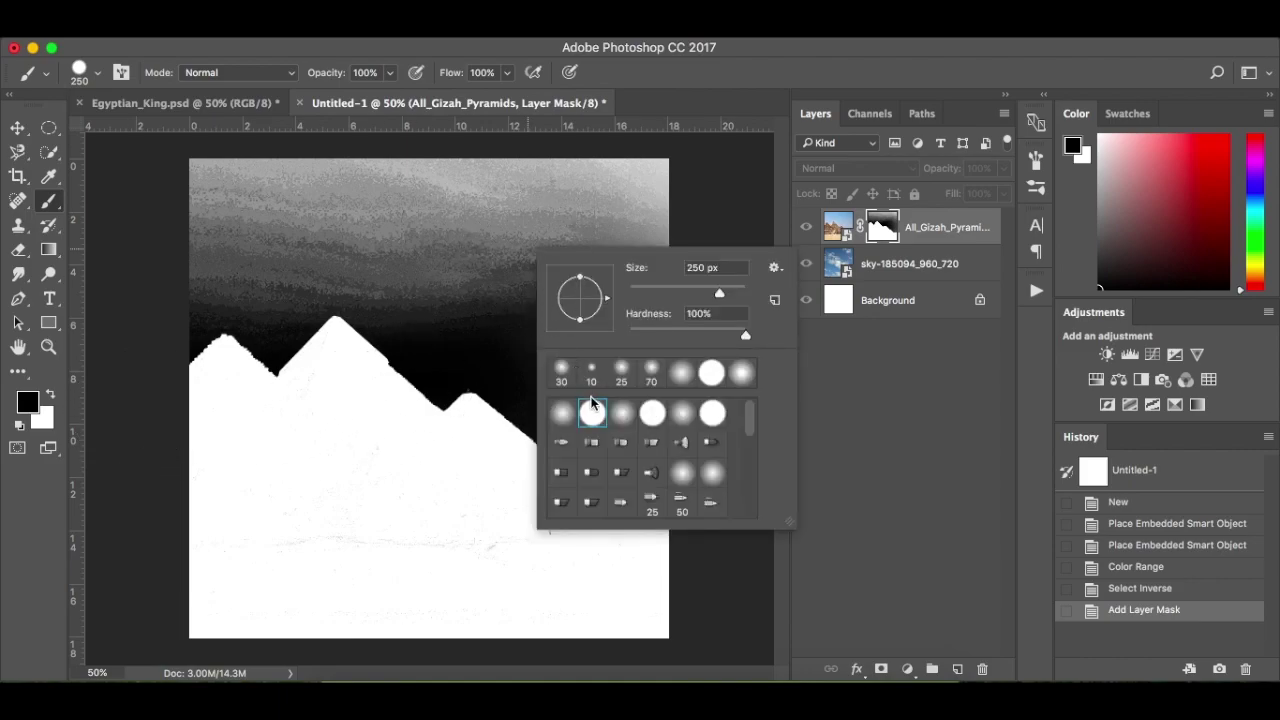
click(200, 175)
mouse_move(200, 175)
mouse_down()
mouse_move(610, 177)
mouse_move(702, 191)
mouse_move(566, 214)
mouse_move(667, 339)
mouse_move(563, 246)
mouse_move(484, 240)
mouse_move(717, 438)
mouse_up()
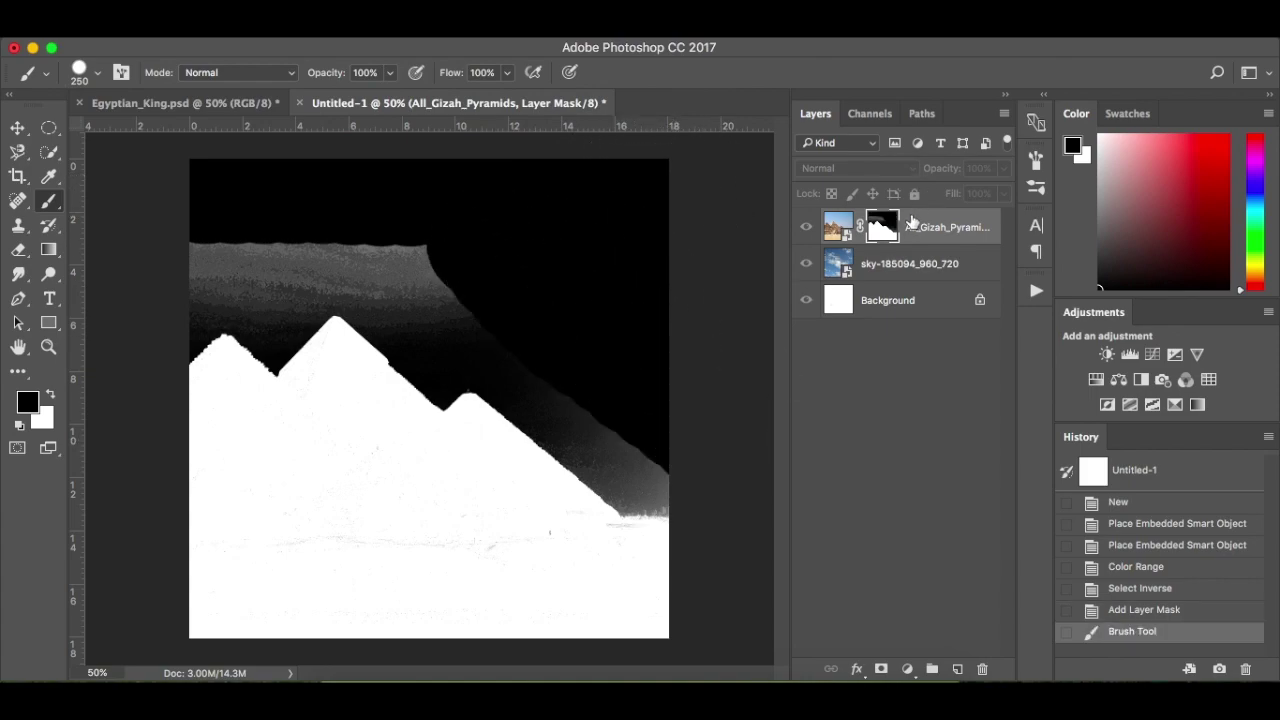
alt+click(893, 226)
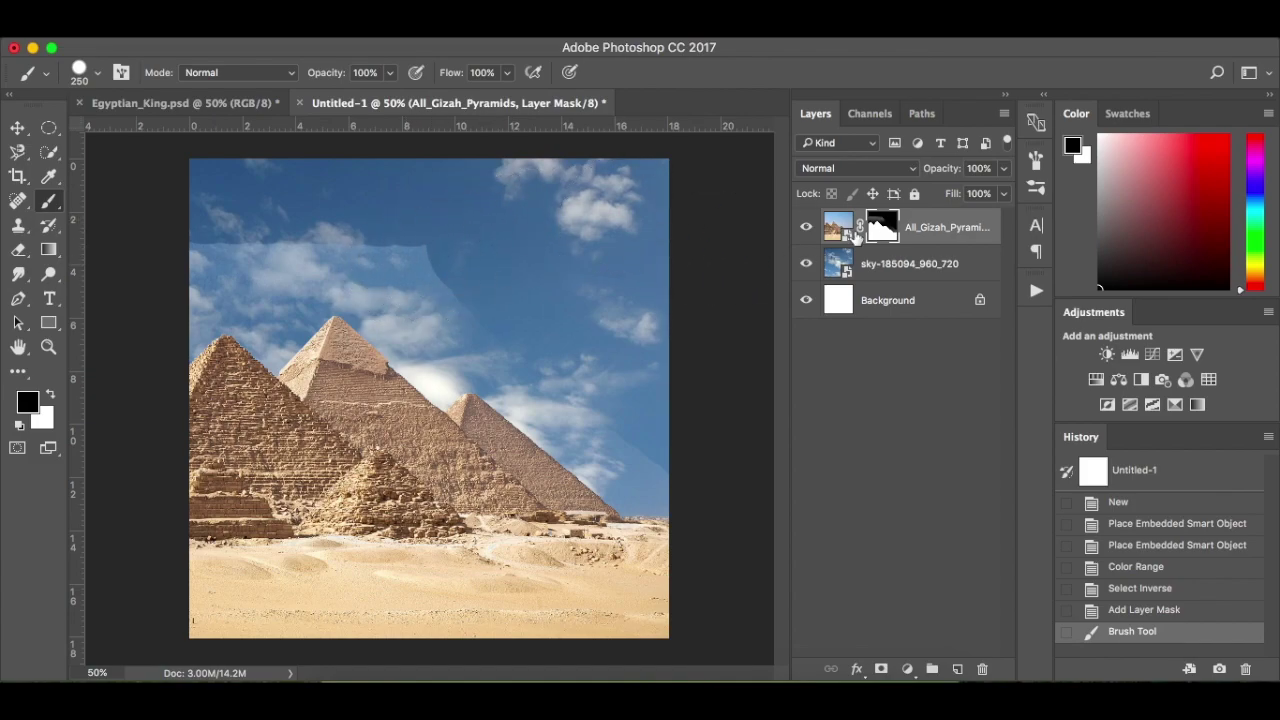
alt+click(878, 230)
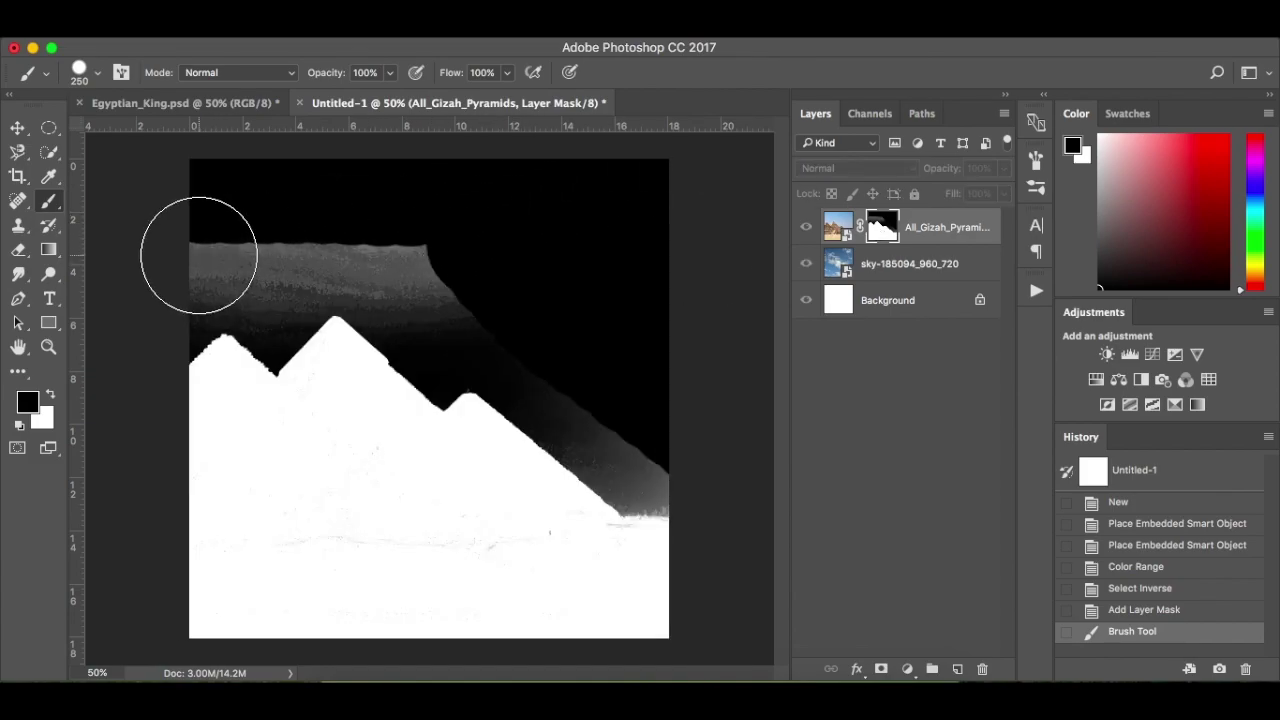
mouse_move(191, 237)
mouse_down()
mouse_move(398, 240)
mouse_move(589, 286)
mouse_up()
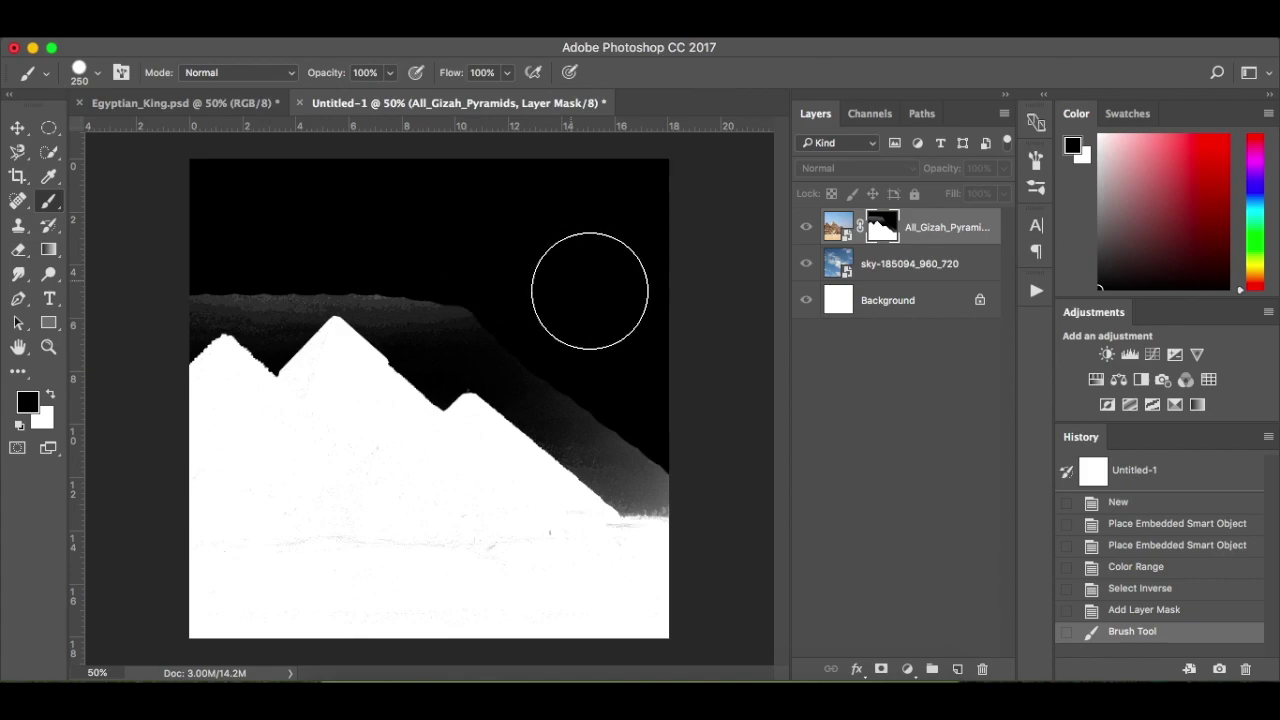
Lower the brush hardness, paint black over the grey mask area above the right-hand pyramid, and return to the normal image view
right_click(471, 289)
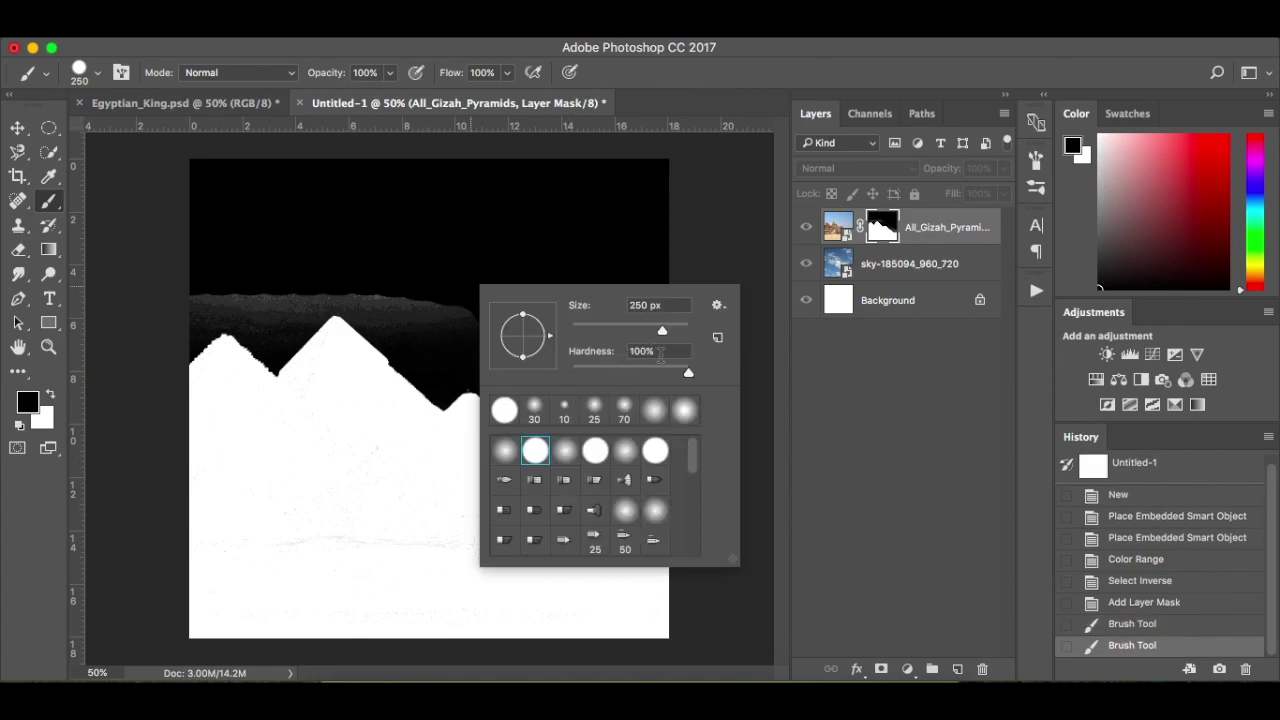
drag(689, 373, 672, 372)
click(423, 278)
click(476, 291)
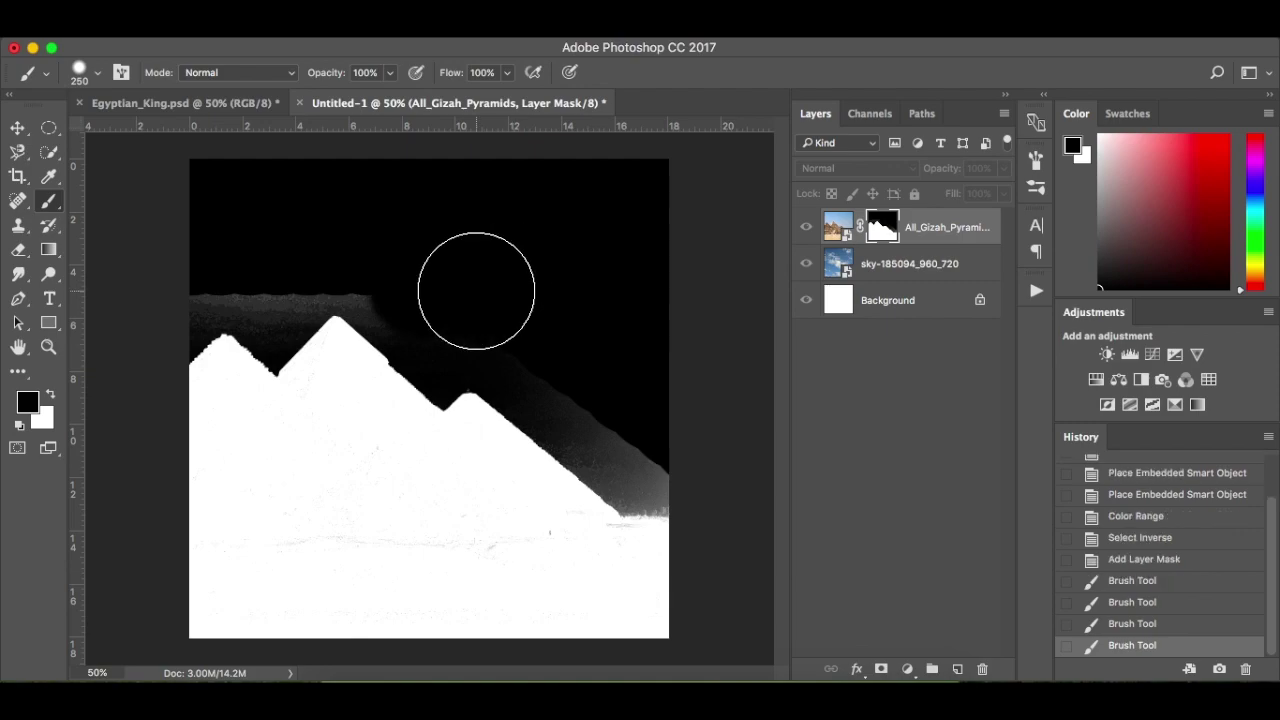
alt+click(885, 237)
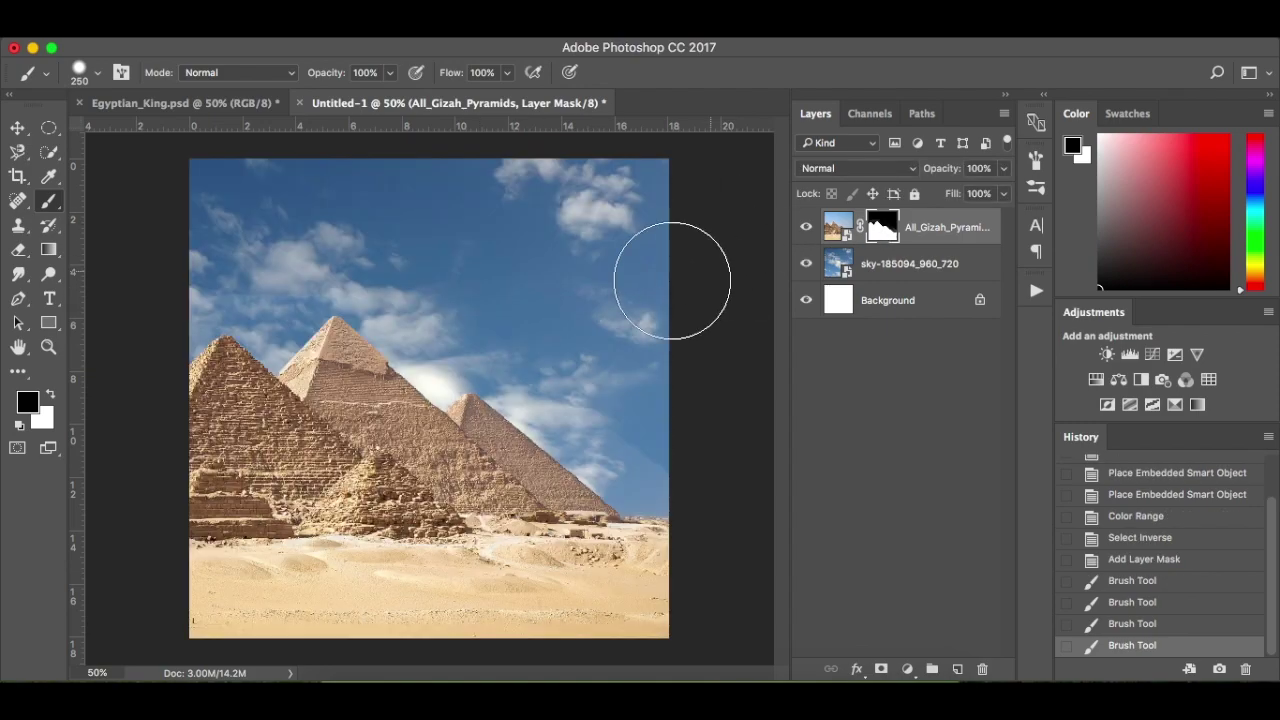
Reduce the mask brush to 100 px, try a stroke over the sky at the right horizon, and undo that stroke
scroll(612, 308, up, 2)
key(bracketleft)
key(bracketleft)
key(bracketleft)
key(bracketleft)
key(bracketleft)
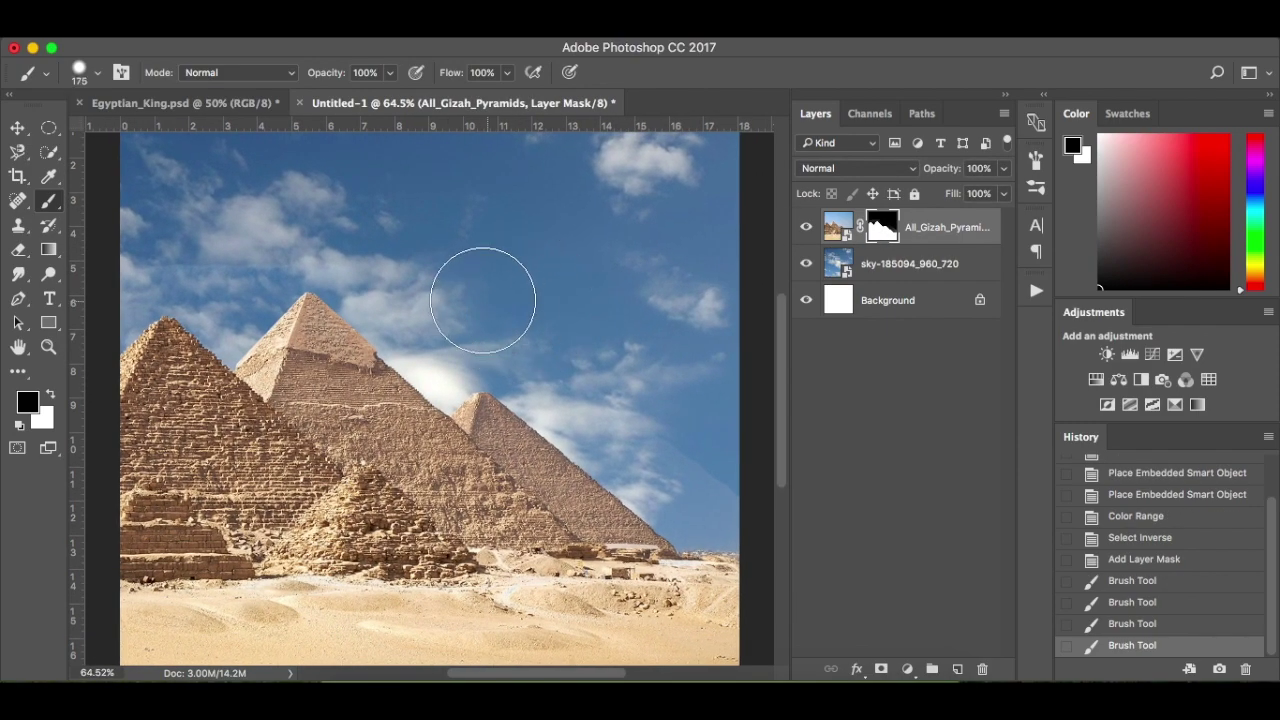
mouse_move(660, 442)
mouse_down()
mouse_move(737, 509)
mouse_move(700, 515)
mouse_move(755, 532)
mouse_move(737, 543)
mouse_move(771, 591)
mouse_up()
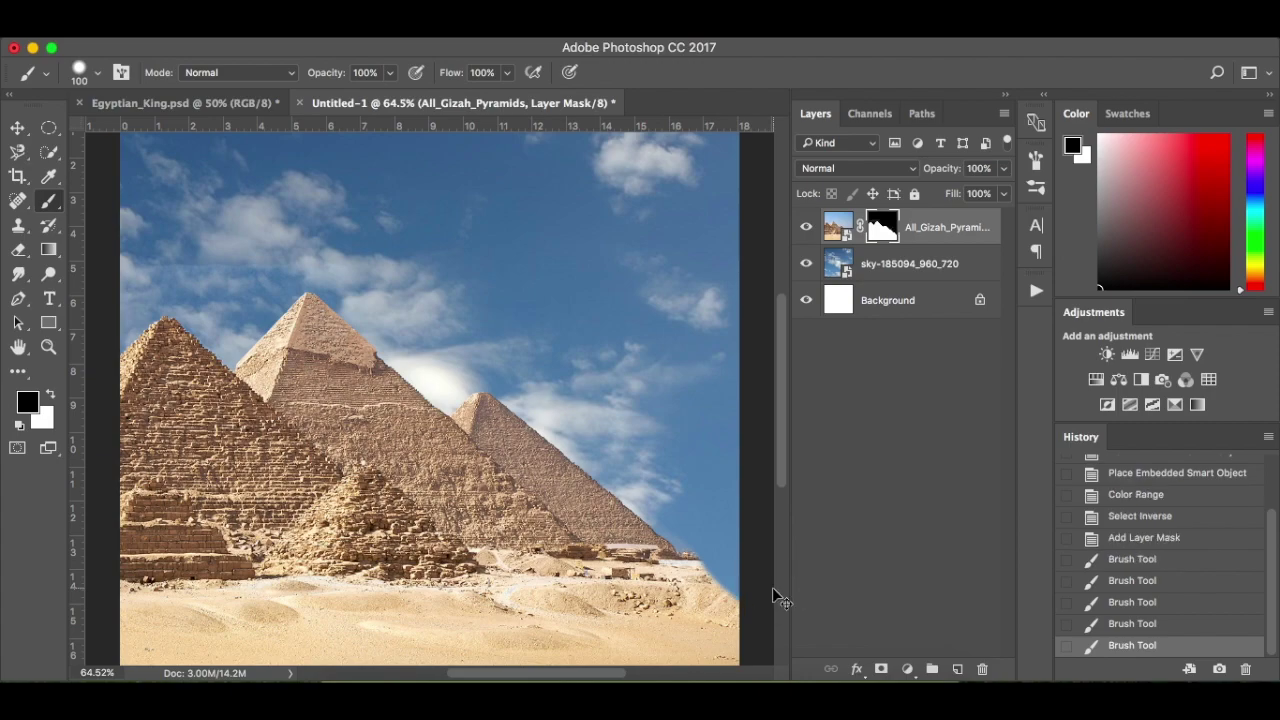
key(super+z)
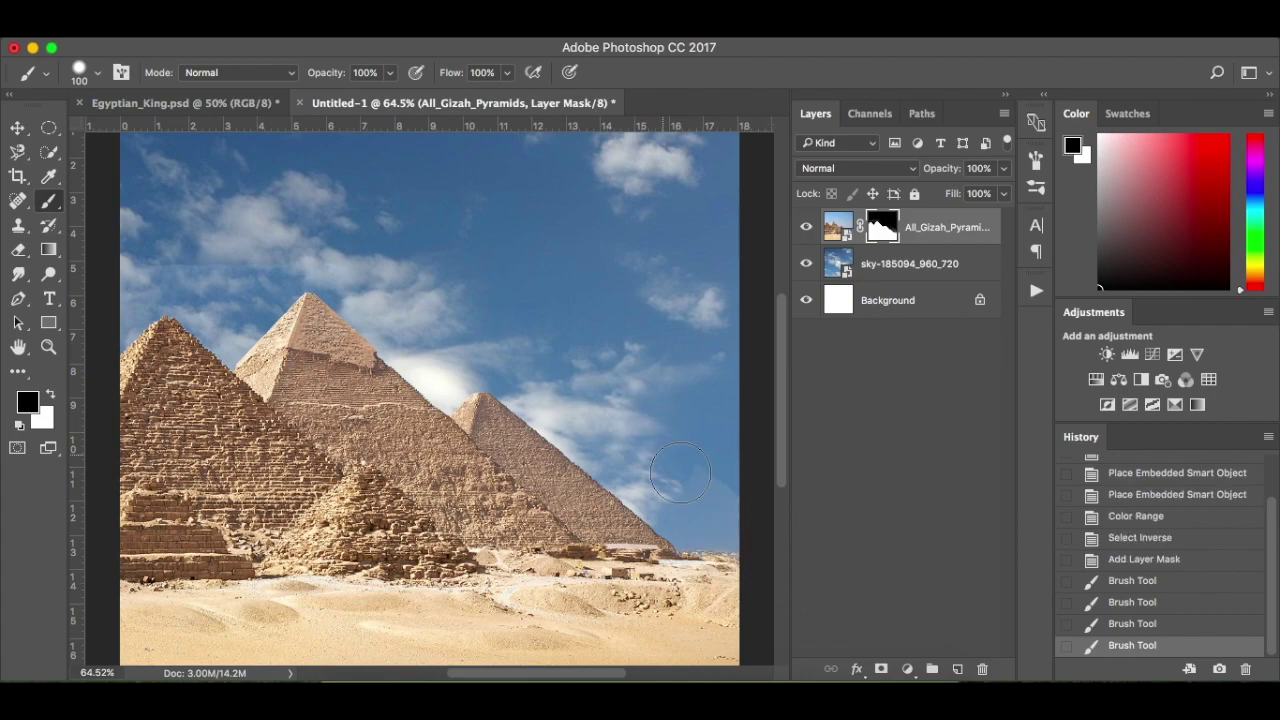
Paint out the leftover original sky along the pyramid slopes and right horizon with a 100 px mask brush at 70% hardness
drag(556, 408, 613, 440)
right_click(613, 440)
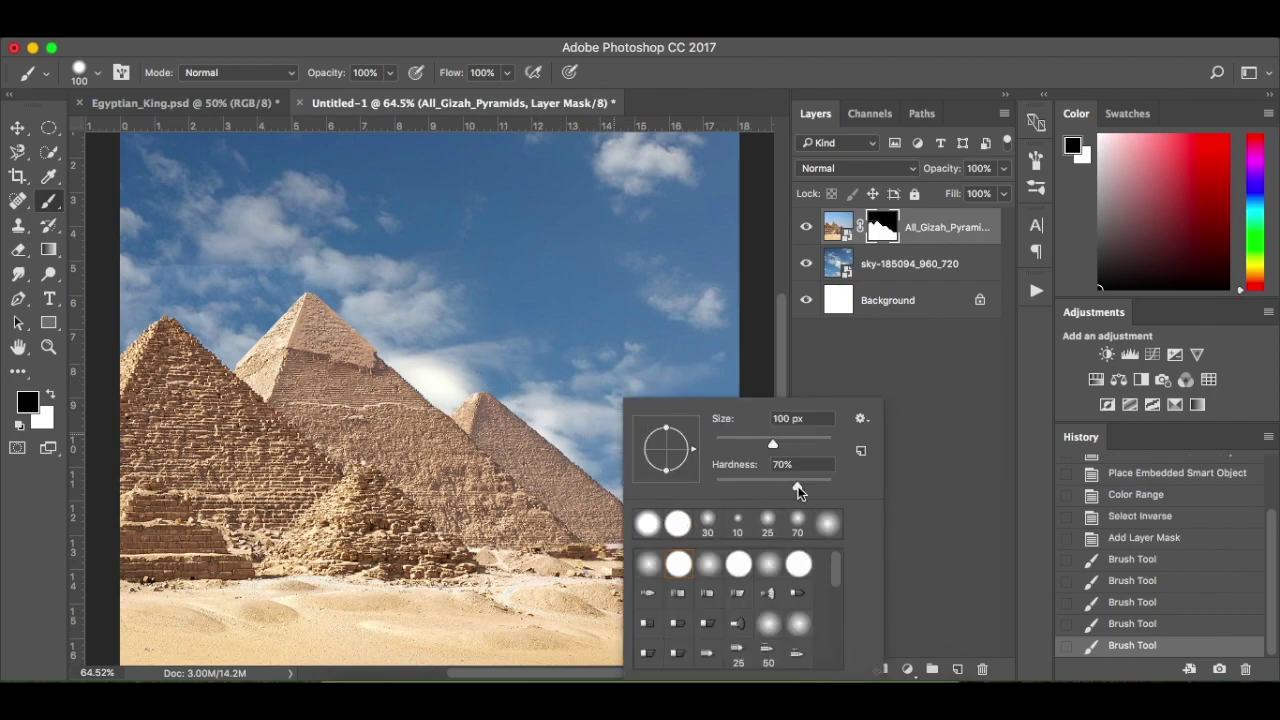
mouse_move(600, 416)
mouse_down()
mouse_move(580, 410)
mouse_move(691, 515)
mouse_move(748, 515)
mouse_up()
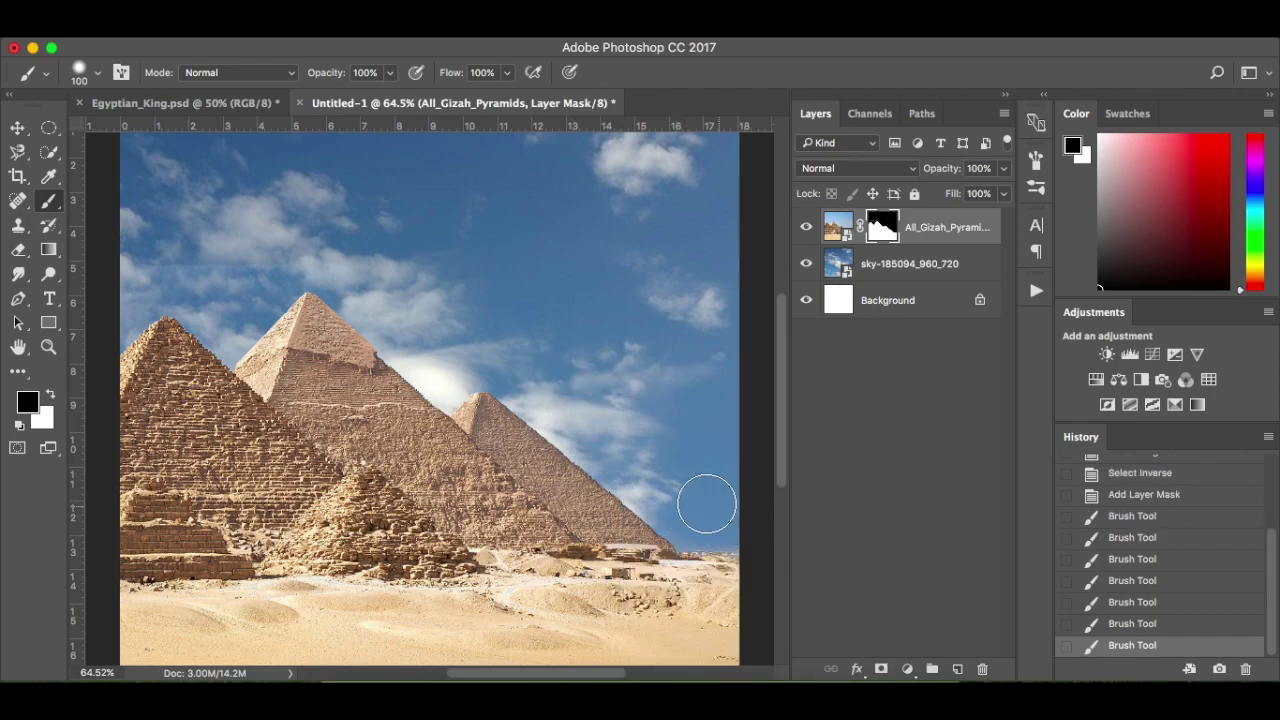
mouse_move(483, 356)
mouse_down()
mouse_move(430, 354)
mouse_move(305, 248)
mouse_move(228, 314)
mouse_move(182, 259)
mouse_move(138, 265)
mouse_move(100, 328)
mouse_move(108, 308)
mouse_move(159, 279)
mouse_move(187, 279)
mouse_move(226, 322)
mouse_up()
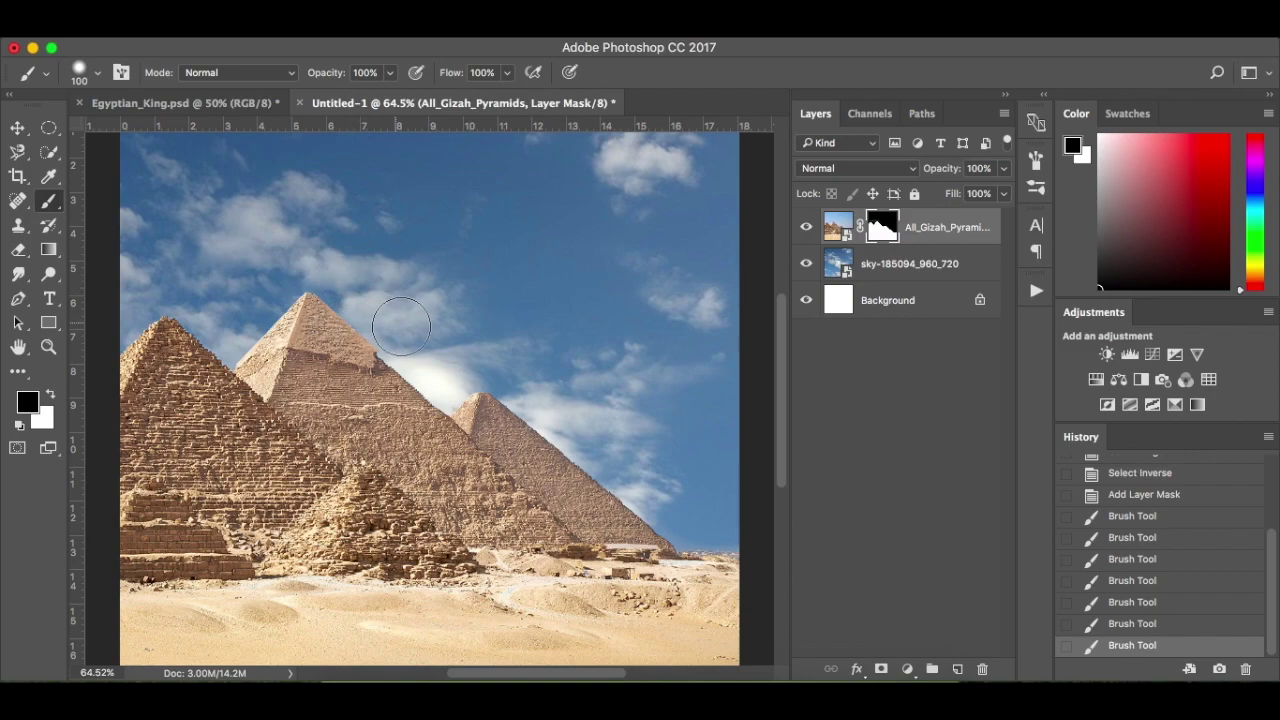
Paint out the grey fringe along the right slope and horizon on the isolated pyramids mask with a 50 to 40 px black brush, then restore normal view
click(627, 388)
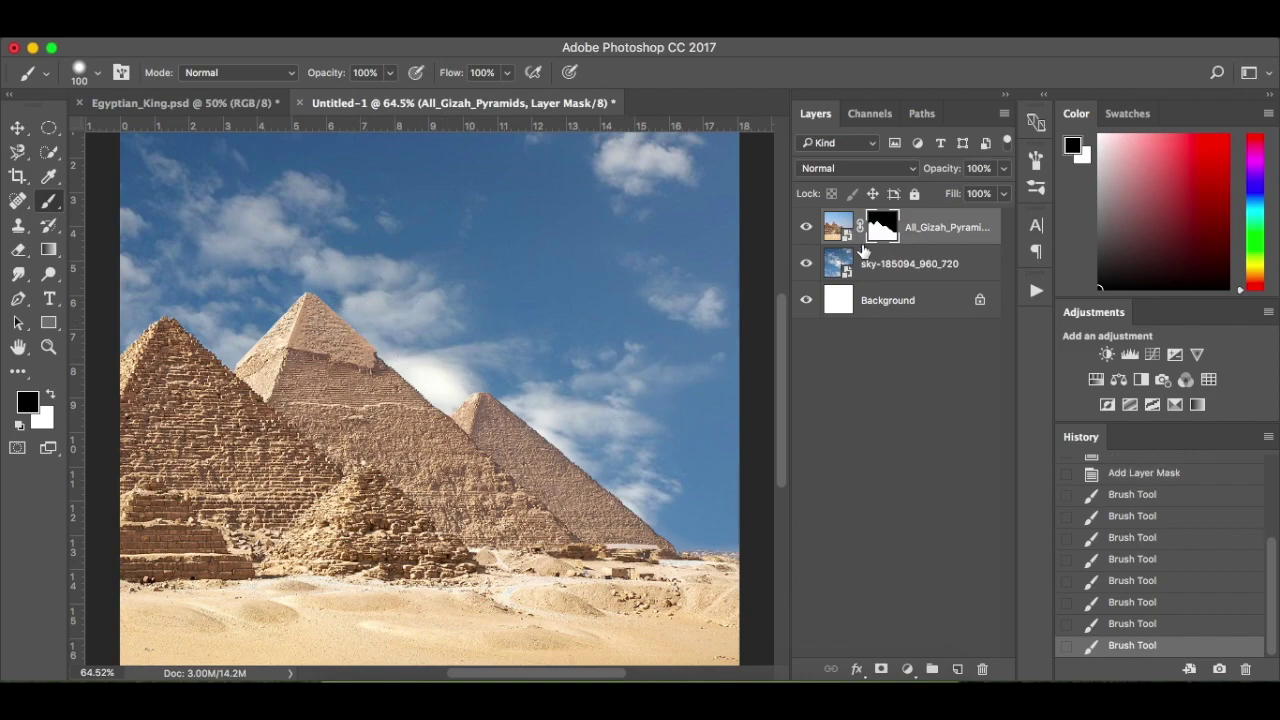
alt+click(882, 228)
scroll(540, 300, up, 2)
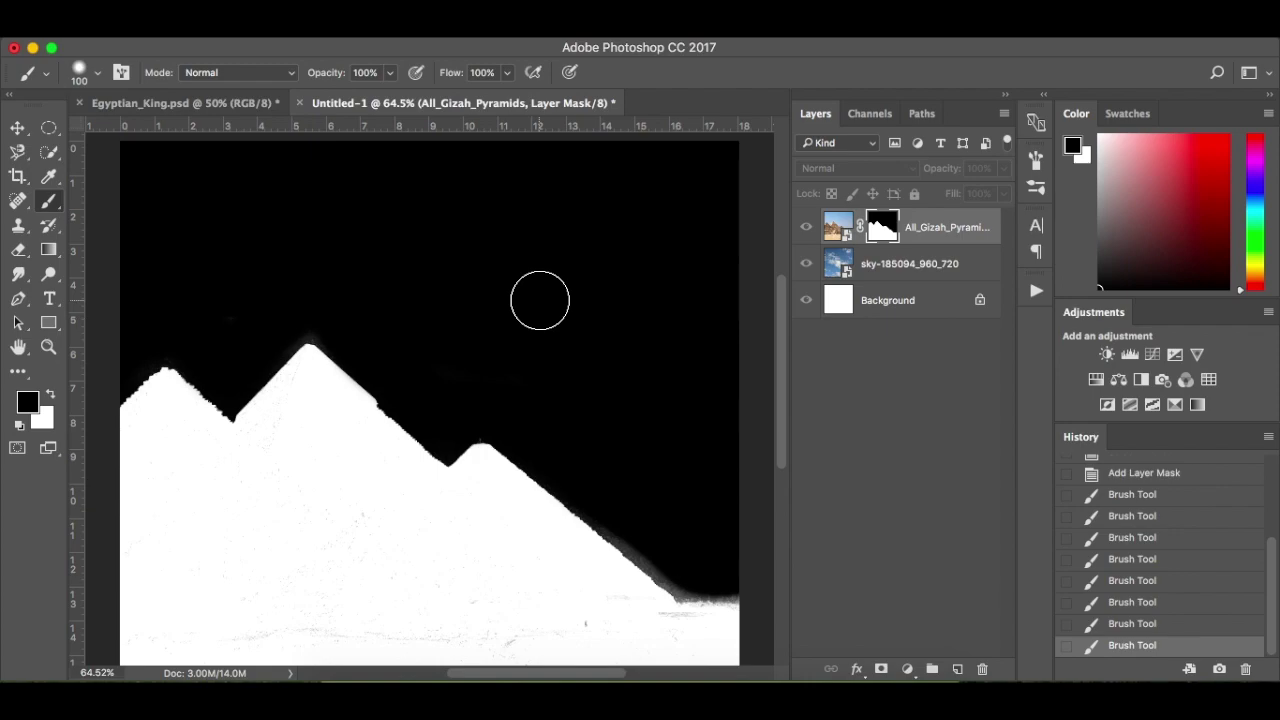
key(bracketleft)
key(bracketleft)
key(bracketleft)
key(bracketleft)
key(bracketleft)
key(bracketleft)
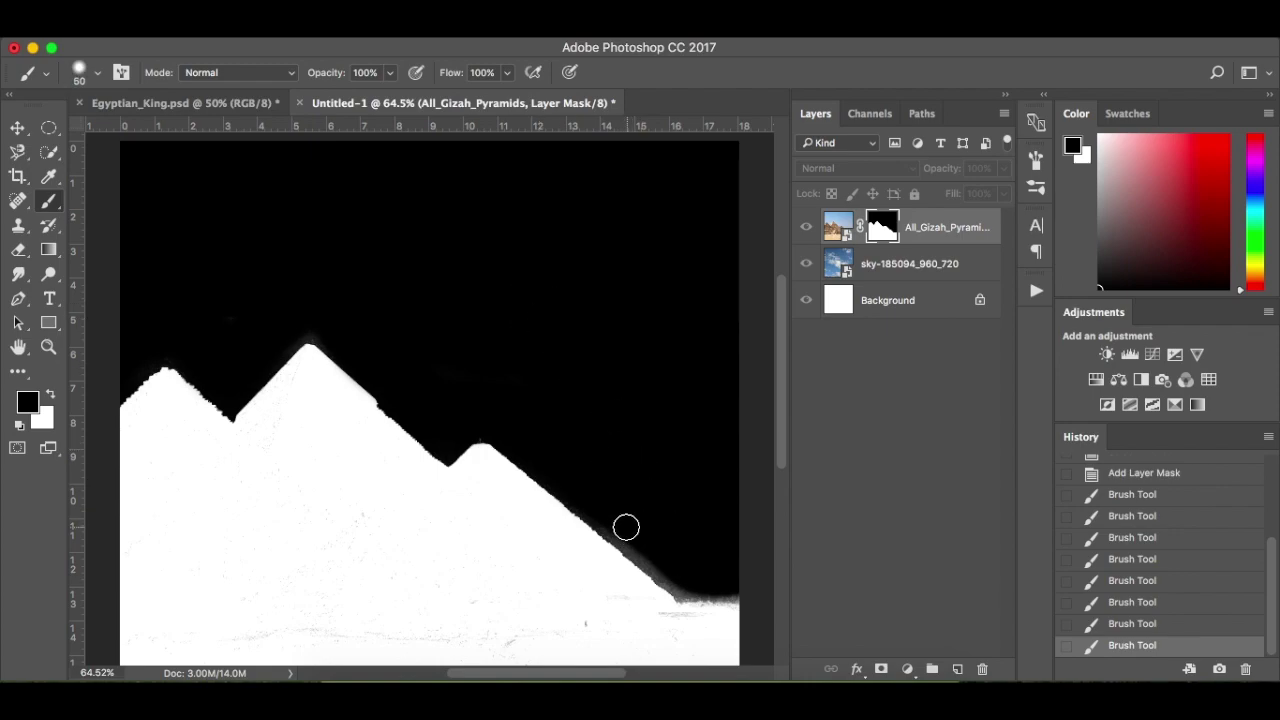
mouse_move(634, 548)
mouse_down()
mouse_move(674, 581)
mouse_move(763, 591)
mouse_up()
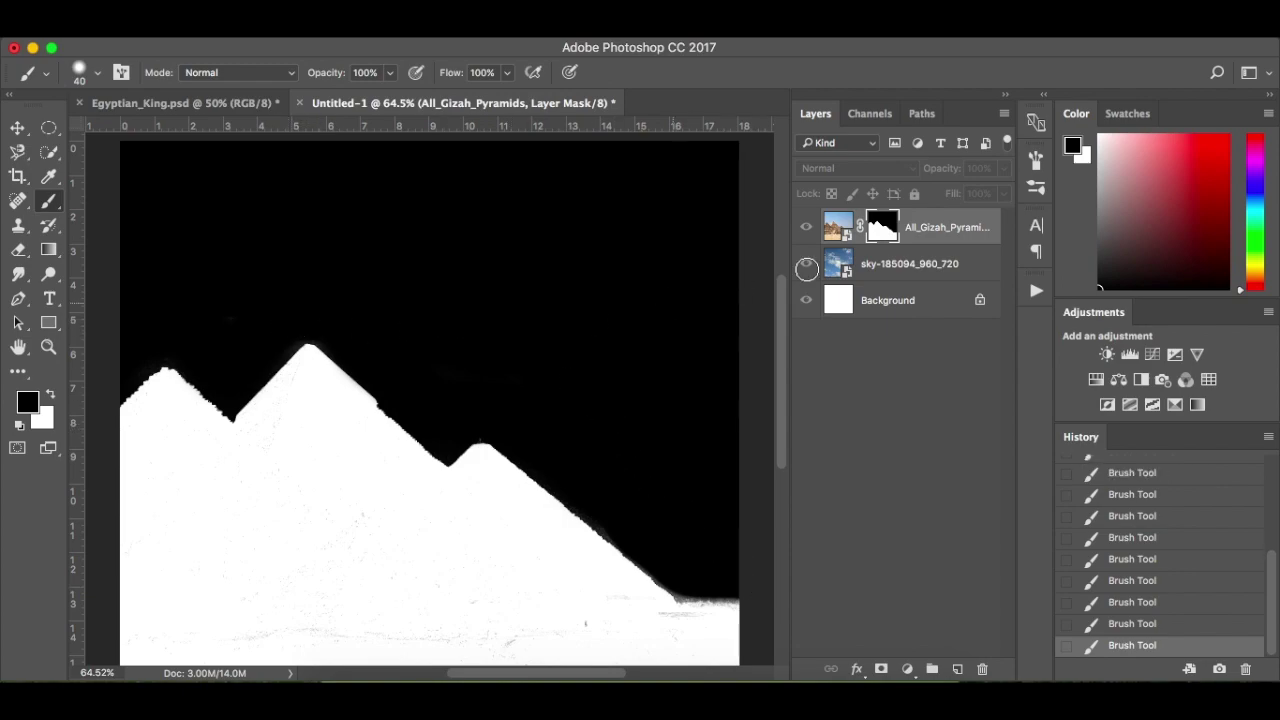
alt+click(877, 227)
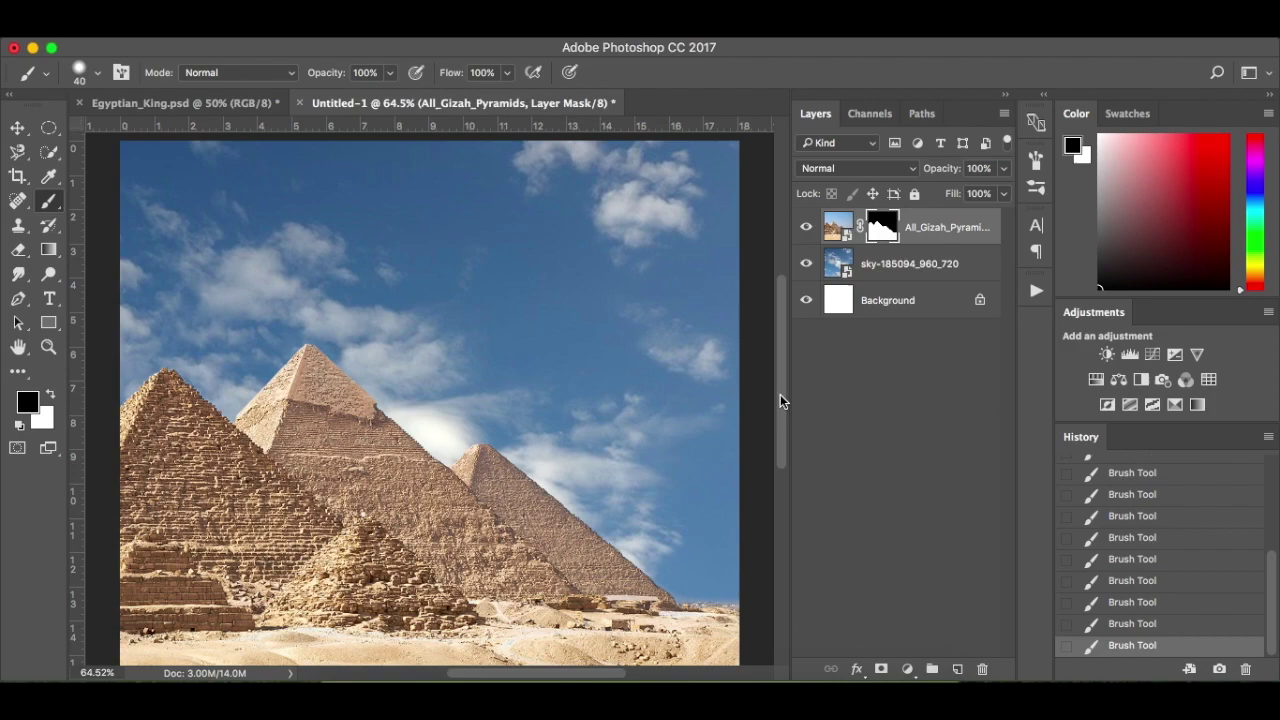
Move the sky-185094_960_720 layer slightly behind the pyramids and deselect all layers
key(super+minus)
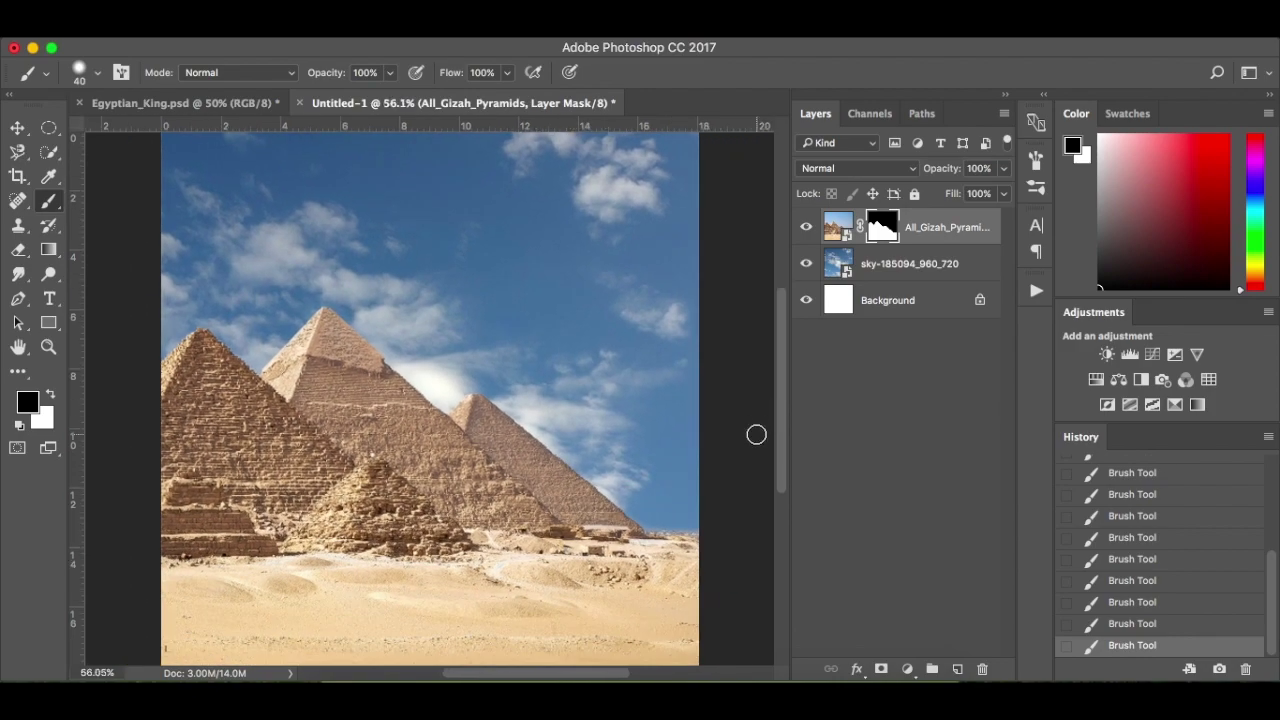
key(v)
click(935, 266)
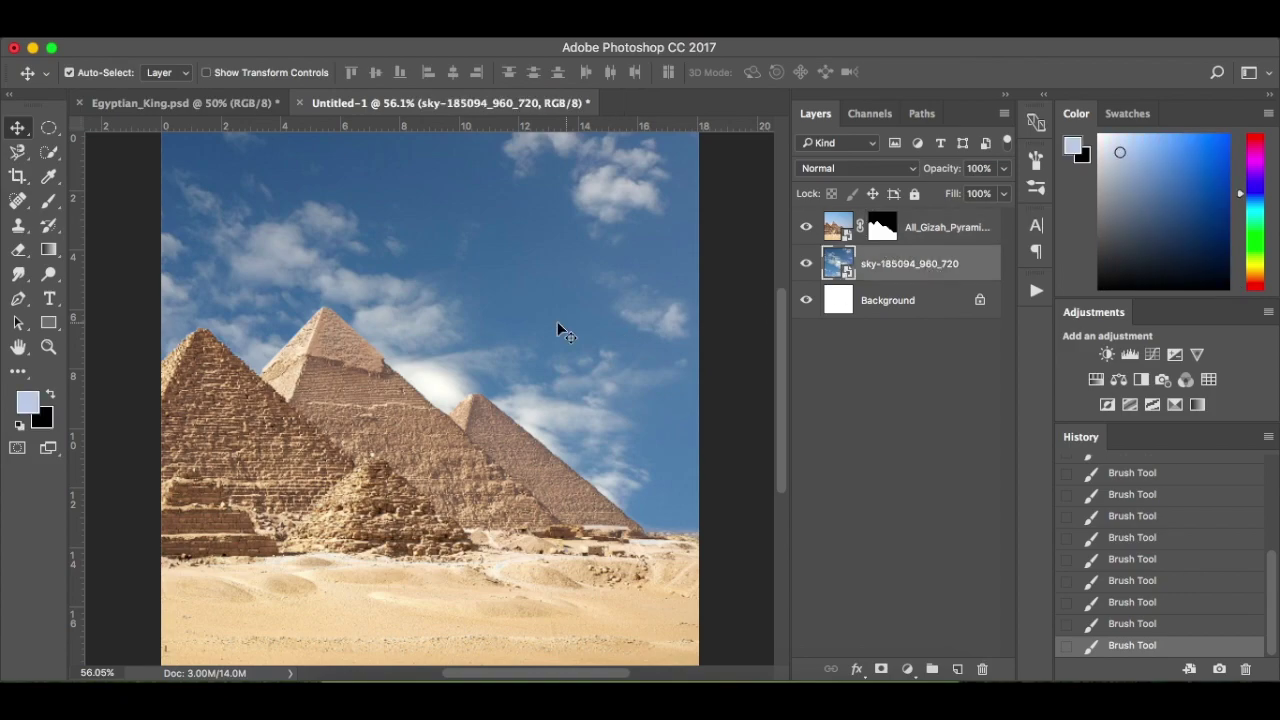
mouse_move(556, 324)
mouse_down()
mouse_move(557, 272)
mouse_move(560, 340)
mouse_move(559, 325)
mouse_up()
click(741, 418)
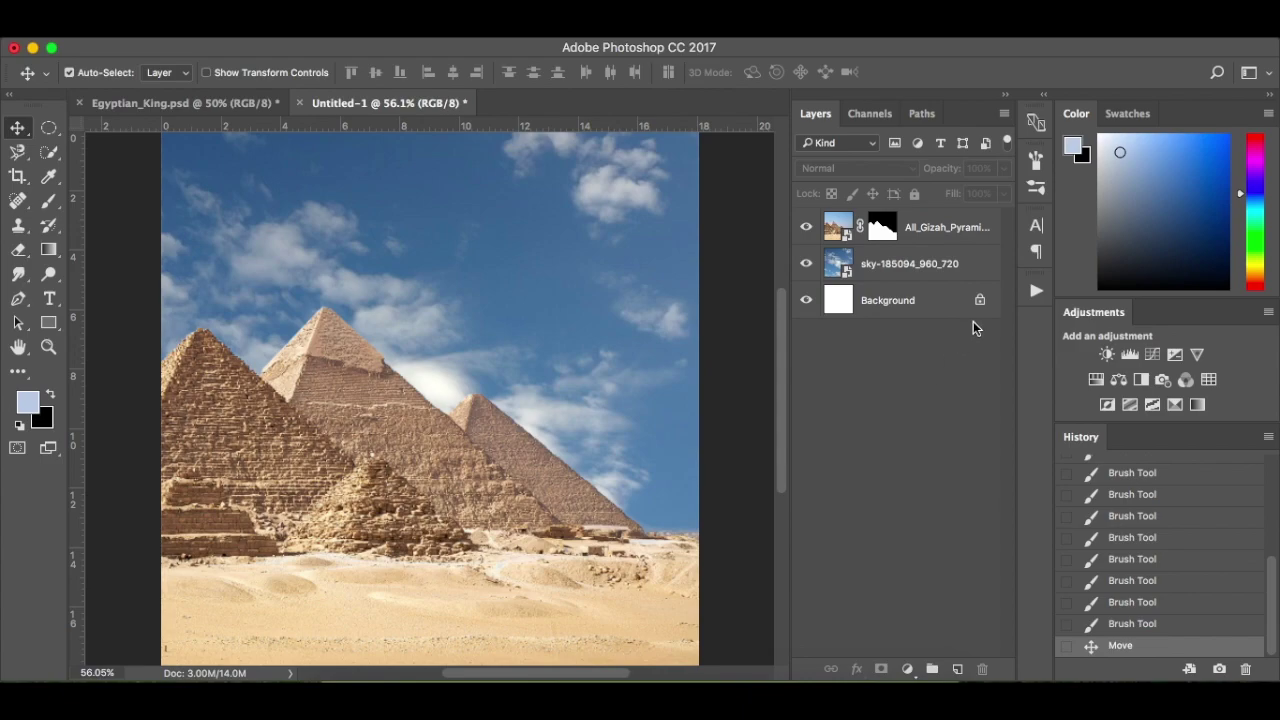
Rename the pyramids photo layer as Pyramids
double_click(962, 227)
text(Pyramids)
key(Return)
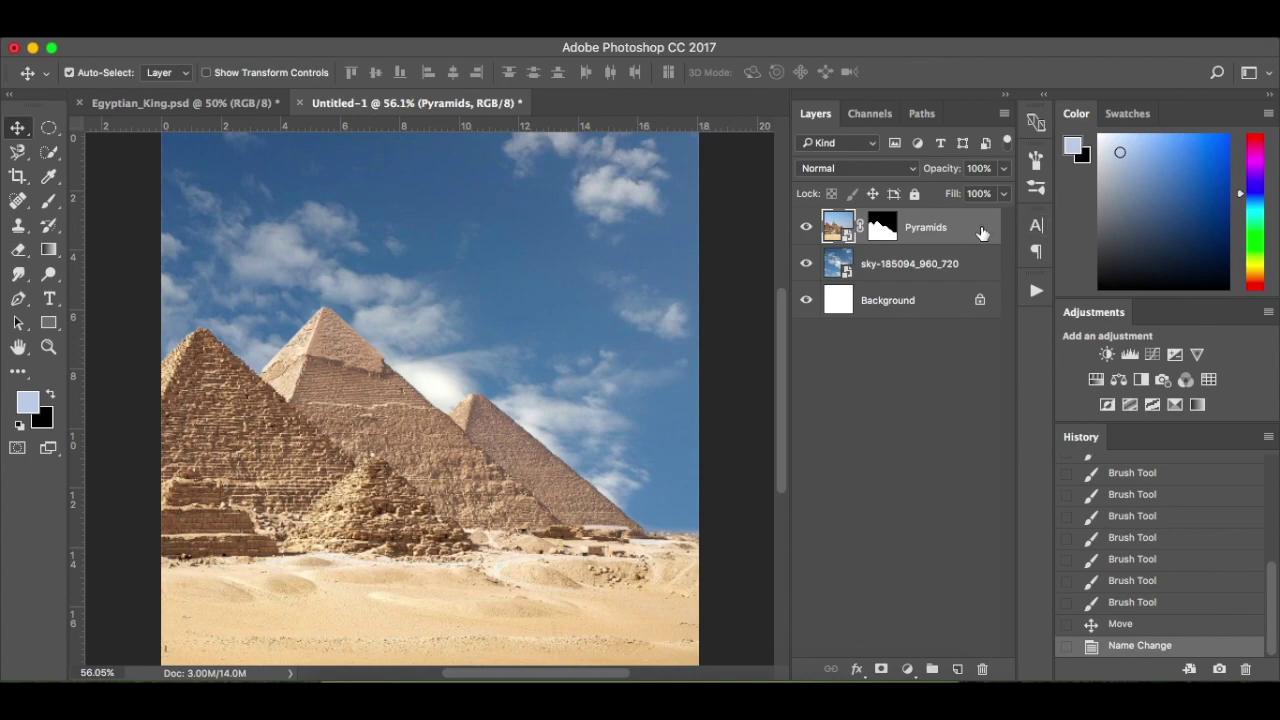
Add a Hue/Saturation adjustment clipped to the Pyramids layer, with Blues saturation at -100 and lightness at +100
click(907, 668)
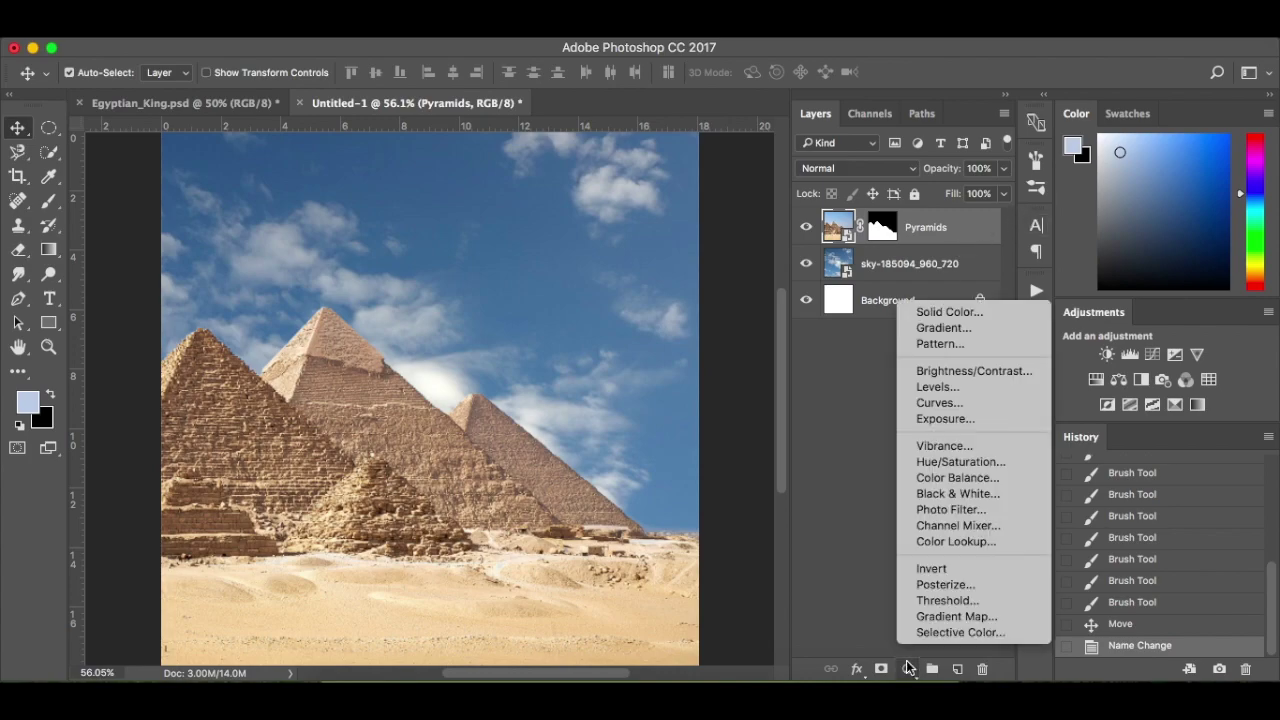
click(972, 462)
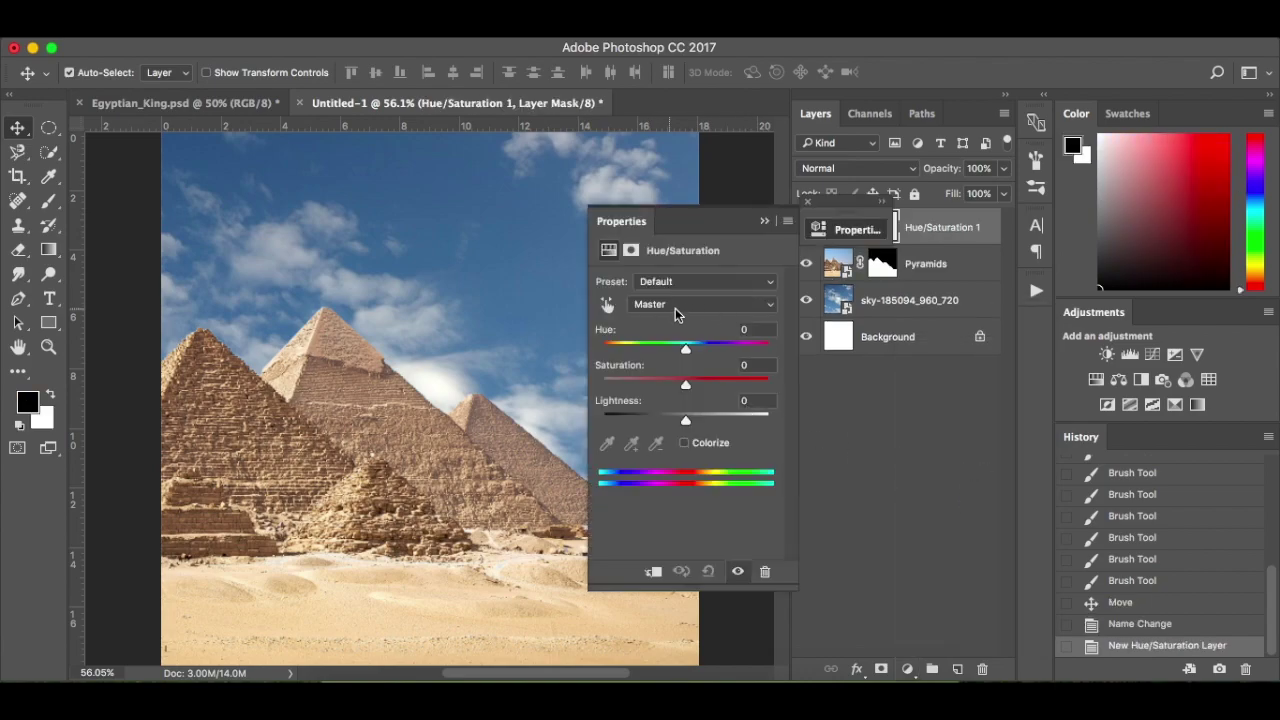
click(739, 306)
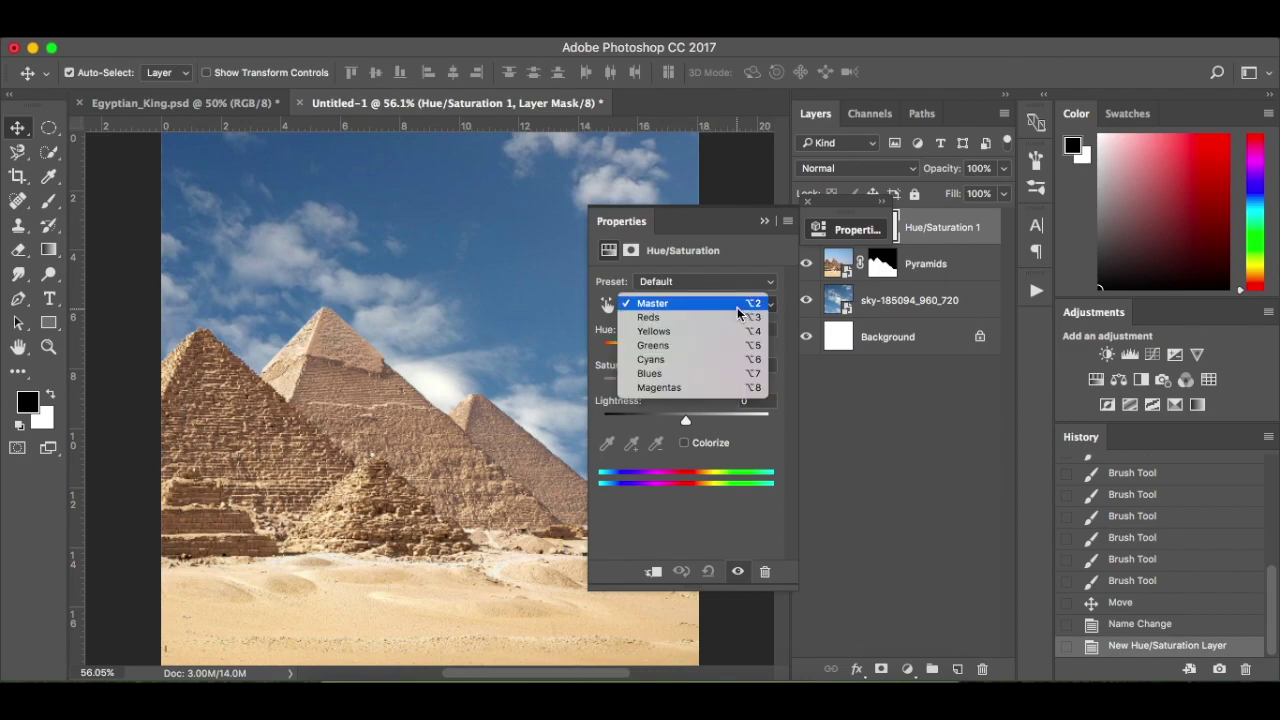
click(733, 373)
drag(687, 386, 590, 388)
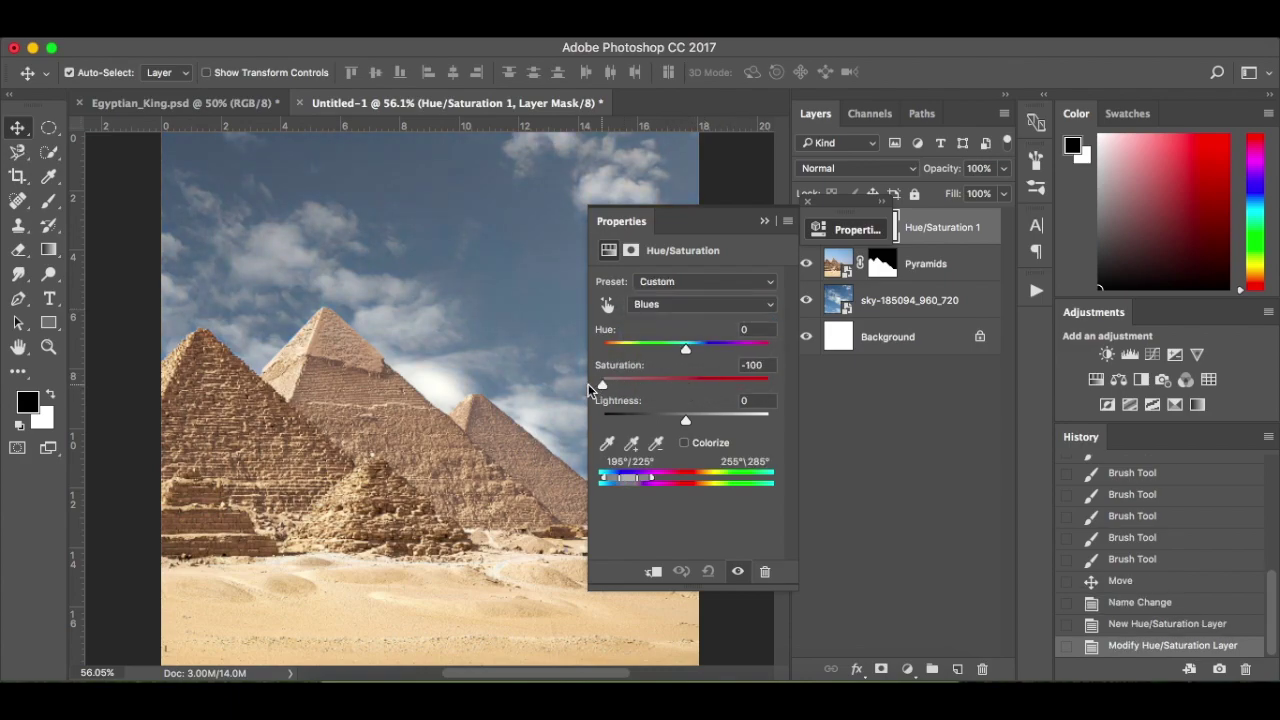
click(652, 574)
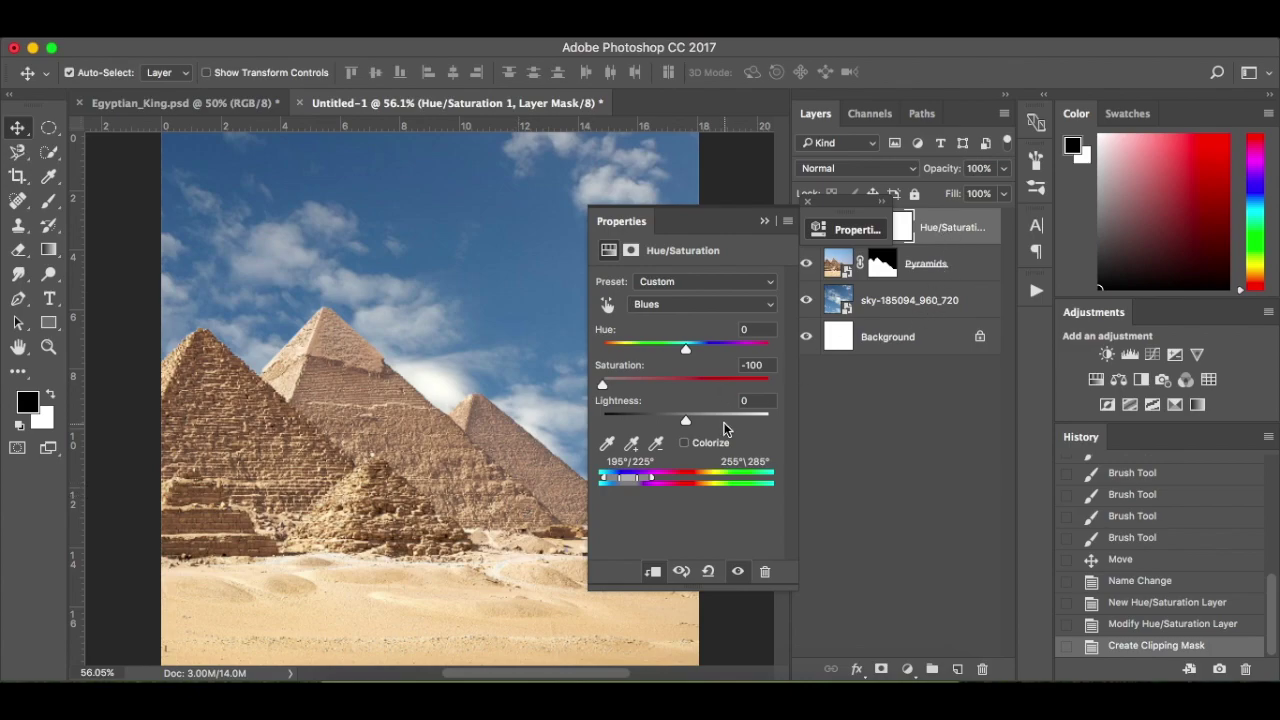
drag(685, 421, 808, 421)
Strongly reduce the Reds saturation in the pyramids' Hue/Saturation adjustment and close its properties
click(728, 307)
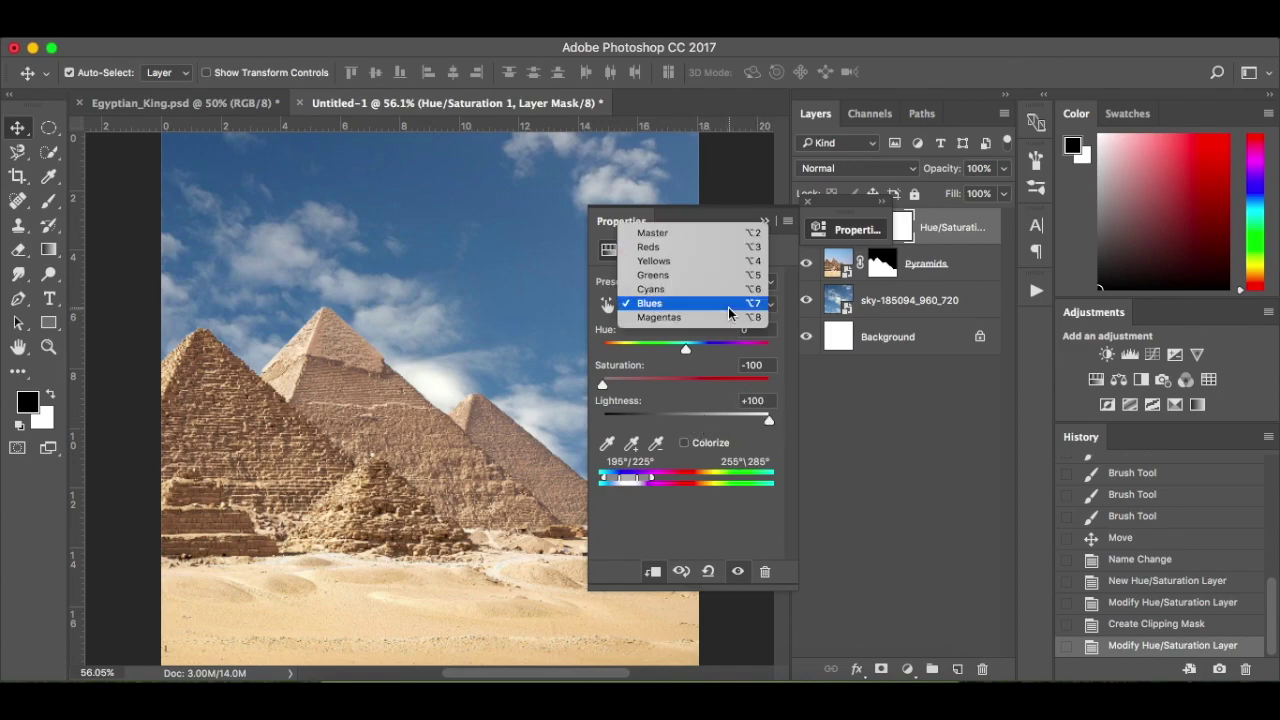
click(719, 246)
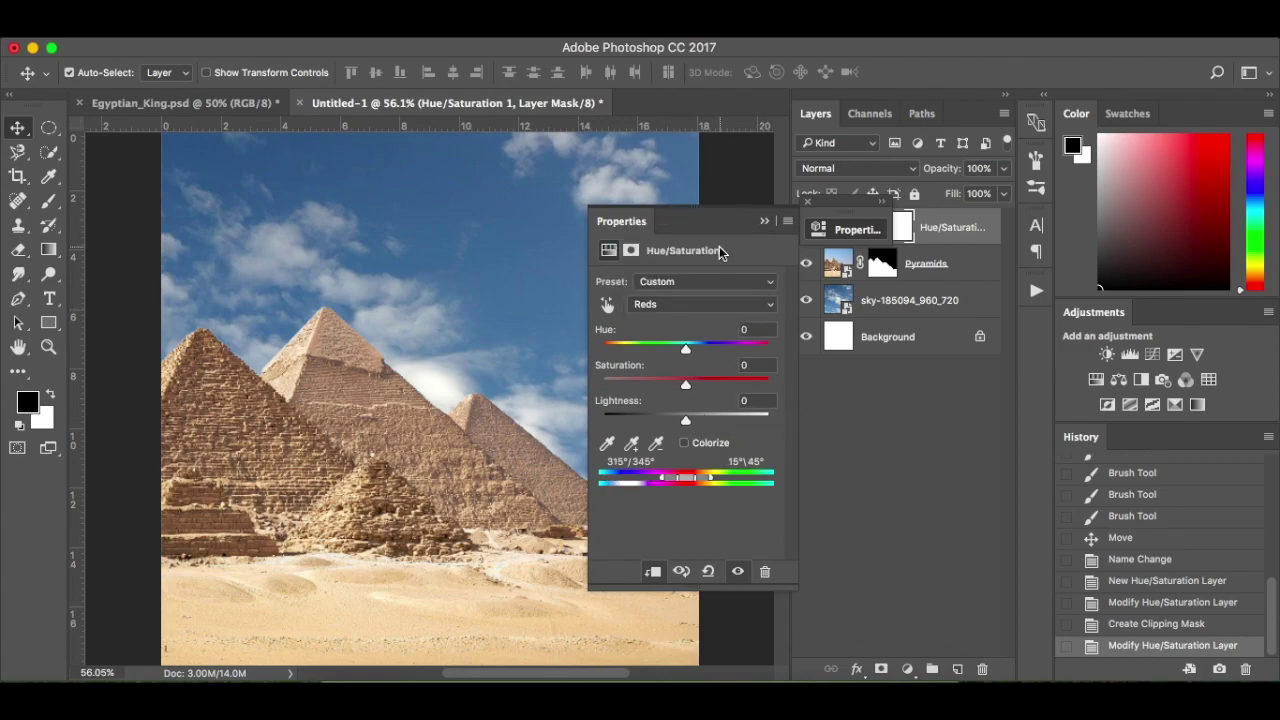
drag(685, 384, 585, 390)
drag(603, 388, 624, 390)
click(764, 222)
click(808, 203)
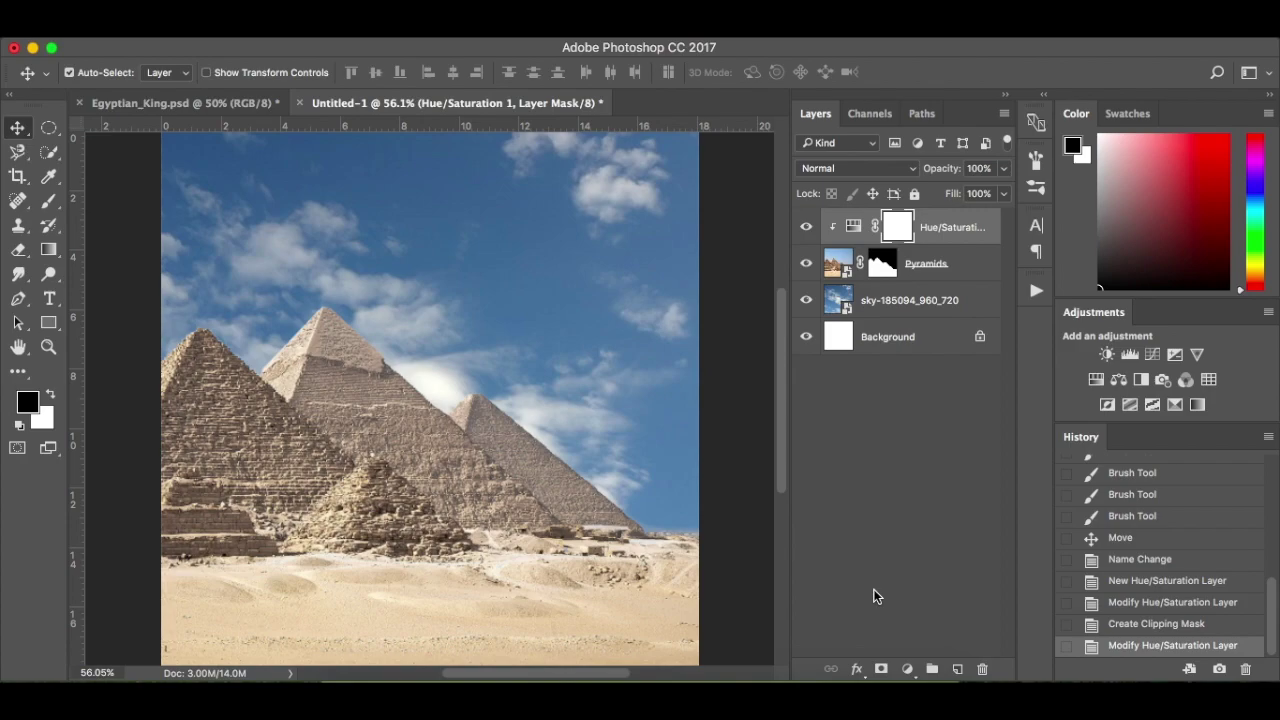
Add a Vibrance adjustment clipped to the Pyramids layer with vibrance set to -19
click(907, 669)
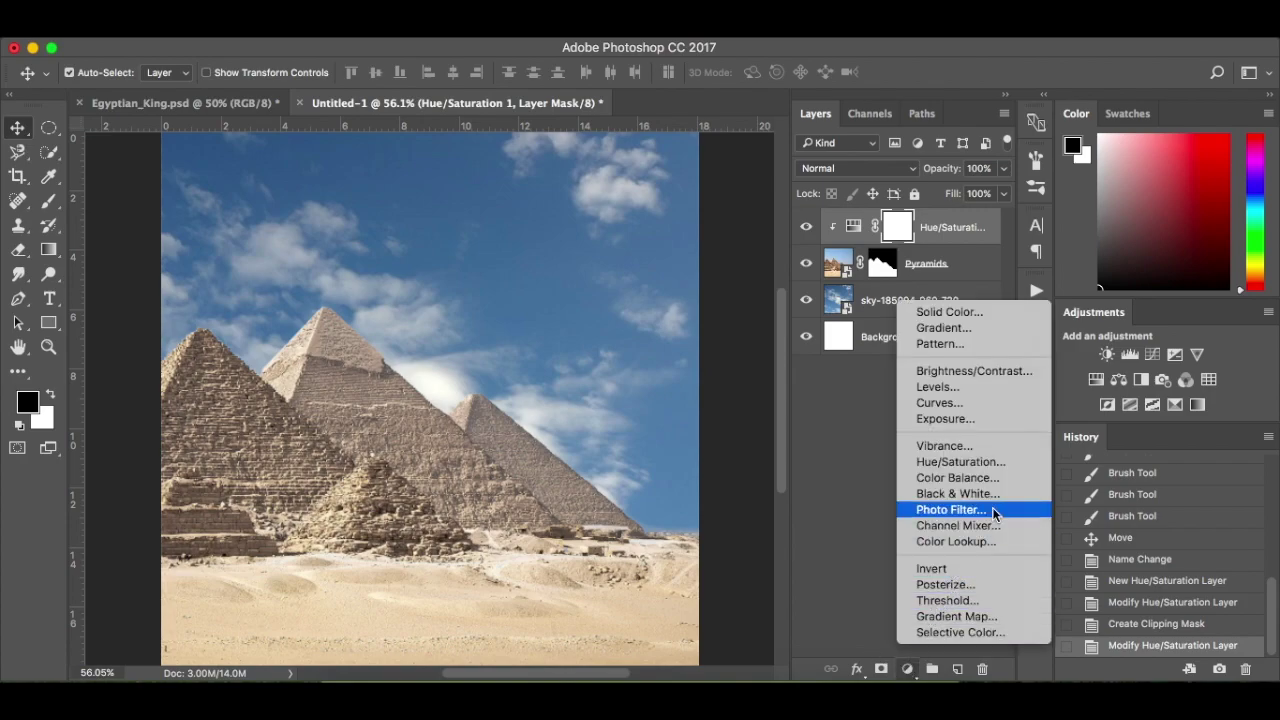
click(990, 444)
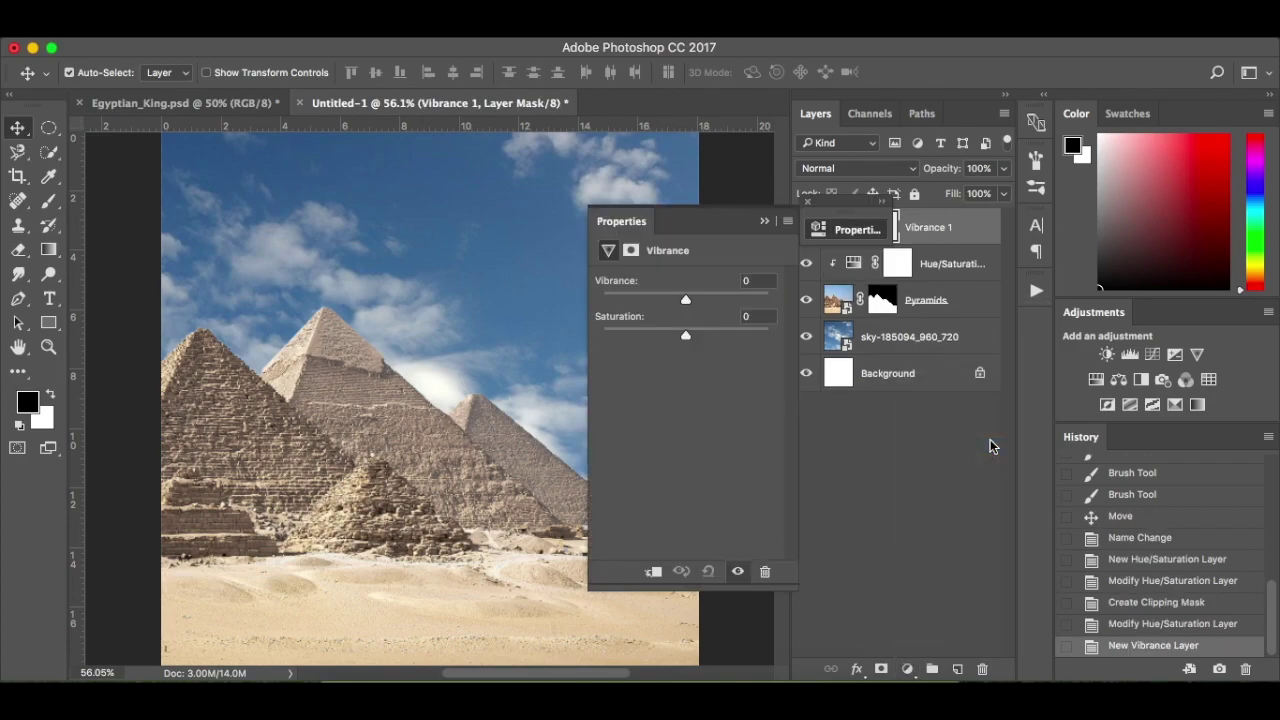
drag(685, 299, 670, 298)
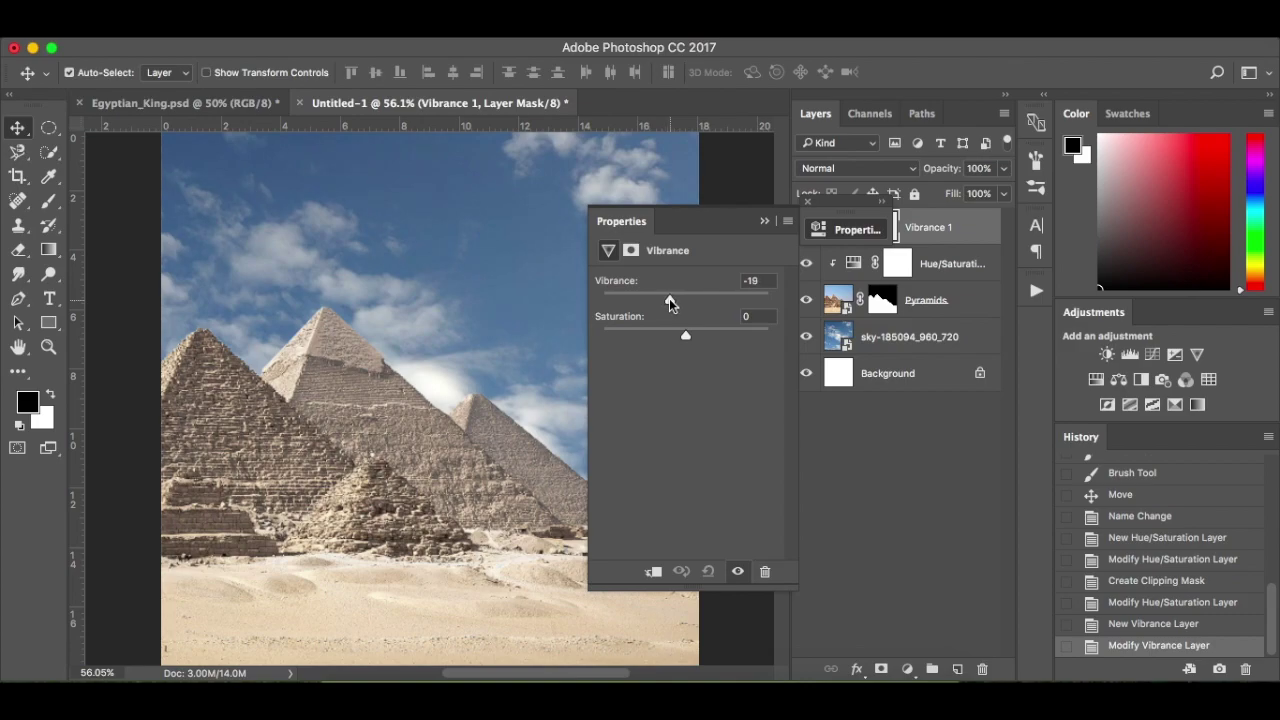
click(652, 571)
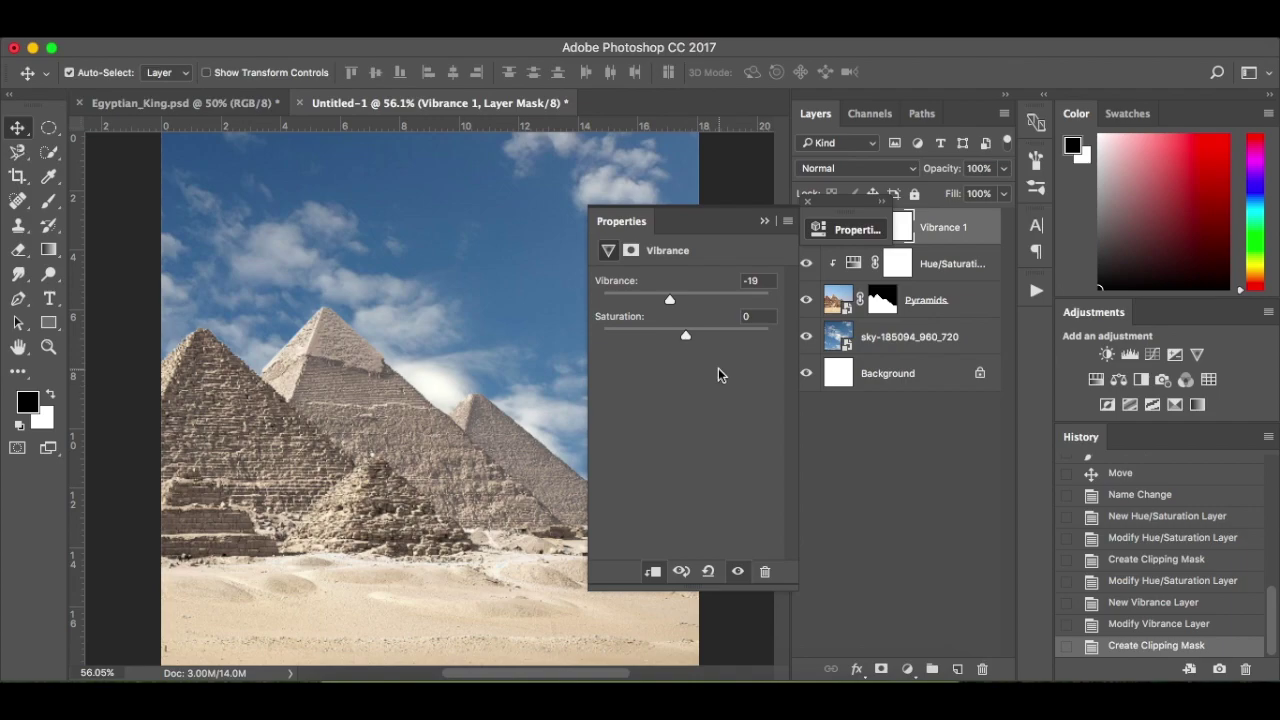
click(807, 204)
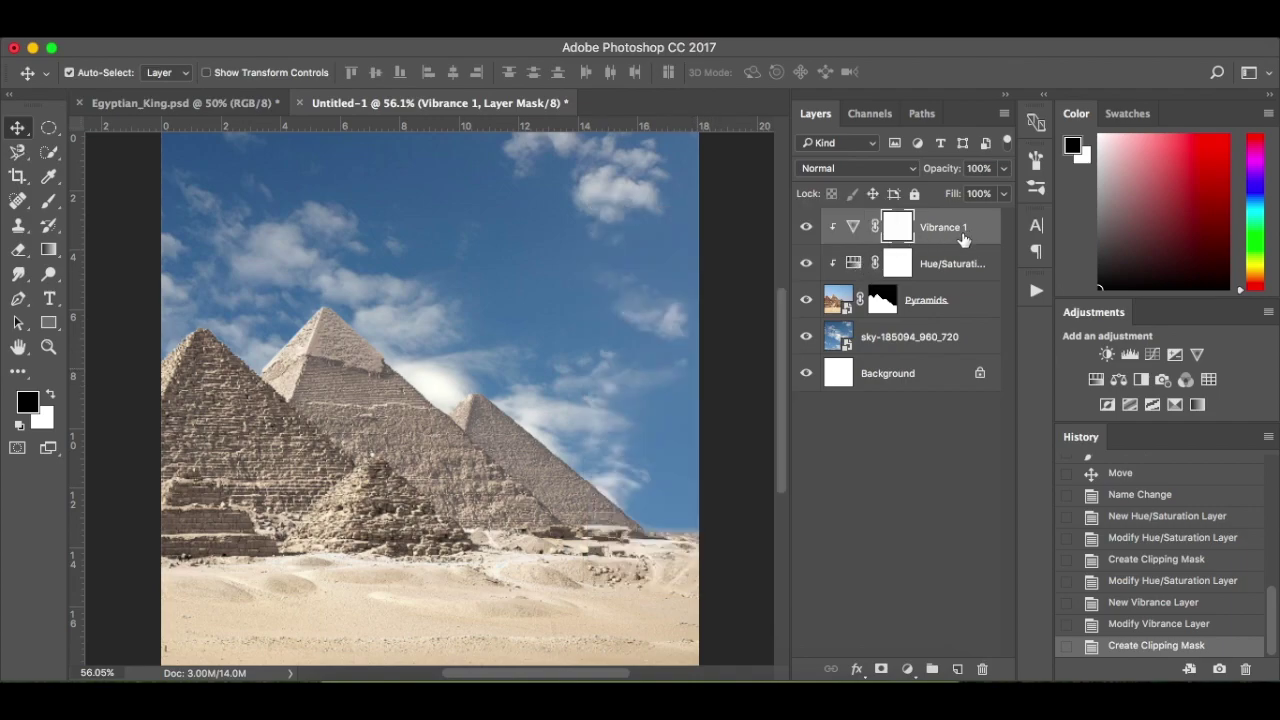
Rename the sky-185094_960_720 layer as Sky
click(892, 343)
double_click(897, 338)
text(s)
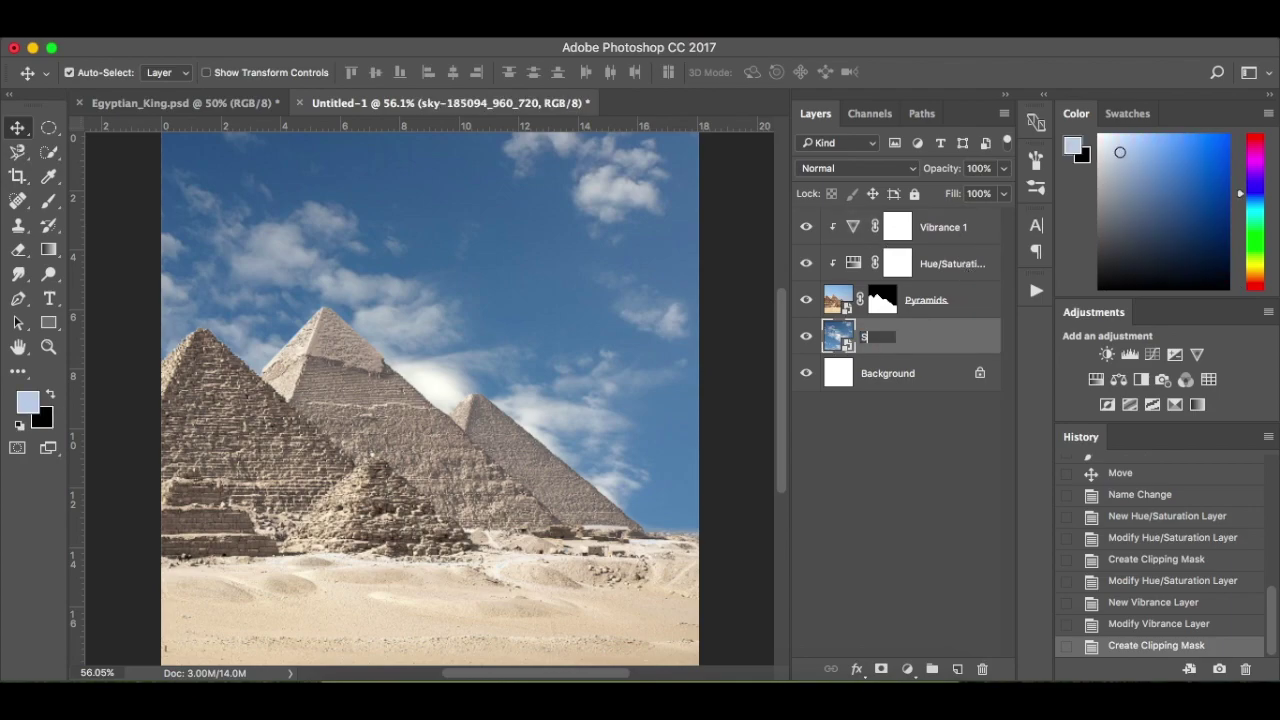
key(Return)
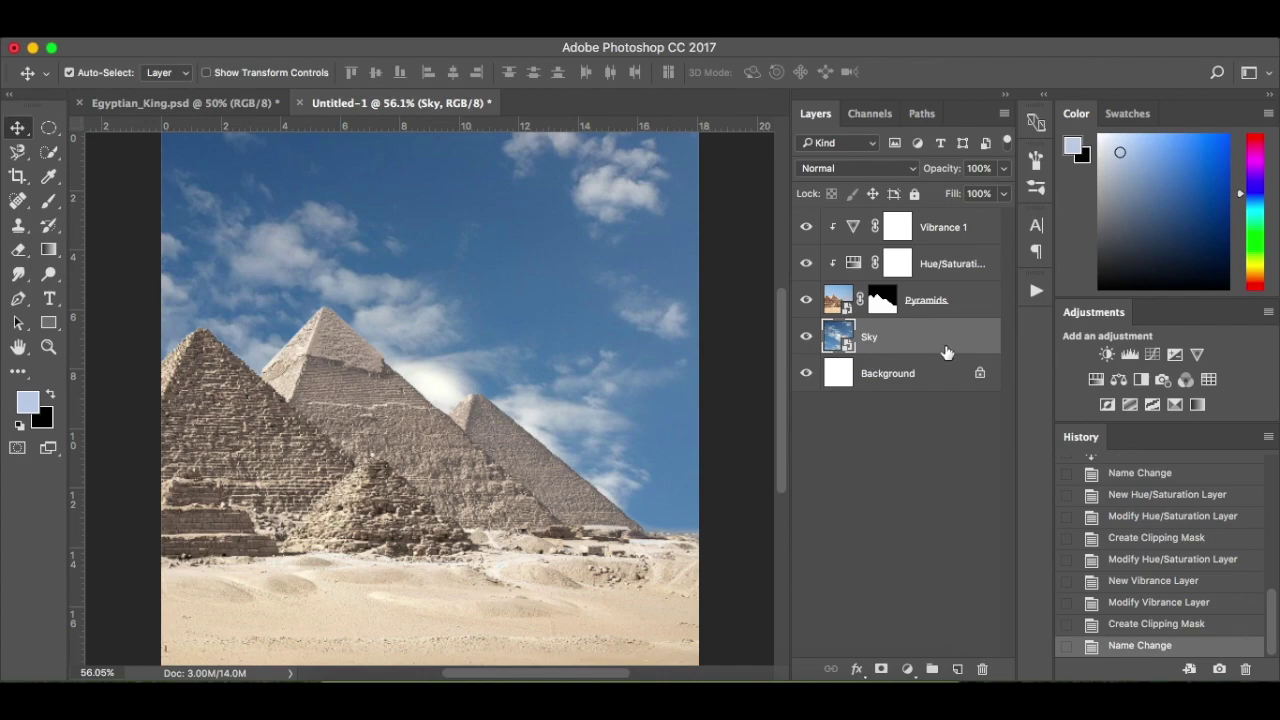
Add a Hue/Saturation adjustment clipped to the Sky layer with Blues saturation at -90, and close its properties
click(907, 668)
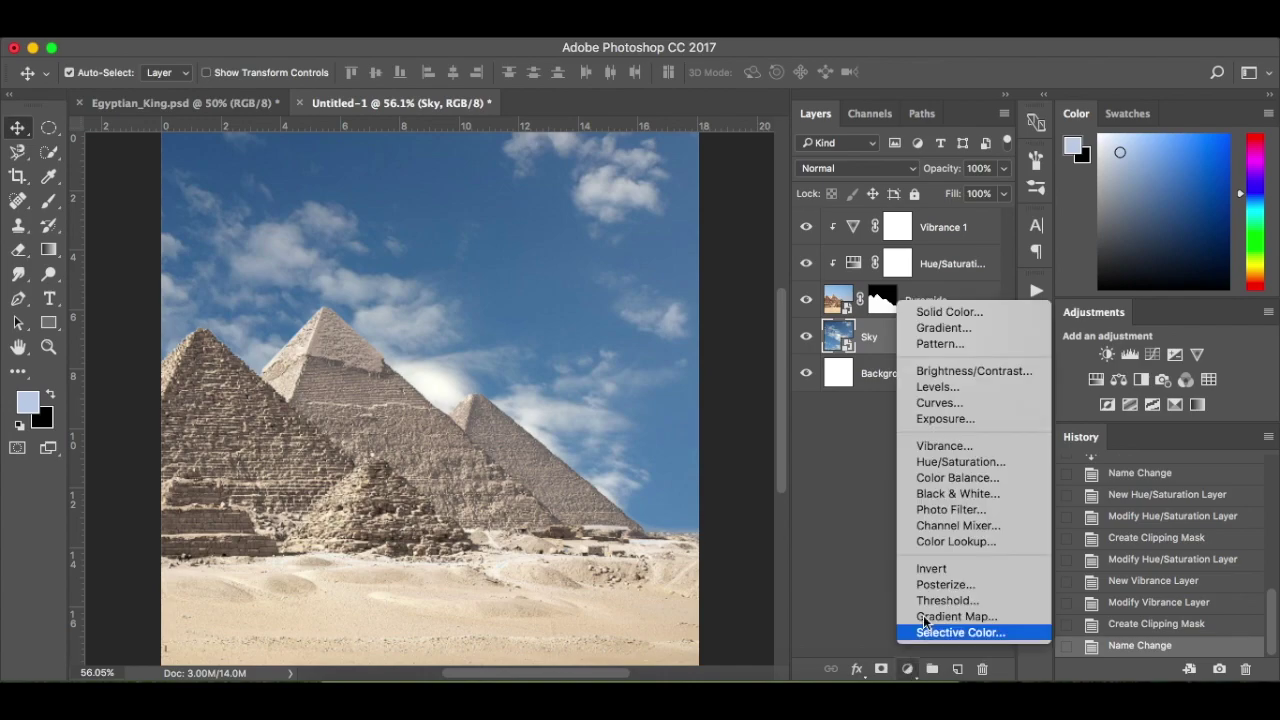
click(972, 468)
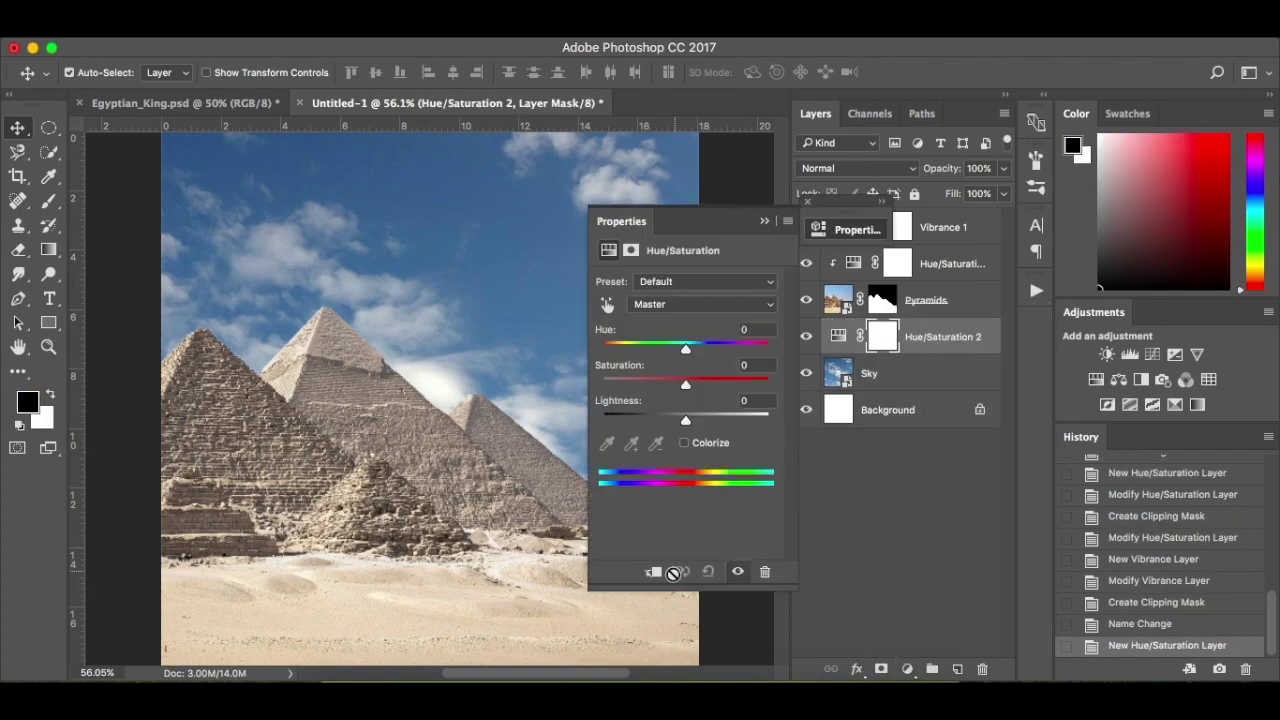
click(654, 575)
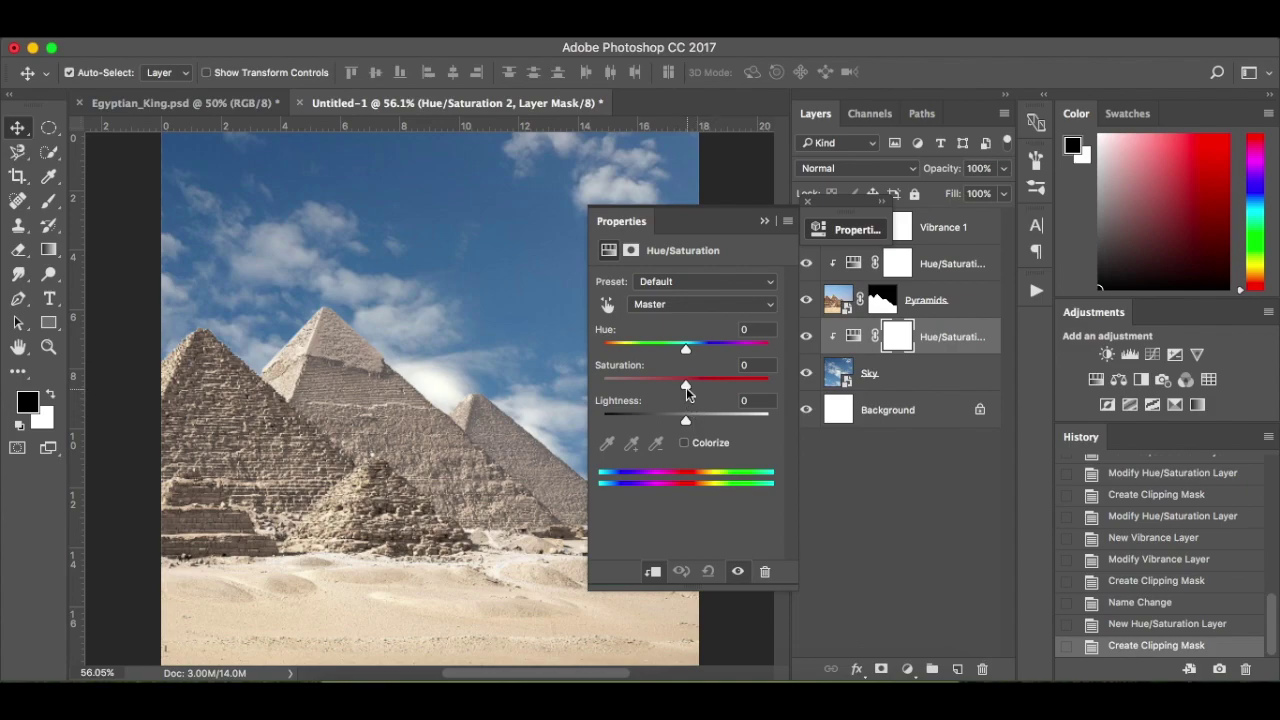
click(700, 305)
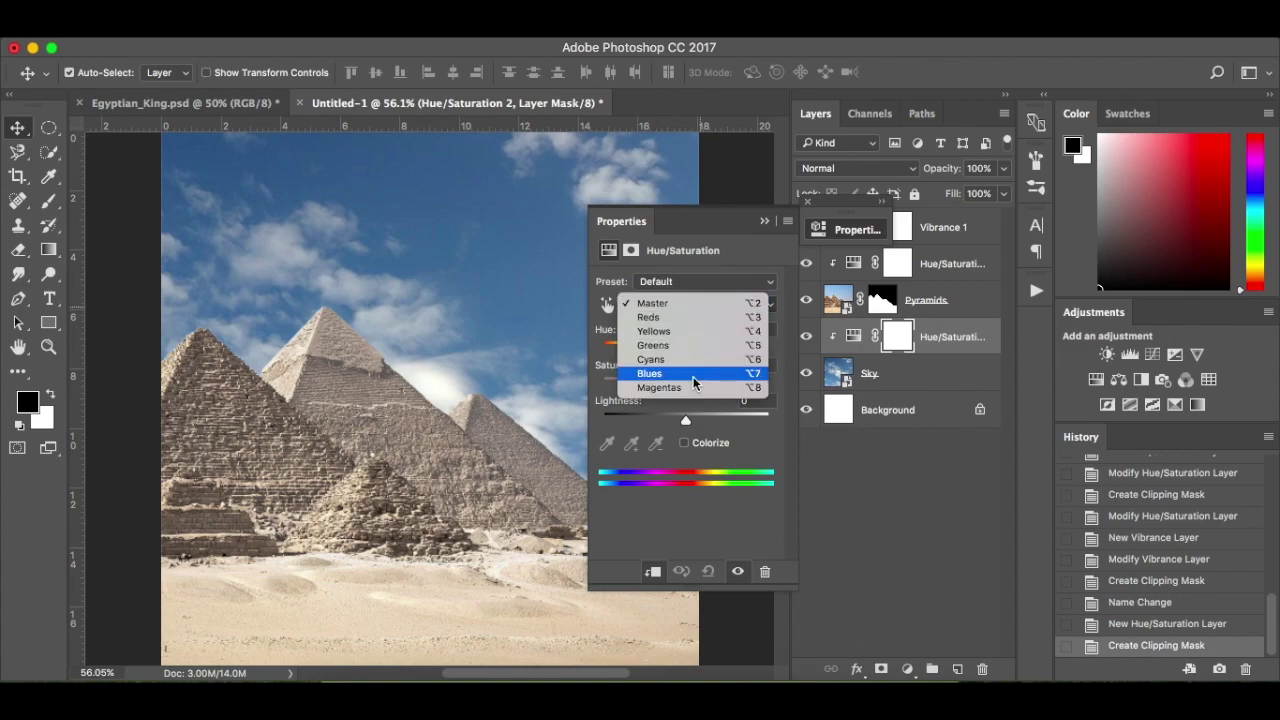
click(694, 384)
drag(686, 390, 612, 392)
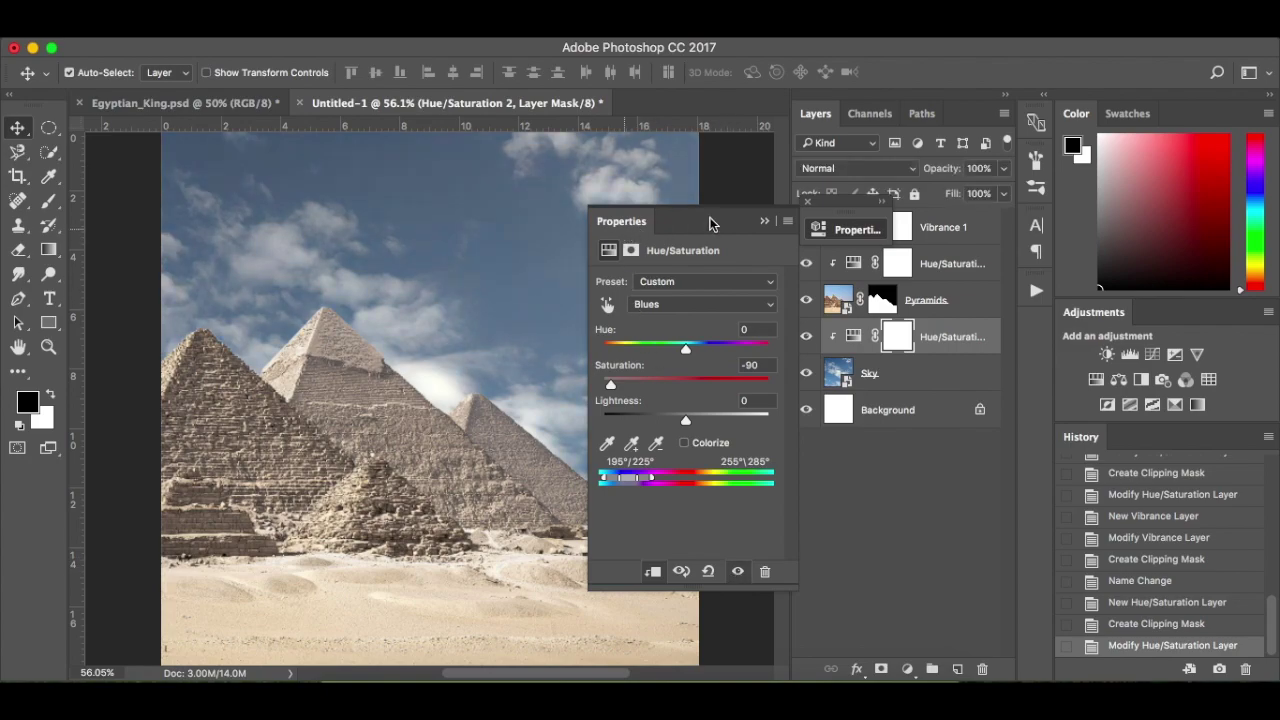
drag(809, 203, 809, 197)
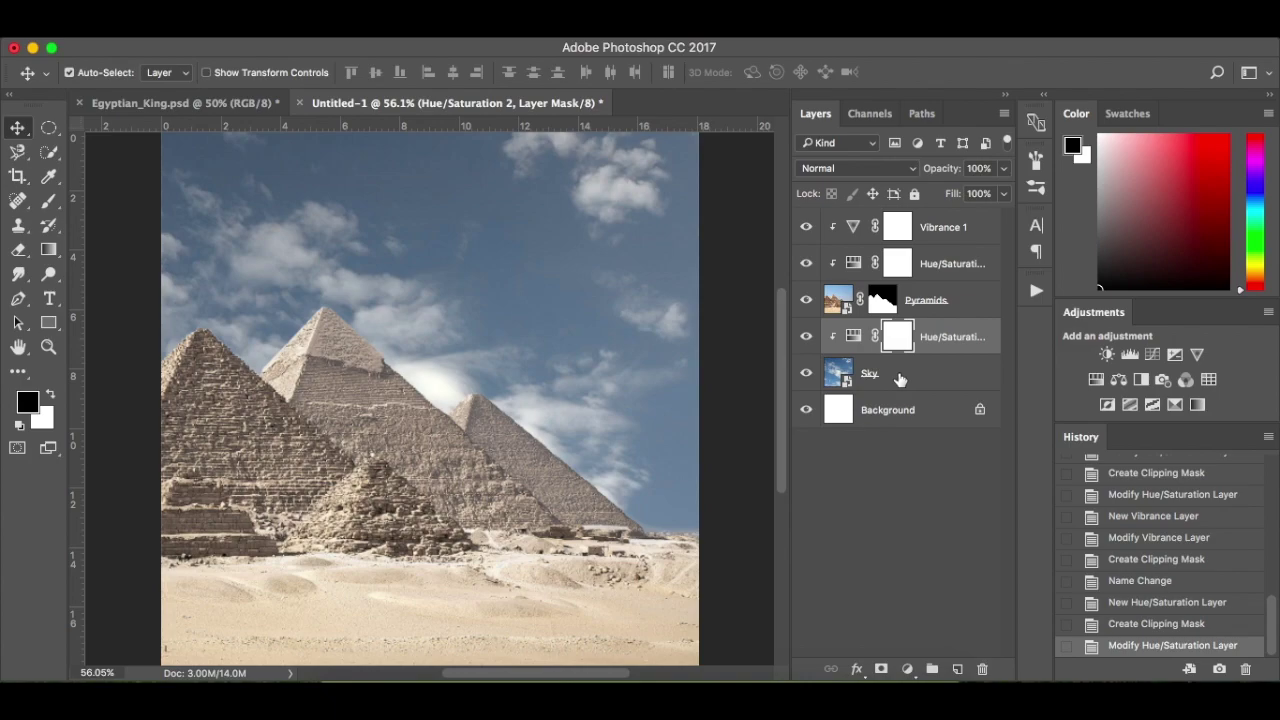
Try filling the Background layer with 50% Gray in Overlay mode at 100% opacity, and undo the fill
click(940, 415)
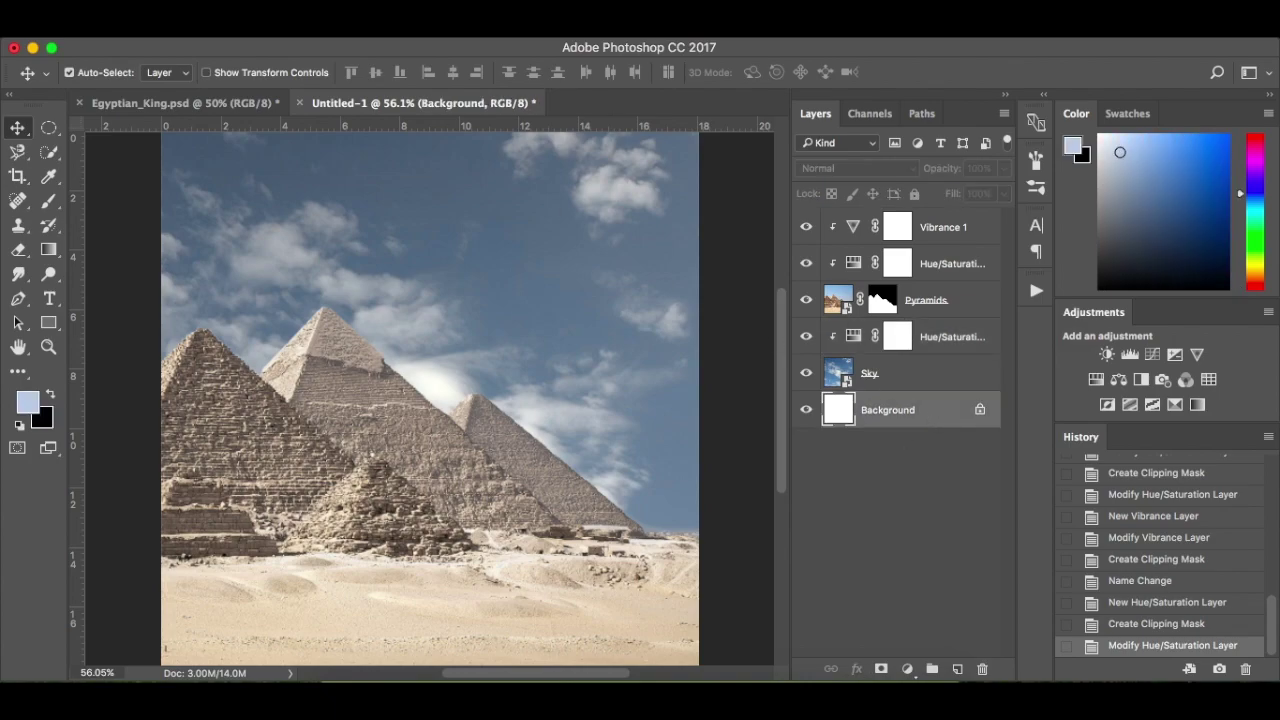
click(177, 38)
mouse_move(208, 38)
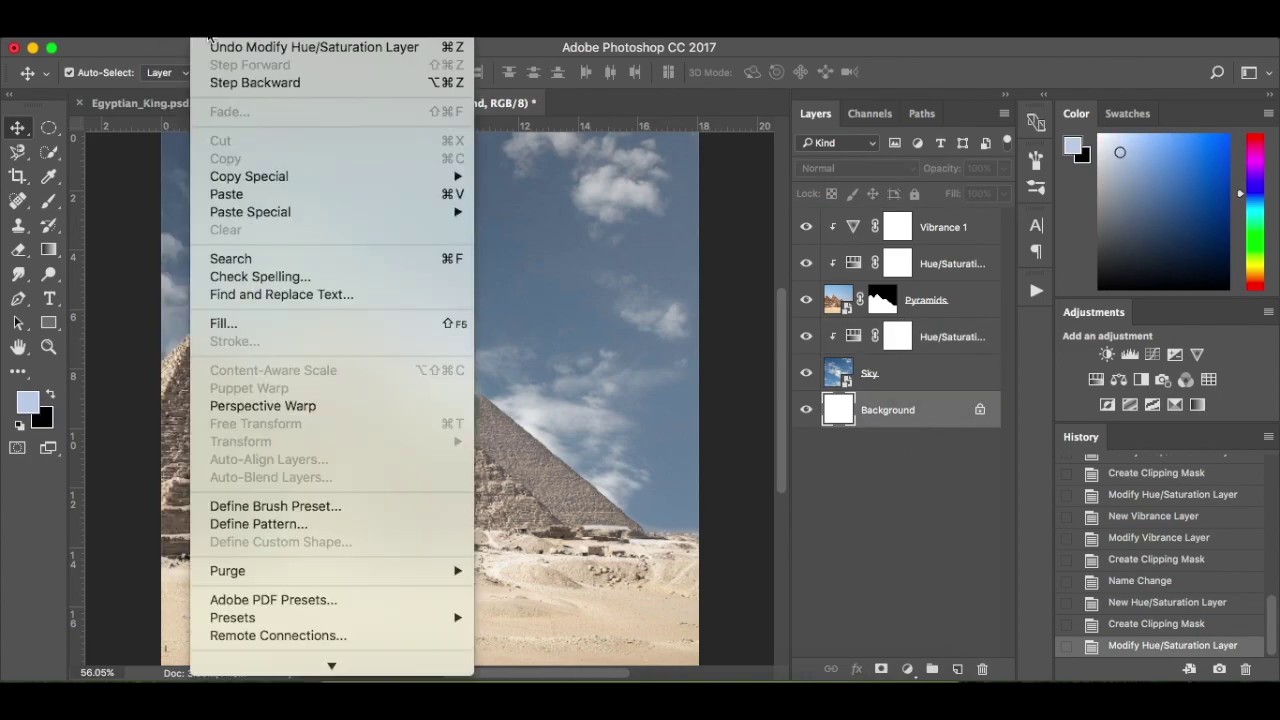
click(239, 320)
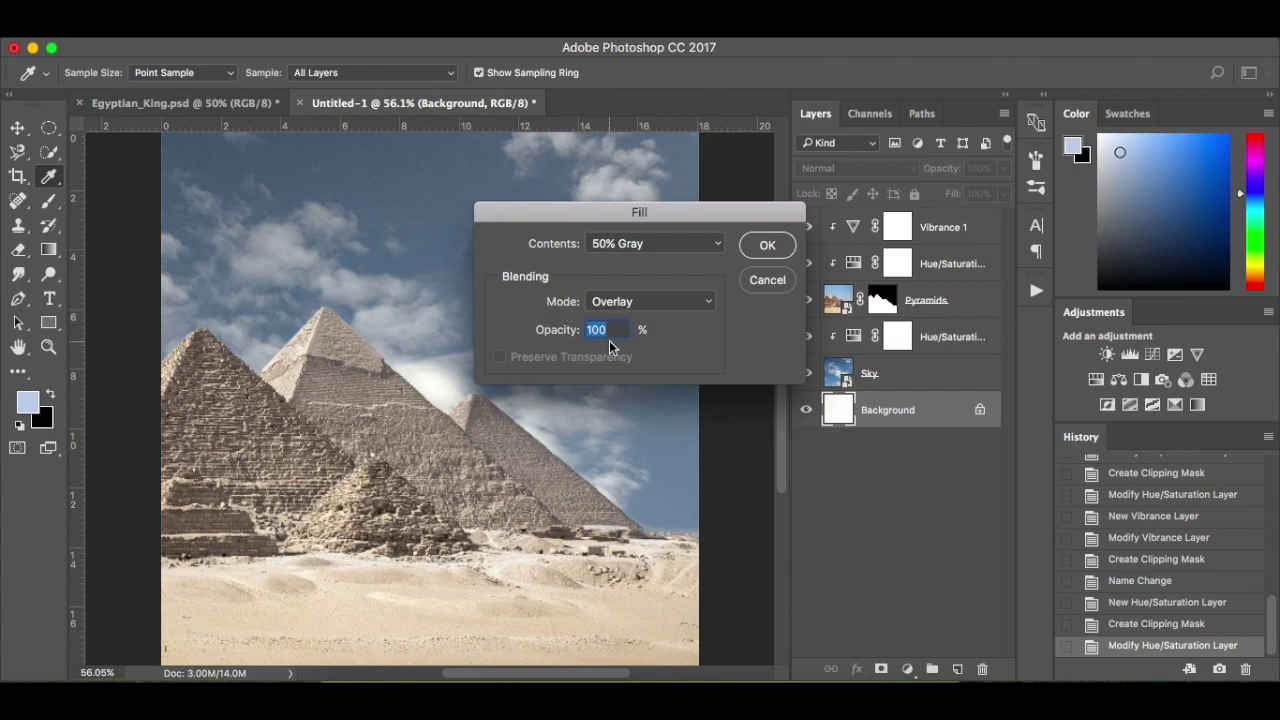
click(762, 247)
key(v)
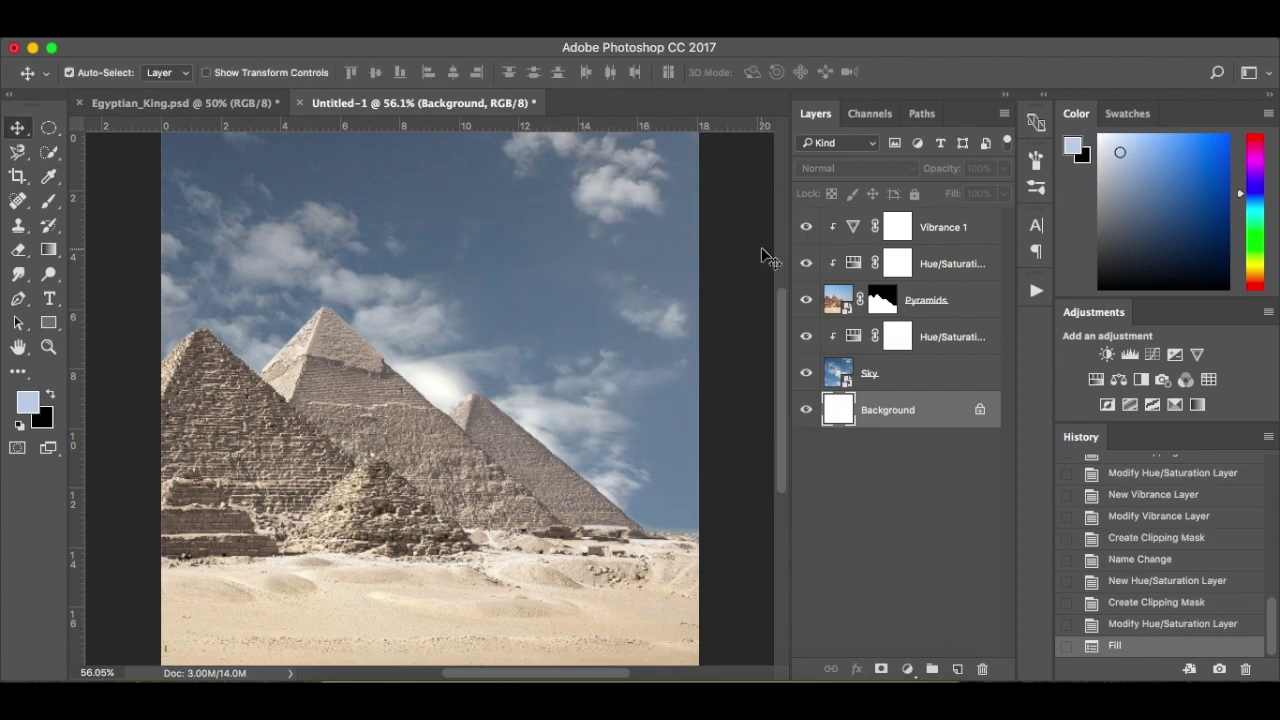
key(super+z)
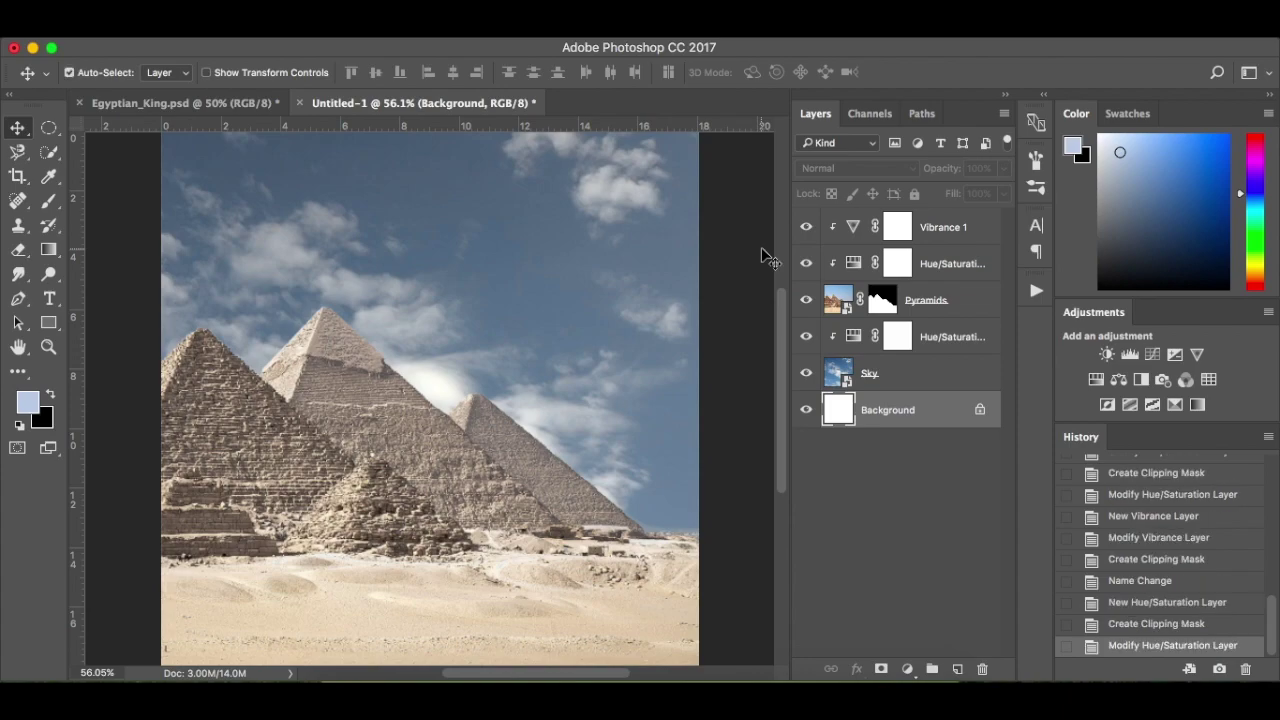
Add a new layer directly above the Background and fill it with 50% Gray in Overlay mode at 100% opacity
click(958, 669)
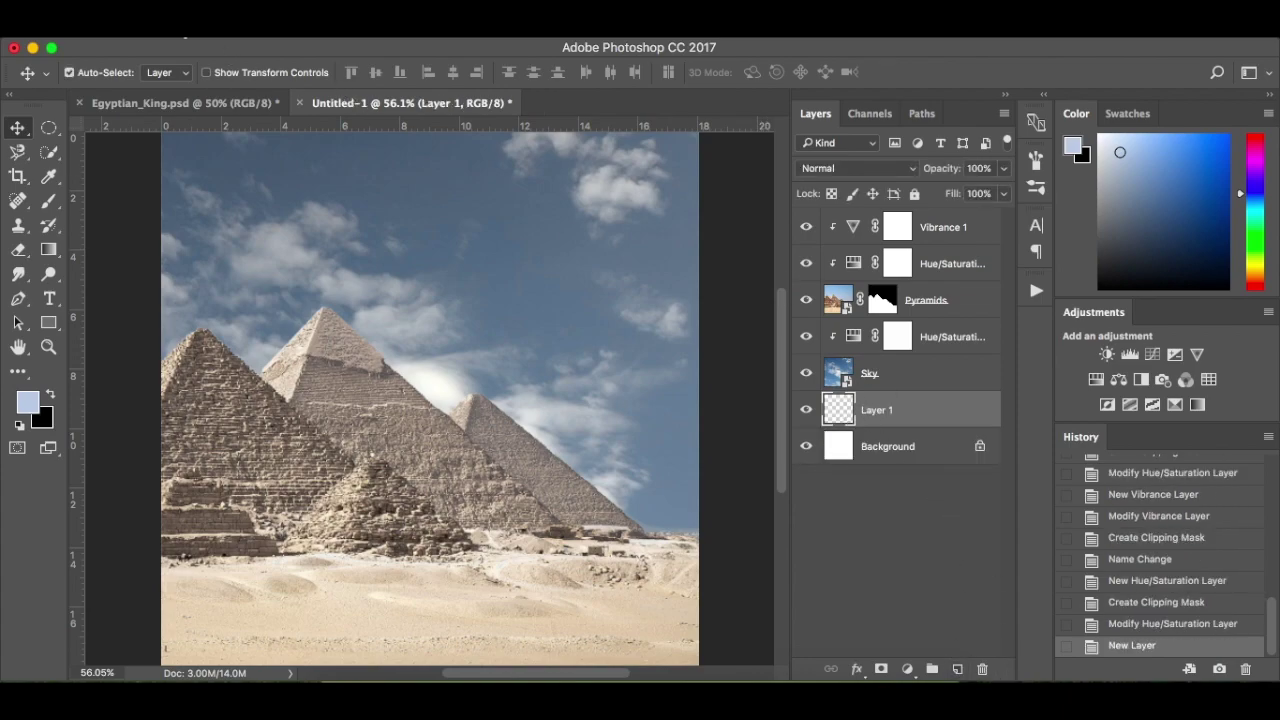
click(172, 18)
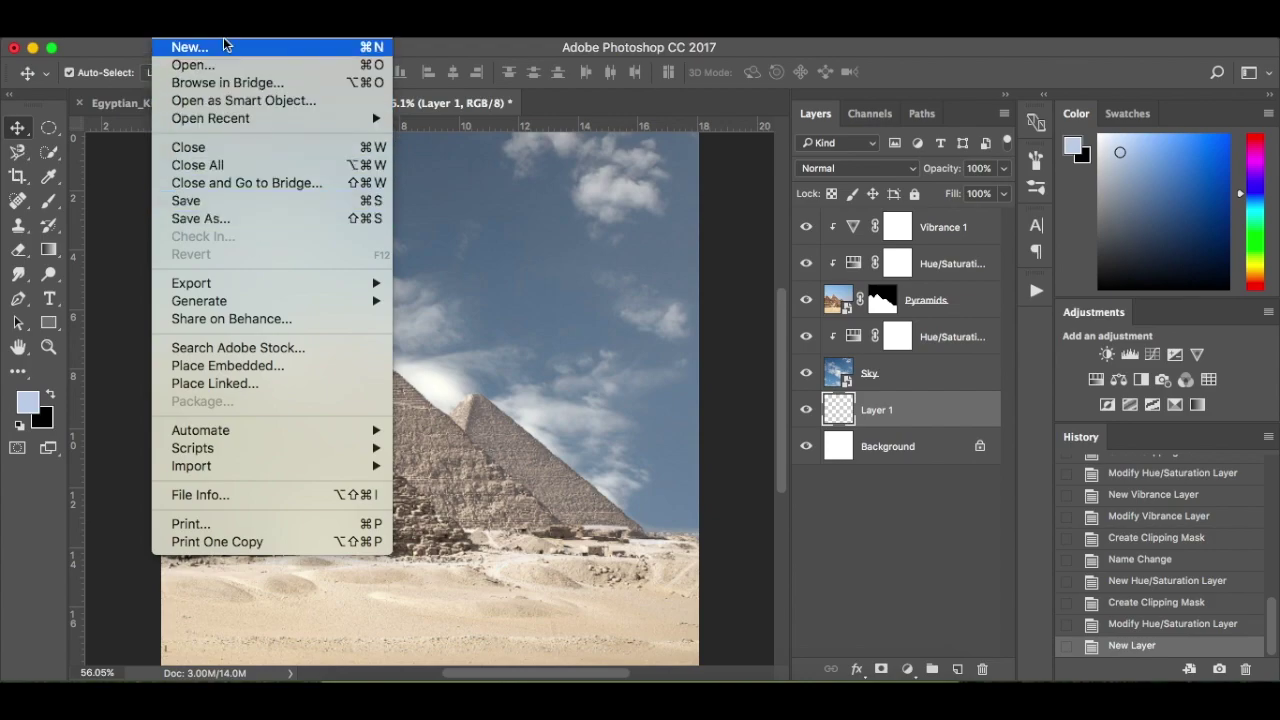
mouse_move(215, 20)
click(229, 324)
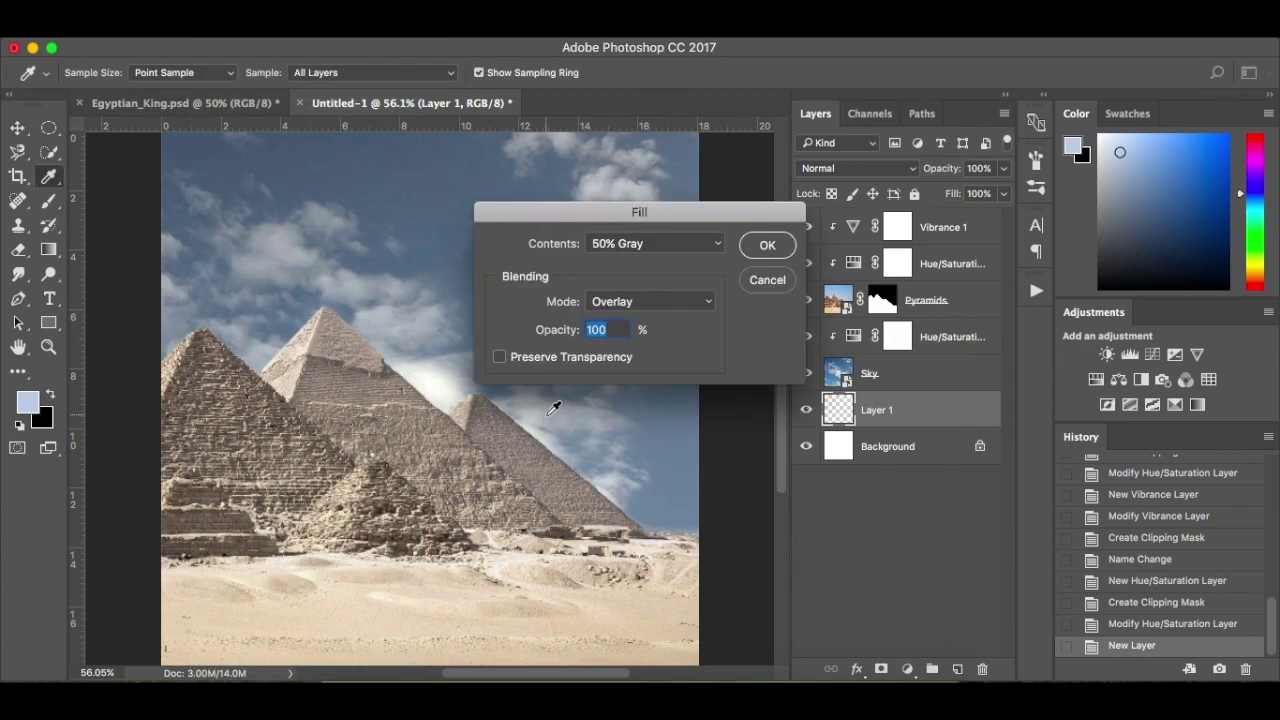
click(767, 246)
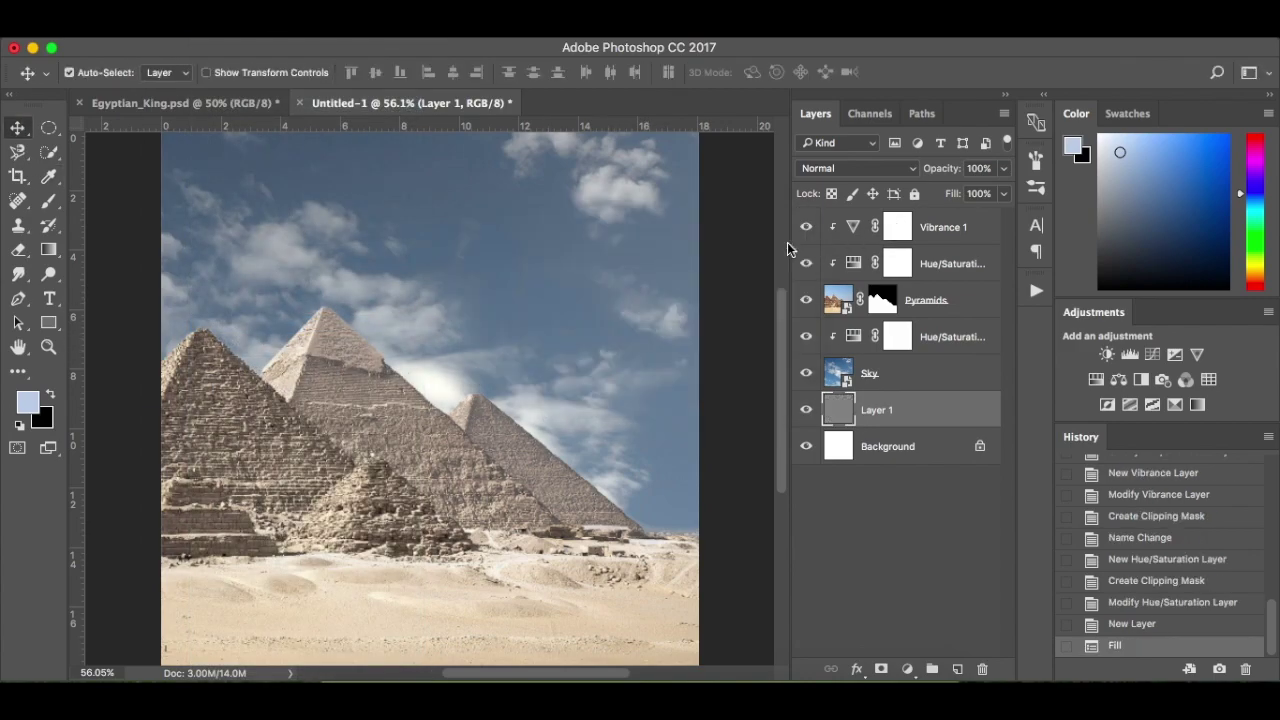
Delete the white Background layer
click(885, 548)
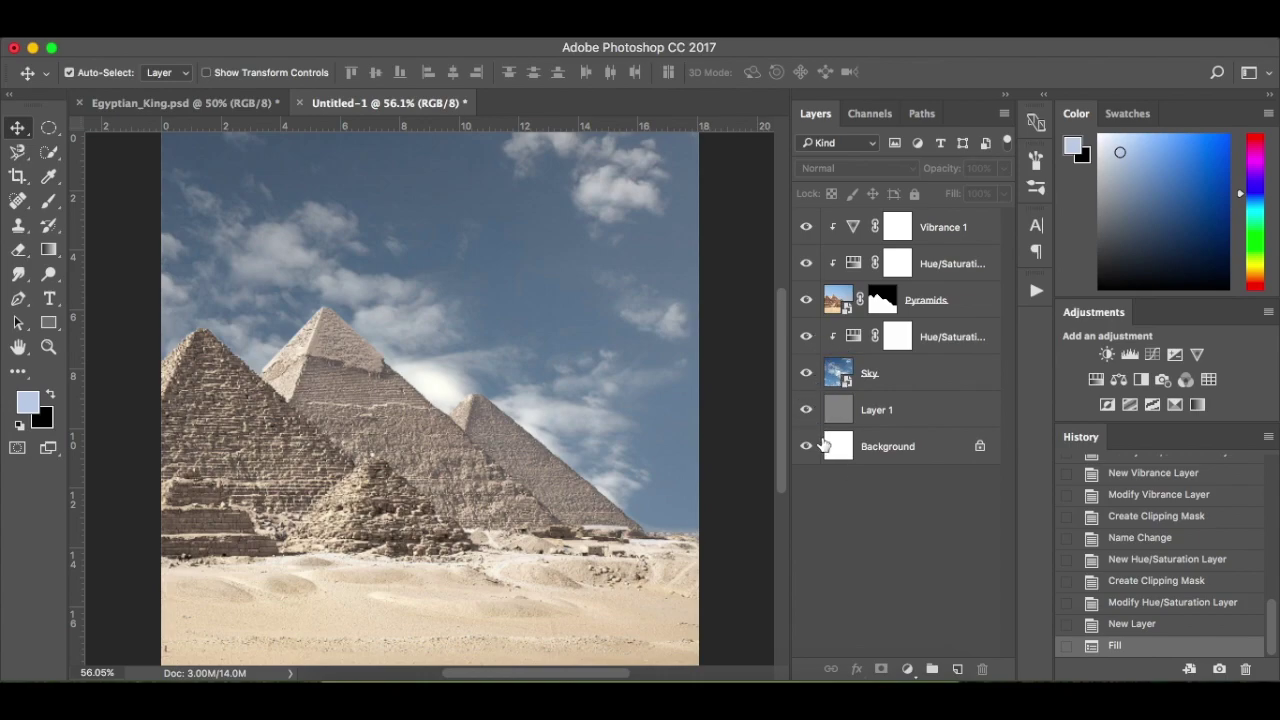
drag(928, 447, 983, 669)
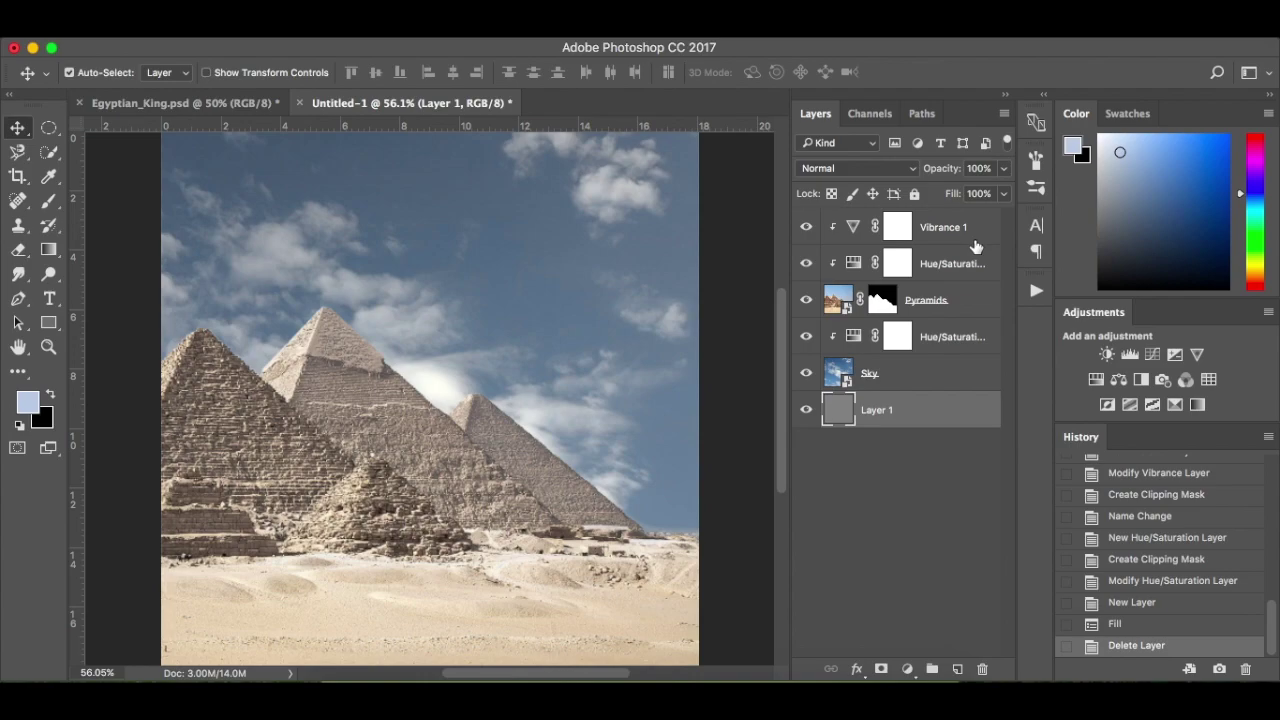
double_click(844, 415)
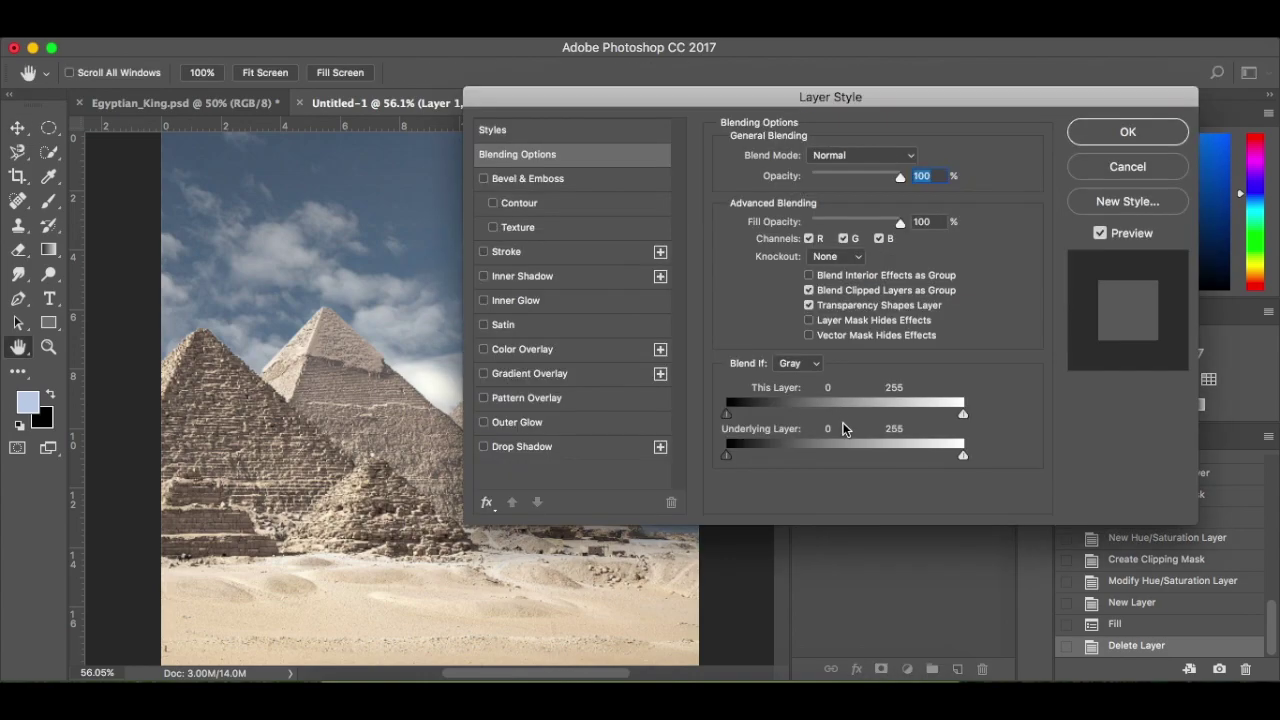
click(1168, 168)
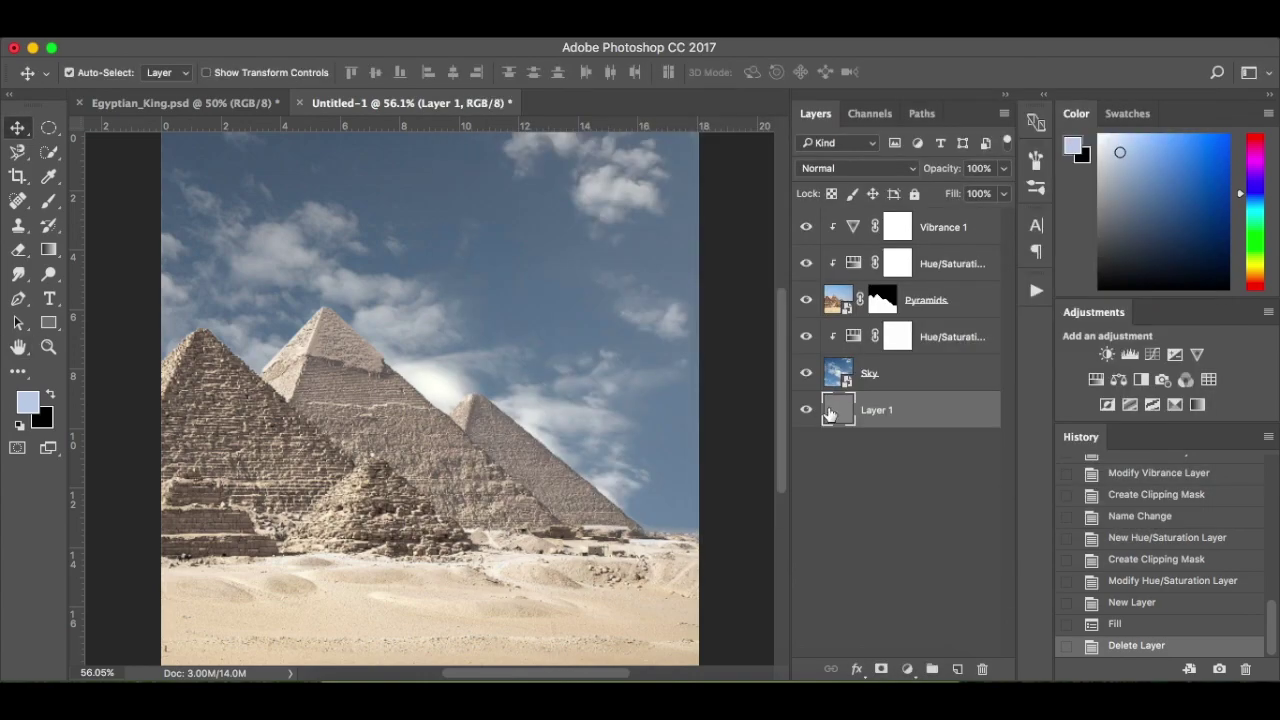
Replace the gray Layer 1 beneath the Sky layer with a new empty layer
mouse_move(900, 411)
mouse_down()
mouse_move(948, 650)
mouse_move(917, 412)
mouse_up()
click(957, 669)
drag(926, 459, 981, 669)
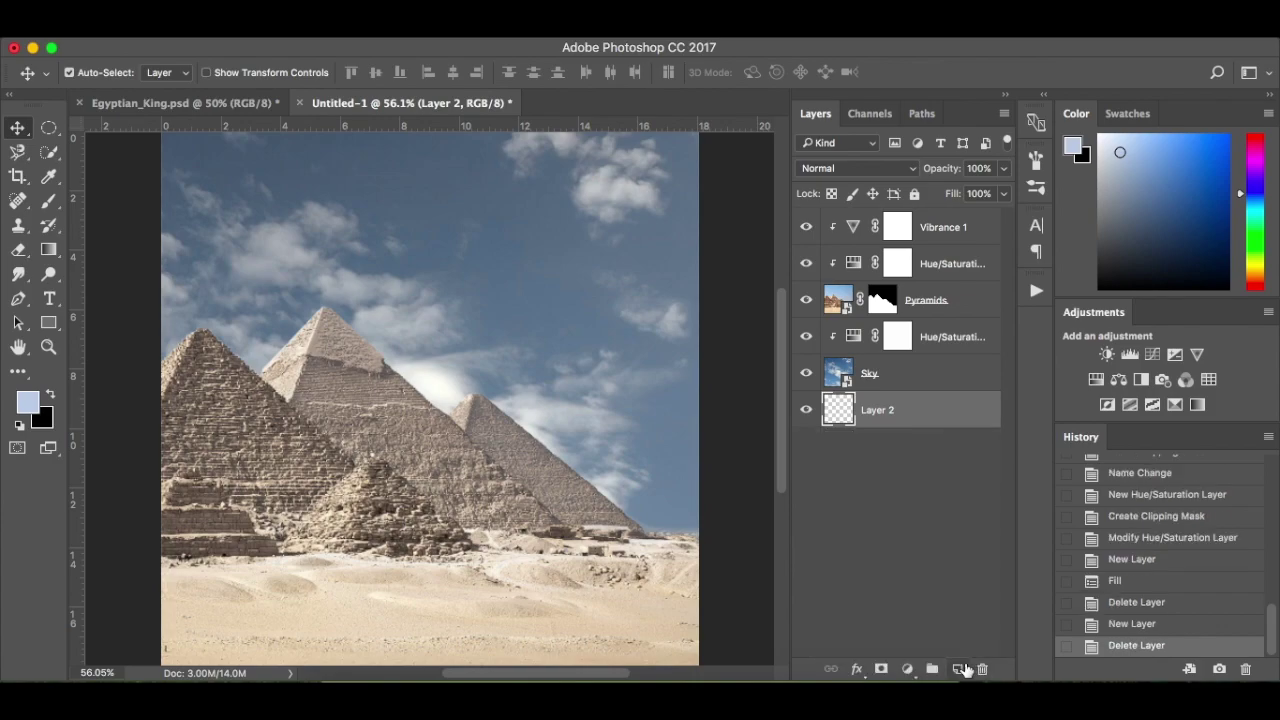
Set the background color to abb2bc and fill the empty layer beneath the Sky layer with it
click(44, 425)
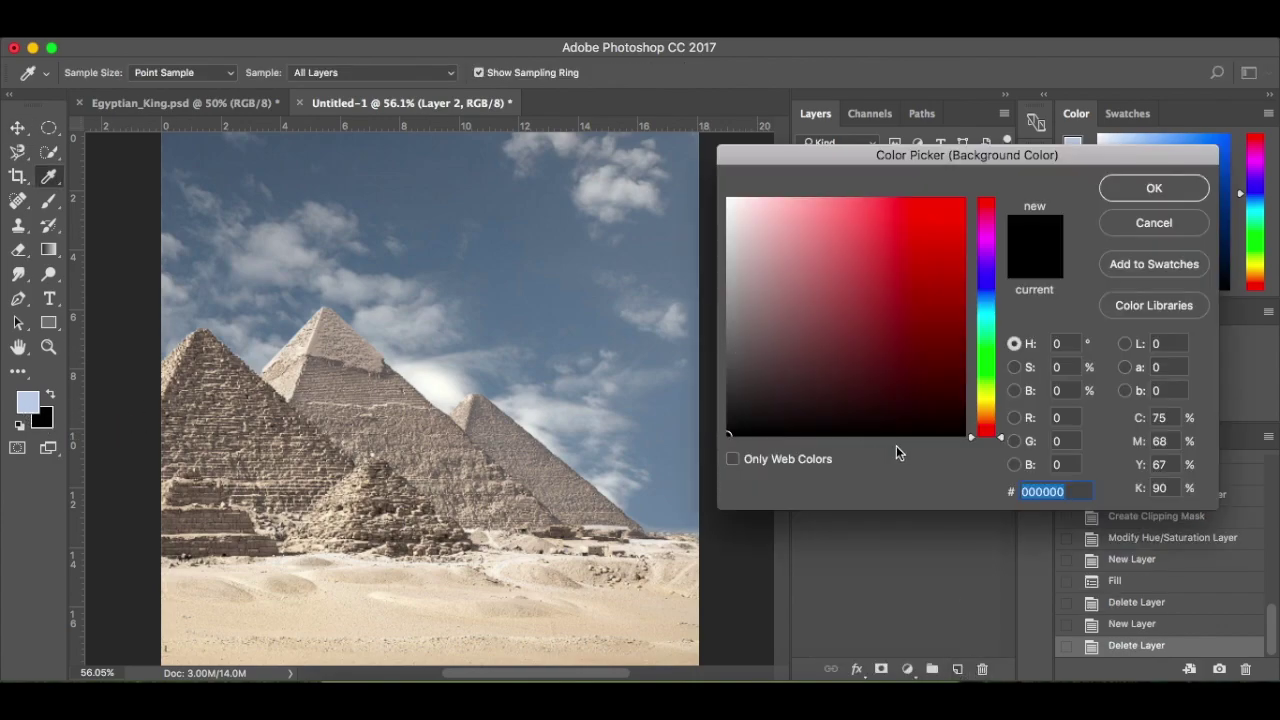
text(abb2bc)
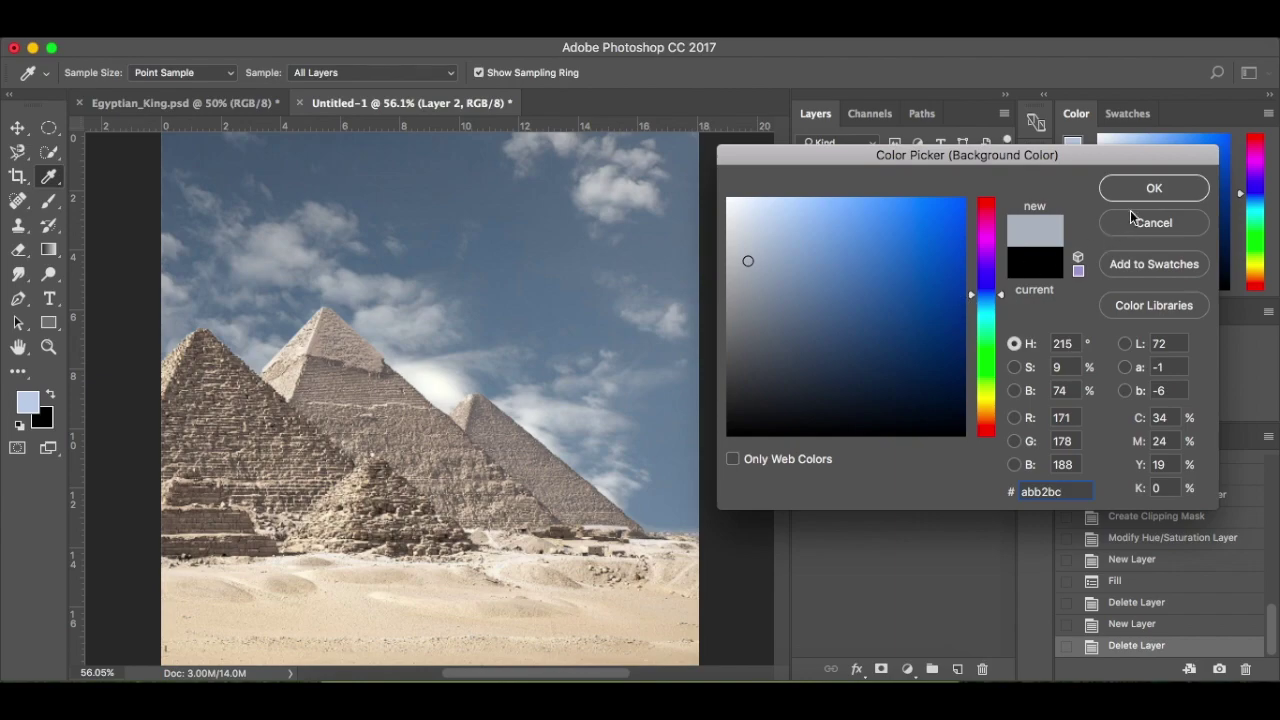
click(1153, 189)
key(v)
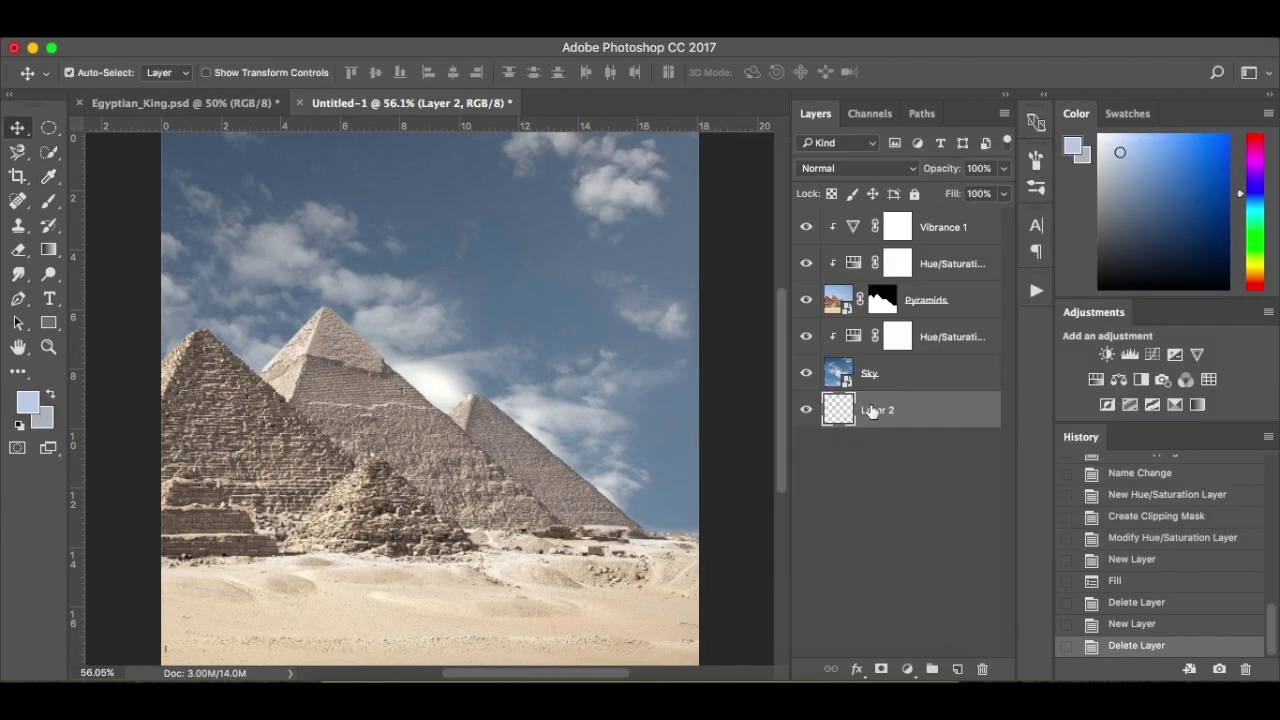
key(super+BackSpace)
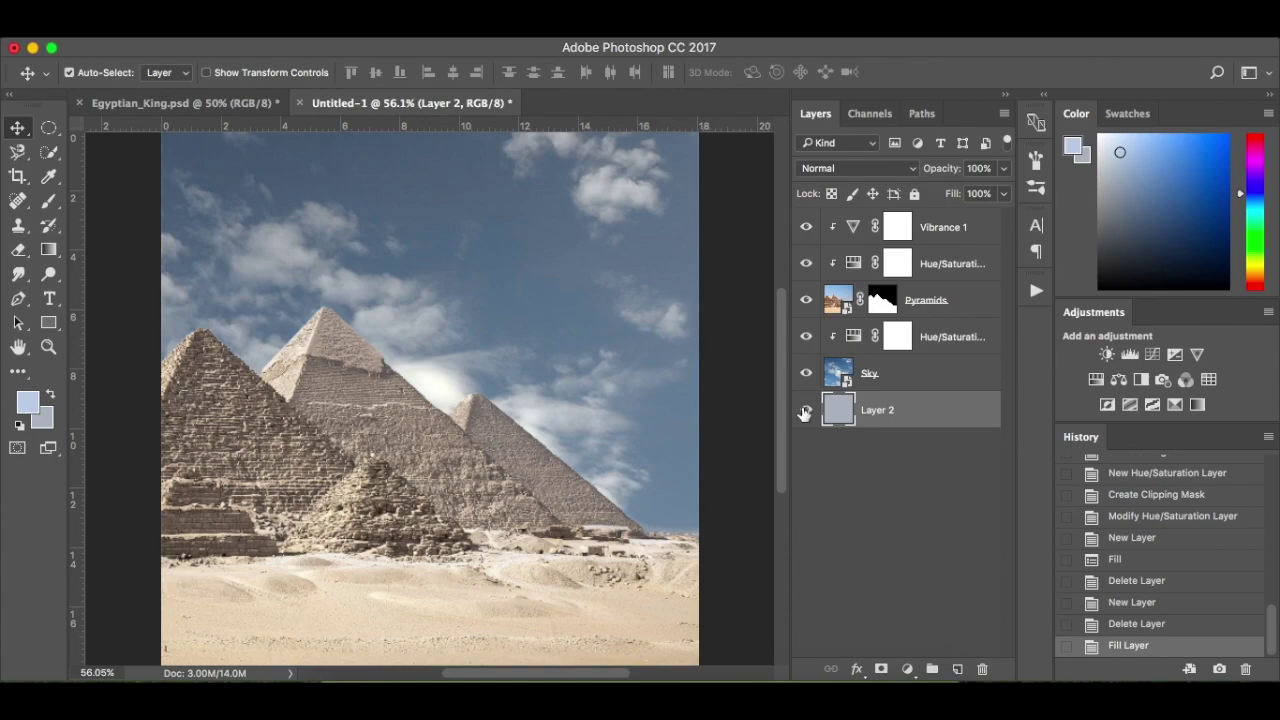
click(45, 421)
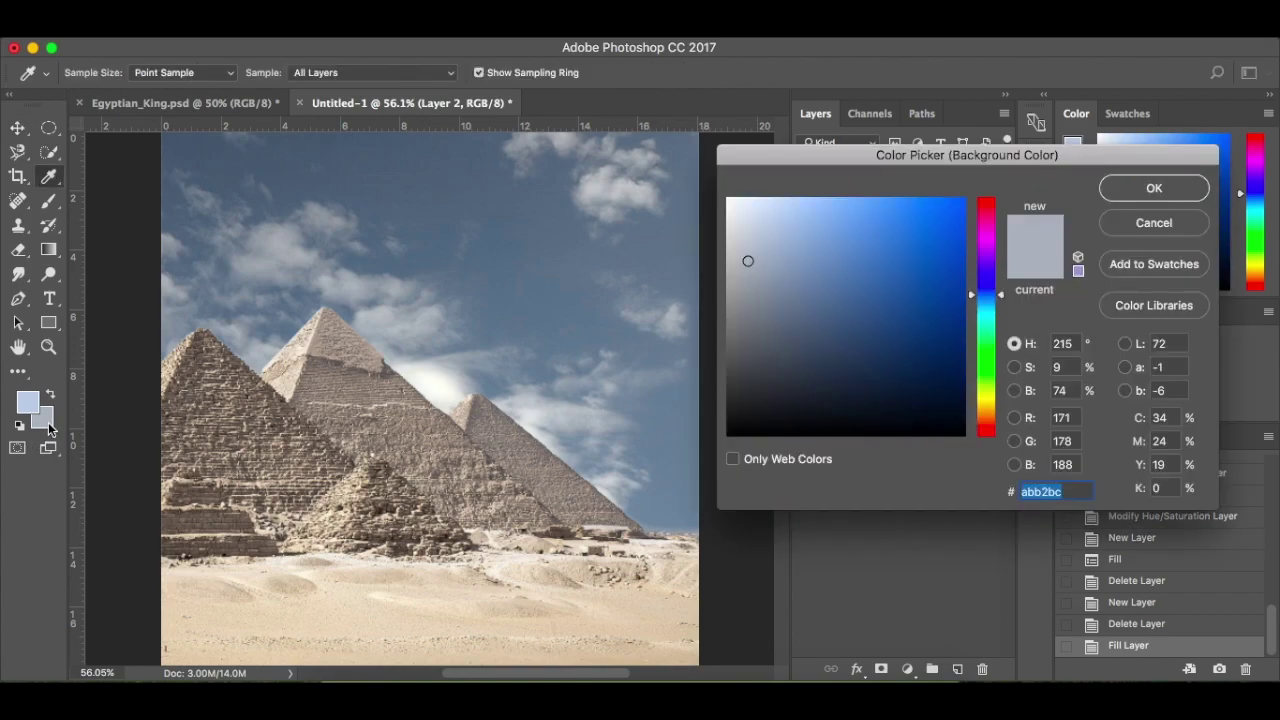
click(1150, 223)
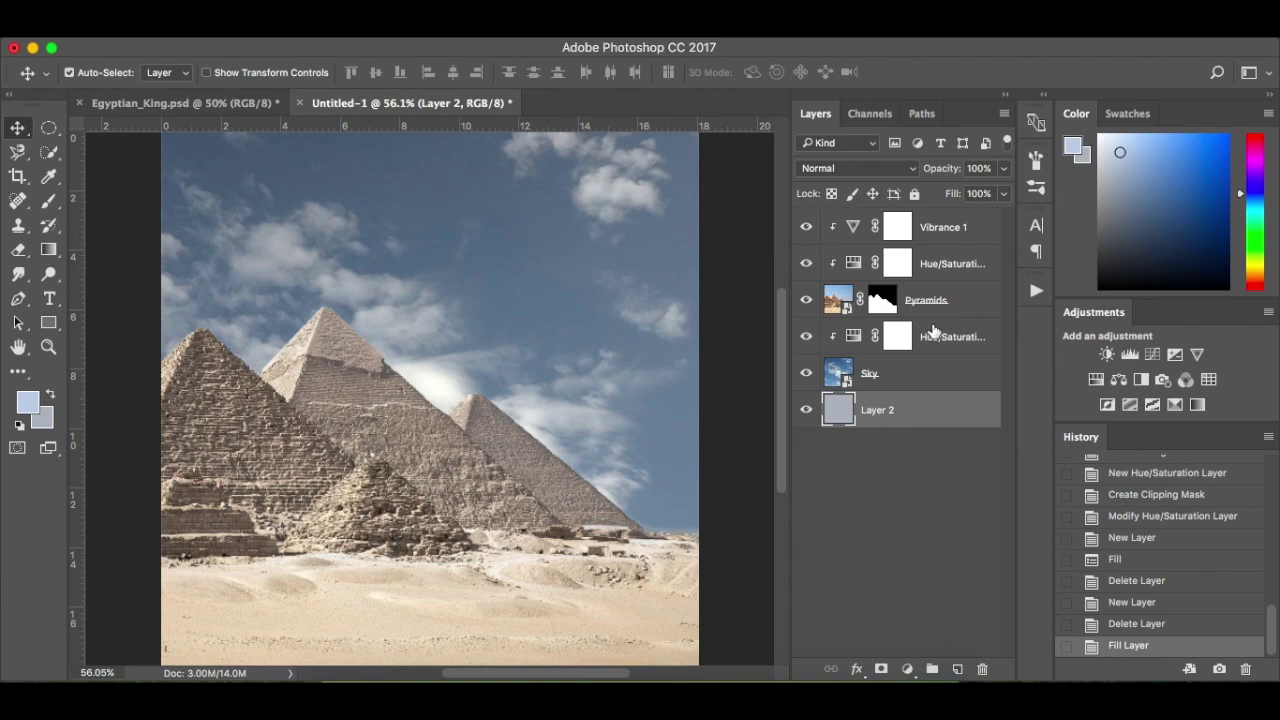
click(970, 232)
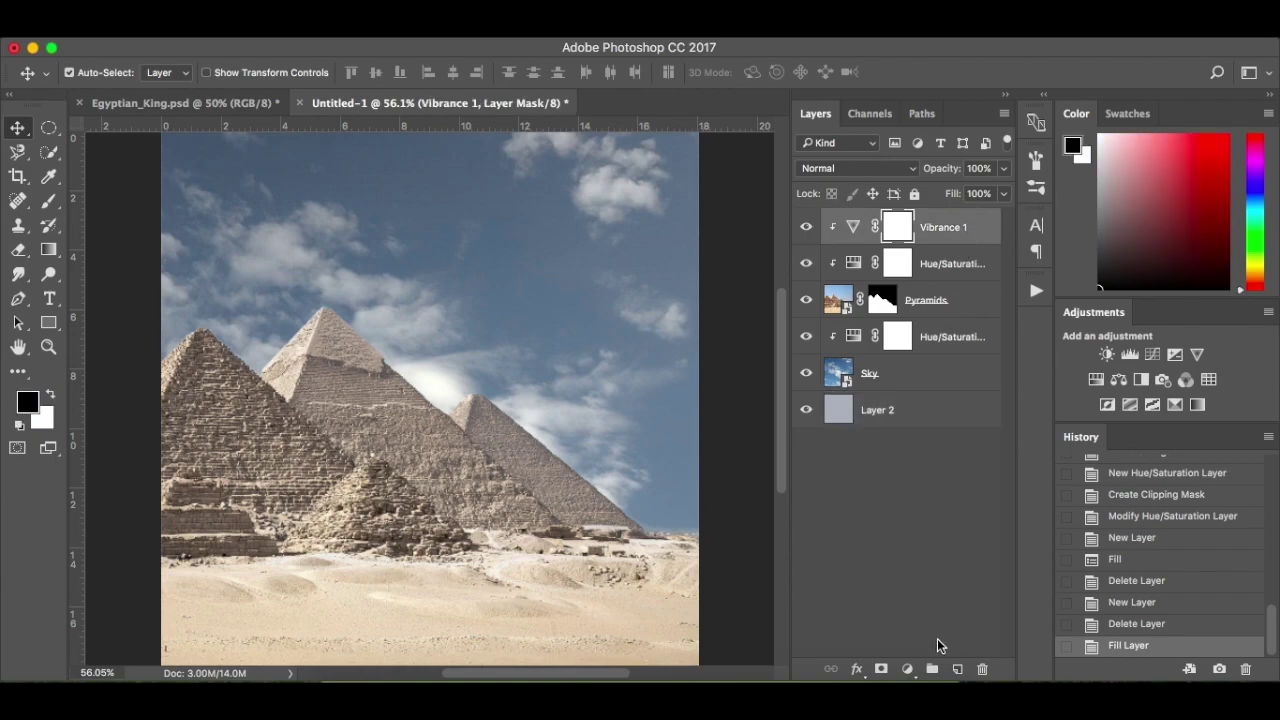
click(958, 669)
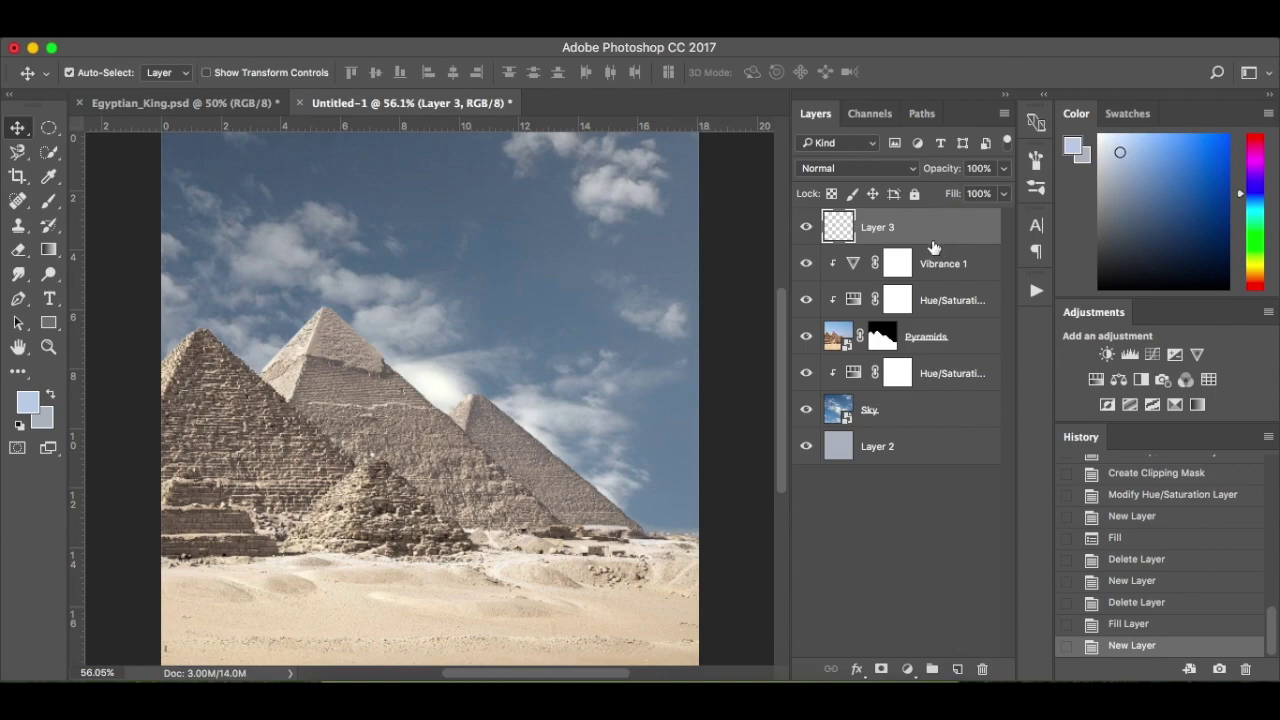
drag(932, 244, 982, 669)
Try filling the Vibrance 1 layer mask with 50% Gray in Overlay mode at 100% opacity, and undo the fill
click(210, 30)
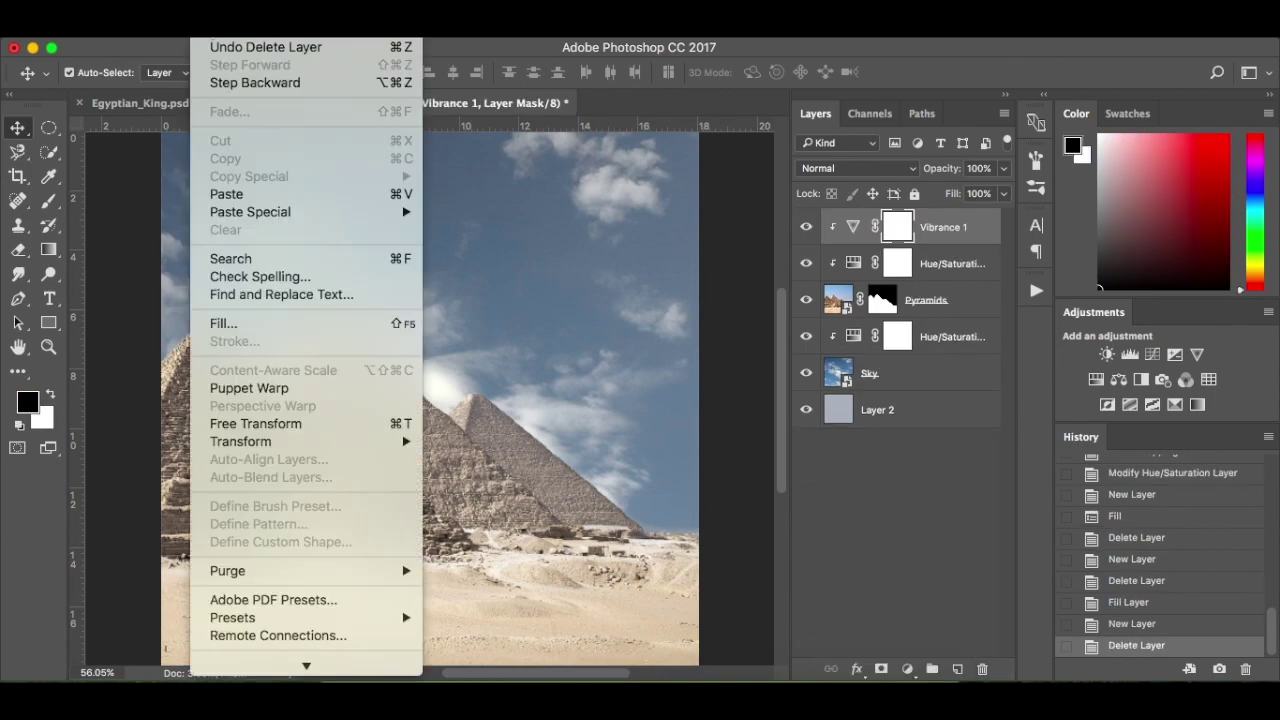
click(223, 323)
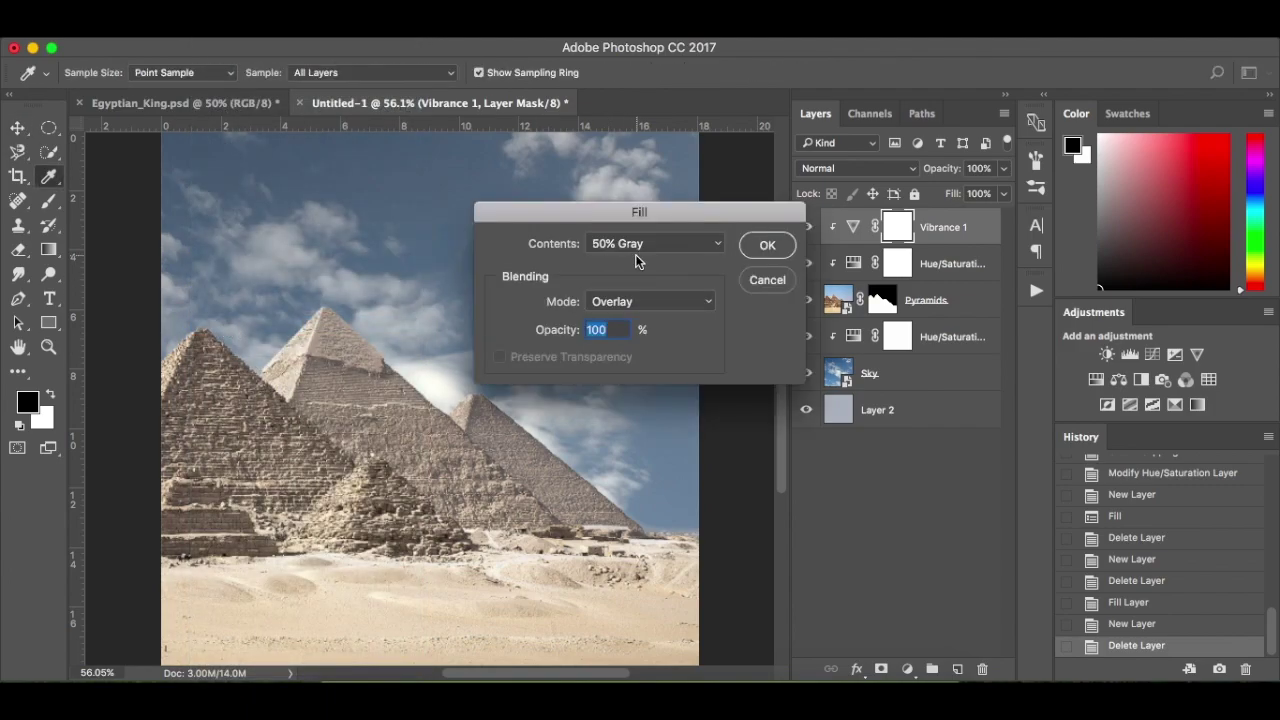
click(769, 248)
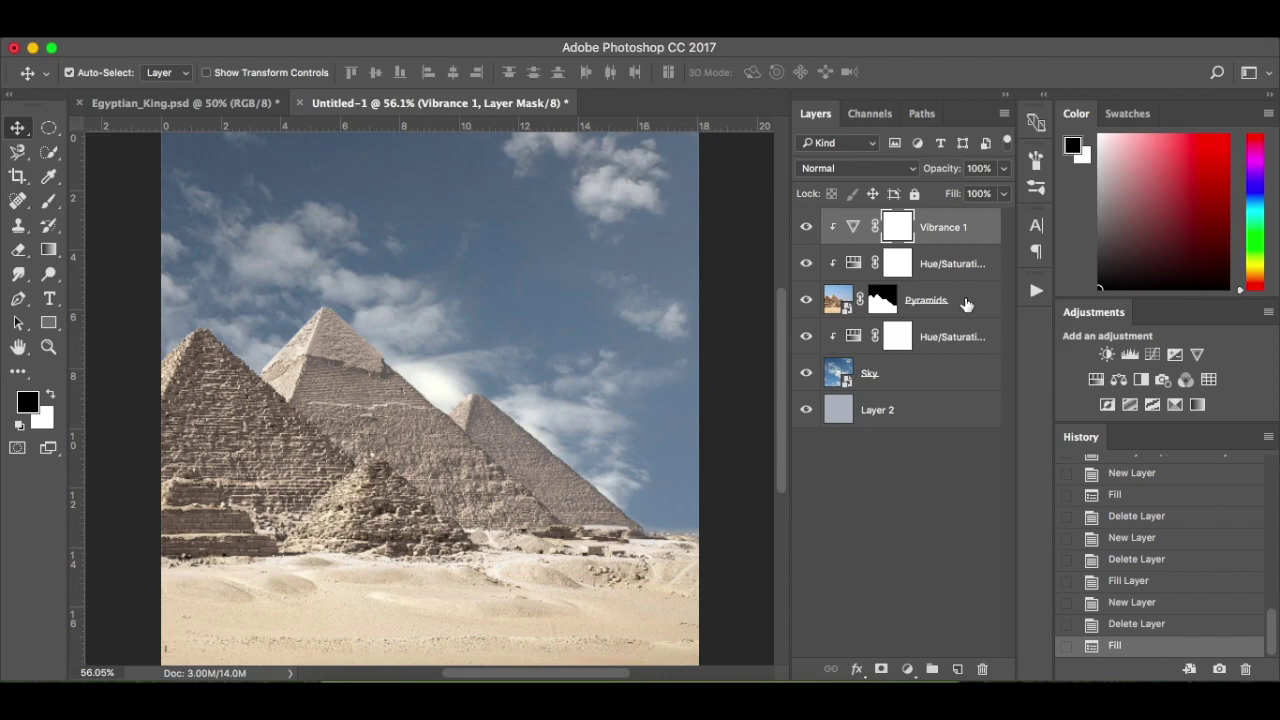
key(super+z)
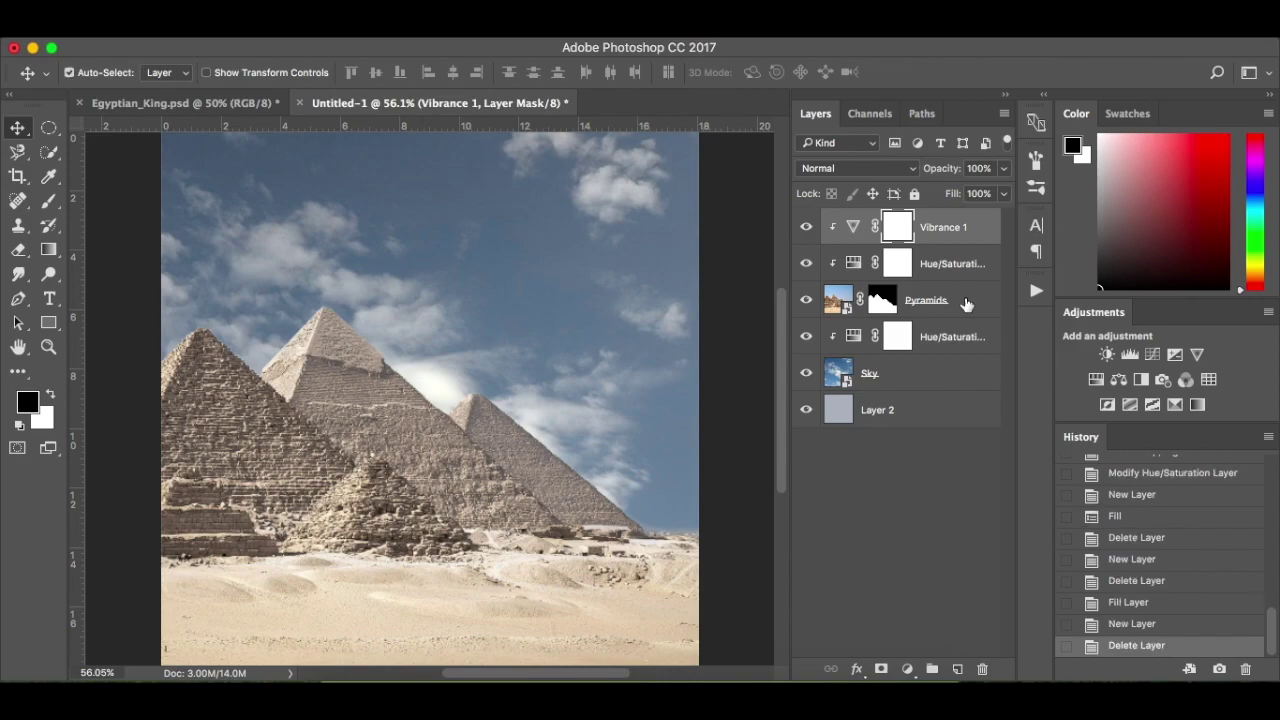
Add a new layer above Vibrance 1, fill it with 50% Gray, and set its blend mode to Overlay
click(957, 669)
click(214, 0)
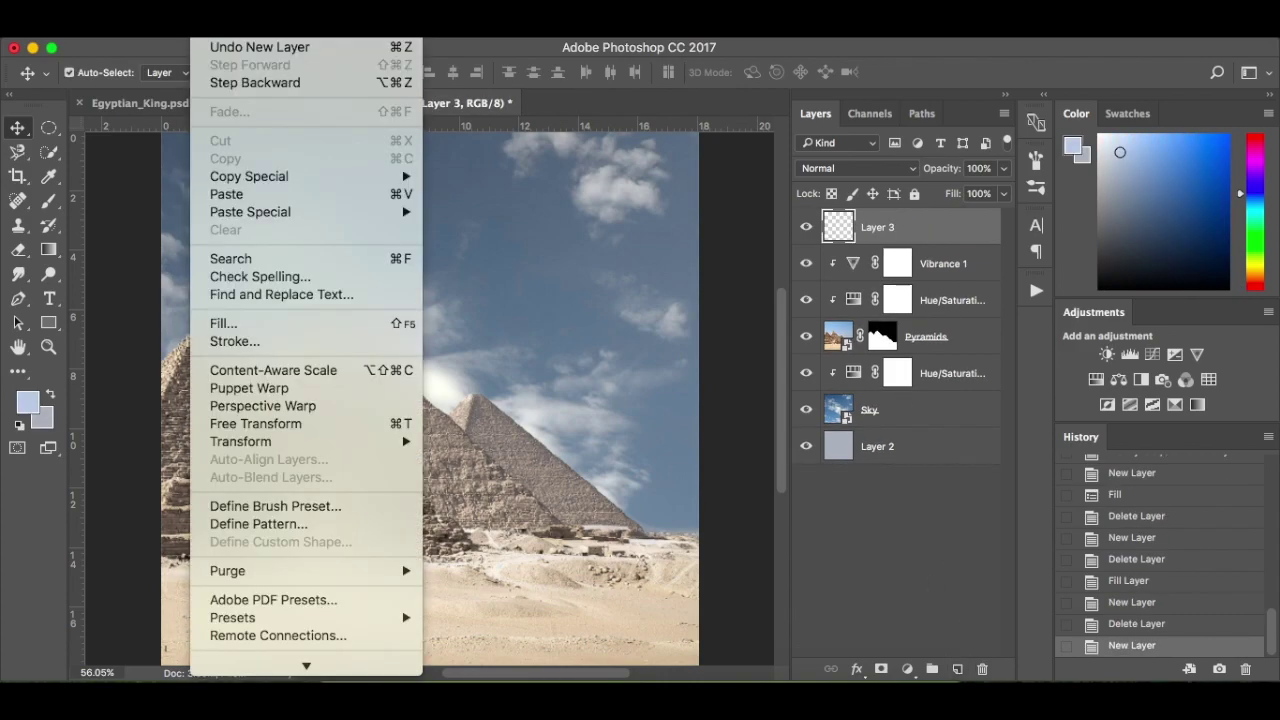
click(250, 323)
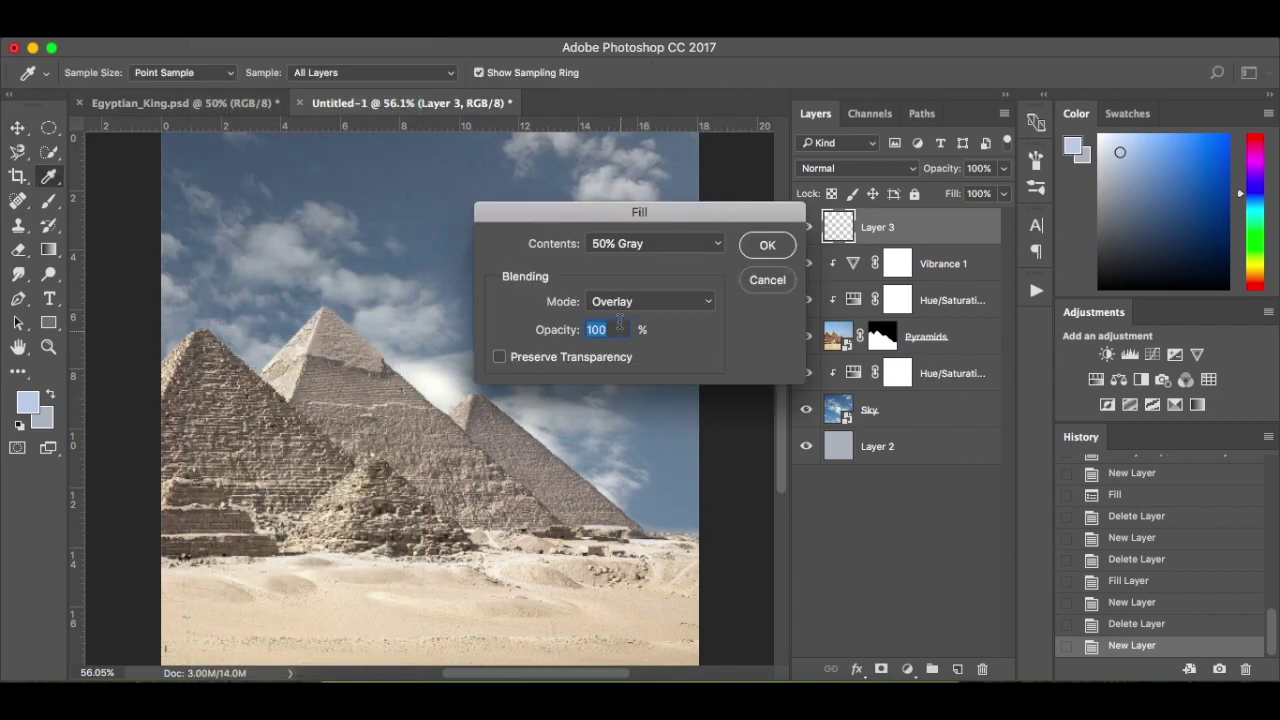
click(766, 245)
key(v)
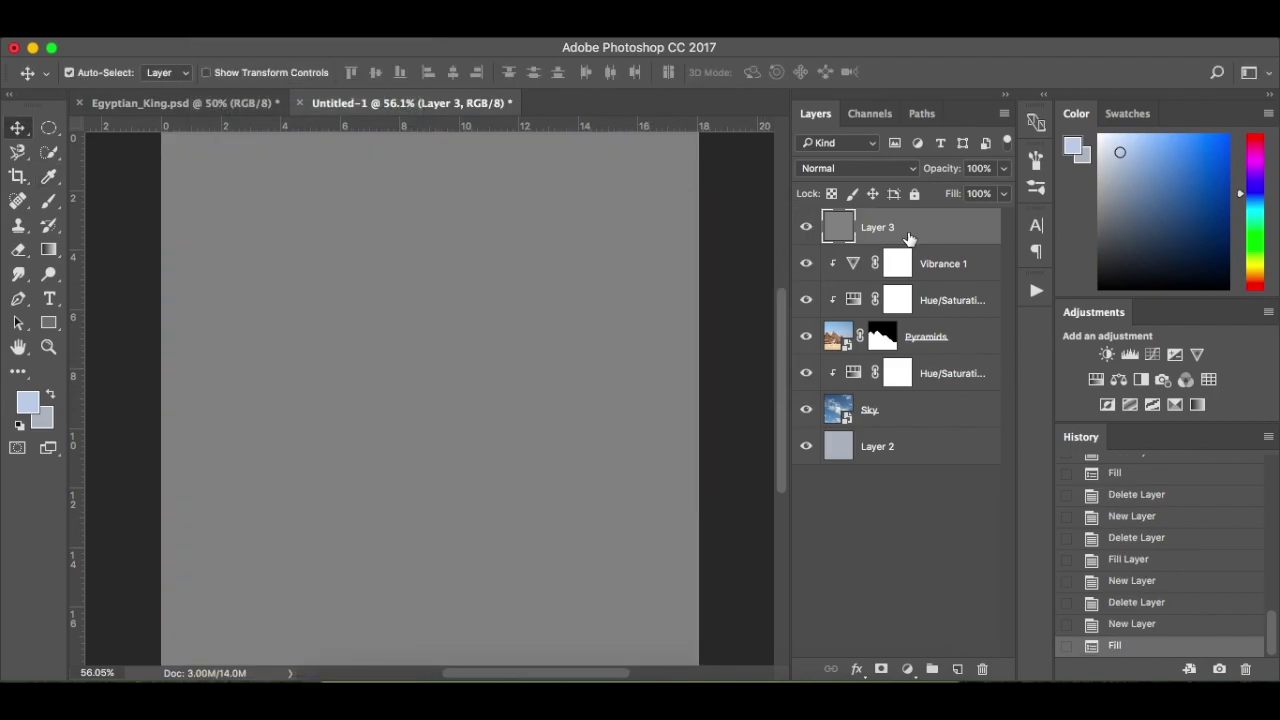
click(897, 172)
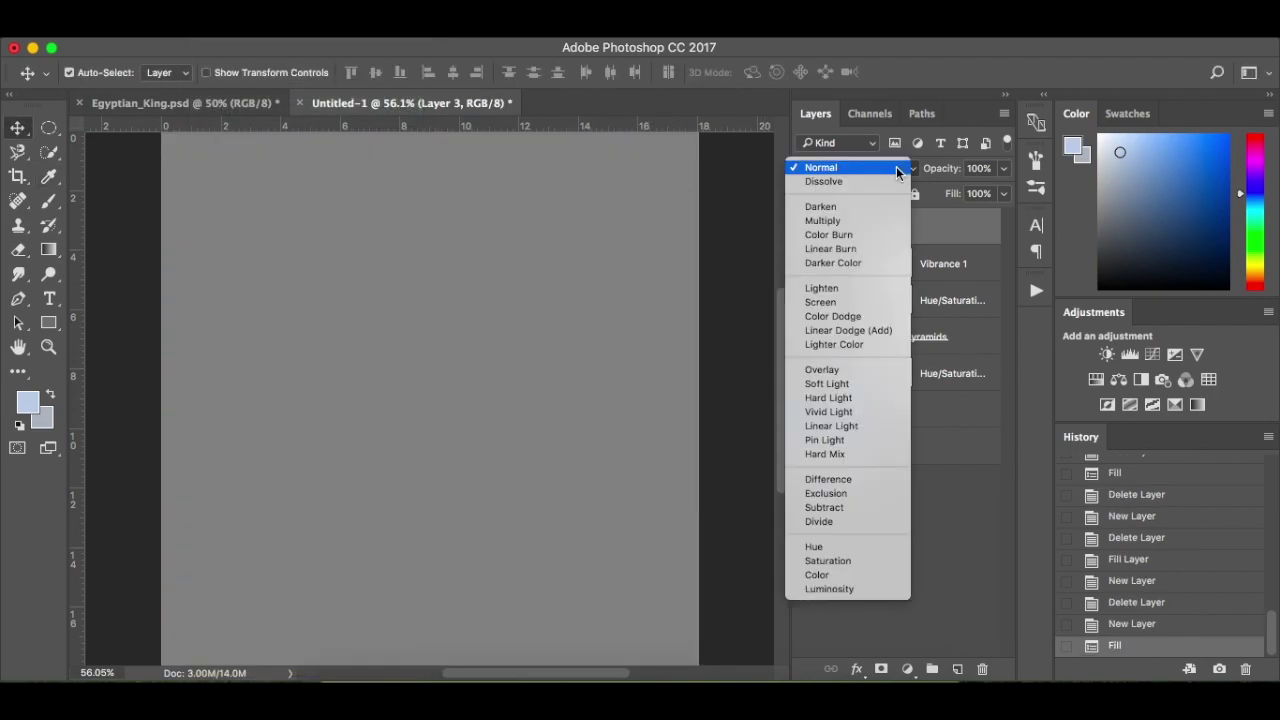
click(868, 371)
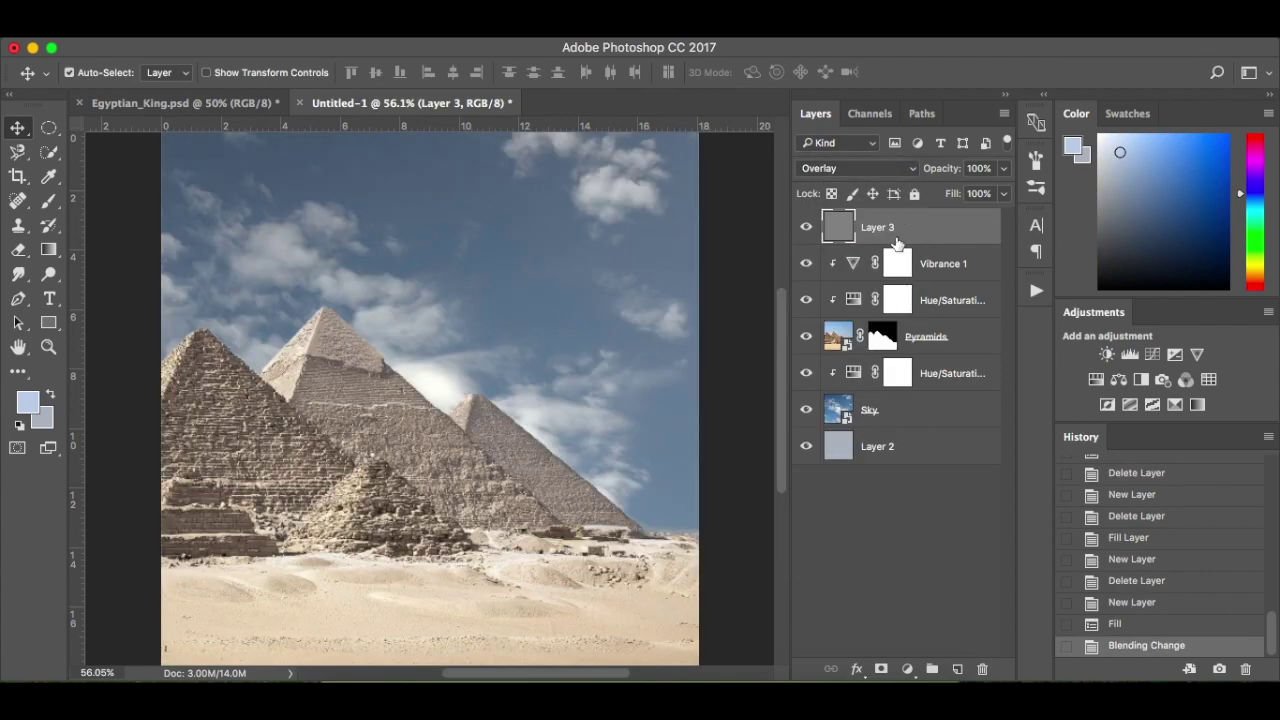
Darken the sand and the pyramids on the gray Overlay layer using the Burn tool with a brush size of 250
click(50, 276)
drag(50, 276, 124, 296)
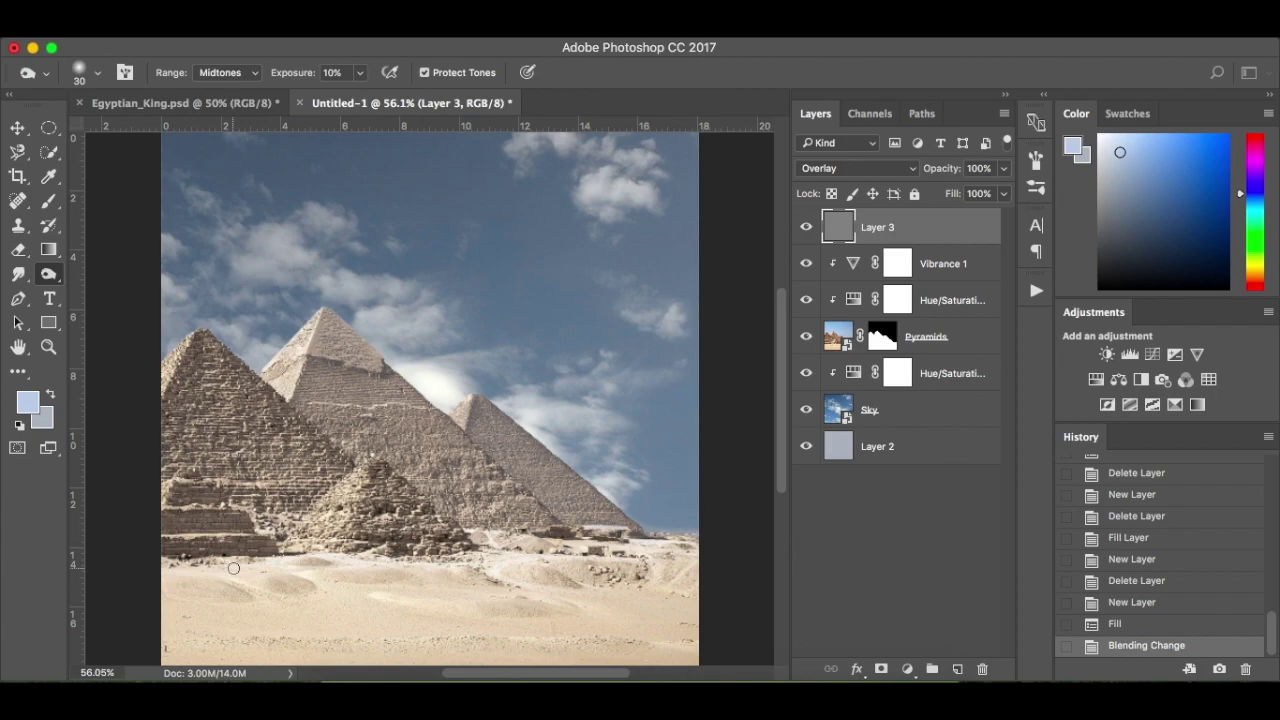
key(bracketright)
key(bracketright)
key(bracketright)
key(bracketright)
key(bracketright)
key(bracketright)
key(bracketright)
key(bracketright)
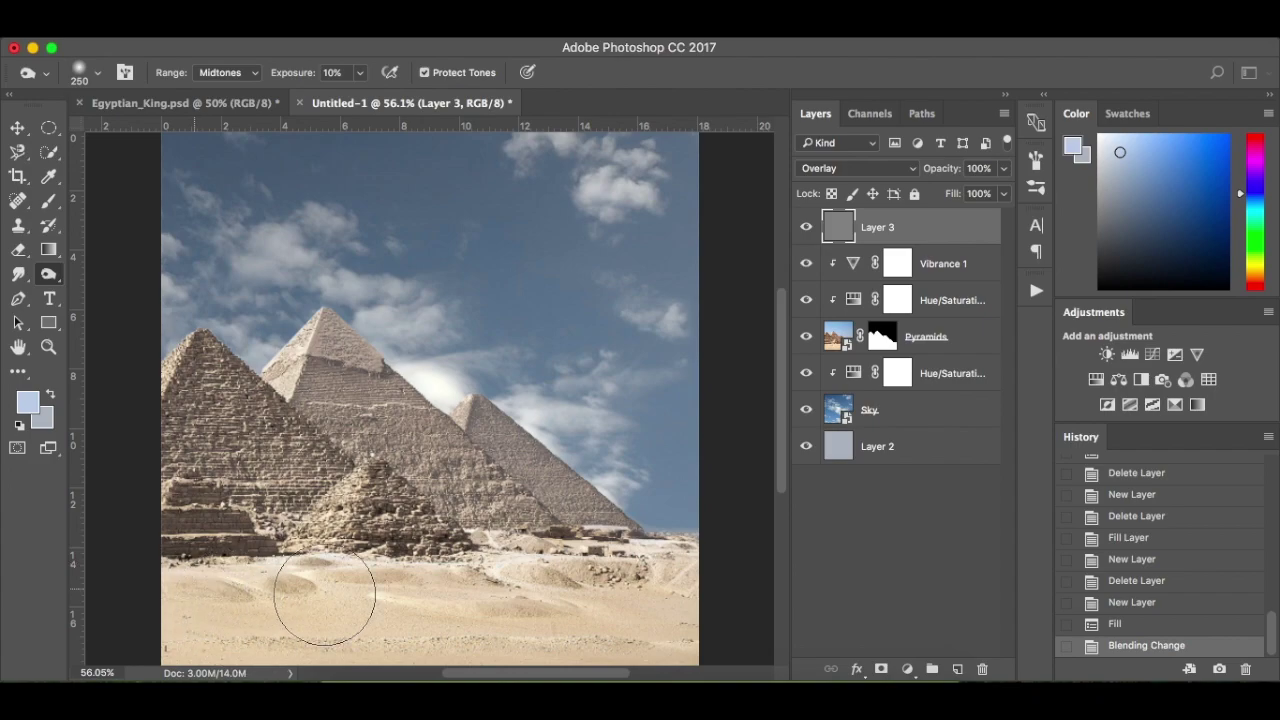
mouse_move(395, 522)
mouse_down()
mouse_move(420, 545)
mouse_move(385, 510)
mouse_up()
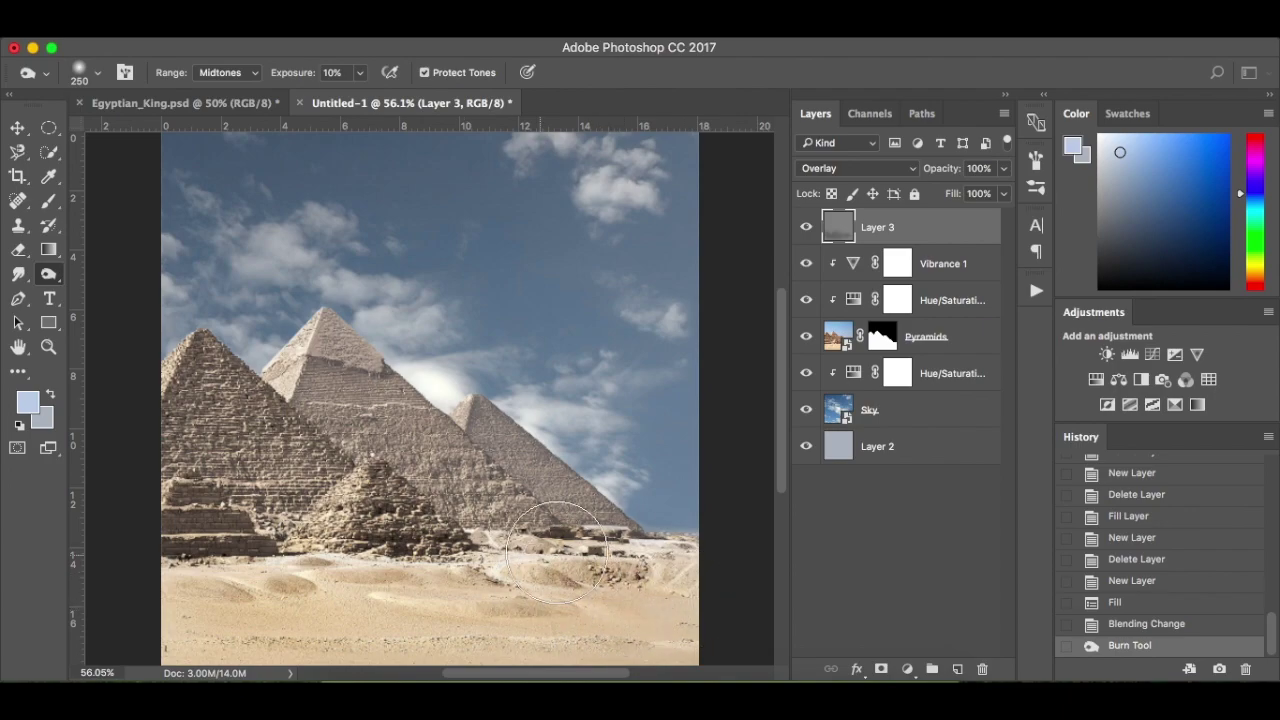
drag(186, 523, 200, 523)
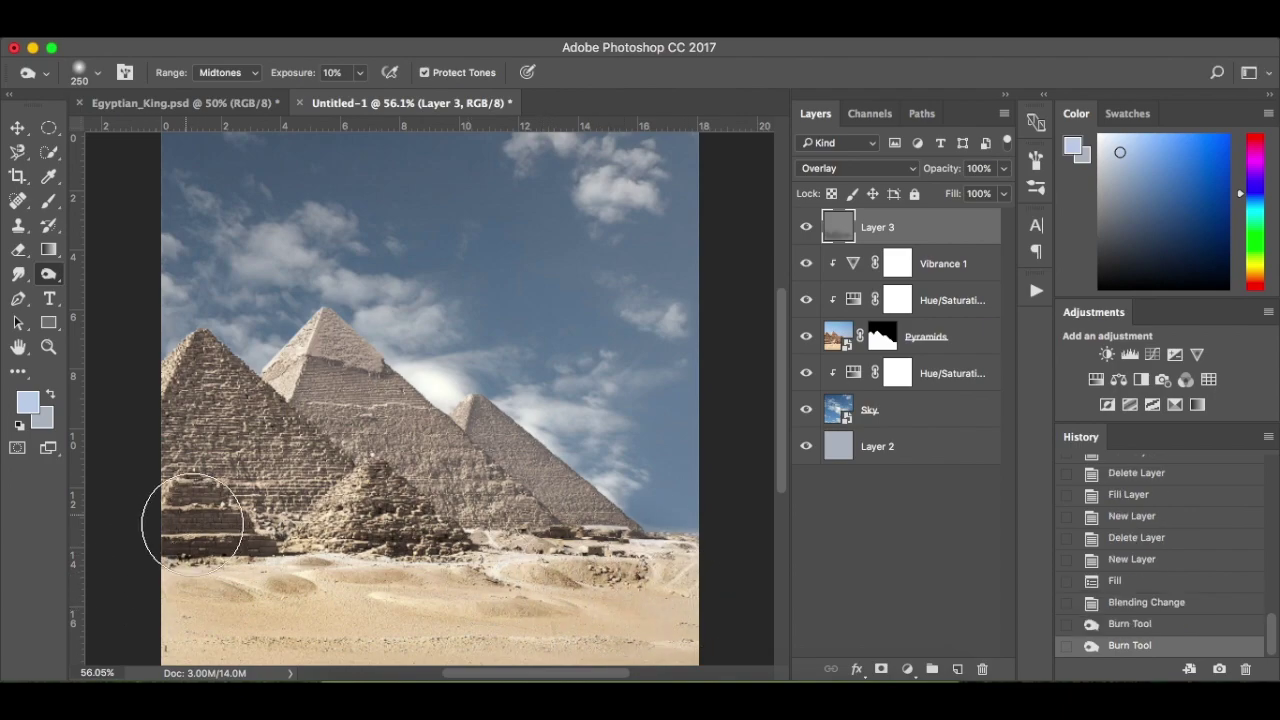
drag(268, 452, 306, 478)
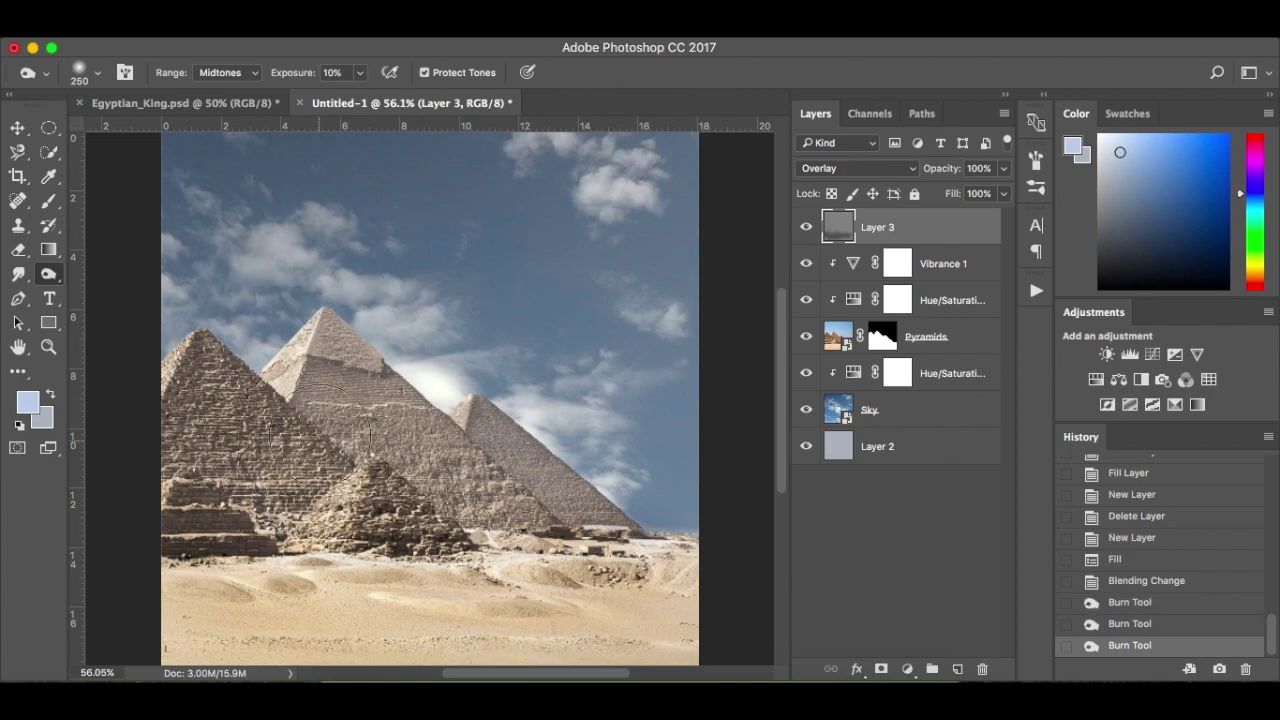
mouse_move(324, 376)
mouse_down()
mouse_move(440, 465)
mouse_move(520, 505)
mouse_up()
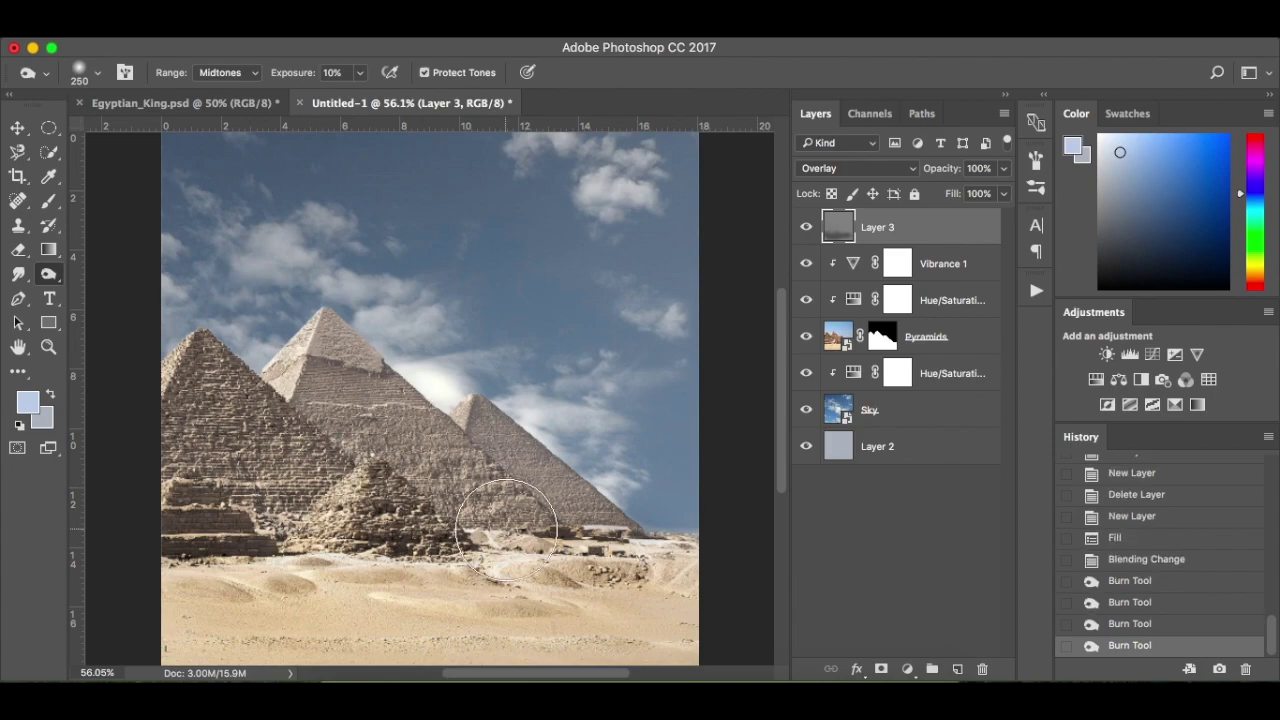
drag(410, 445, 490, 515)
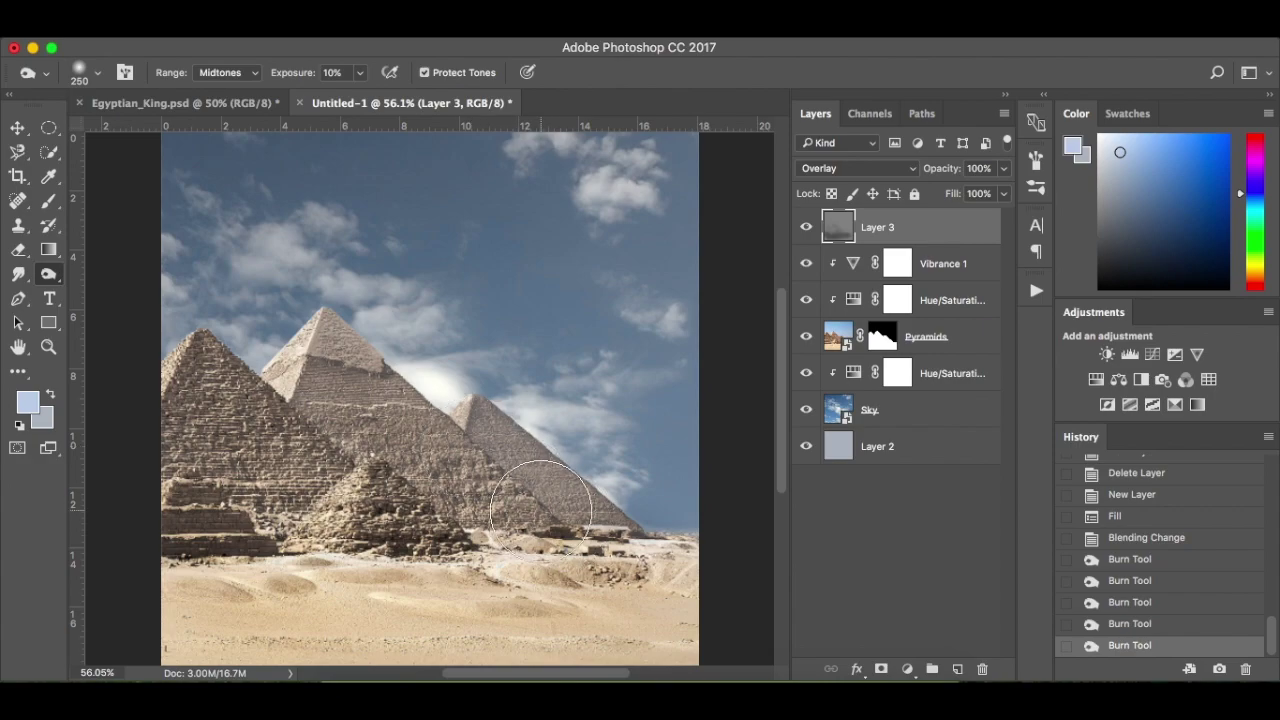
mouse_move(223, 586)
mouse_down()
mouse_move(200, 600)
mouse_move(366, 591)
mouse_move(253, 605)
mouse_move(571, 608)
mouse_move(300, 614)
mouse_move(316, 628)
mouse_up()
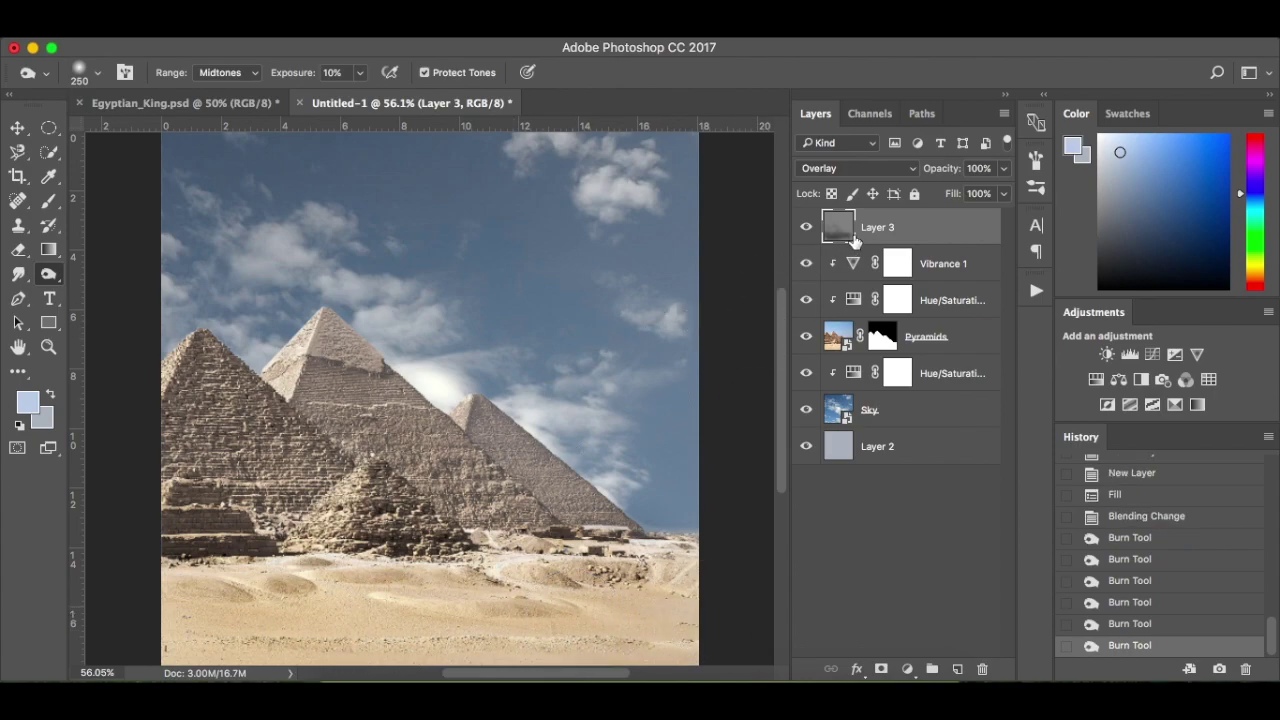
Switch to the Dodge tool with a brush size of 300, try a stroke across the sky, and undo it
right_click(50, 276)
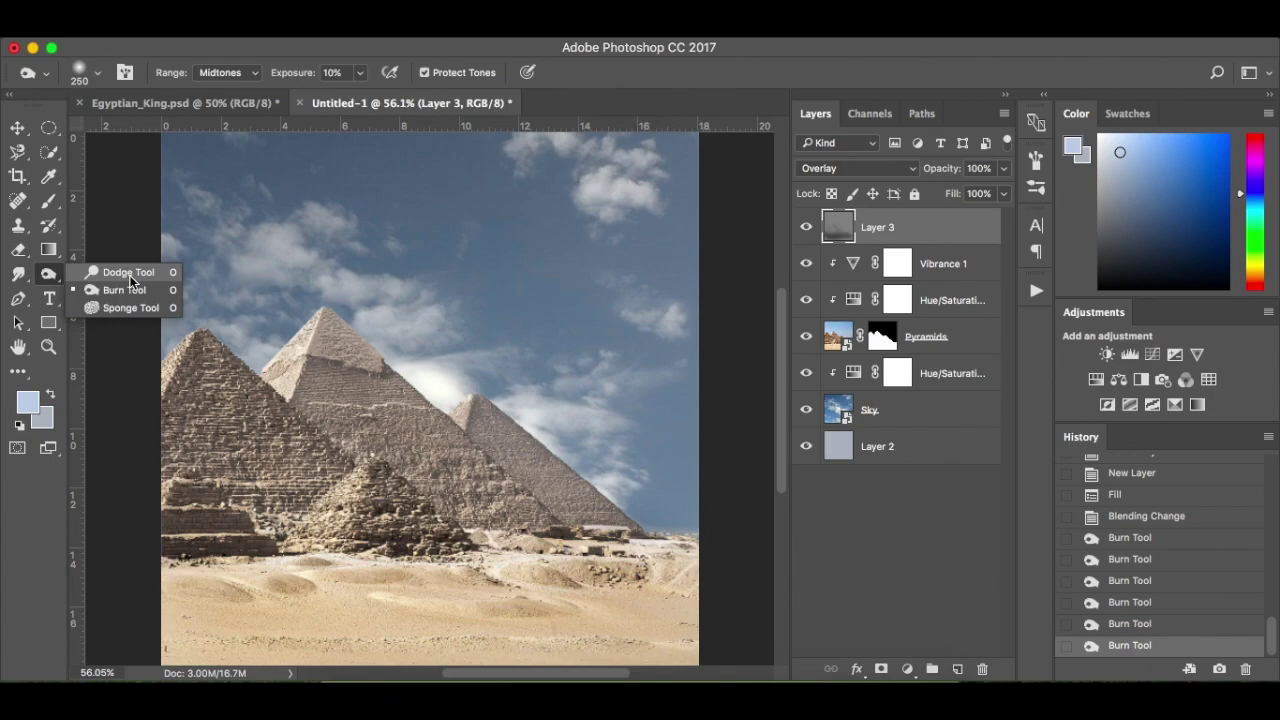
click(130, 274)
key(bracketright)
key(bracketright)
key(bracketright)
key(bracketright)
key(bracketright)
key(bracketright)
key(bracketright)
key(bracketright)
key(bracketright)
key(bracketright)
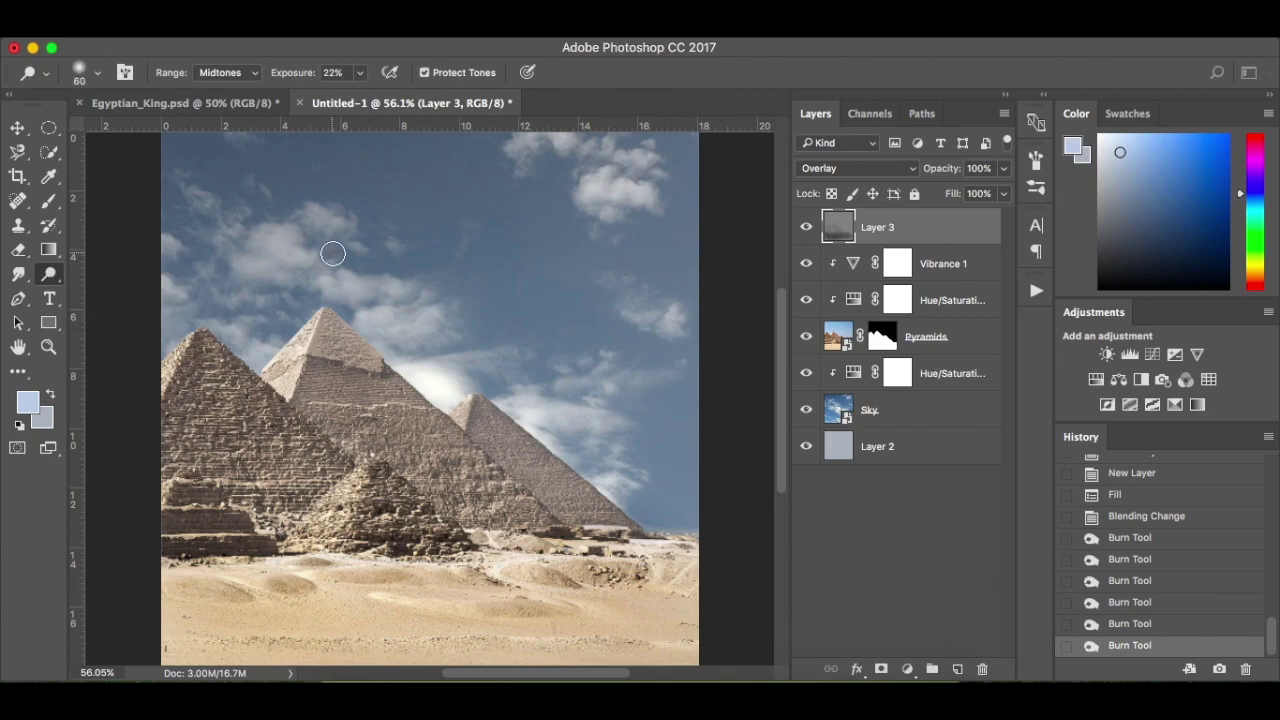
key(bracketright)
drag(468, 305, 245, 272)
key(ctrl+z)
Set the Dodge exposure to 12% and brighten the sky on the gray Overlay layer with a brush size of 600
click(360, 74)
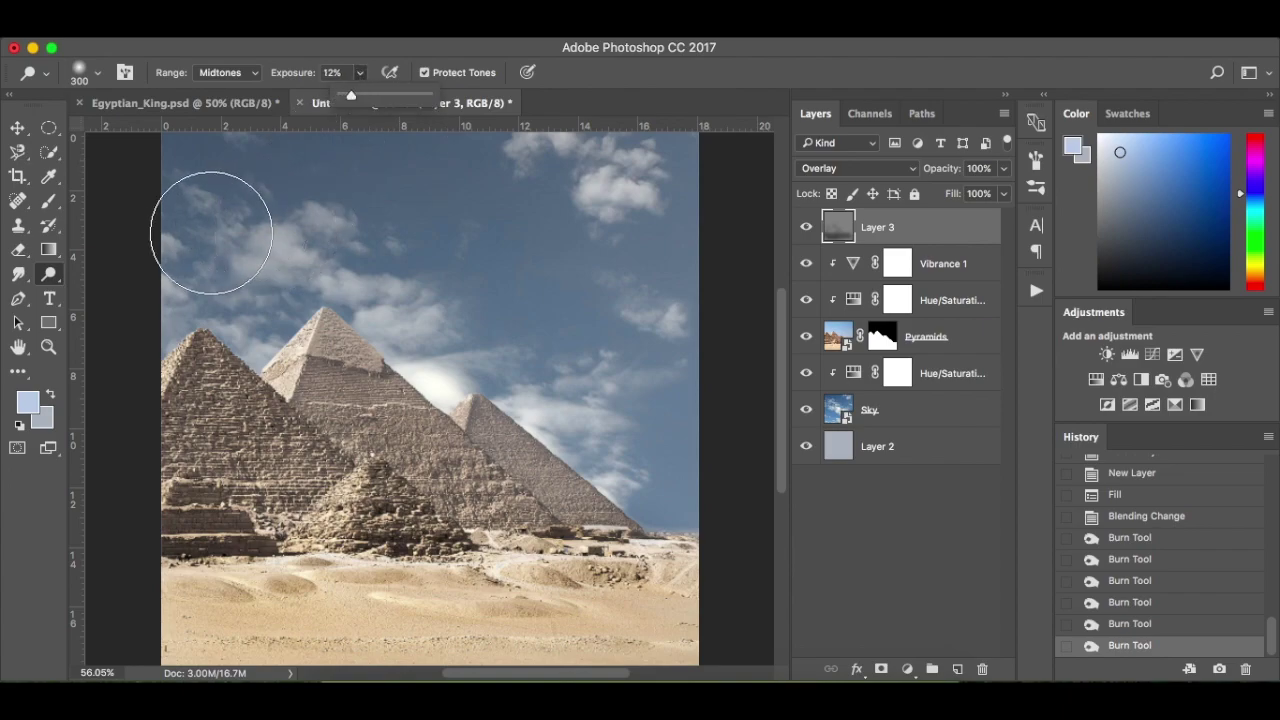
click(200, 180)
key(ctrl+z)
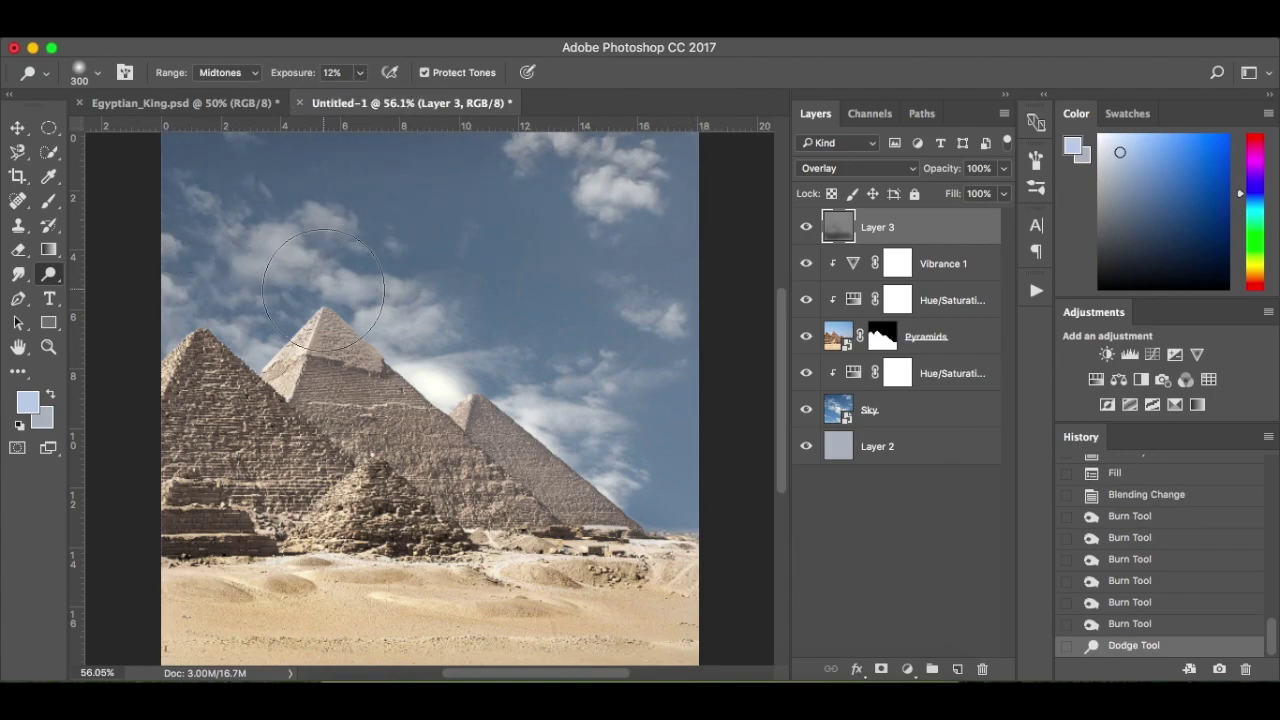
key(bracketright)
key(bracketright)
key(bracketright)
mouse_move(207, 266)
mouse_down()
mouse_move(497, 287)
mouse_move(738, 392)
mouse_move(609, 286)
mouse_up()
mouse_move(609, 222)
mouse_down()
mouse_move(157, 214)
mouse_move(143, 229)
mouse_up()
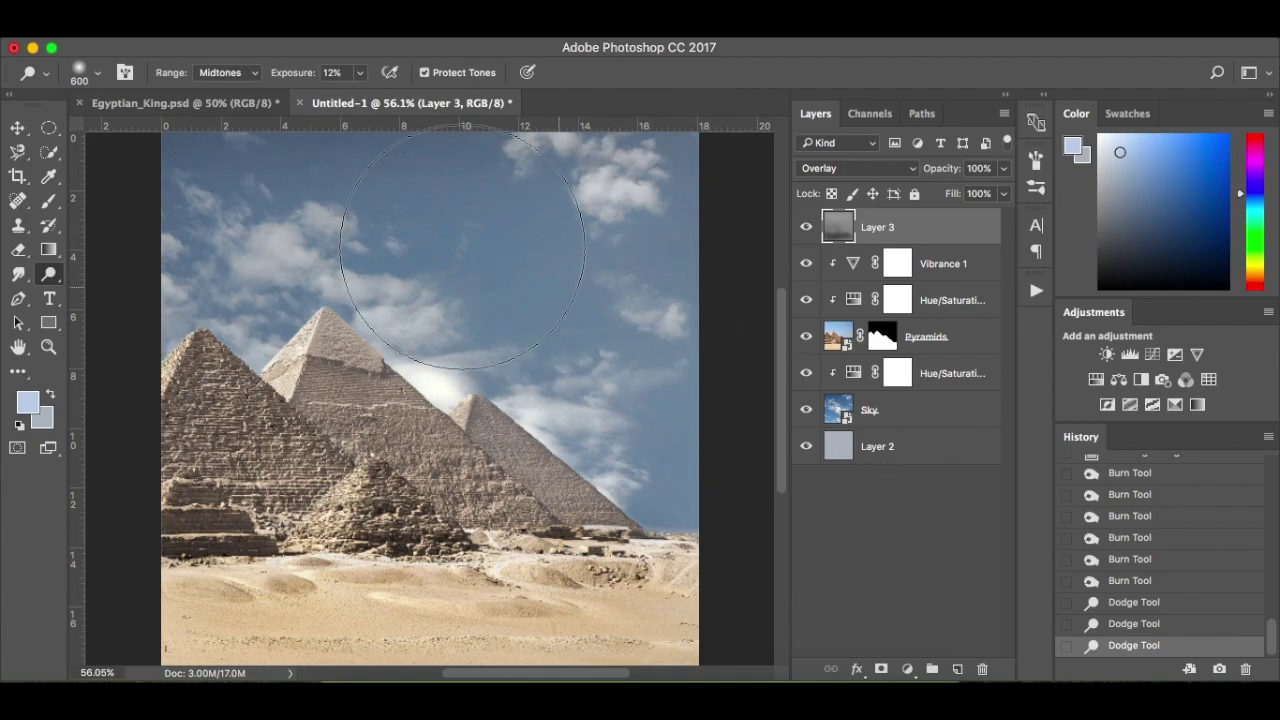
Examine the layers inside the Background group of Egyptian_King.psd and return to the untitled document
click(193, 104)
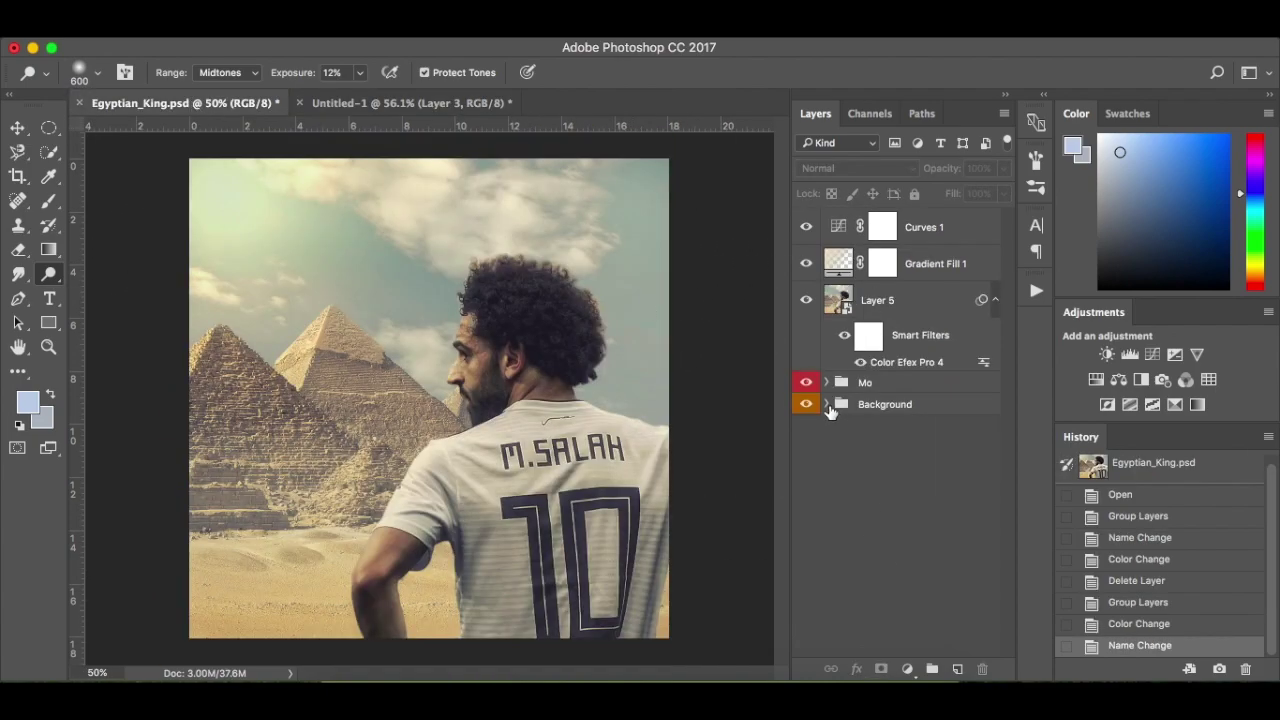
click(827, 404)
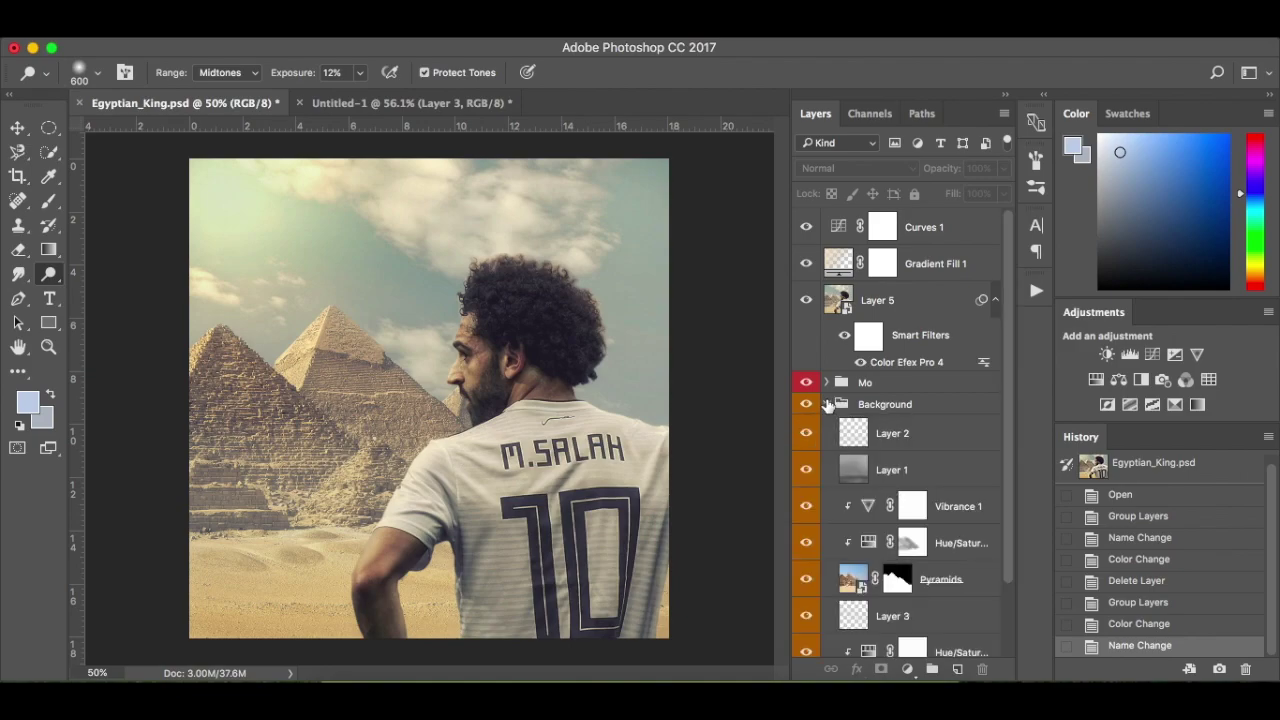
click(371, 102)
key(v)
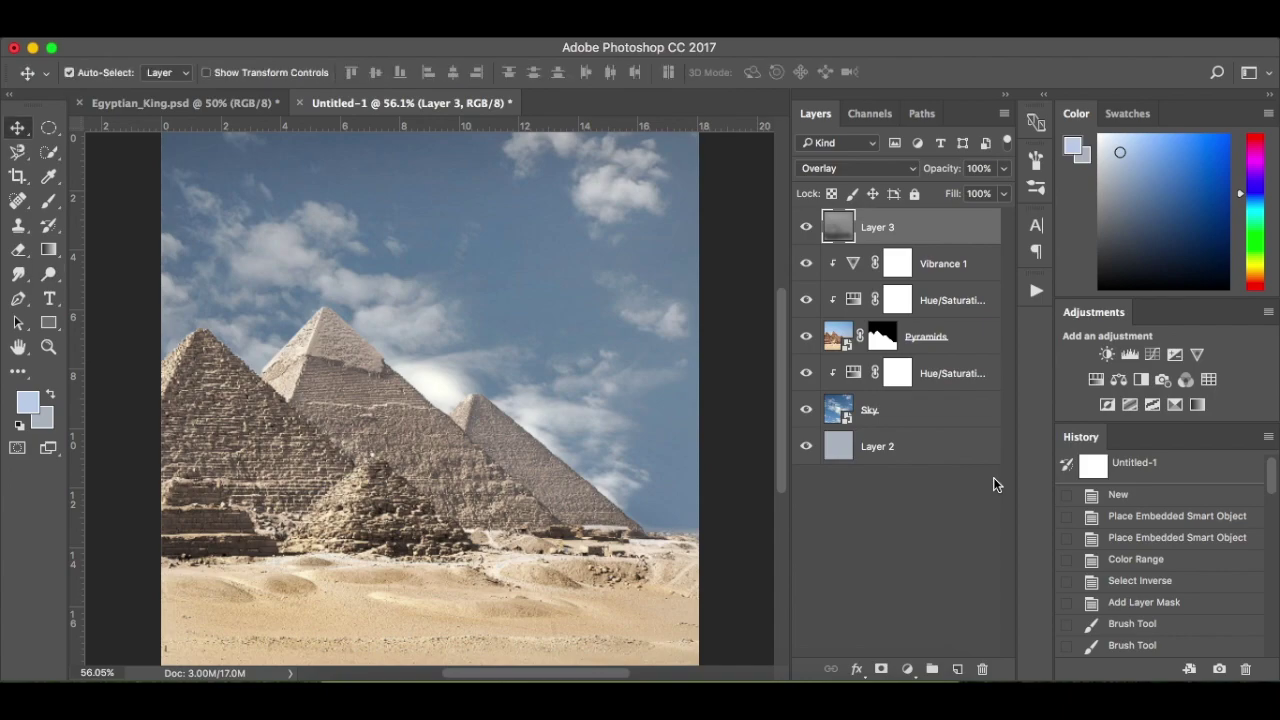
Rename the gray Overlay layer as Dodge & Burn
double_click(887, 228)
text(Dodge & Burn)
key(Return)
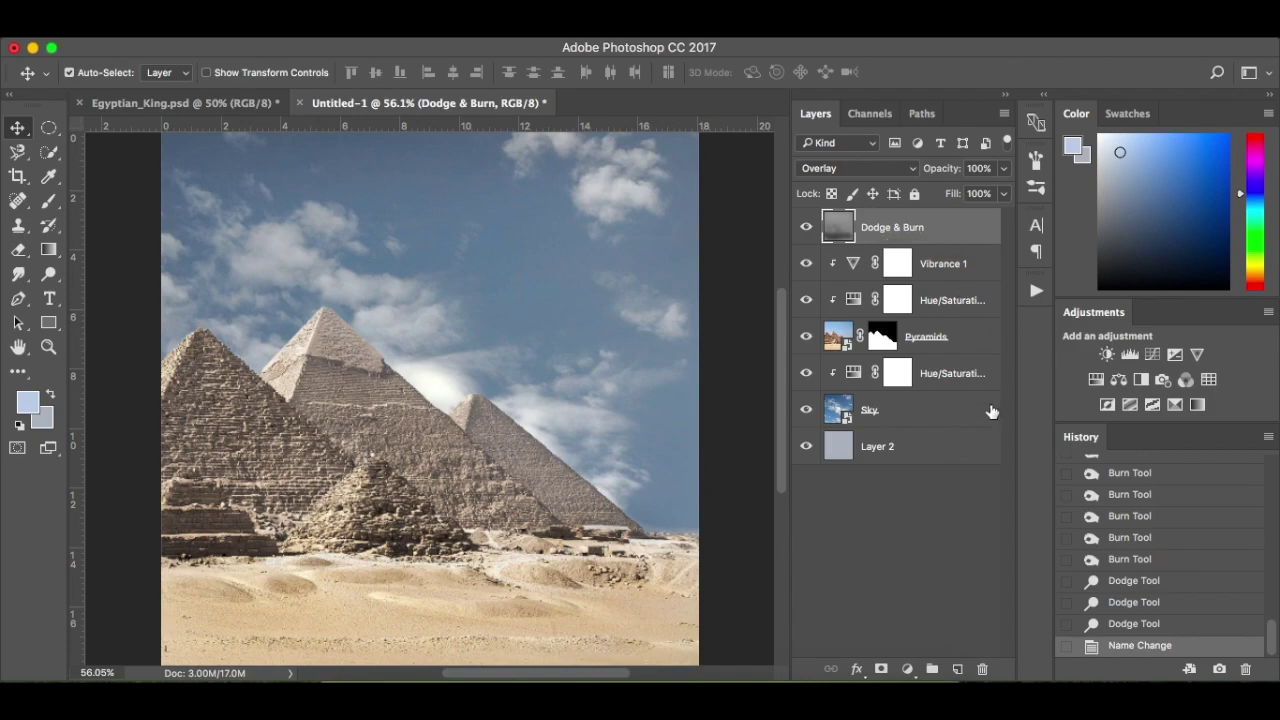
Add a new layer above Dodge & Burn and set the foreground color to cacecf
click(954, 540)
click(957, 669)
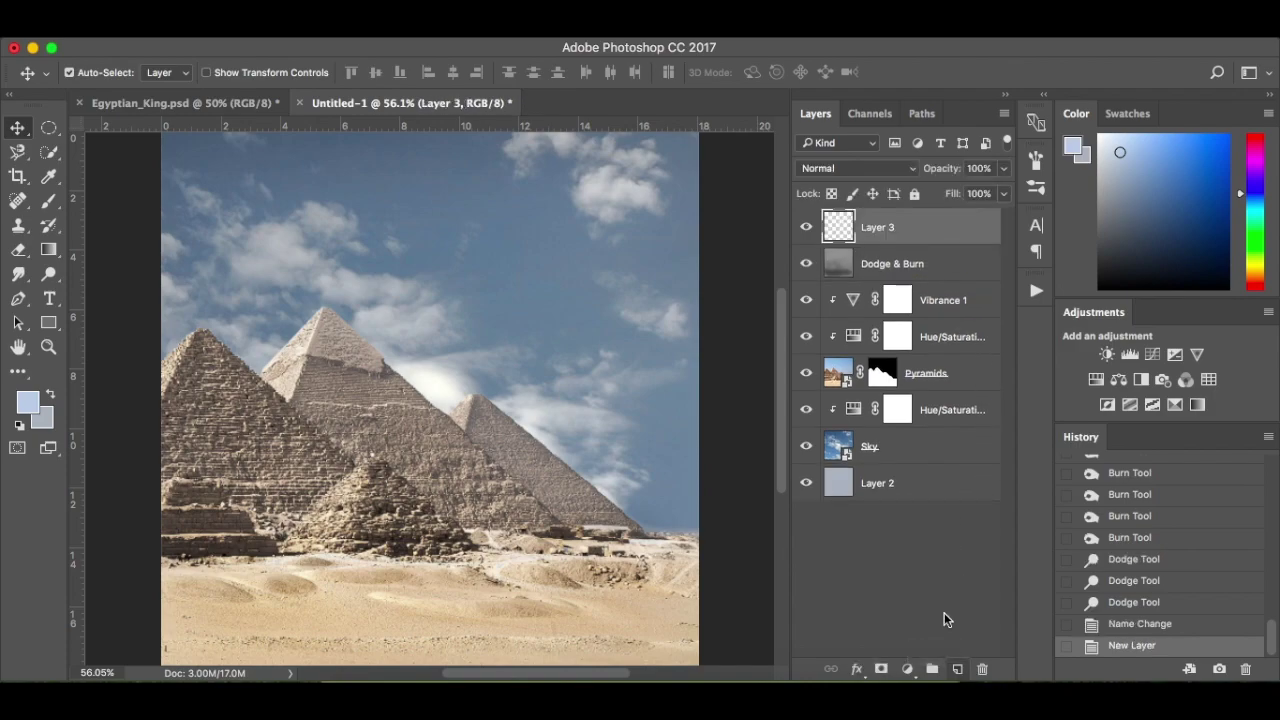
click(47, 425)
click(33, 410)
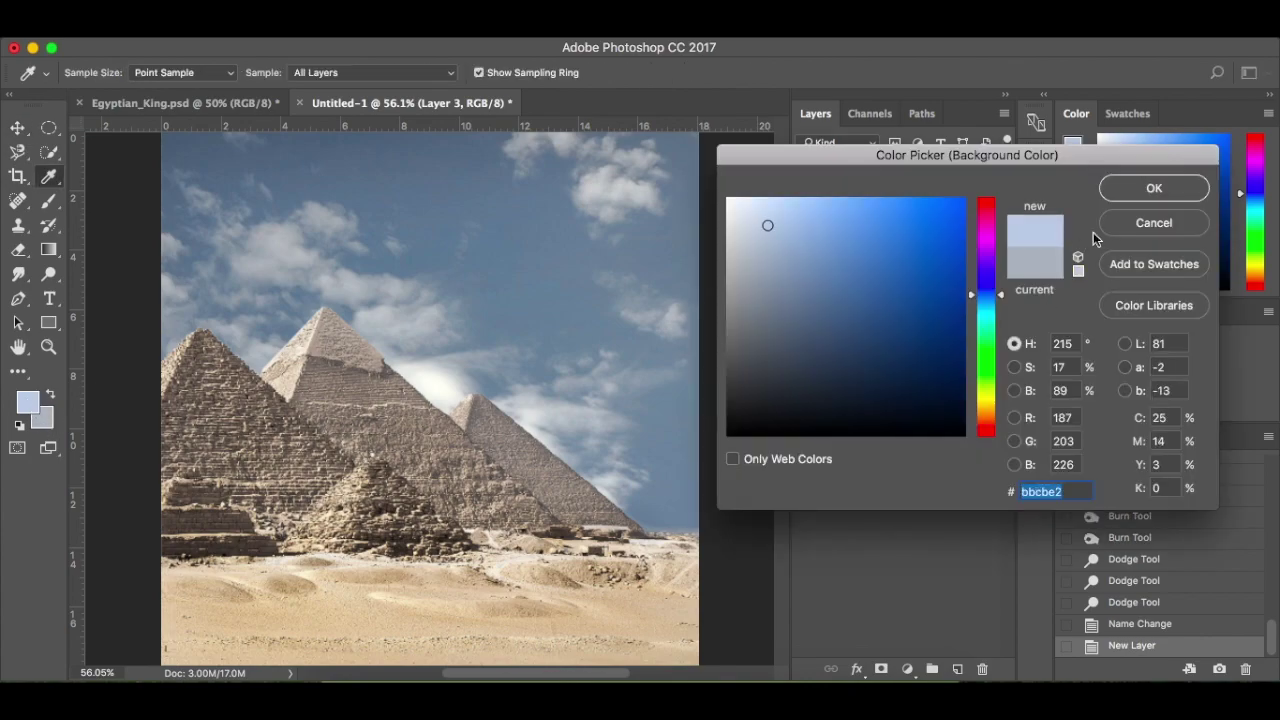
click(1125, 221)
click(30, 405)
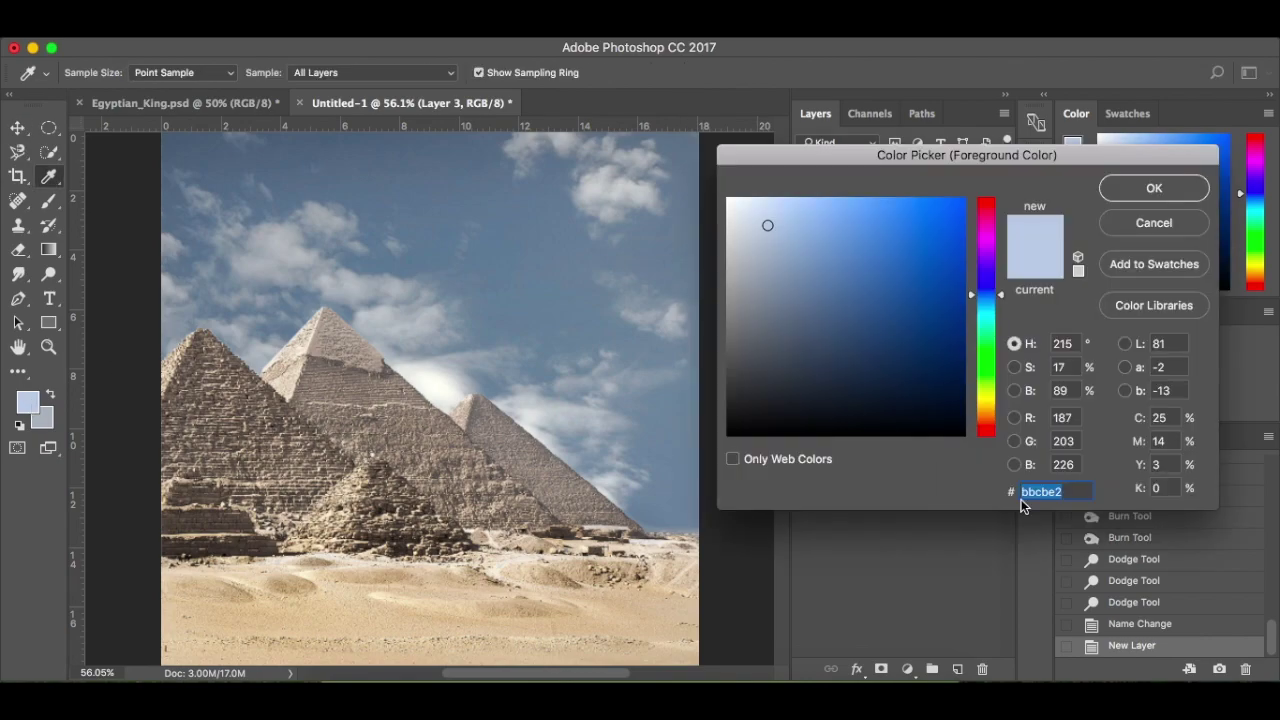
text(ca)
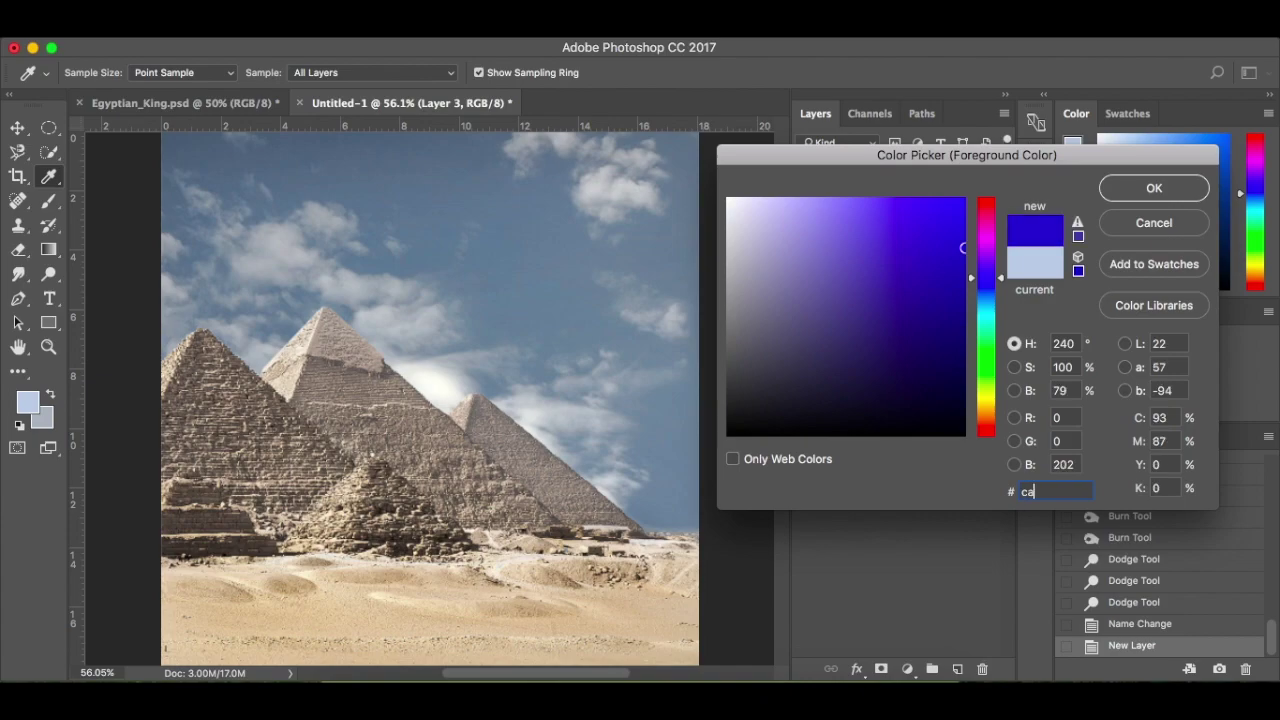
text(c)
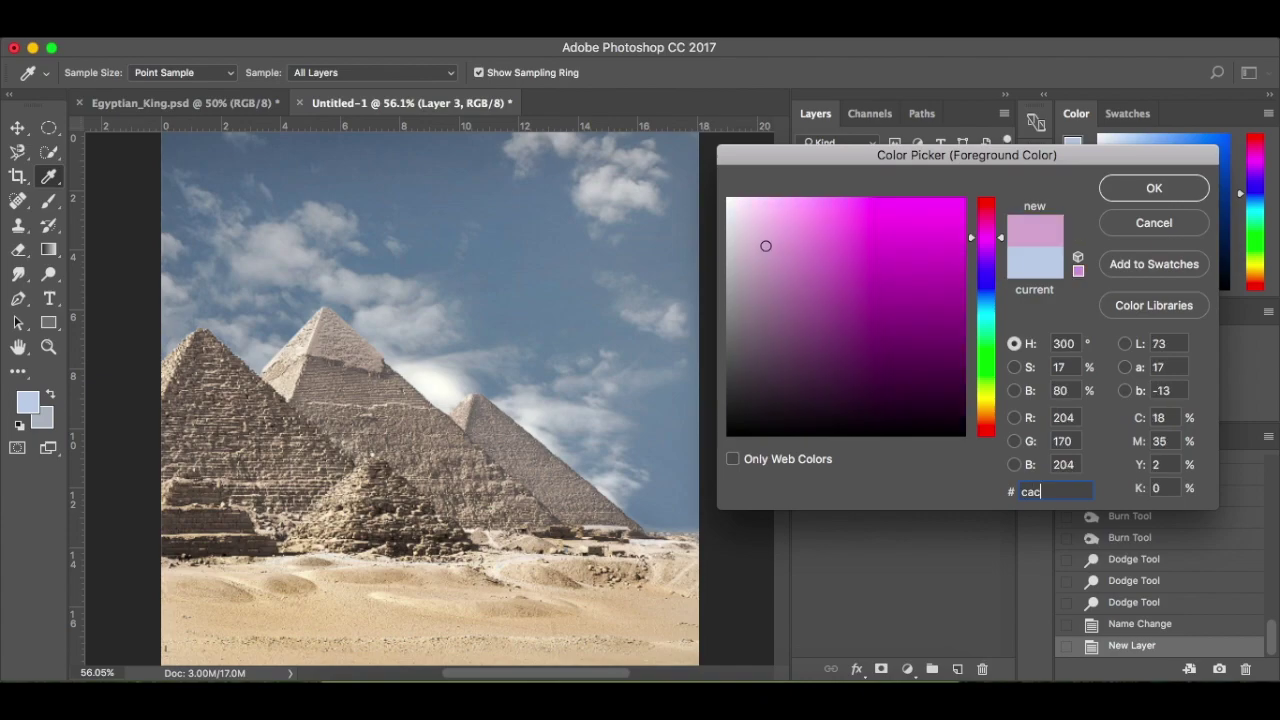
text(ecf)
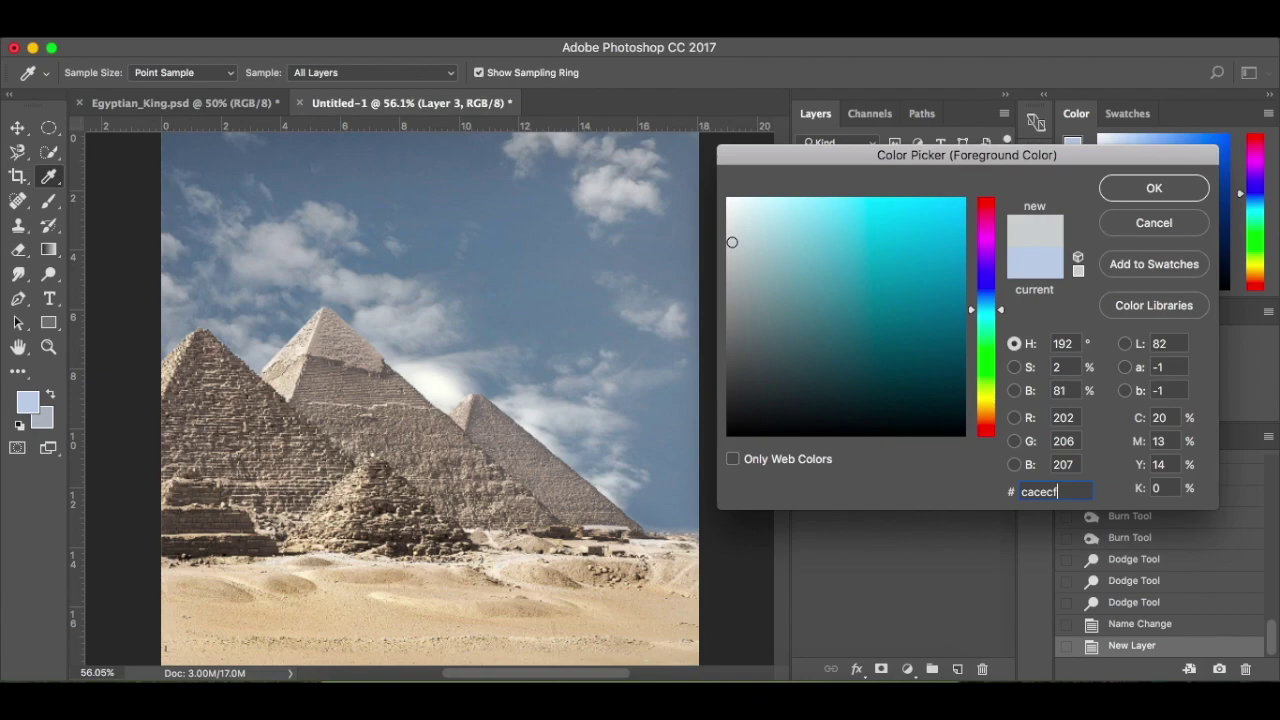
click(1154, 189)
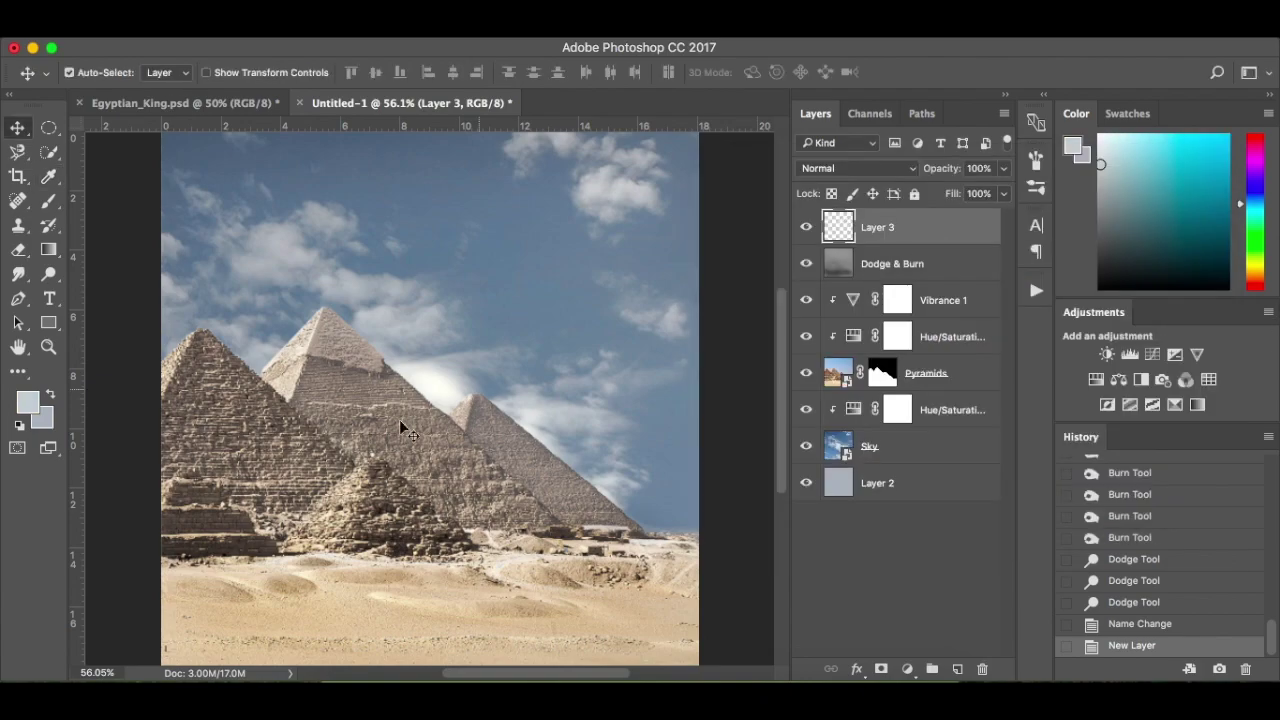
Set up a soft round Brush with a size of 200 and 11% opacity
key(b)
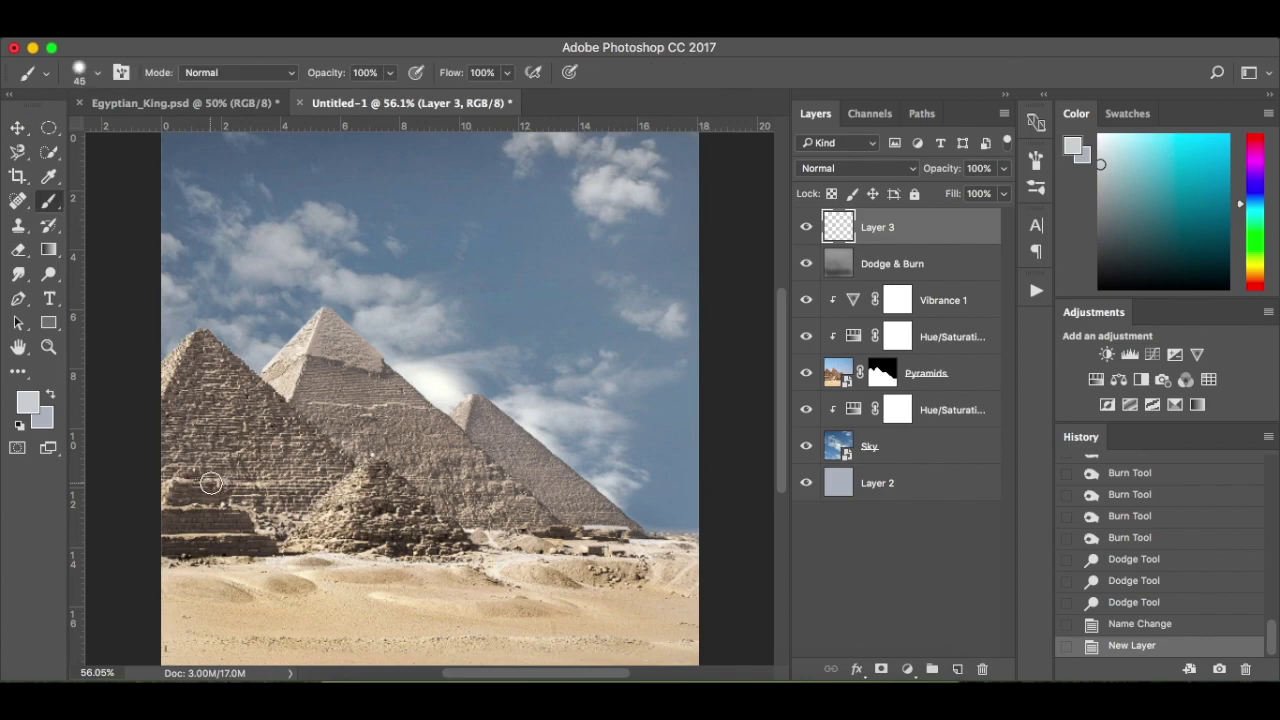
key(bracketright)
key(bracketright)
key(bracketright)
key(bracketright)
key(bracketright)
key(bracketright)
right_click(215, 509)
click(247, 565)
click(390, 72)
click(316, 93)
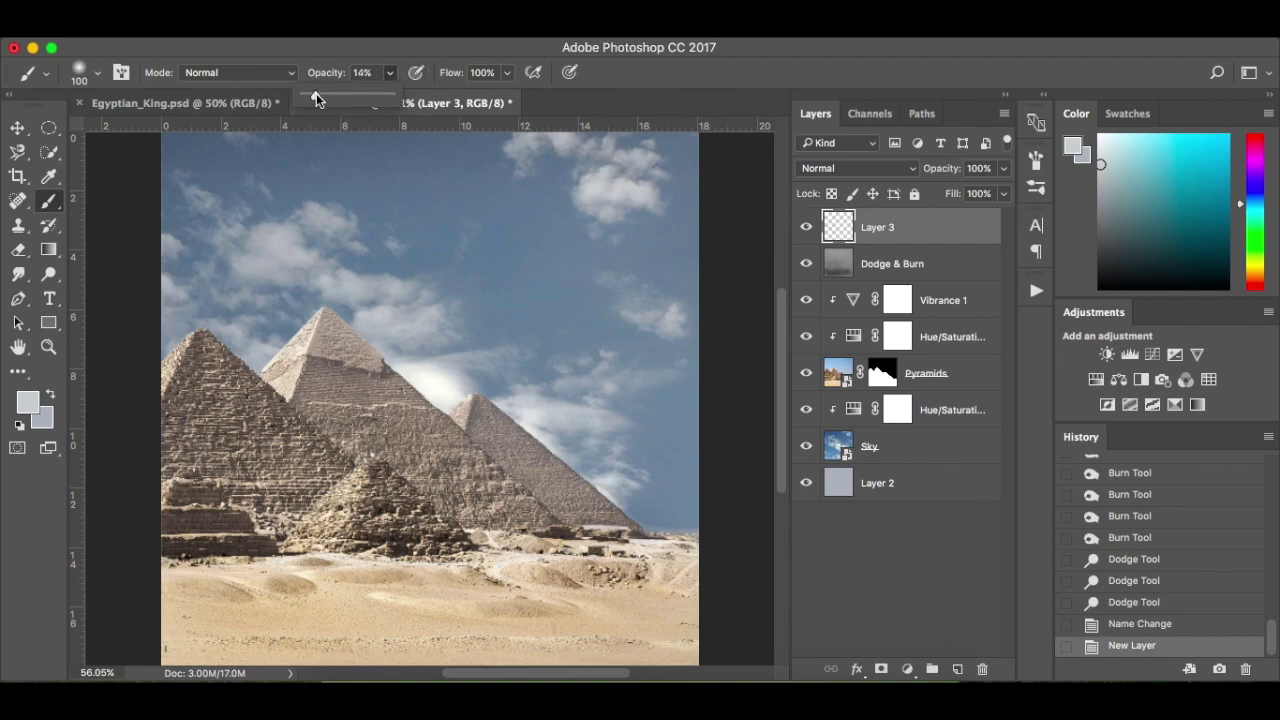
drag(316, 93, 312, 93)
key(bracketright)
key(bracketright)
key(bracketright)
key(bracketright)
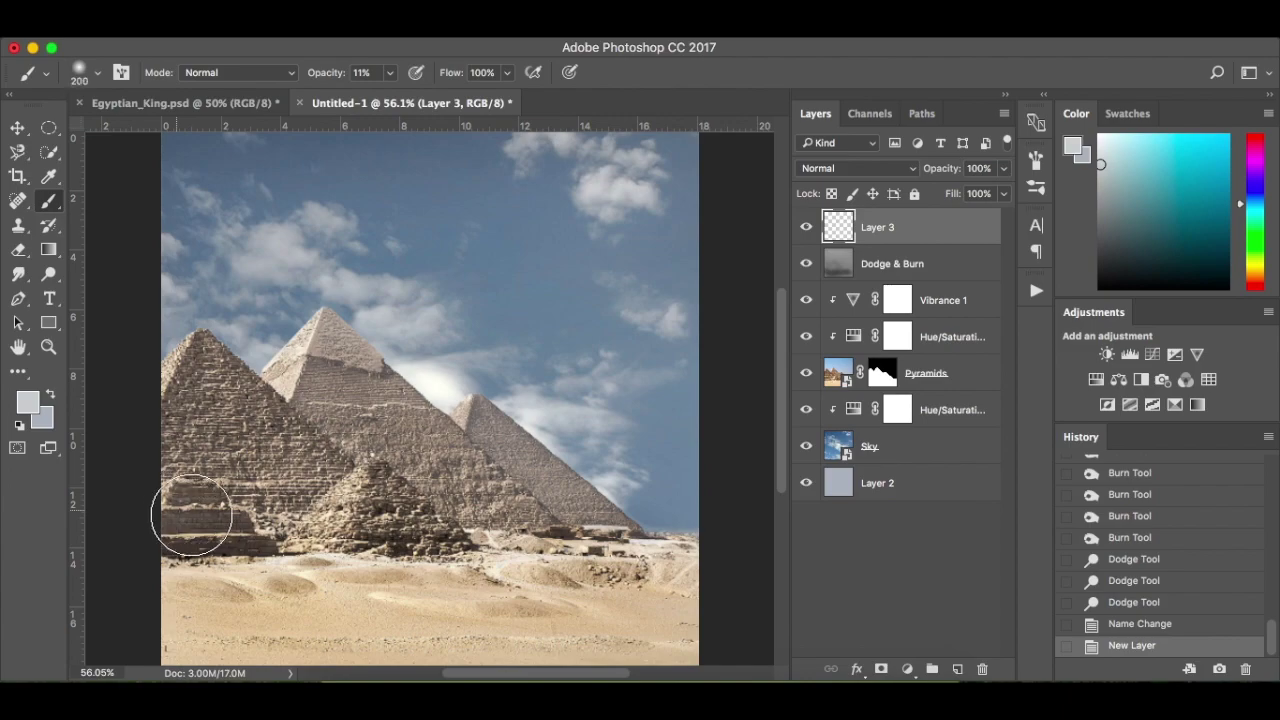
Paint a light haze across the bases of the pyramids and the edge of the sand on the new layer
drag(186, 514, 553, 512)
drag(160, 532, 651, 509)
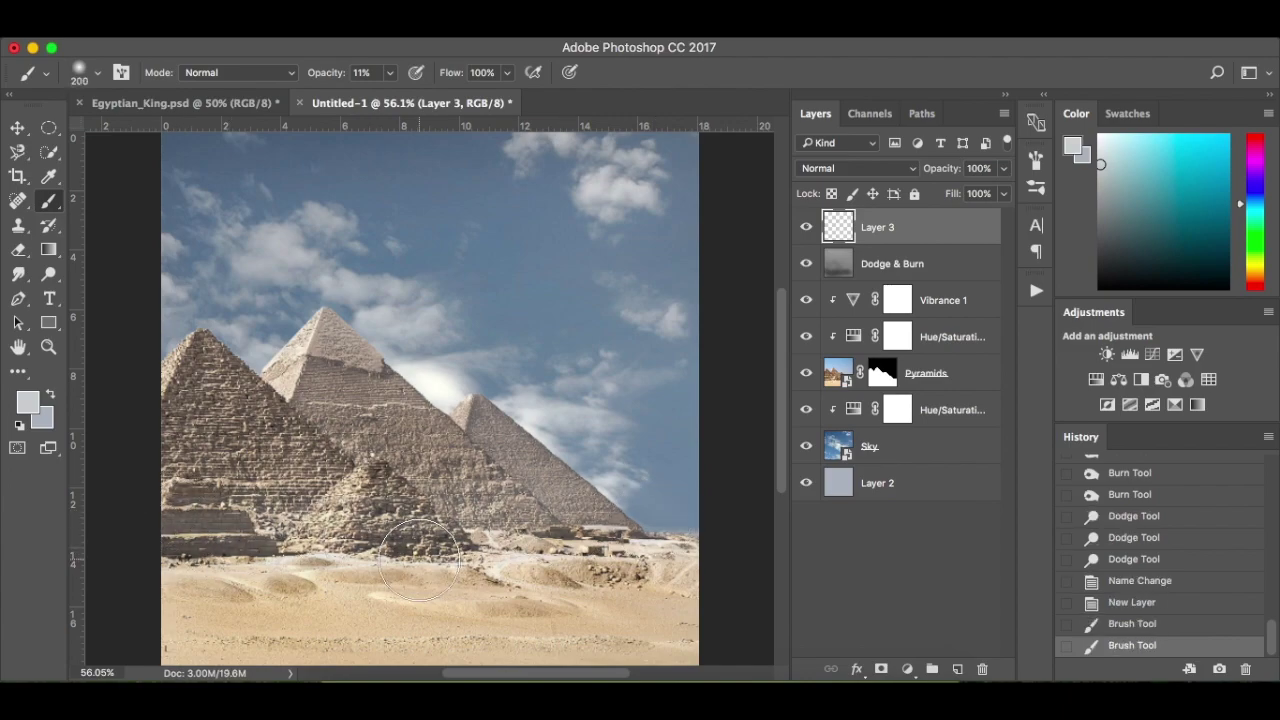
mouse_move(333, 547)
mouse_down()
mouse_move(451, 534)
mouse_move(737, 543)
mouse_up()
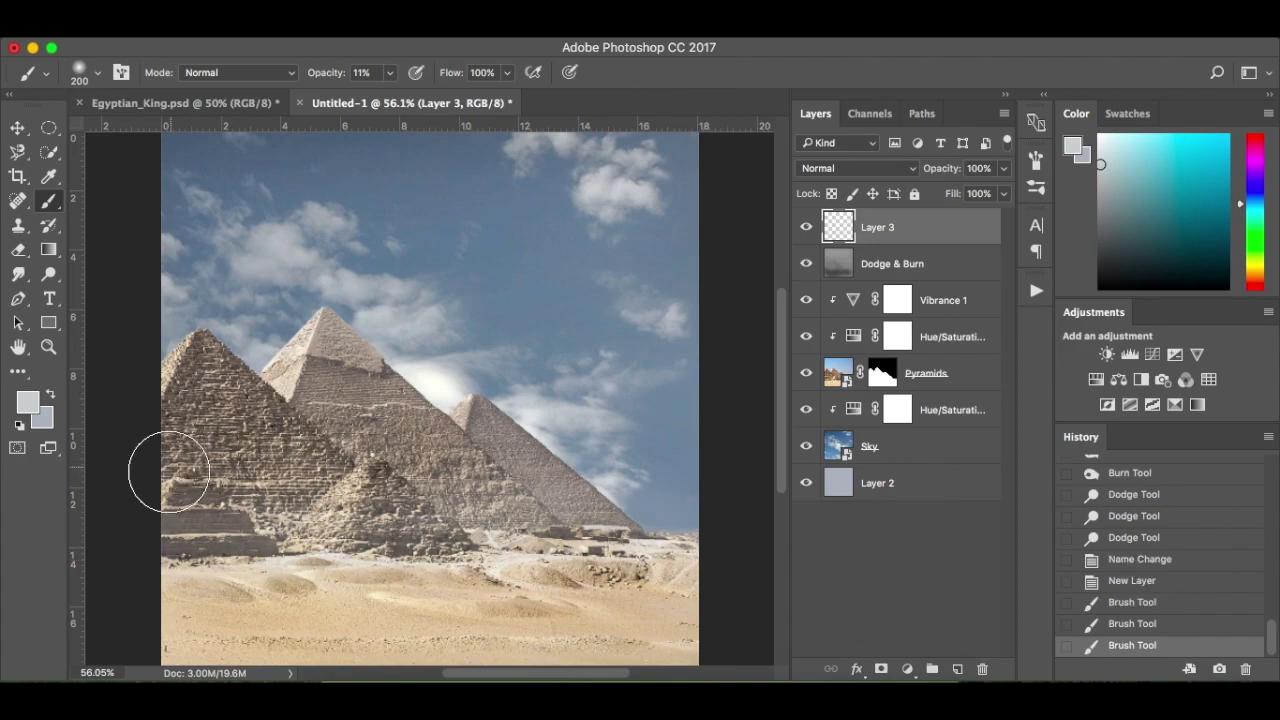
drag(172, 481, 575, 472)
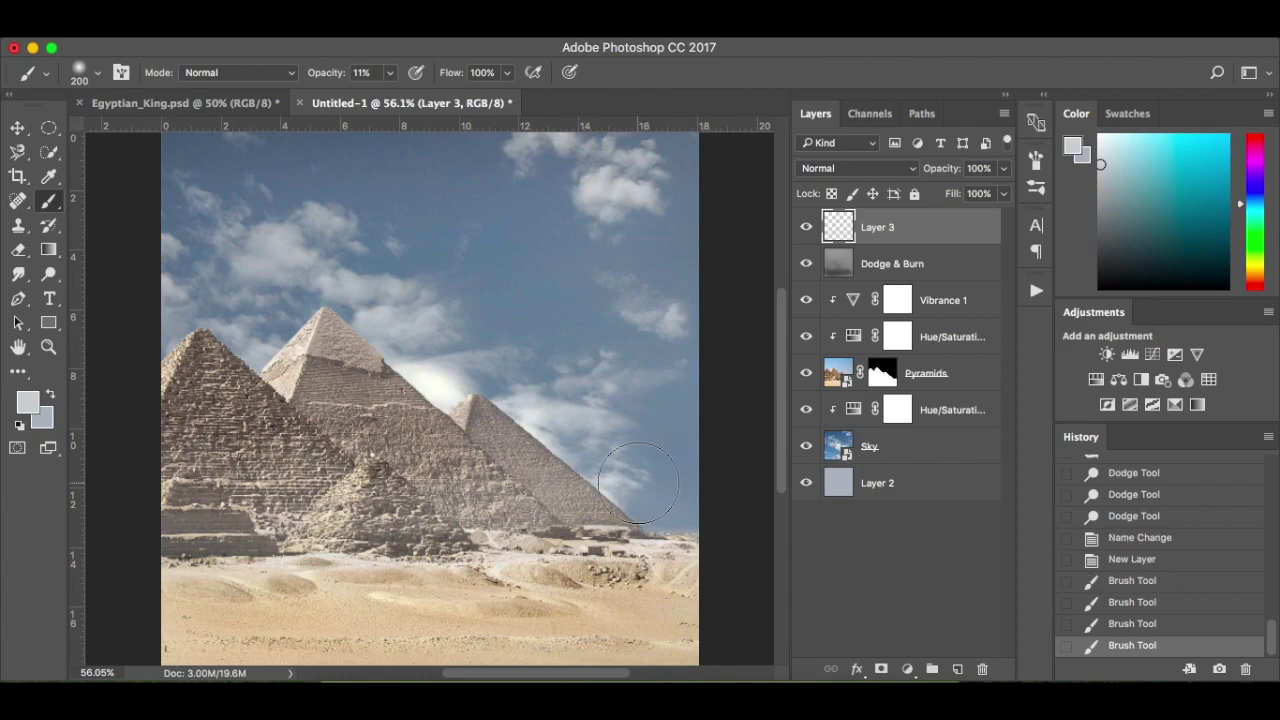
key(v)
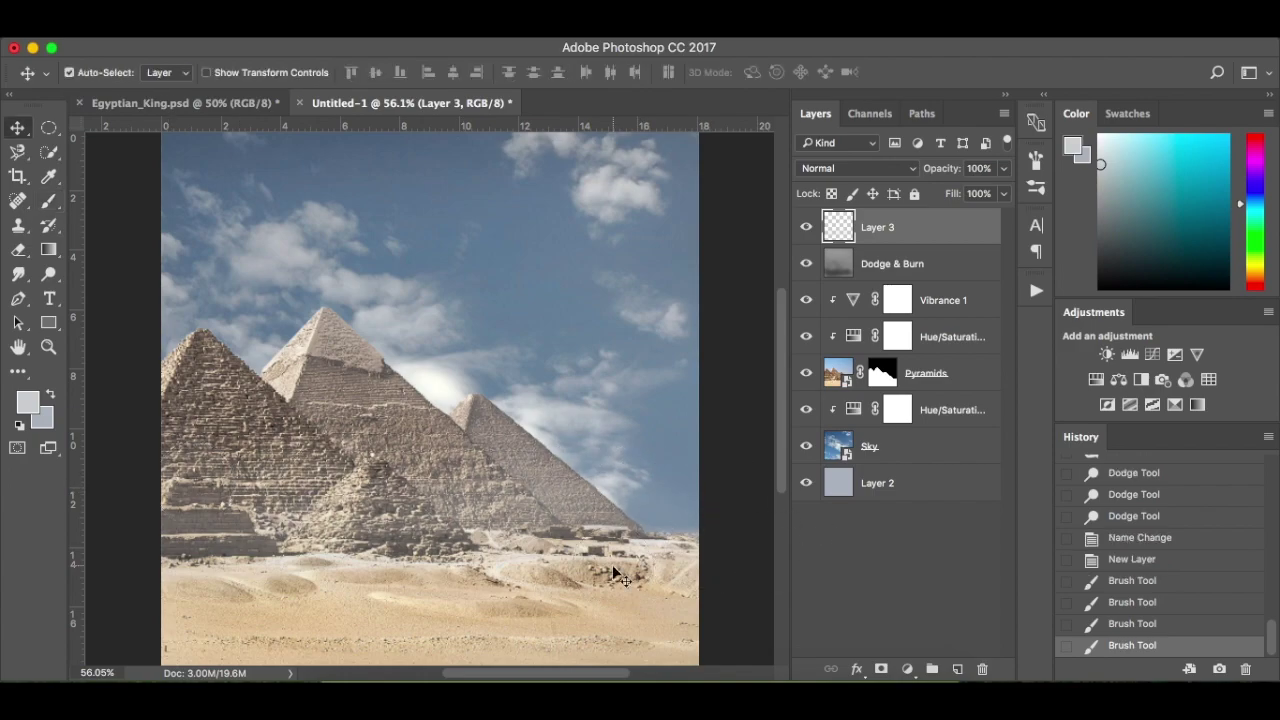
Rename the painted haze layer as Mist
double_click(875, 227)
text(Mist)
key(Return)
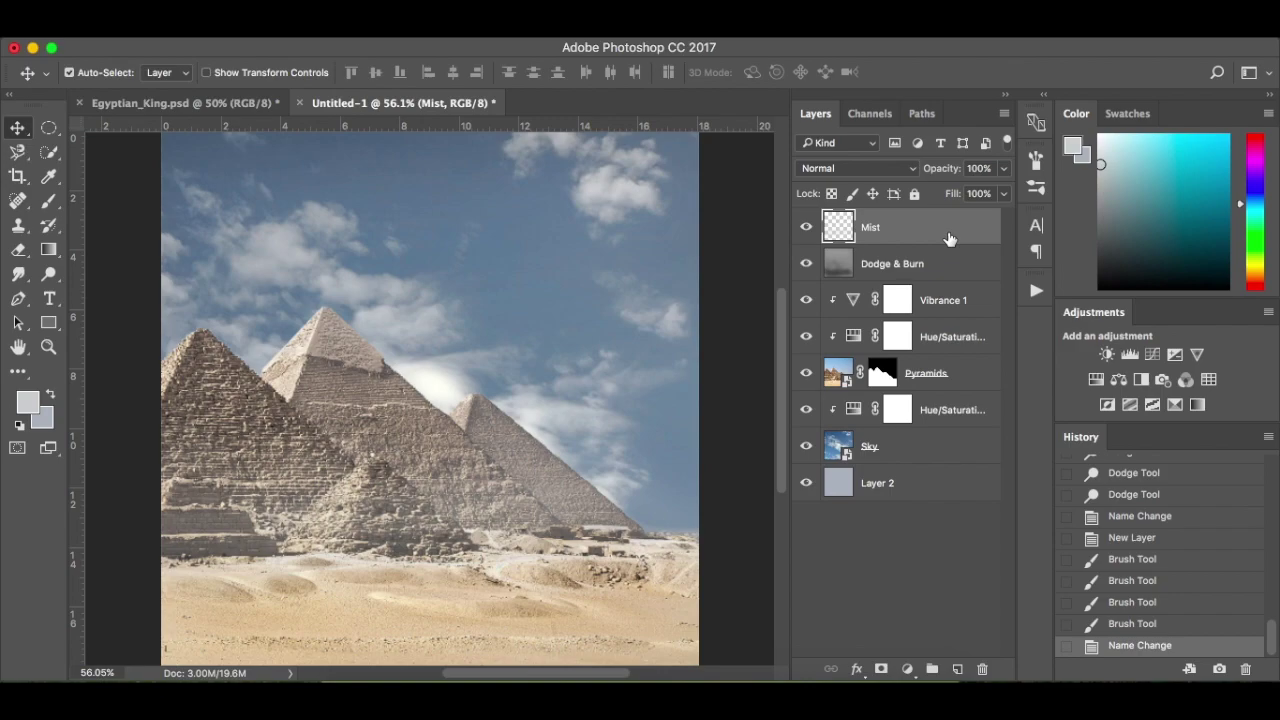
Place Salah.jpg from the Latest Tutorial folder above the Mist layer and move it straight down over the sand
click(343, 676)
drag(580, 183, 331, 584)
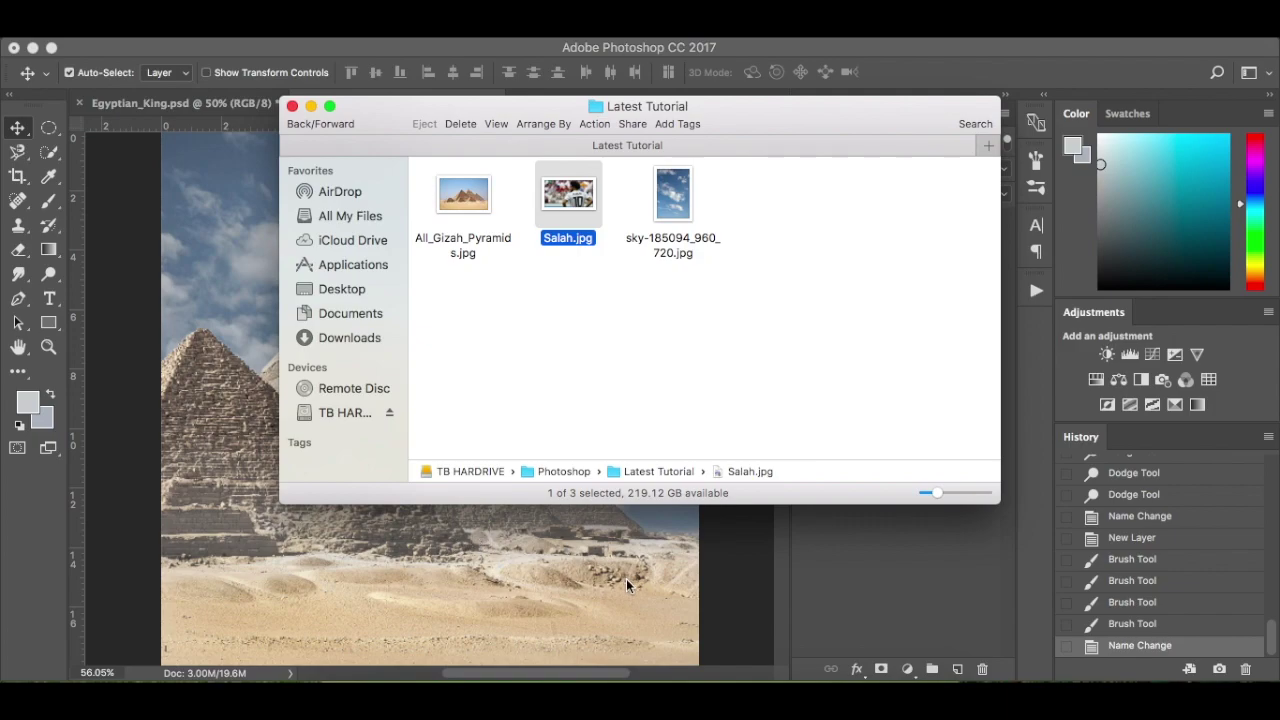
drag(714, 573, 714, 573)
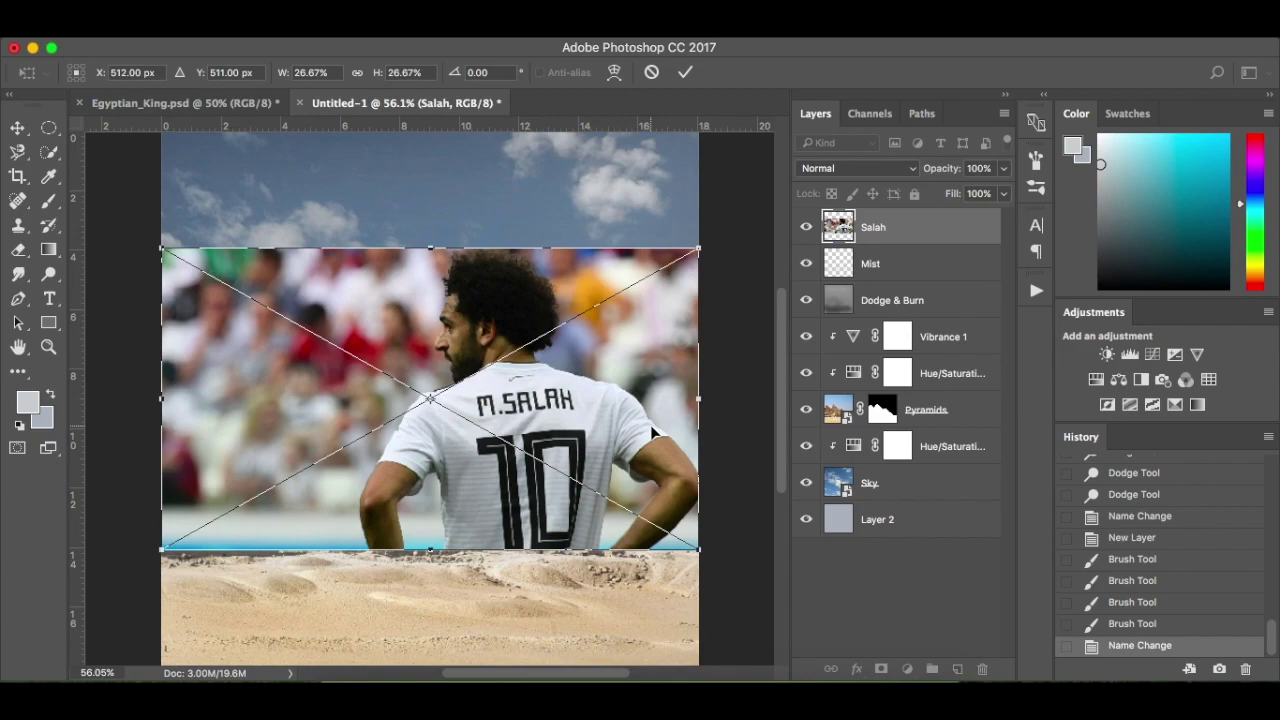
key(Return)
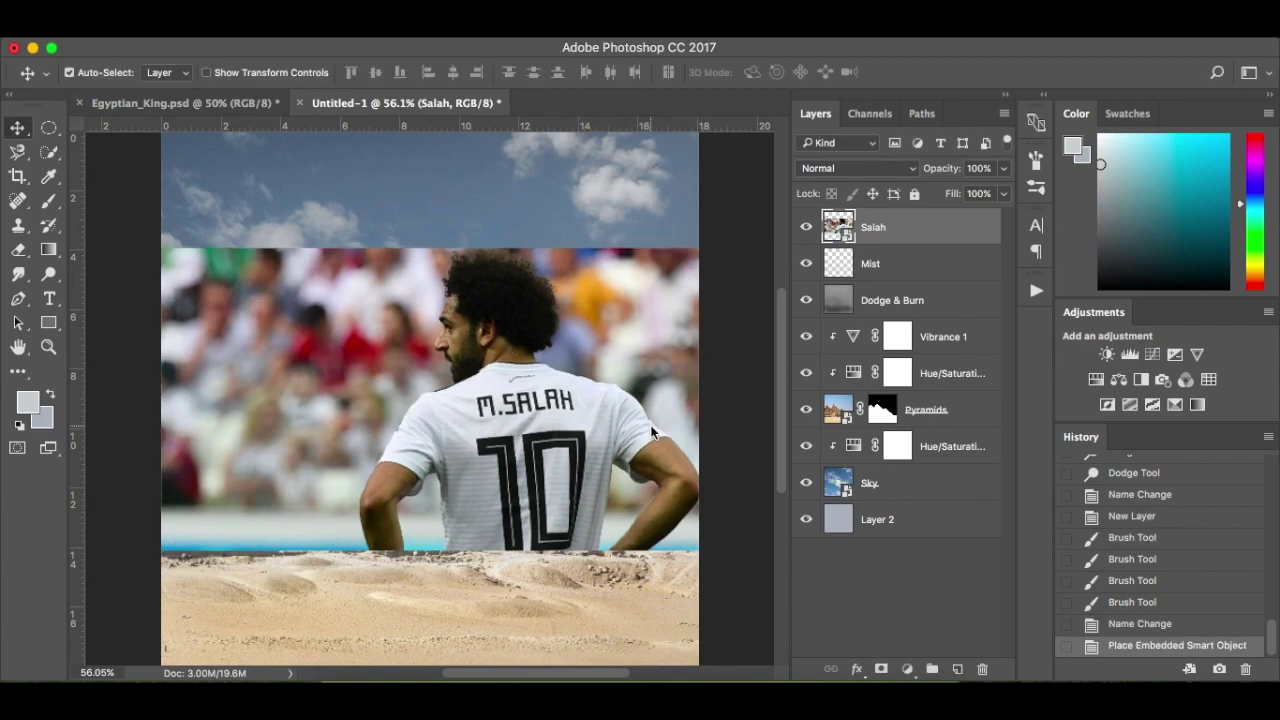
drag(482, 444, 482, 493)
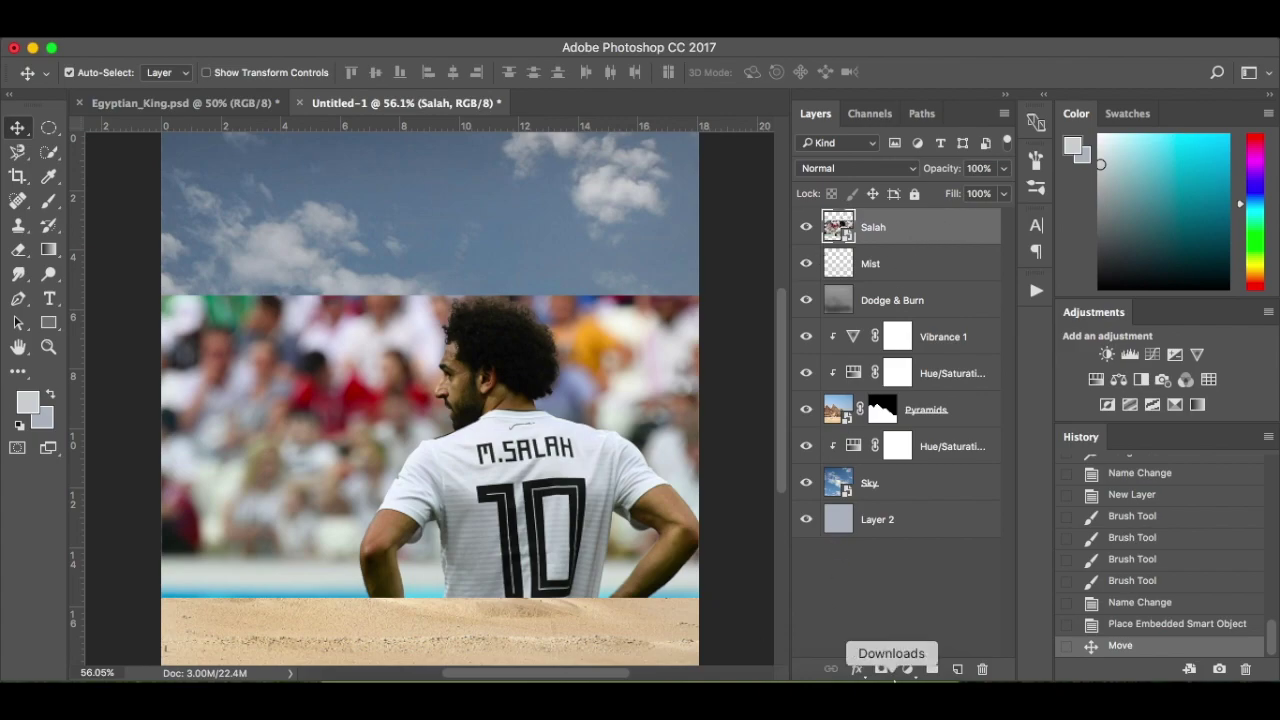
Add a layer mask to the Salah layer and activate the Brush tool
click(880, 669)
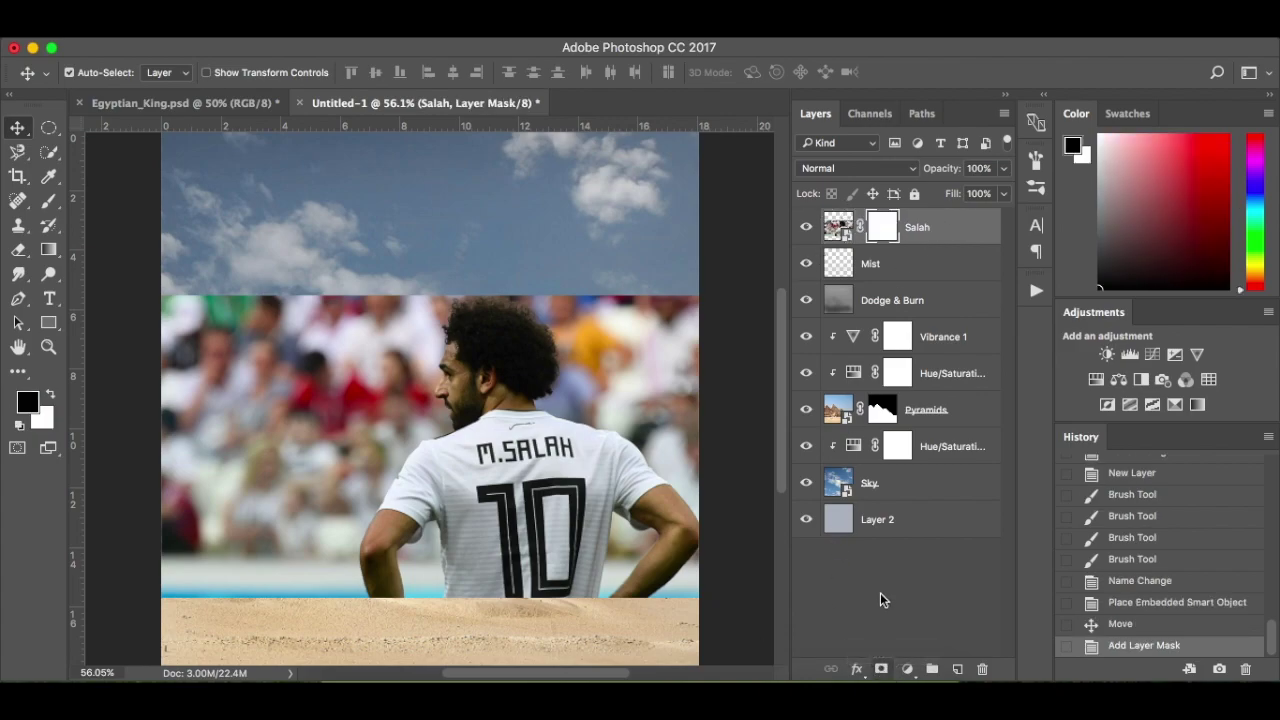
scroll(466, 571, up, 1)
scroll(465, 567, up, 3)
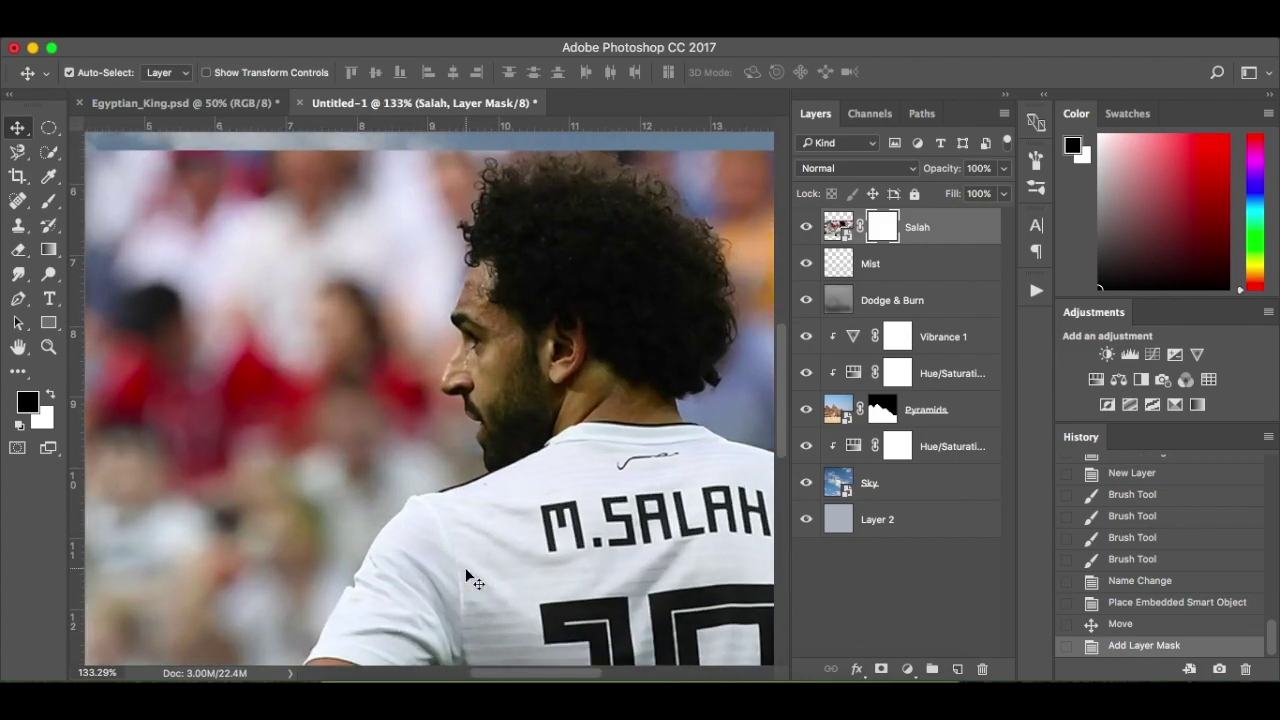
key(b)
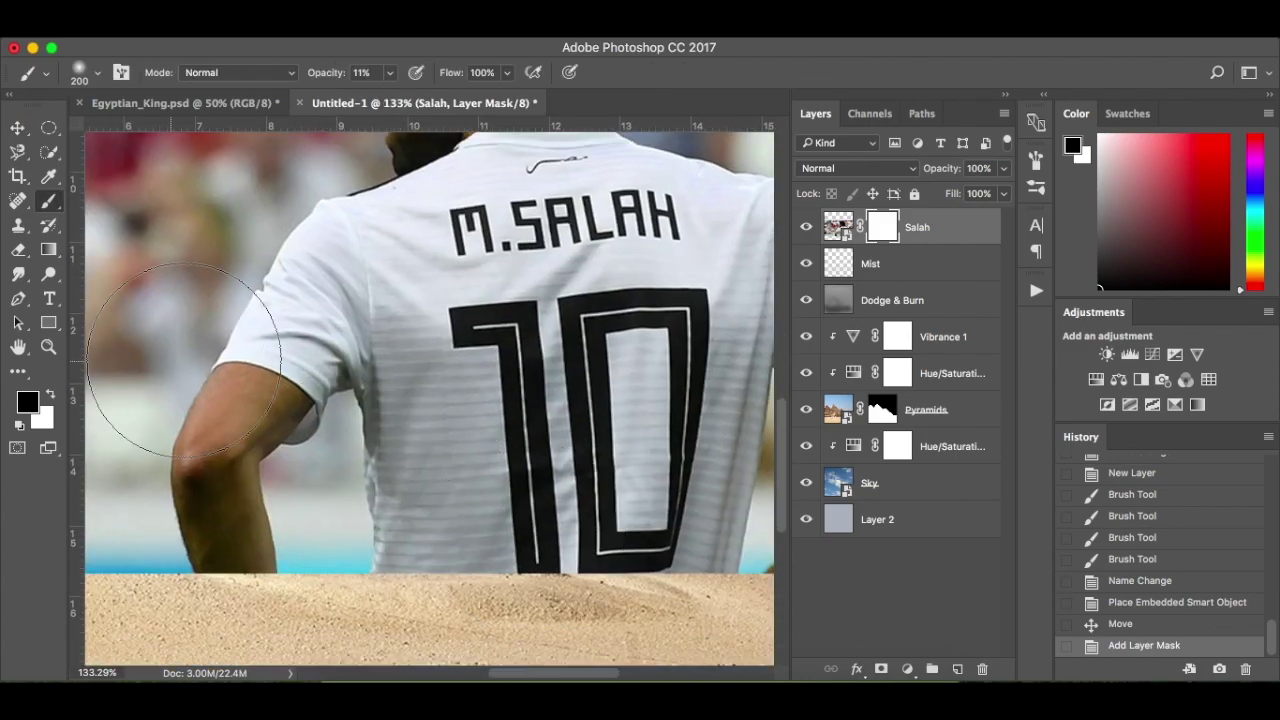
Switch the Brush to the hard round tip at 200 px and raise its opacity to 100%
scroll(95, 360, left, 6)
scroll(177, 320, down, 3)
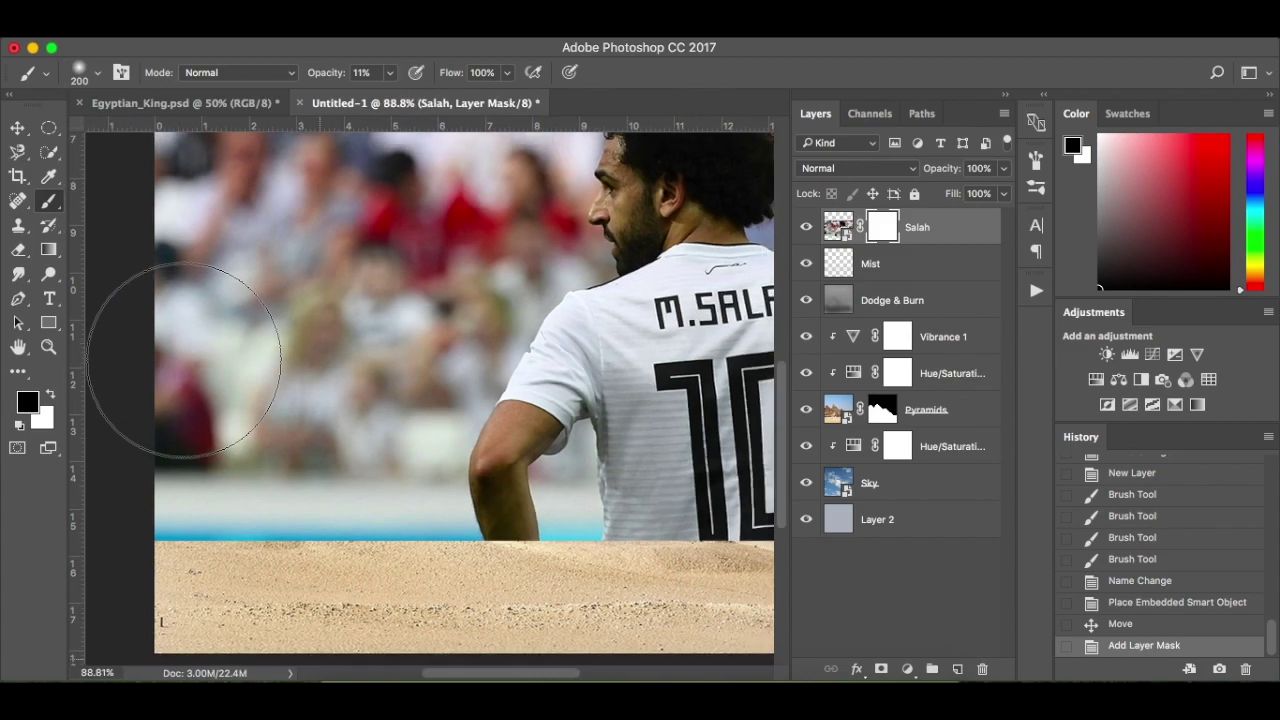
scroll(177, 357, up, 3)
scroll(177, 357, left, 2)
scroll(415, 410, down, 4)
scroll(415, 410, right, 1)
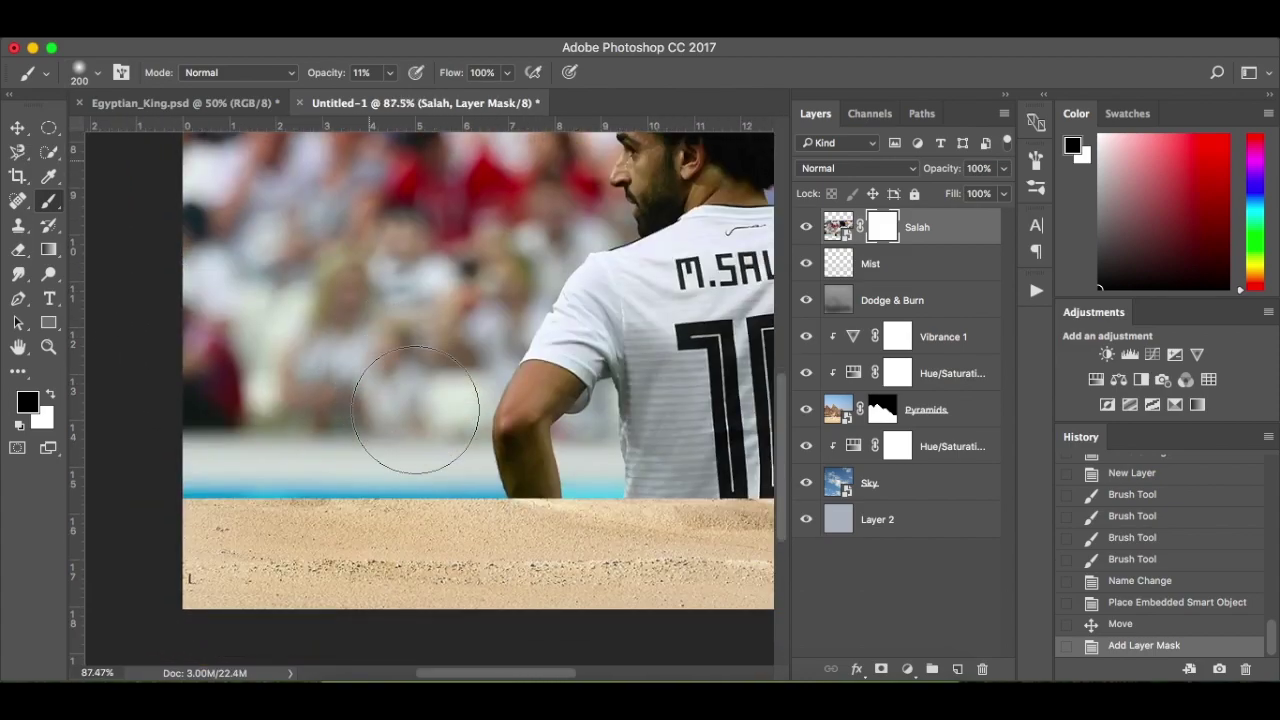
scroll(414, 400, up, 3)
right_click(366, 381)
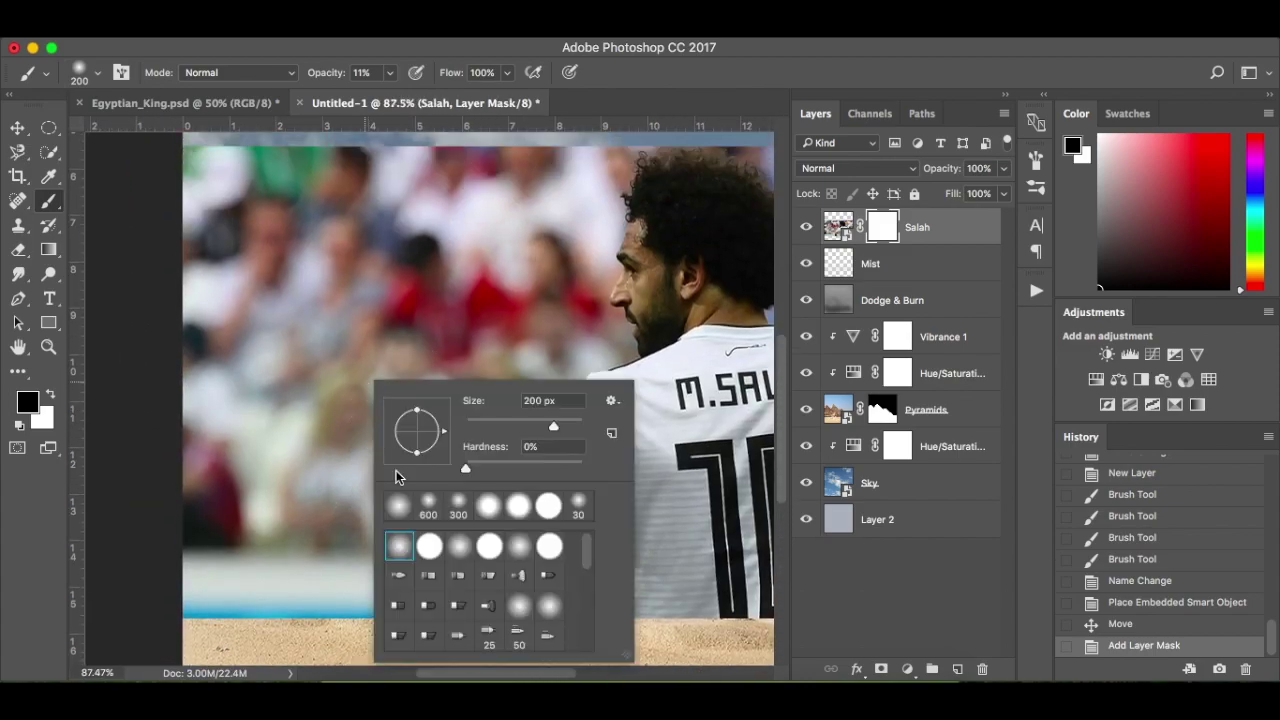
click(429, 545)
click(259, 277)
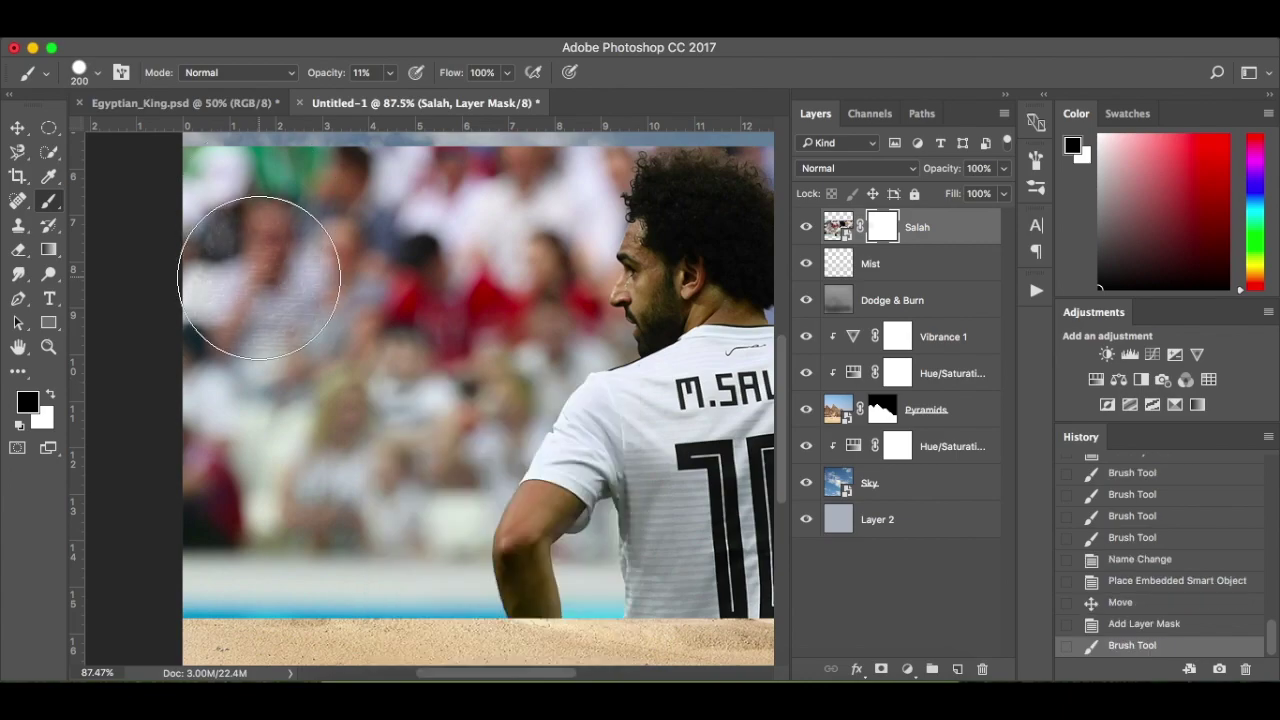
mouse_move(390, 72)
mouse_down()
mouse_move(392, 98)
mouse_move(470, 95)
mouse_up()
Mask out the stadium crowd on both sides of the player with broad black strokes on the Salah mask
mouse_move(335, 228)
mouse_down()
mouse_move(293, 228)
mouse_move(214, 236)
mouse_move(232, 516)
mouse_move(217, 626)
mouse_move(287, 439)
mouse_move(246, 633)
mouse_move(306, 370)
mouse_move(300, 477)
mouse_move(318, 608)
mouse_move(368, 576)
mouse_move(398, 595)
mouse_move(423, 643)
mouse_move(401, 487)
mouse_move(465, 377)
mouse_move(519, 168)
mouse_move(430, 180)
mouse_move(381, 220)
mouse_move(370, 185)
mouse_move(436, 252)
mouse_move(380, 187)
mouse_move(392, 171)
mouse_move(364, 300)
mouse_move(370, 334)
mouse_move(317, 405)
mouse_move(260, 600)
mouse_up()
scroll(435, 250, right, 2)
scroll(260, 600, right, 5)
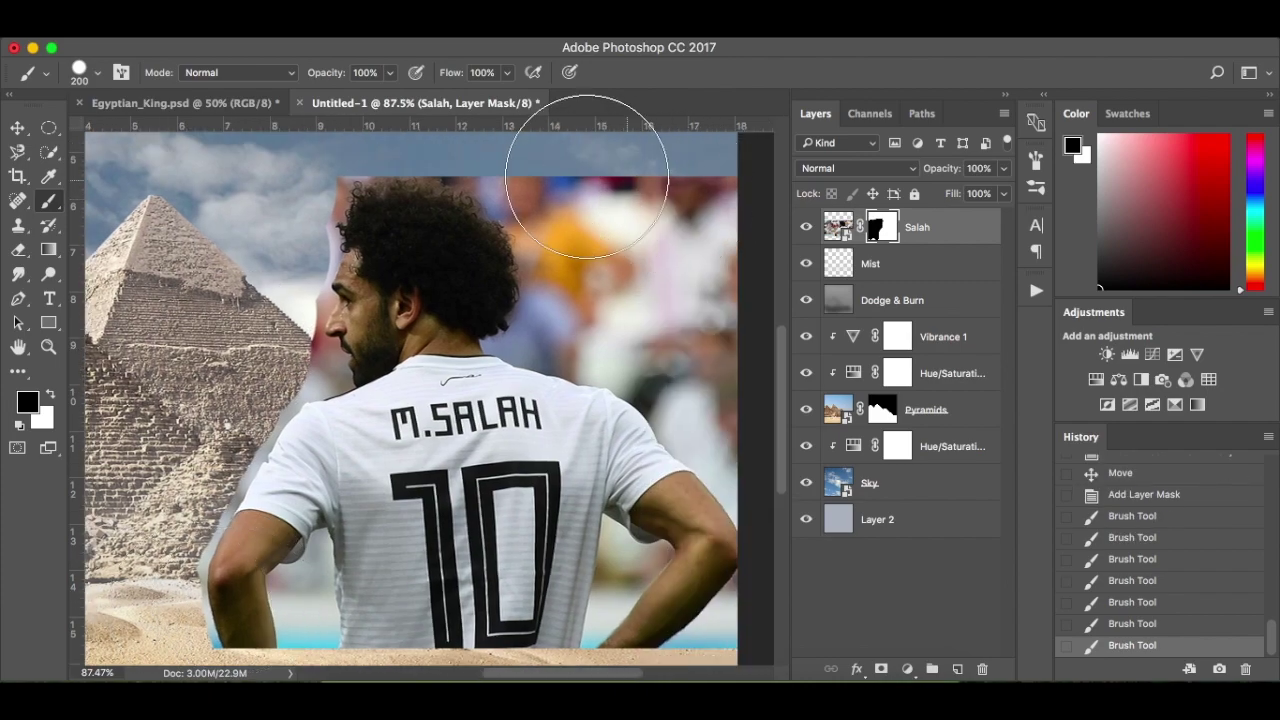
mouse_move(572, 165)
mouse_down()
mouse_move(745, 370)
mouse_move(740, 325)
mouse_move(735, 430)
mouse_move(829, 471)
mouse_move(820, 445)
mouse_up()
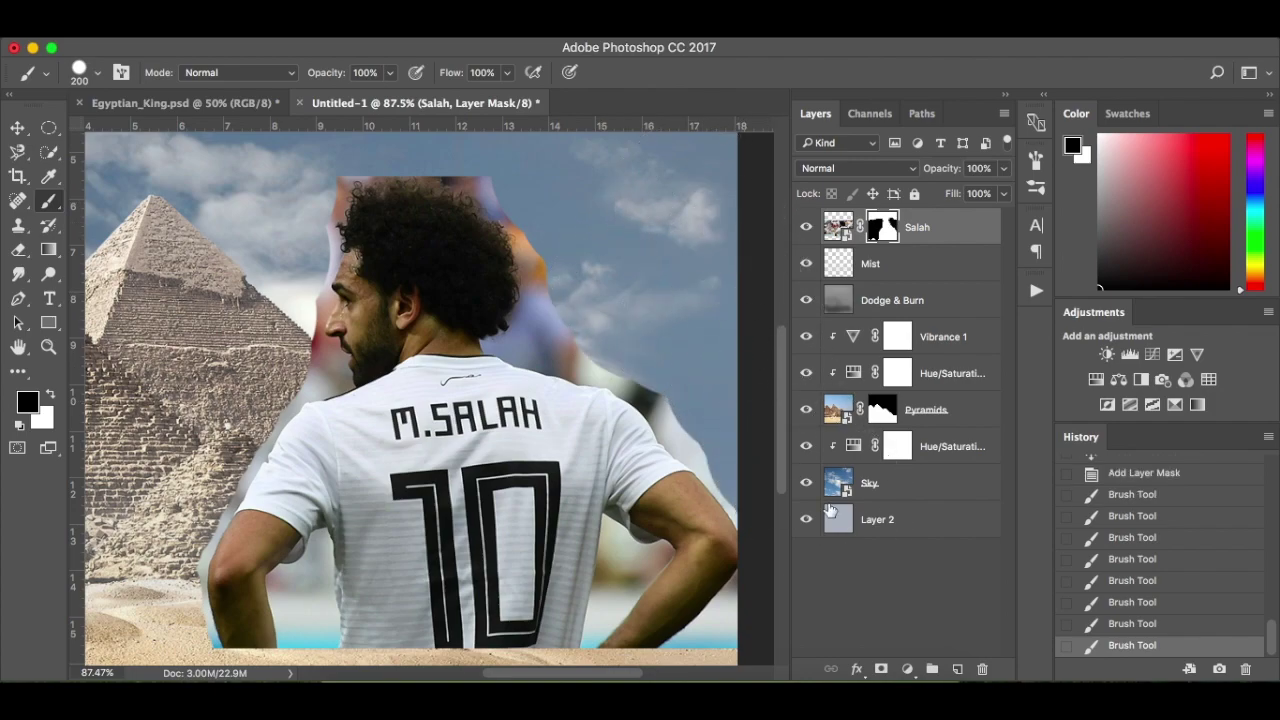
Reduce the brush to 60 px and mask out the middle of the gap between the player's left arm and shirt
scroll(440, 395, up, 5)
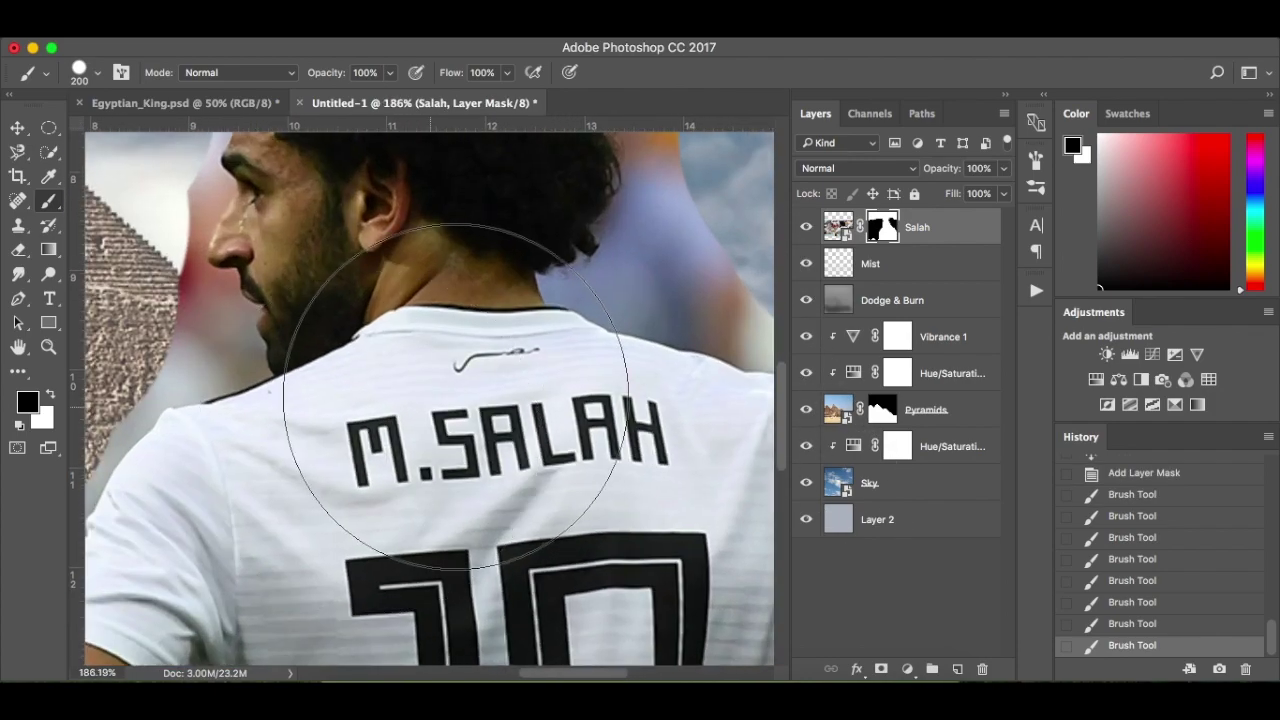
scroll(456, 396, down, 5)
scroll(456, 396, left, 3)
scroll(456, 396, up, 3)
key(bracketleft)
key(bracketleft)
key(bracketleft)
key(bracketleft)
key(bracketleft)
key(bracketleft)
key(bracketleft)
key(bracketleft)
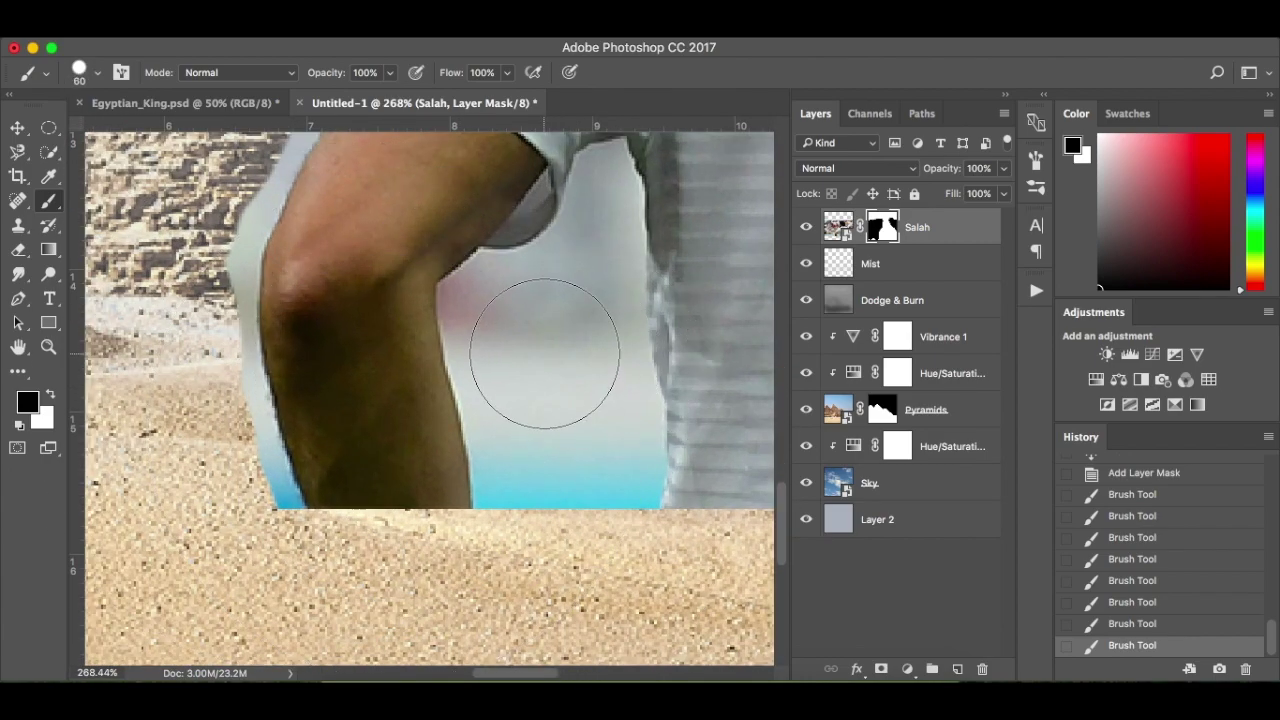
mouse_move(545, 353)
mouse_down()
mouse_move(530, 512)
mouse_move(518, 500)
mouse_move(558, 330)
mouse_move(563, 447)
mouse_up()
Set the brush to 10 px with 85% hardness and mask out the background along the inner edge of the left arm
key(bracketleft)
key(bracketleft)
key(bracketleft)
key(bracketleft)
key(bracketleft)
right_click(534, 494)
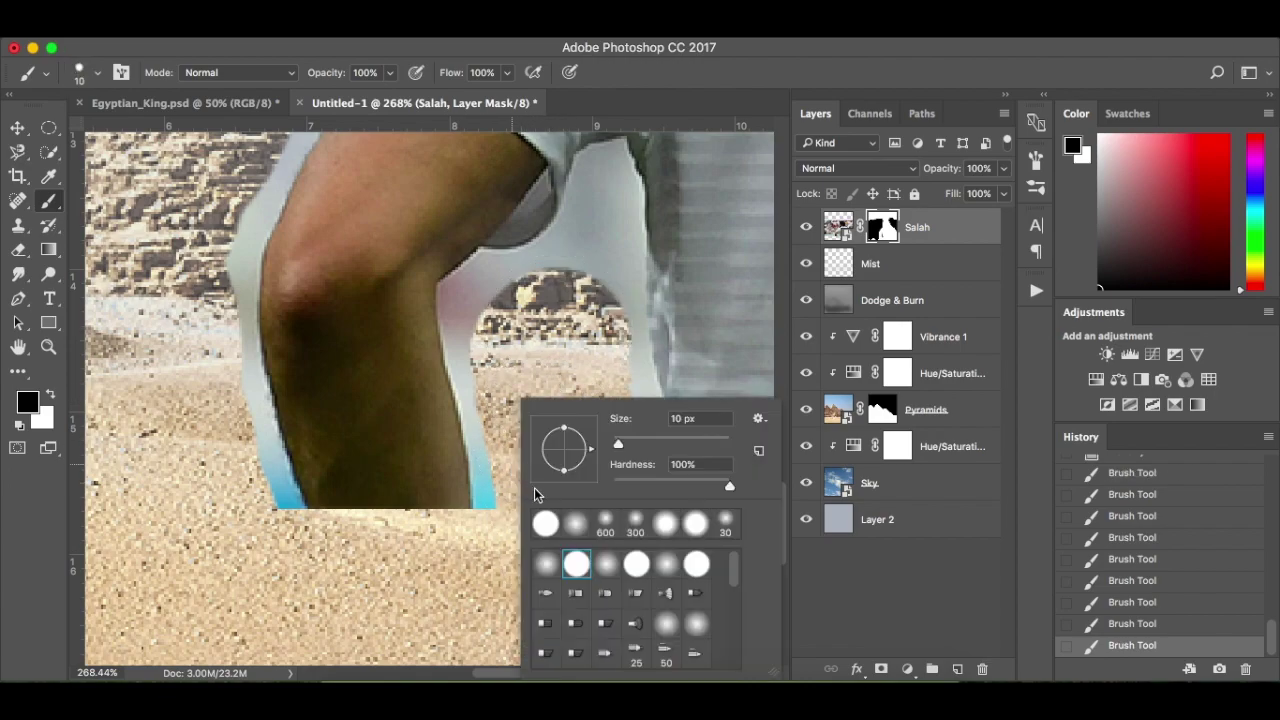
drag(728, 489, 725, 489)
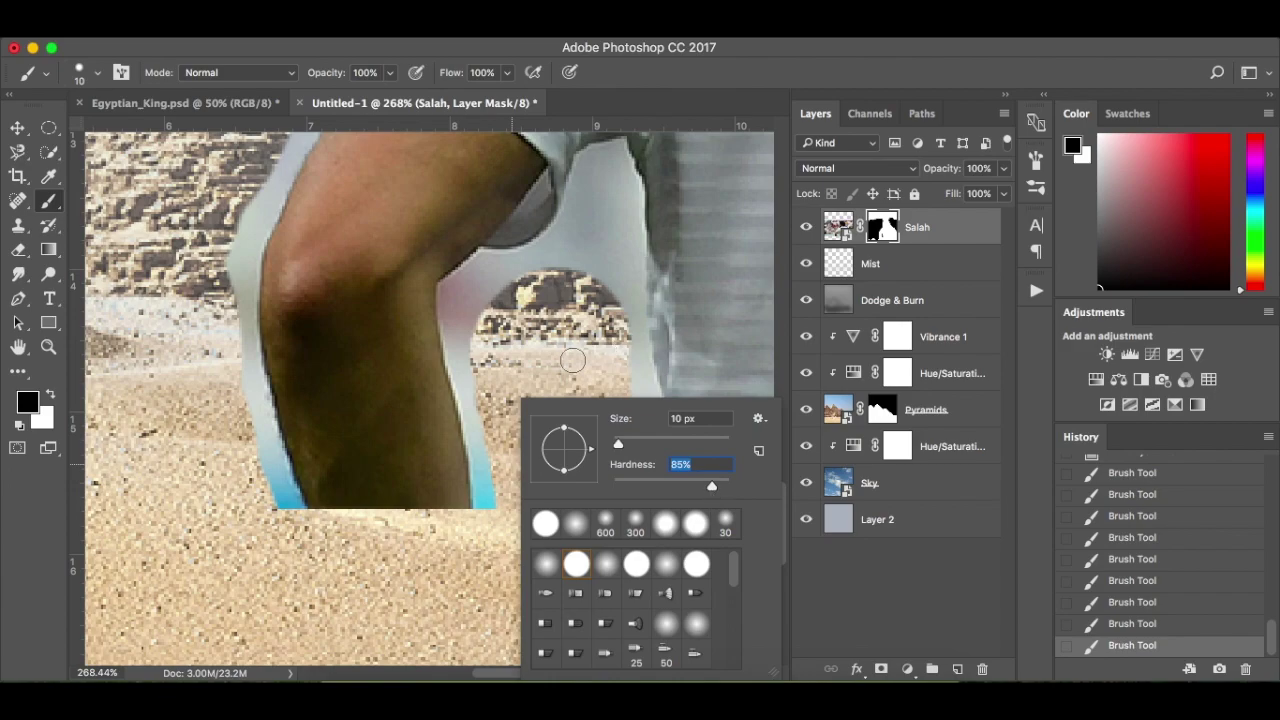
key(Return)
mouse_move(445, 295)
mouse_down()
mouse_move(486, 542)
mouse_move(481, 457)
mouse_move(480, 547)
mouse_up()
mouse_move(460, 347)
mouse_down()
mouse_move(470, 369)
mouse_move(452, 300)
mouse_move(483, 261)
mouse_move(449, 289)
mouse_move(497, 261)
mouse_up()
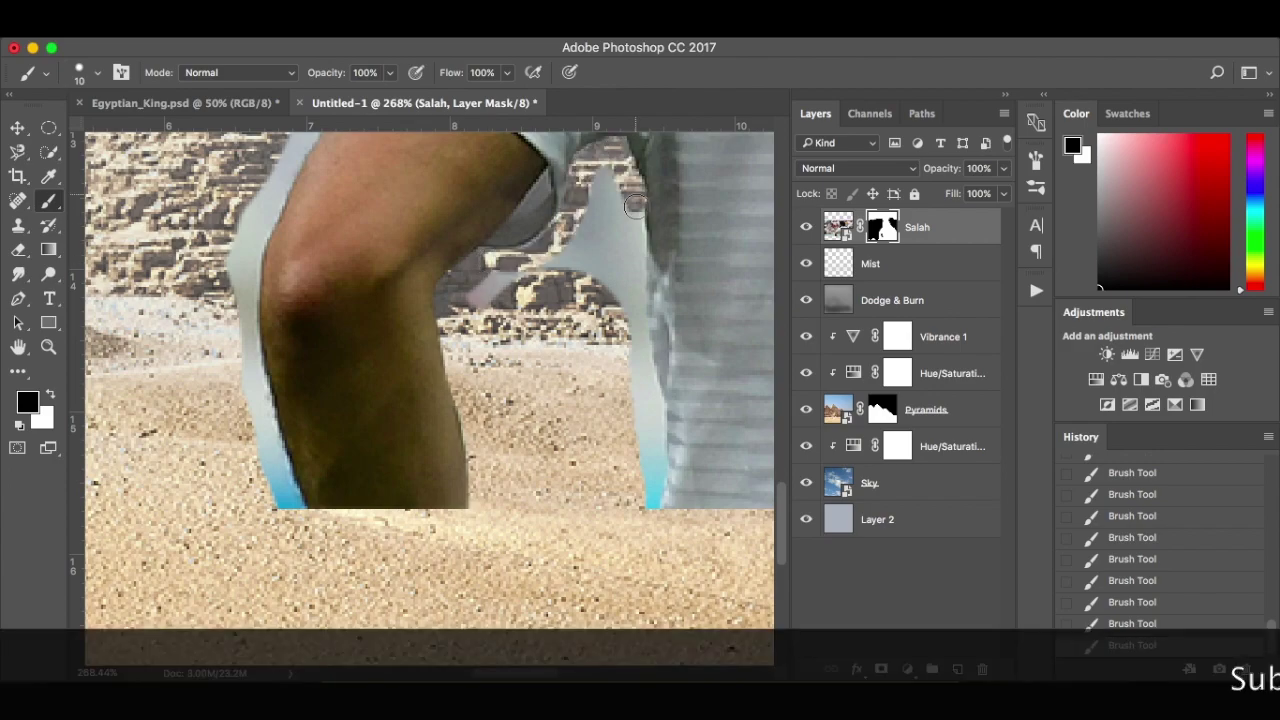
Enlarge the brush to 25 px and mask out the background between the shirt and the player's right arm
scroll(520, 270, right, 10)
scroll(562, 279, down, 3)
scroll(562, 279, right, 3)
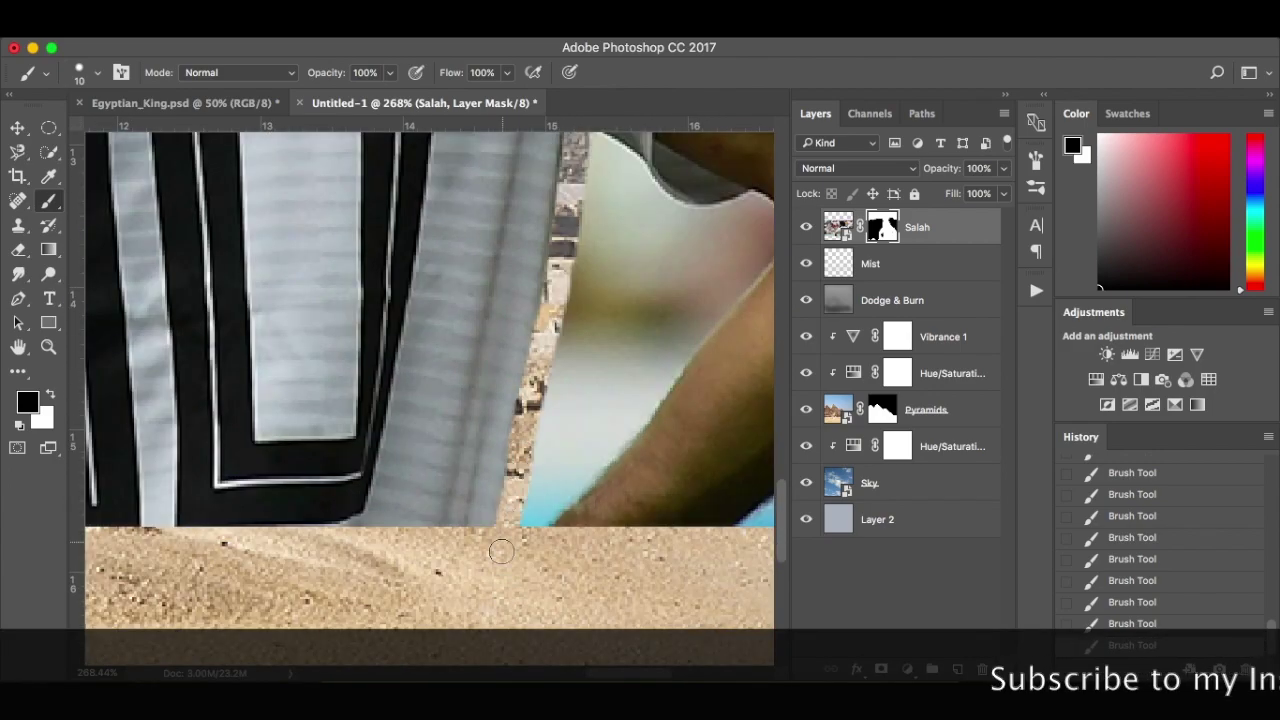
key(bracketright)
key(bracketright)
key(bracketright)
key(bracketright)
key(bracketright)
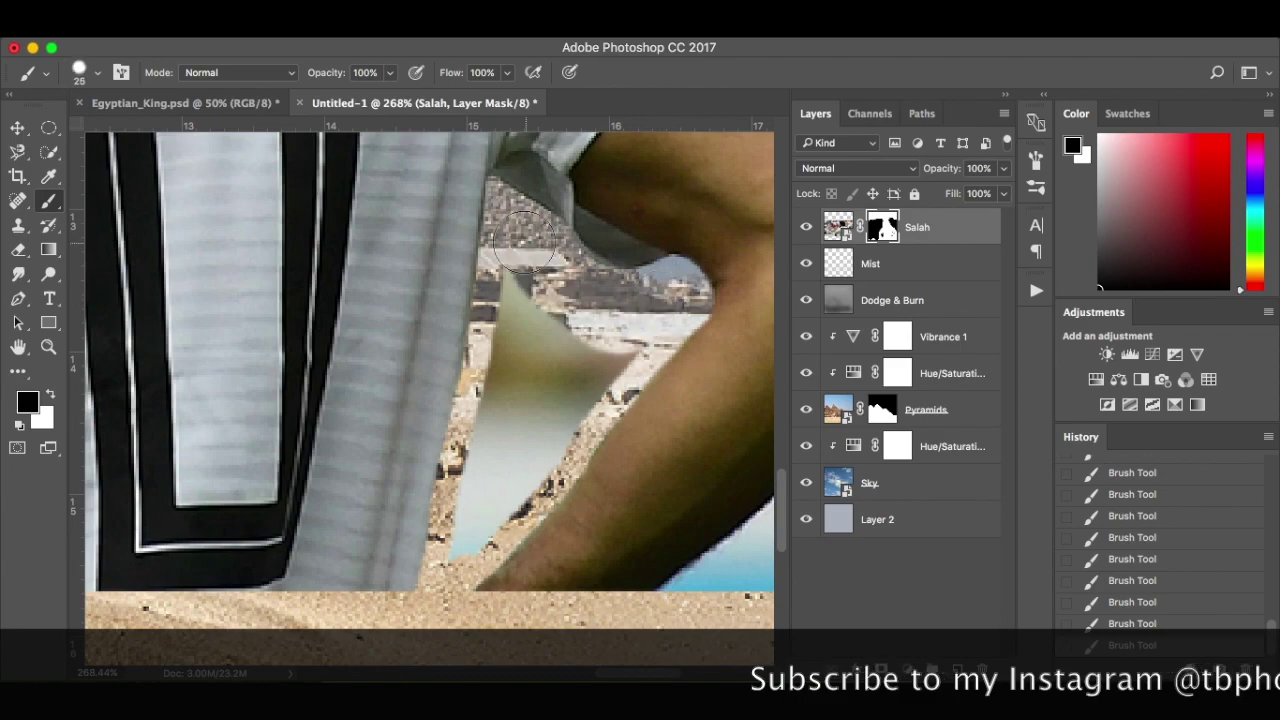
scroll(600, 350, up, 4)
scroll(600, 350, right, 3)
Mask out the leftover crowd along the player's right shoulder and outer right arm with a smaller brush
key(bracketleft)
scroll(600, 400, up, 5)
scroll(600, 400, left, 4)
drag(560, 320, 630, 410)
mouse_move(345, 255)
mouse_down()
mouse_move(540, 300)
mouse_move(718, 375)
mouse_up()
Mask out the crowd fringe along the player's face profile from the forehead to the beard with a fine brush
scroll(500, 300, up, 10)
scroll(500, 300, left, 8)
key(bracketright)
scroll(273, 304, down, 6)
scroll(273, 304, left, 3)
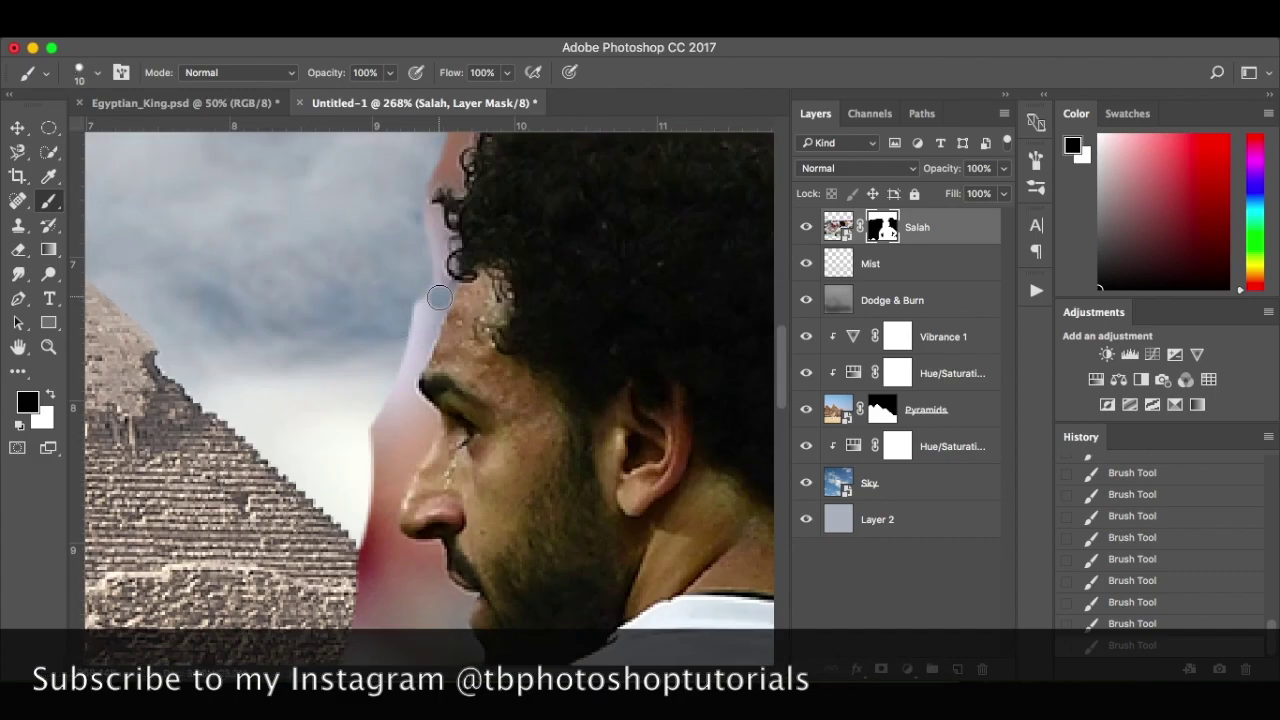
scroll(437, 410, down, 3)
scroll(437, 410, right, 1)
key(bracketleft)
key(bracketleft)
key(bracketleft)
key(bracketleft)
key(bracketright)
mouse_move(437, 410)
mouse_down()
mouse_move(440, 510)
mouse_move(340, 400)
mouse_up()
Enlarge the brush to 25 px and mask out the leftover background along the player's left shoulder and outer arm
scroll(486, 383, down, 4)
scroll(486, 383, left, 4)
scroll(486, 383, down, 5)
key(bracketright)
key(bracketright)
scroll(420, 470, down, 6)
scroll(420, 470, left, 3)
scroll(365, 405, down, 3)
scroll(603, 374, up, 10)
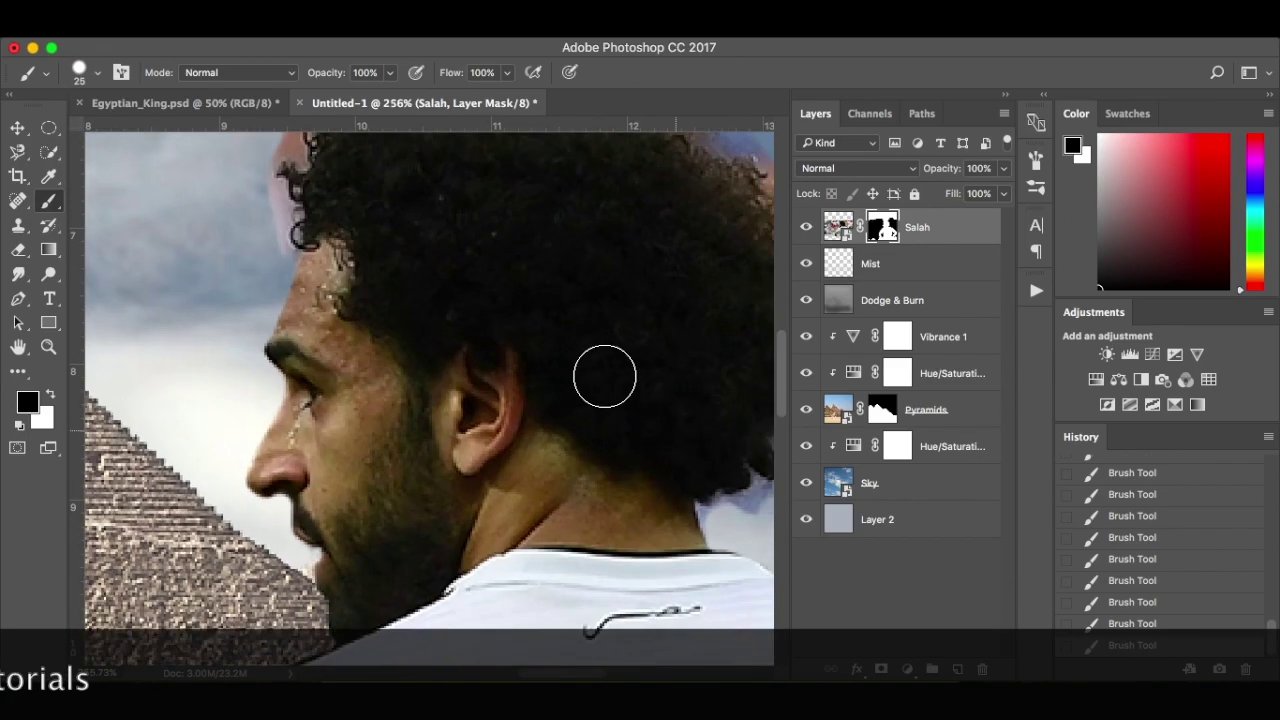
Set the brush to a soft round tip of 6 px with 0% hardness for the hair edges
scroll(603, 390, down, 3)
scroll(605, 422, up, 2)
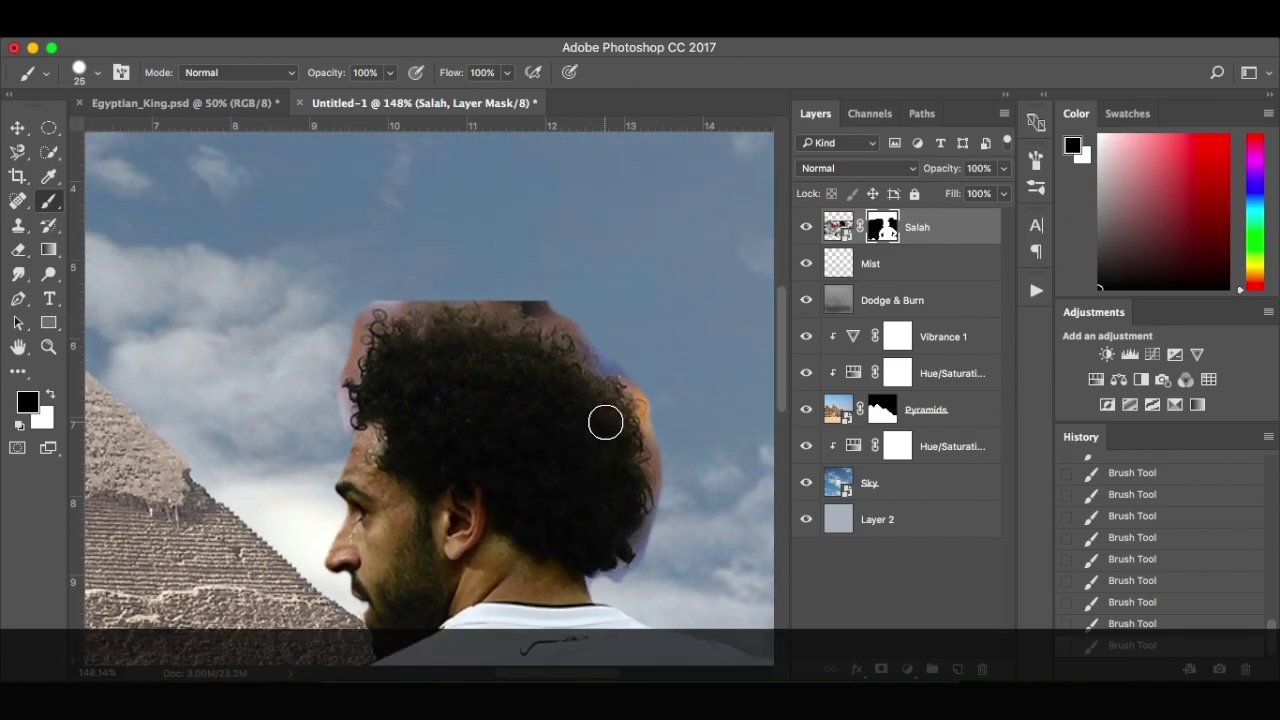
scroll(605, 422, up, 4)
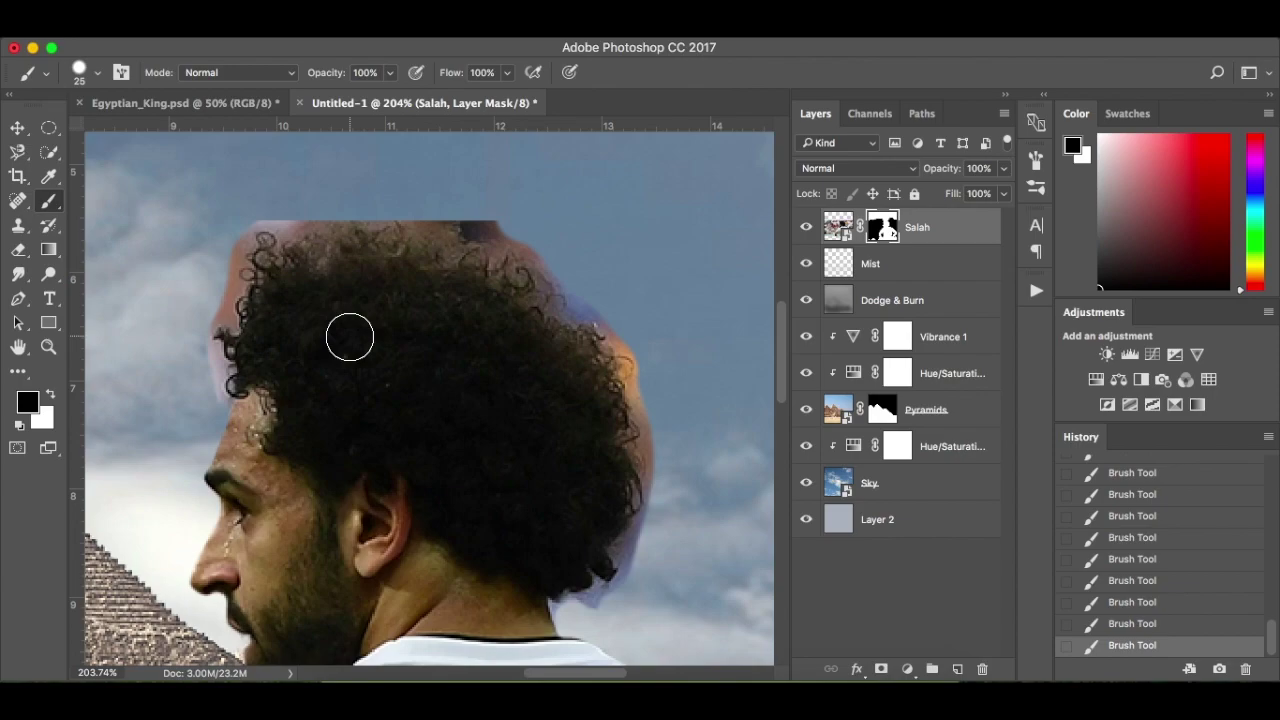
scroll(350, 337, up, 4)
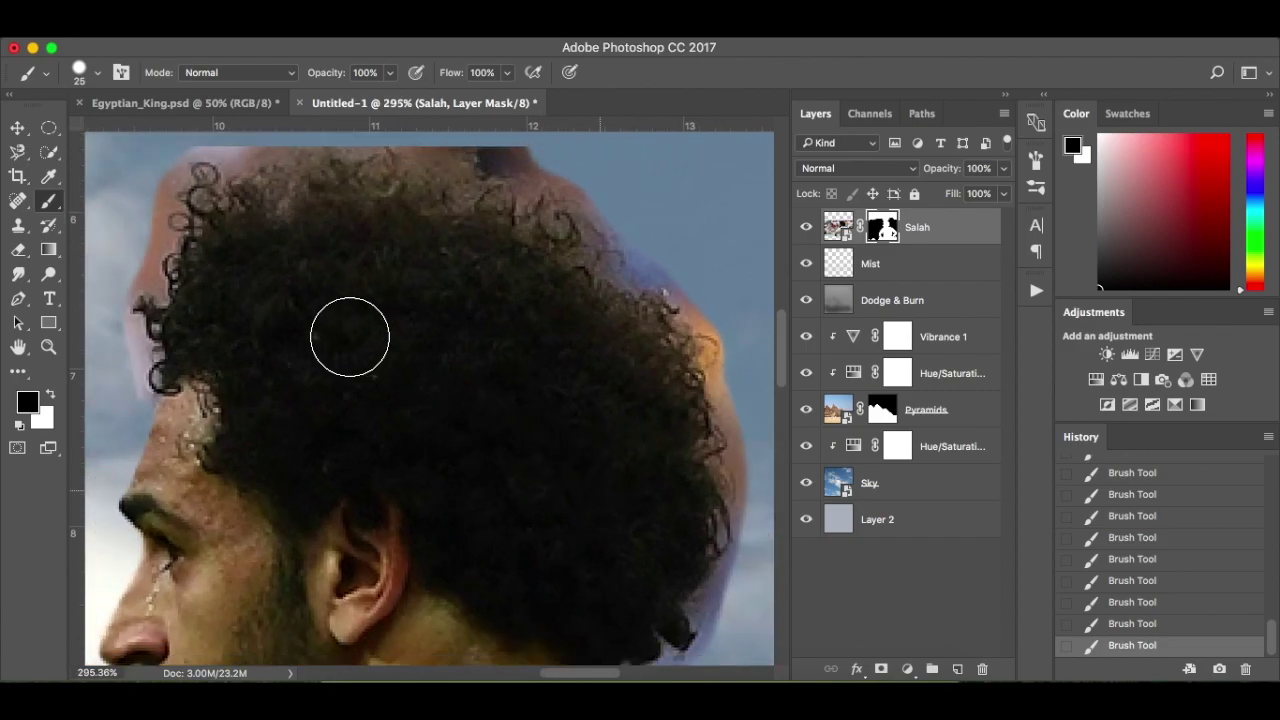
scroll(350, 337, down, 5)
key(bracketleft)
key(bracketleft)
key(bracketleft)
key(bracketleft)
key(bracketleft)
key(bracketleft)
key(bracketleft)
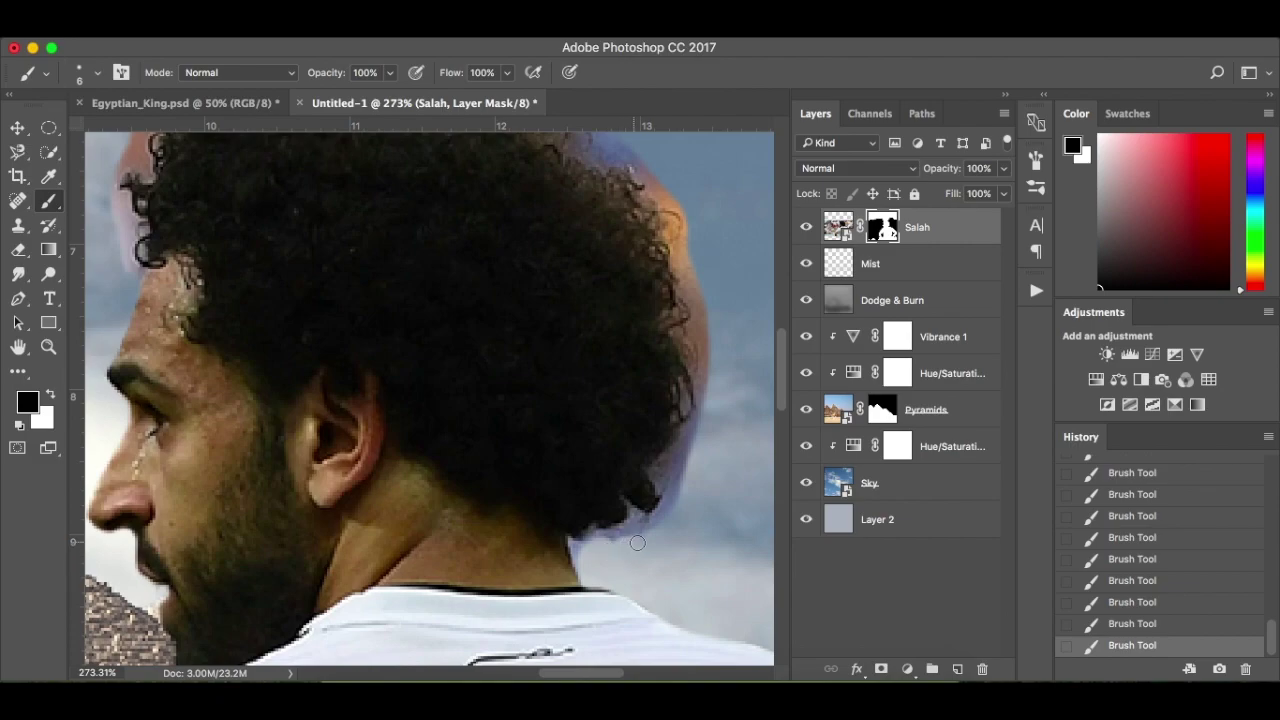
right_click(688, 451)
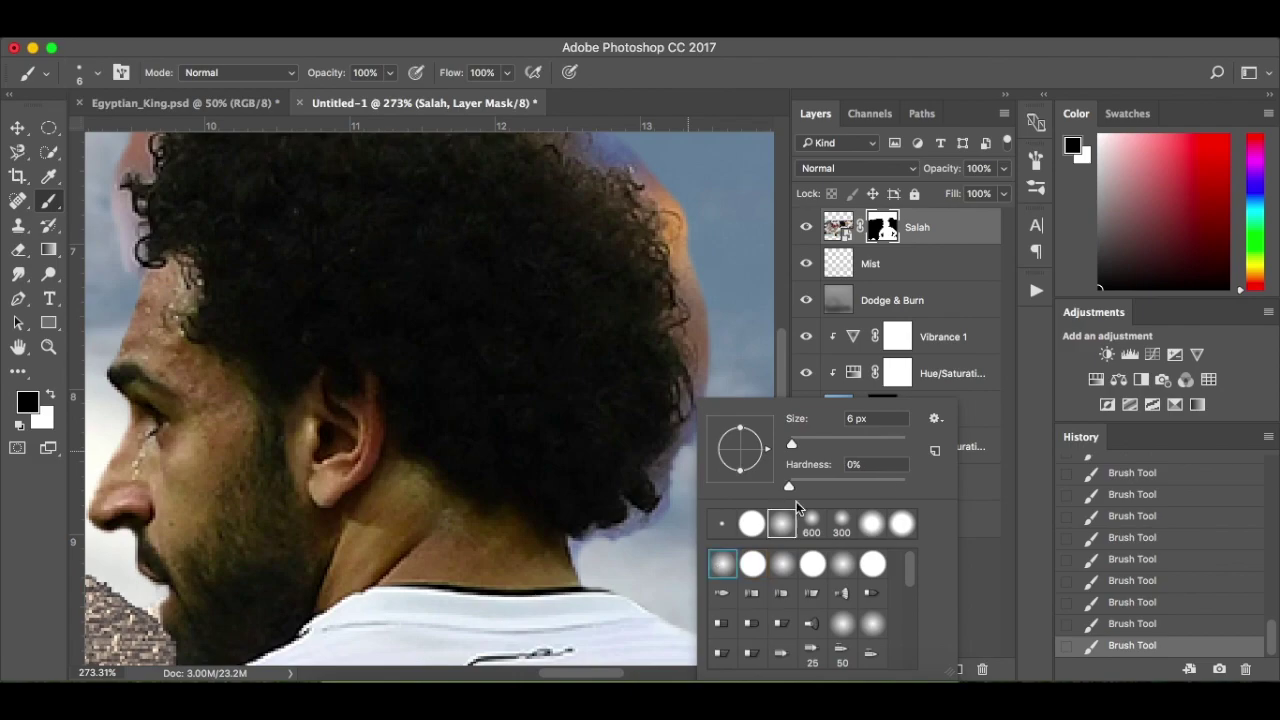
click(728, 309)
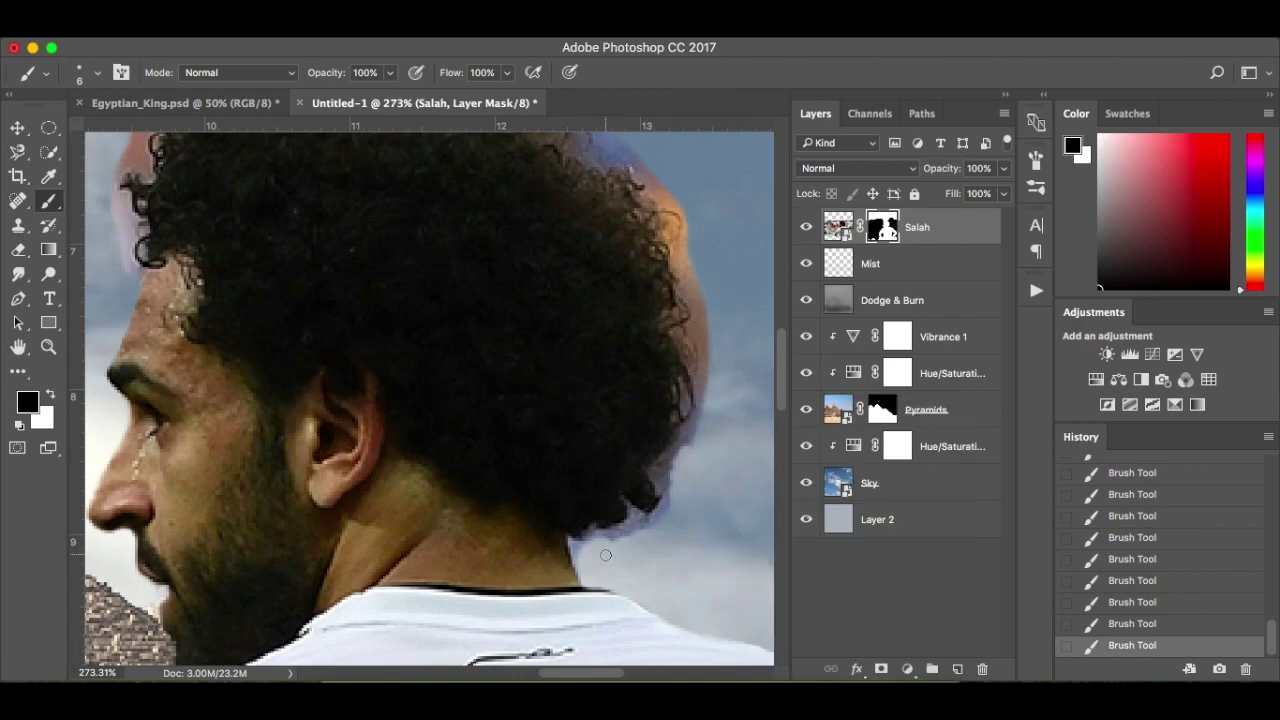
Mask out the coloured fringe around the hair, from the nape over the top of the head to the forehead
mouse_move(585, 558)
mouse_down()
mouse_move(669, 507)
mouse_move(667, 476)
mouse_move(706, 395)
mouse_move(695, 332)
mouse_move(687, 289)
mouse_up()
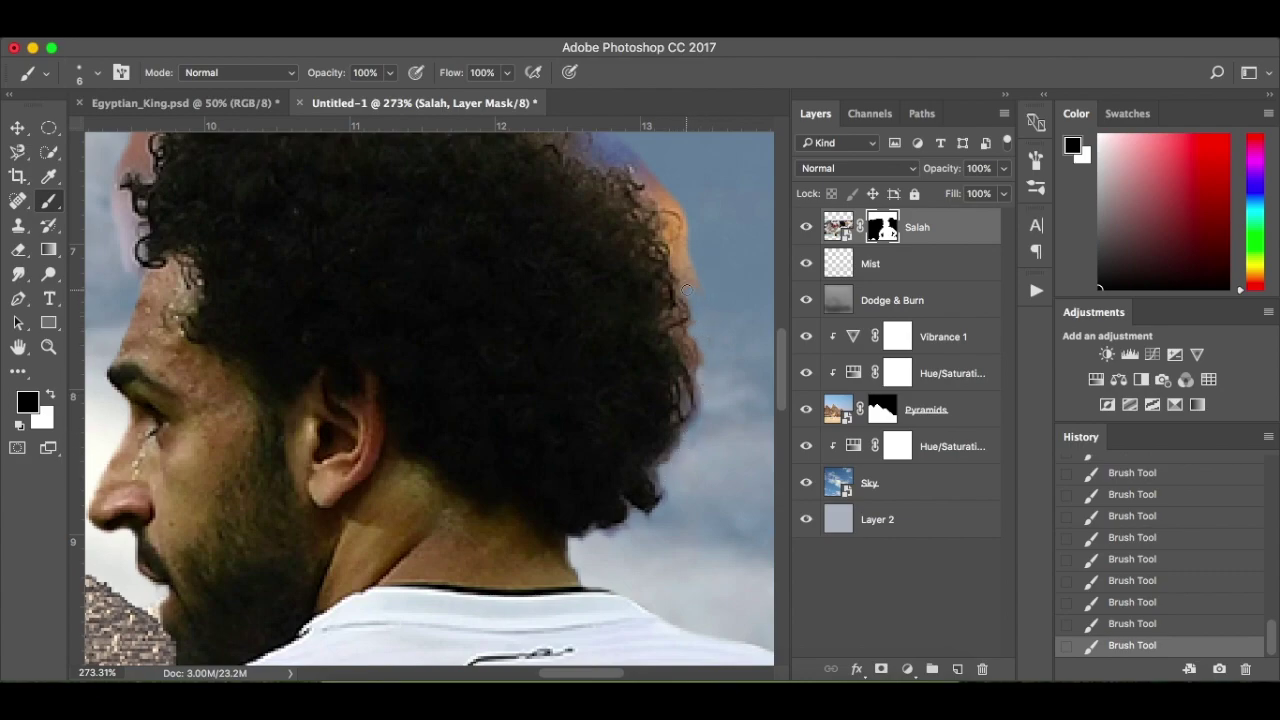
scroll(700, 320, up, 5)
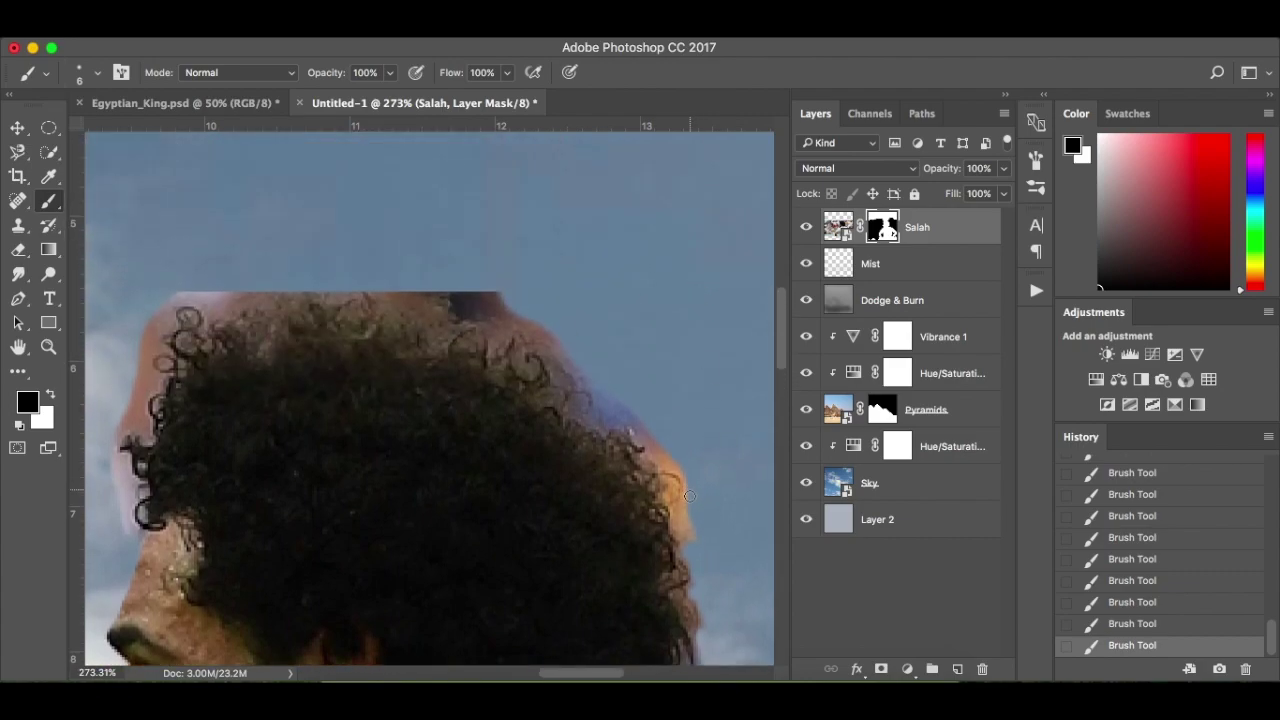
drag(692, 501, 678, 469)
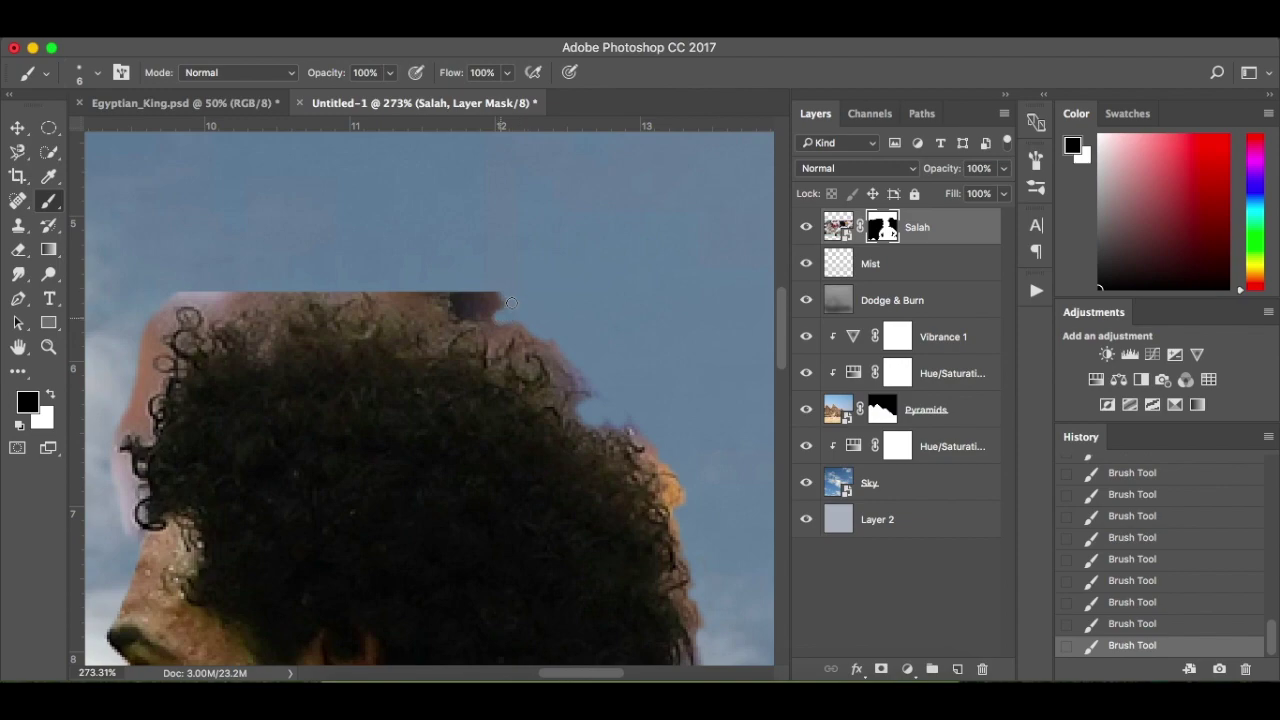
mouse_move(500, 295)
mouse_down()
mouse_move(456, 296)
mouse_move(492, 309)
mouse_move(442, 286)
mouse_move(406, 294)
mouse_move(441, 292)
mouse_up()
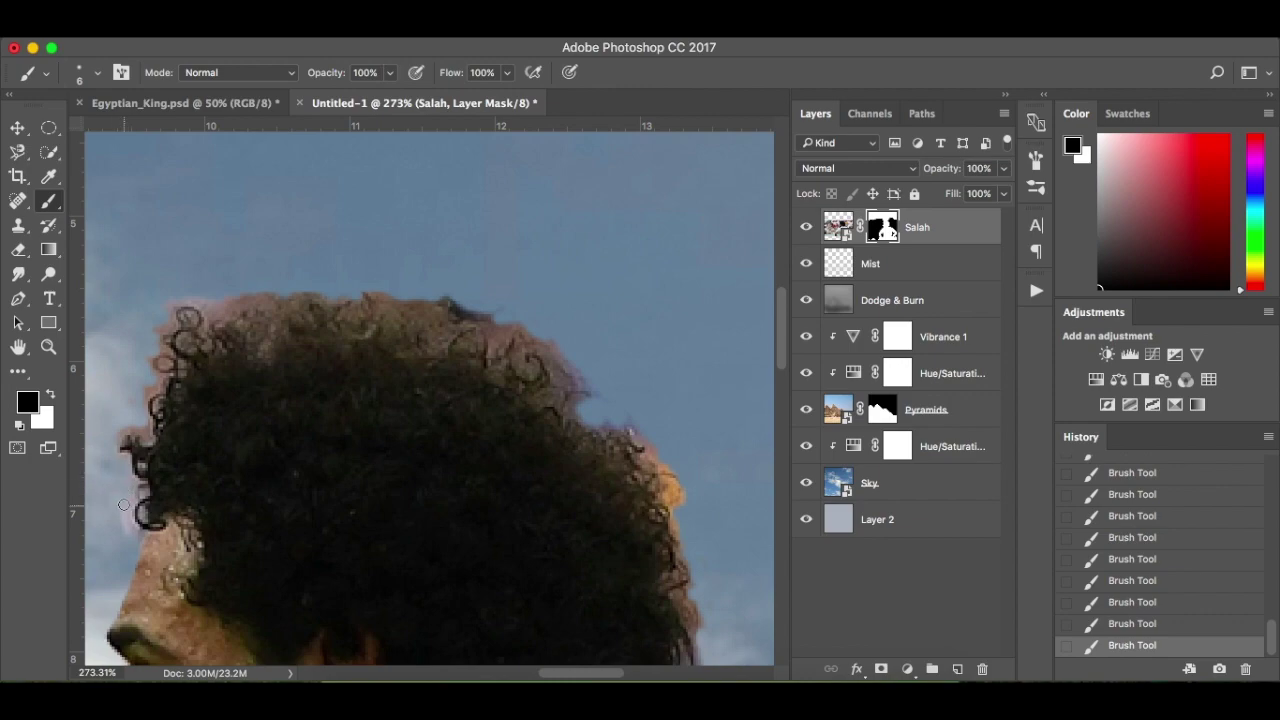
Lower the brush opacity and flow to 30% each and softly fade the fringe at the top edge of the hair
scroll(116, 495, right, 1)
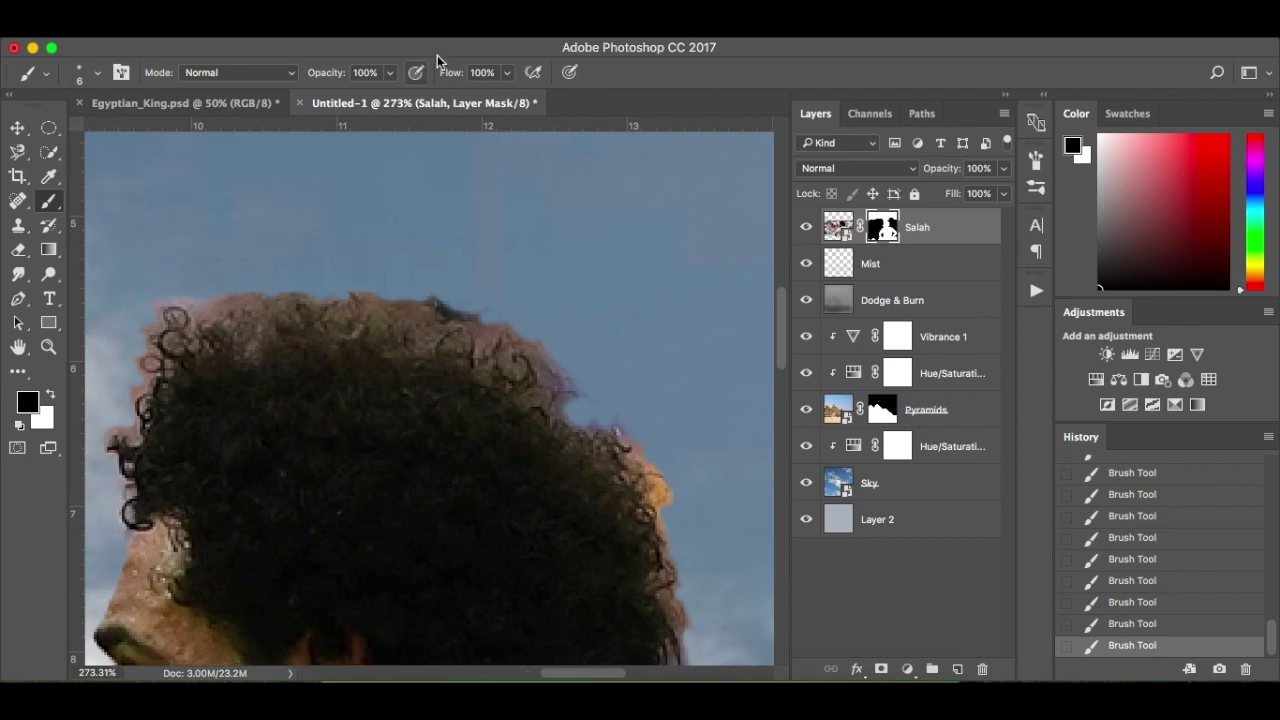
click(391, 73)
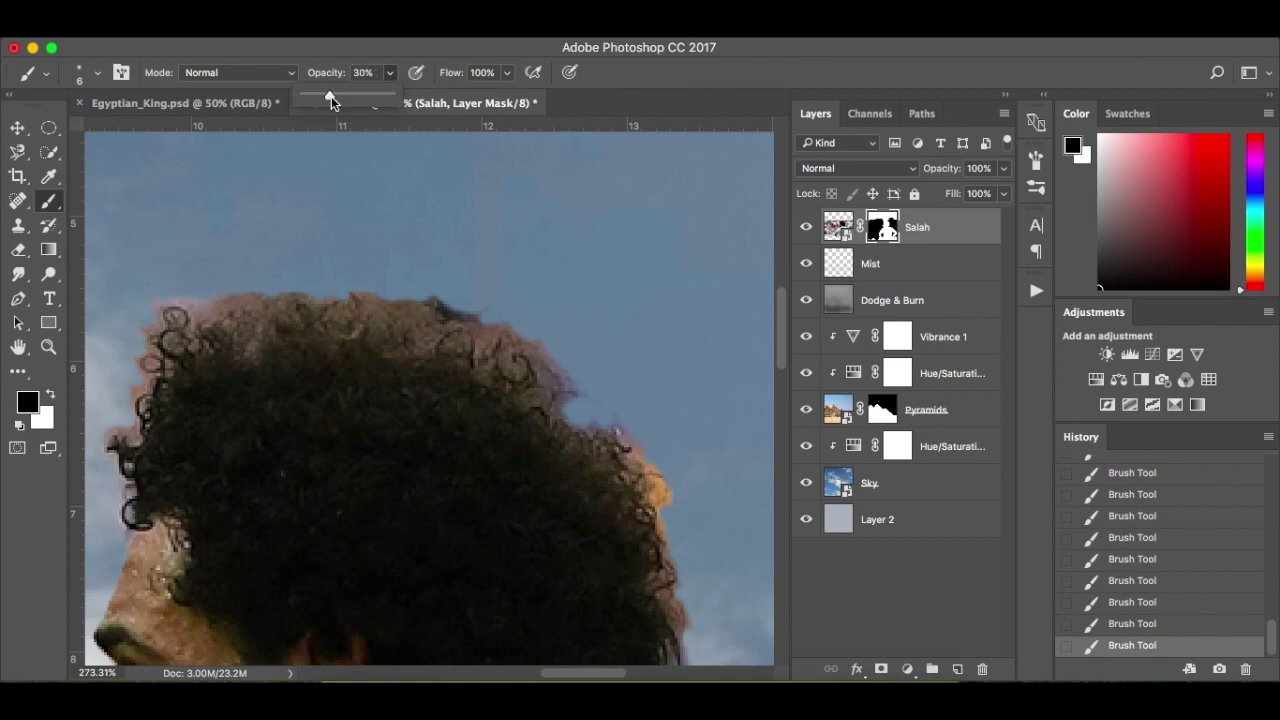
click(508, 73)
click(454, 95)
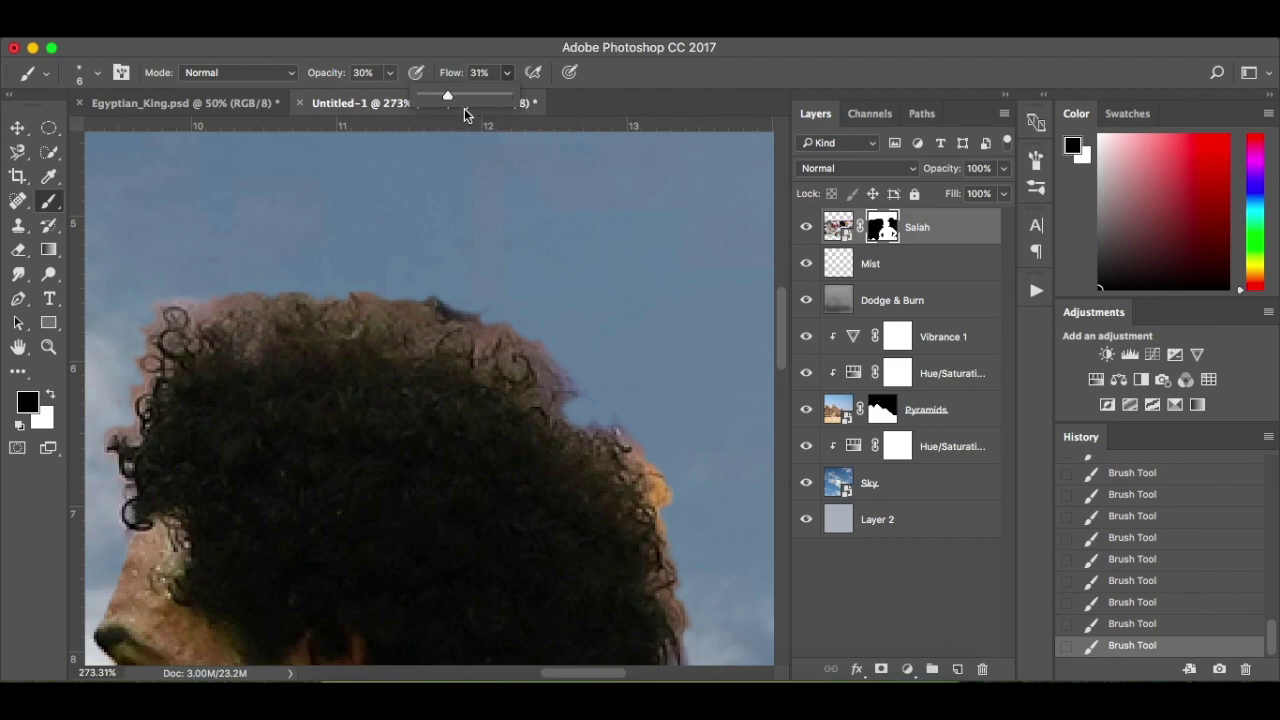
click(213, 274)
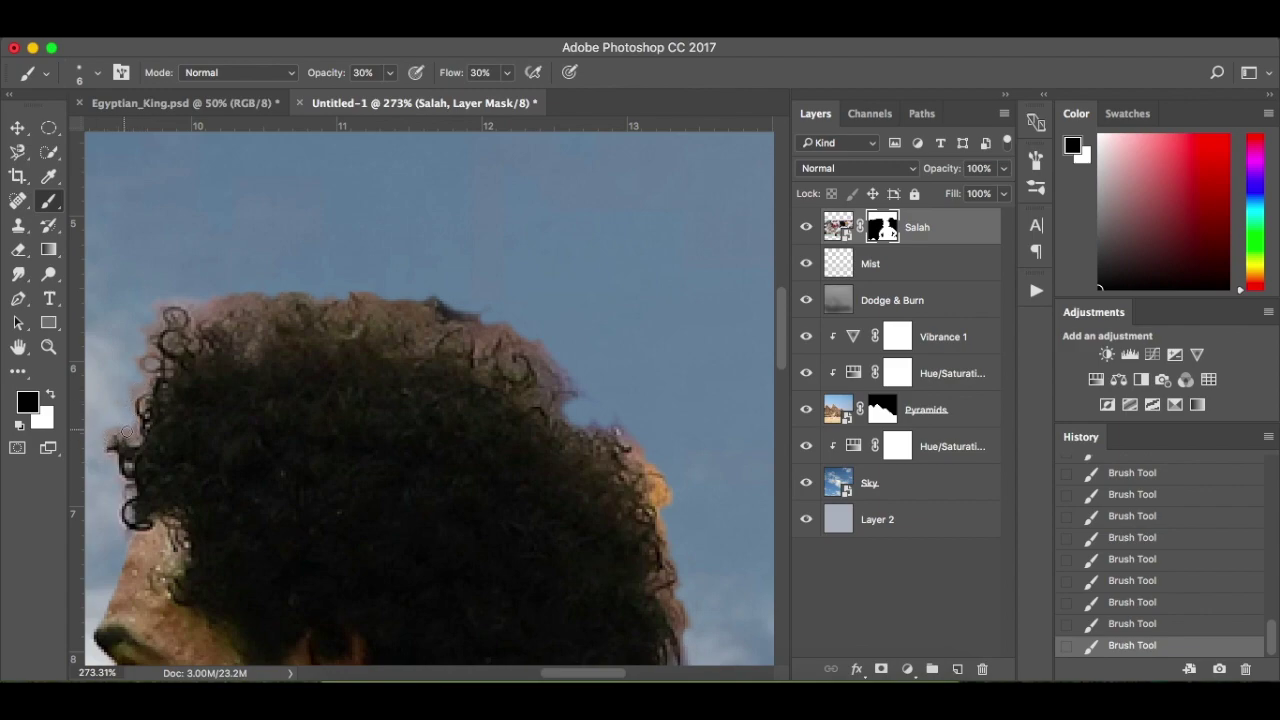
Raise the brush opacity to 35% and keep fading the background tint among the curls at the top of the head
scroll(115, 432, down, 3)
scroll(115, 432, left, 3)
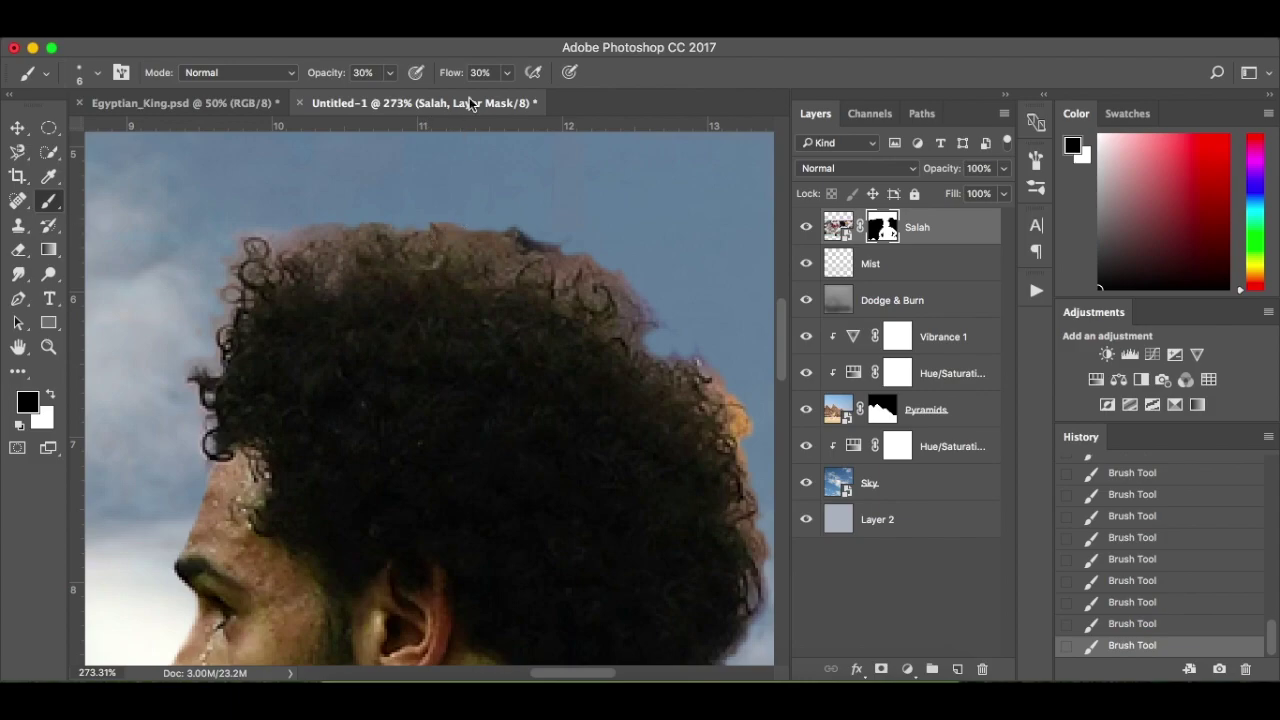
click(392, 74)
click(409, 222)
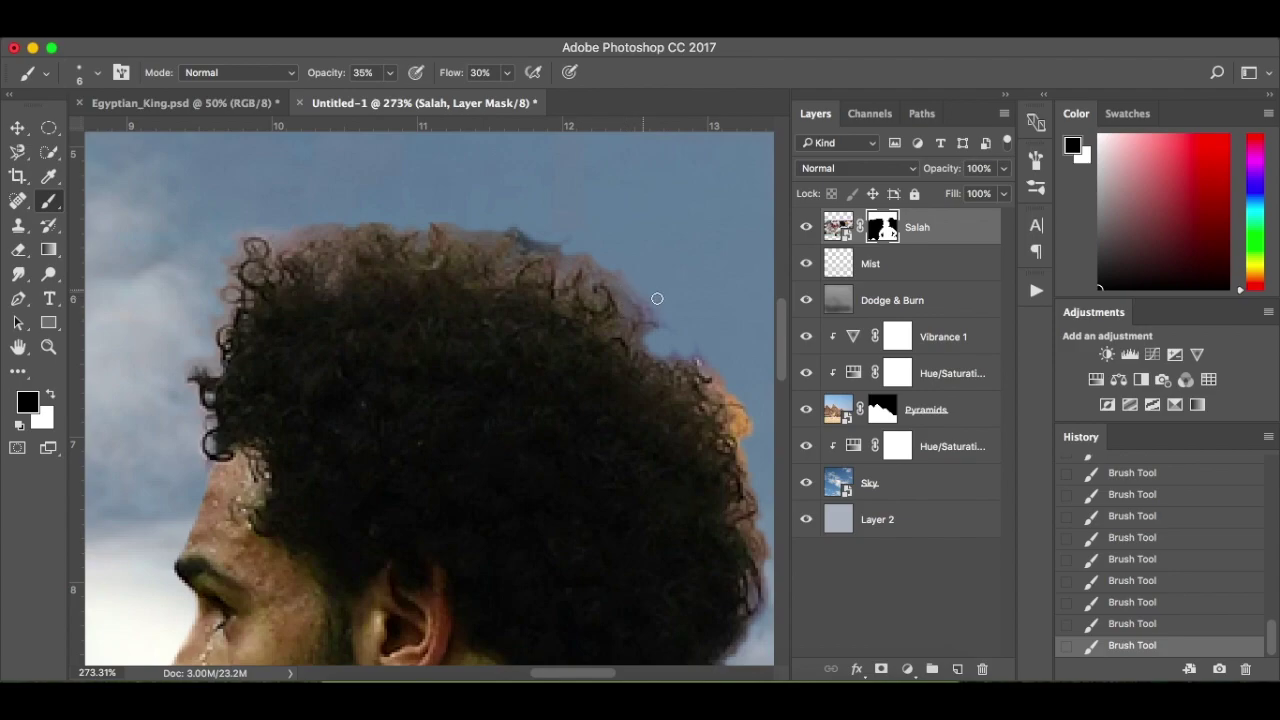
Shrink the brush to 2 px and raise its opacity to 40% for finer work on the hair mask
key(bracketleft)
key(bracketleft)
key(bracketleft)
click(391, 73)
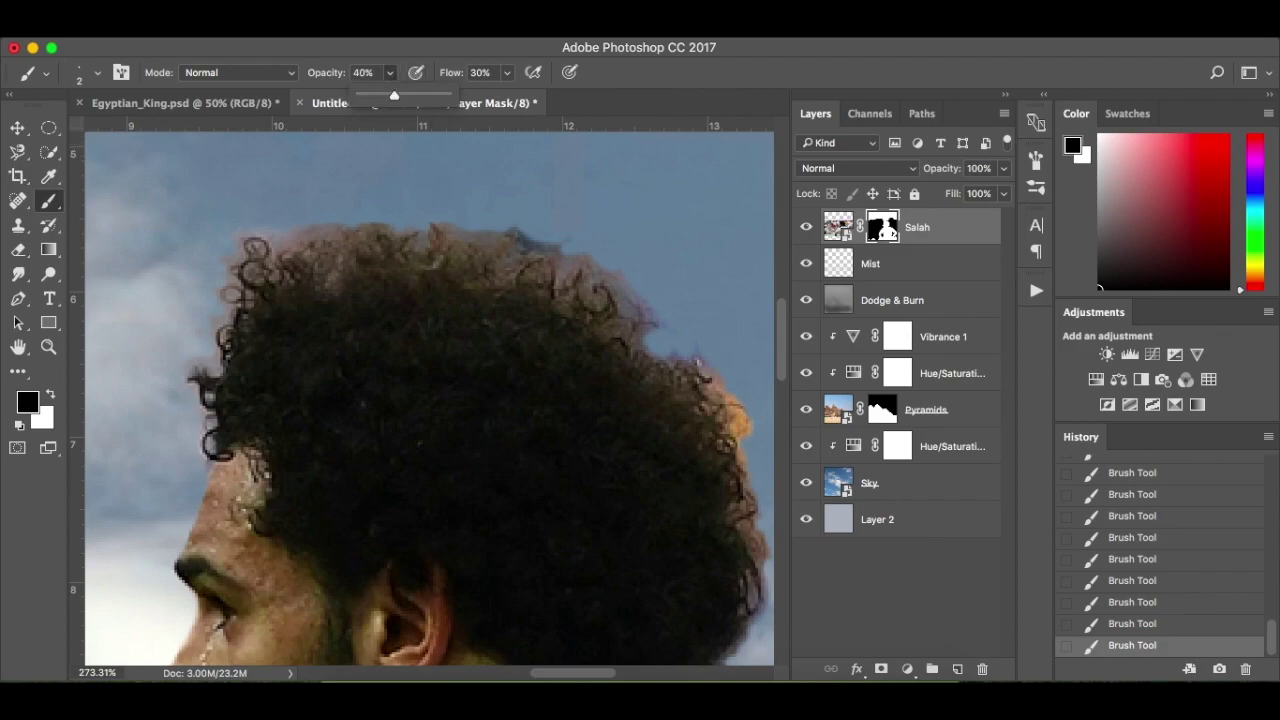
key(Return)
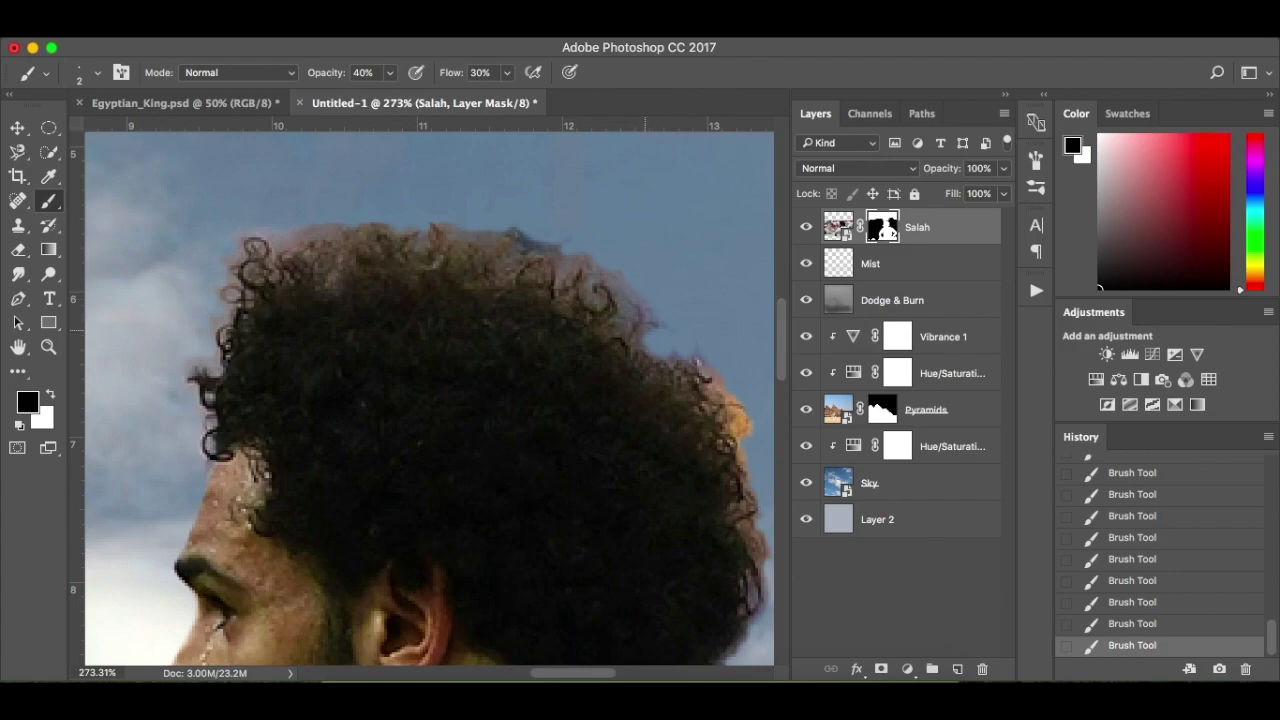
Set the brush flow to 40% and mask out the orange fringe along the back of the head
scroll(679, 400, right, 3)
scroll(679, 400, down, 1)
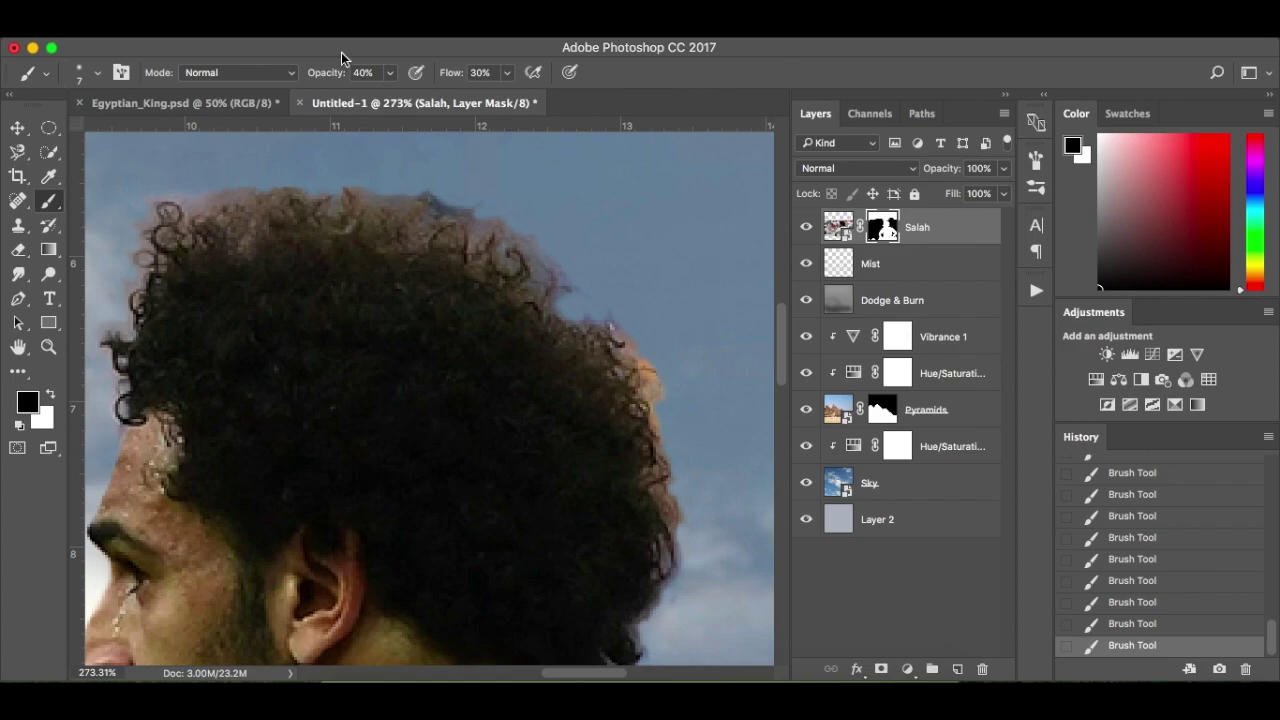
click(509, 72)
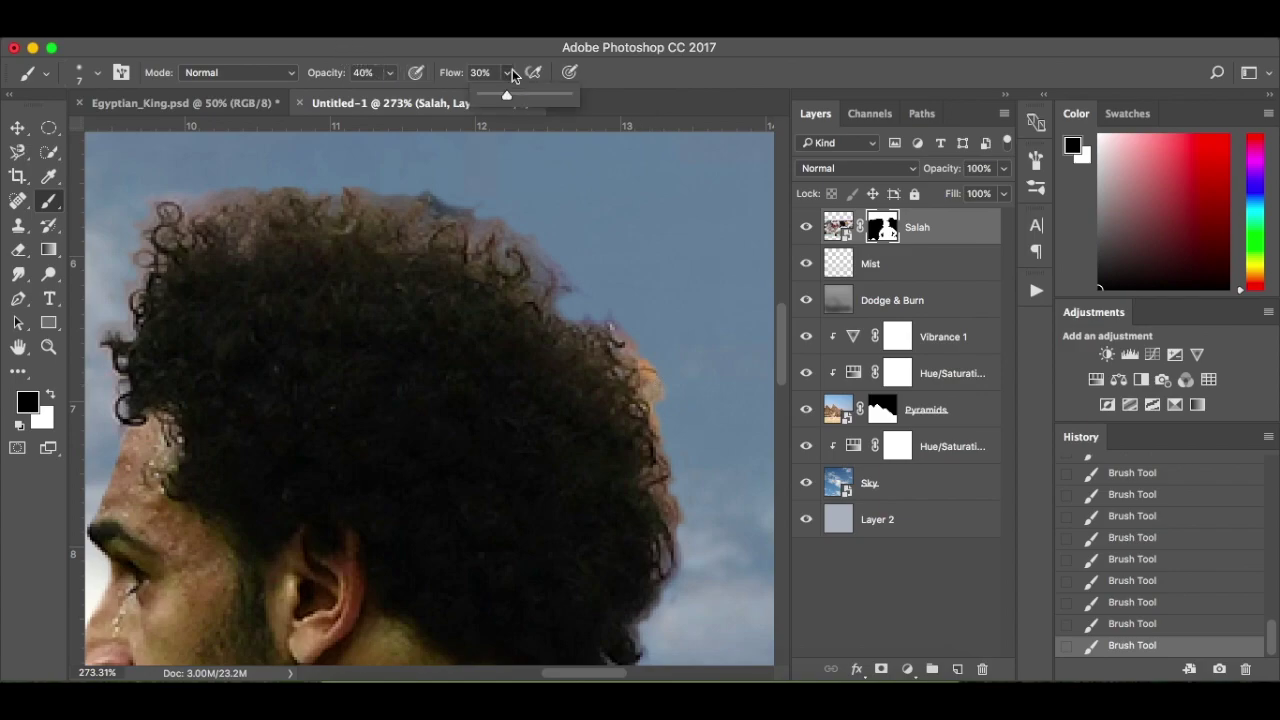
click(663, 402)
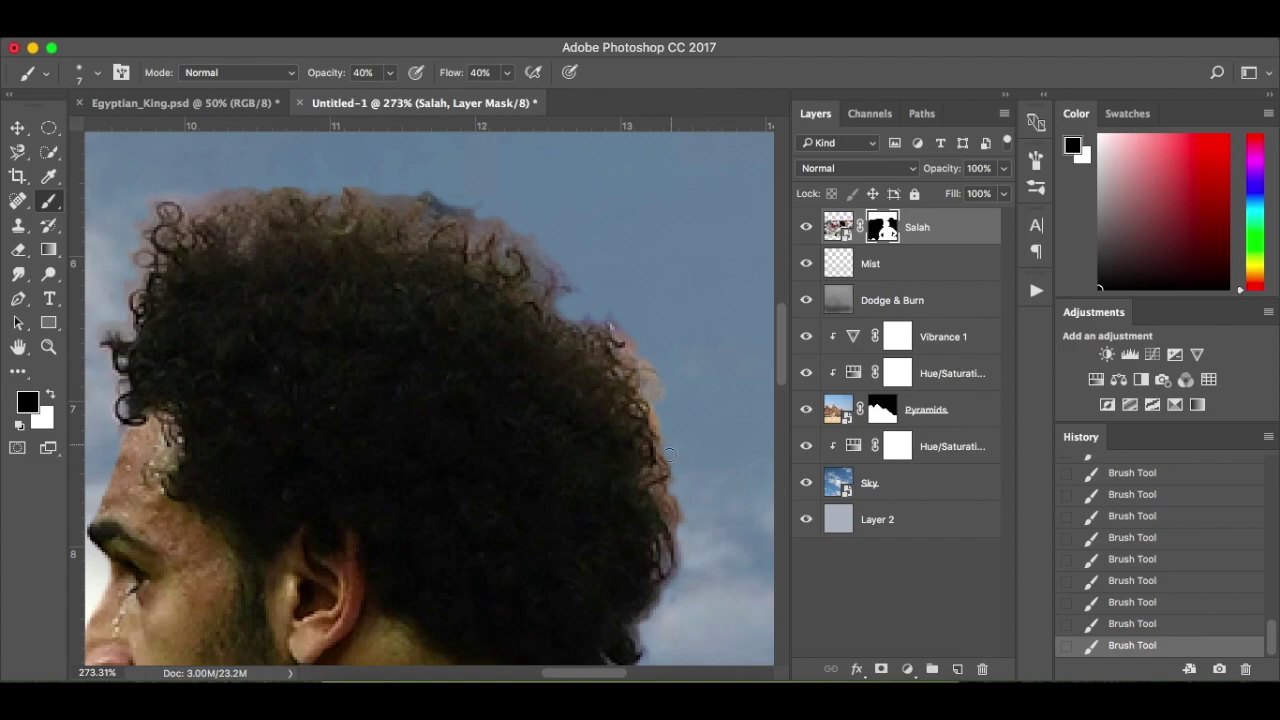
scroll(655, 410, down, 2)
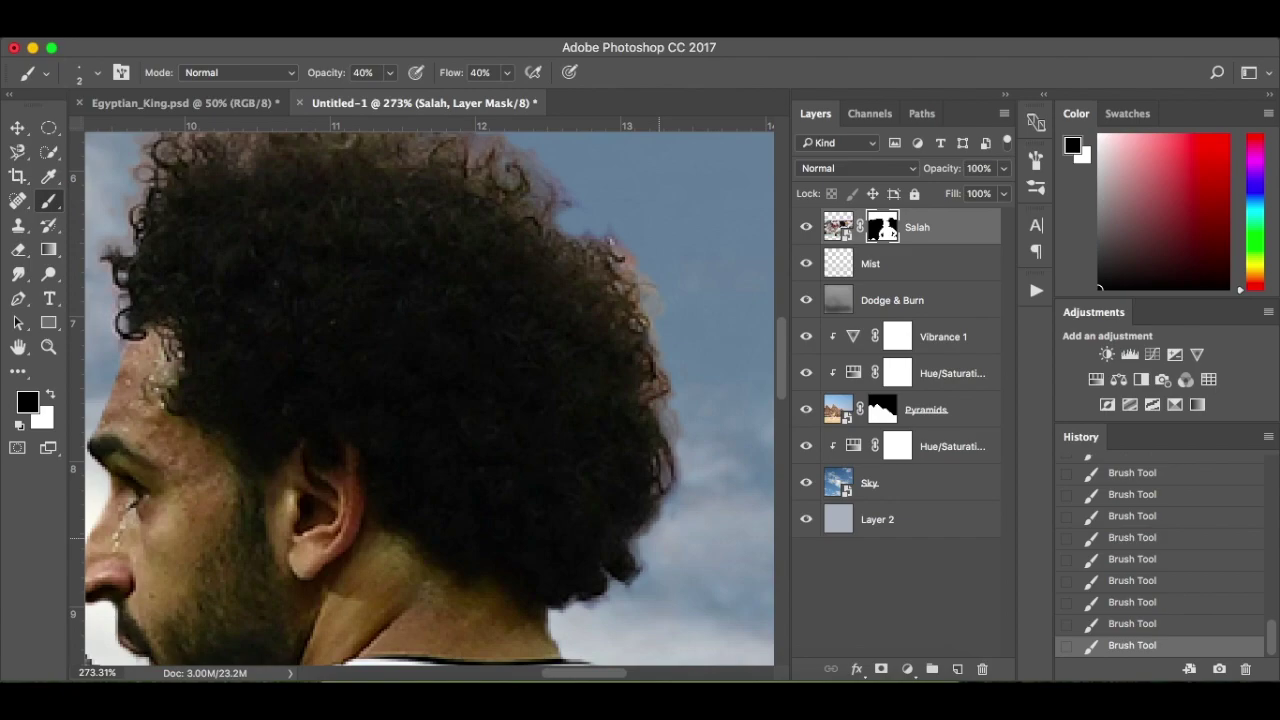
Raise the brush opacity to 50% and flow to 49%, and fade the background tint among the curls along the top of the head
right_click(651, 294)
key(Return)
key(5)
scroll(673, 439, up, 3)
mouse_move(585, 279)
mouse_down()
mouse_move(556, 246)
mouse_move(366, 235)
mouse_move(255, 247)
mouse_move(237, 283)
mouse_up()
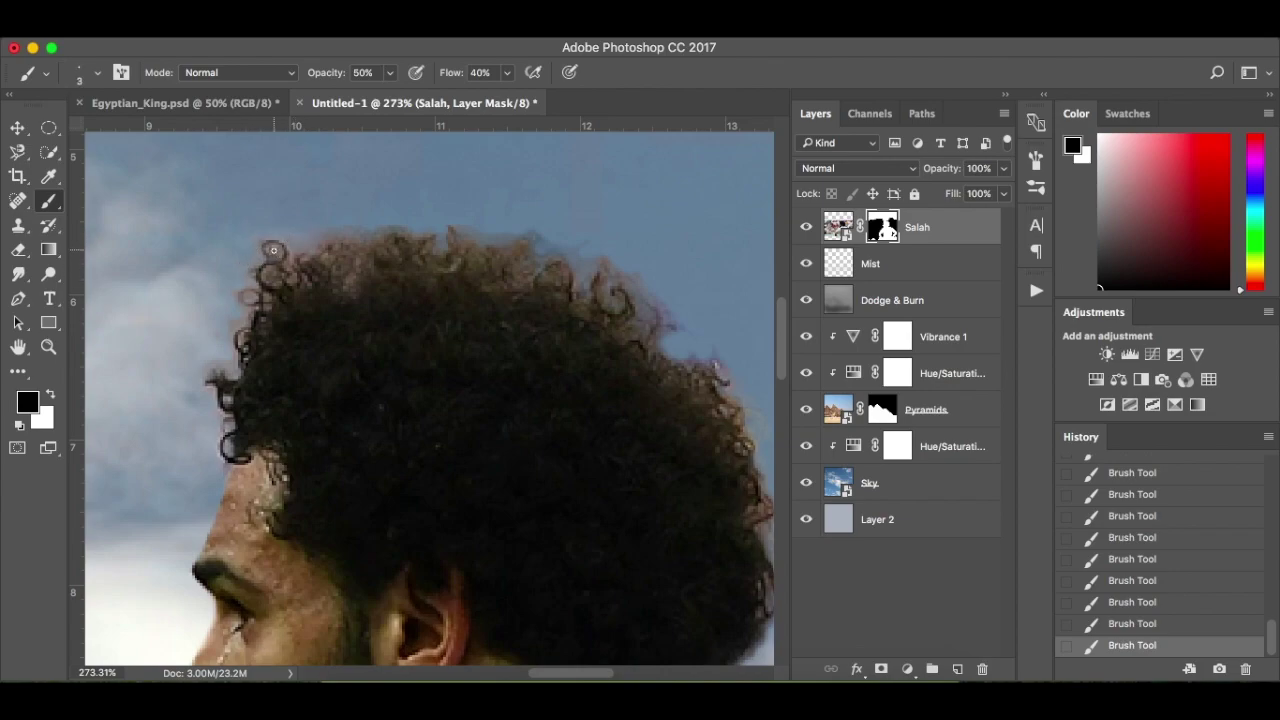
key(bracketleft)
key(bracketleft)
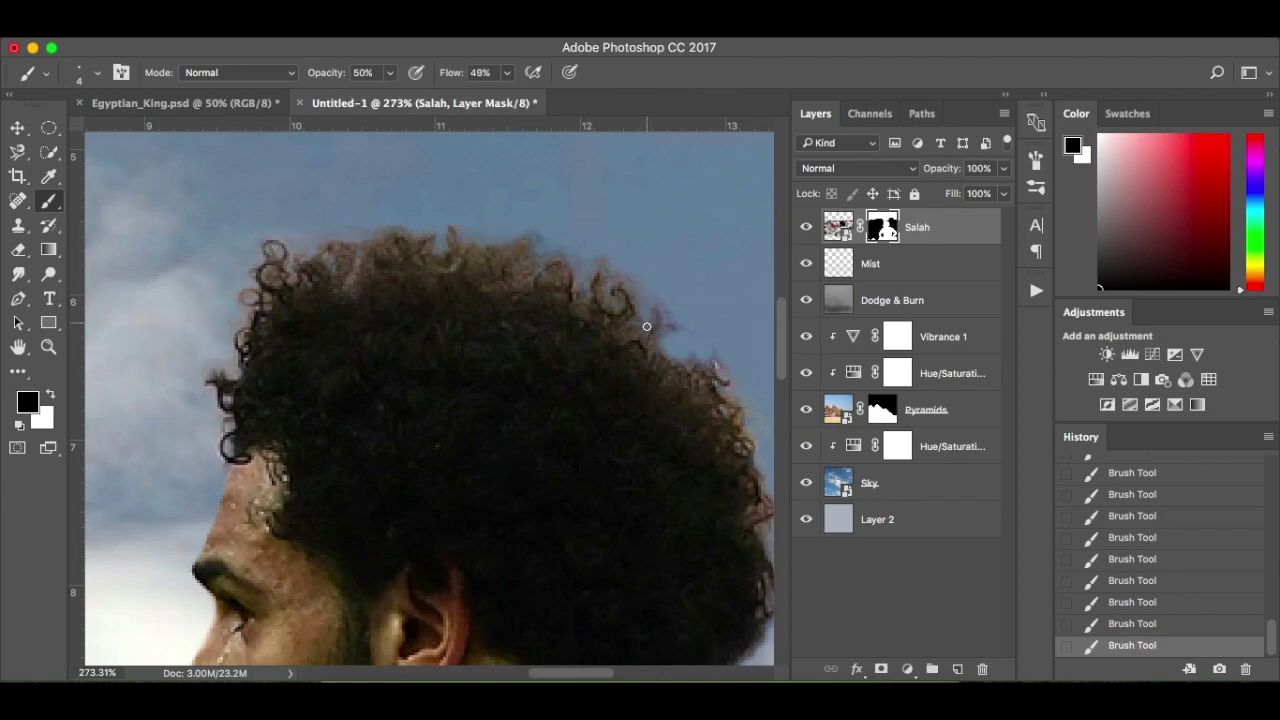
Mask the remaining reddish tint from the curls down the back of the head with the 2 px brush
scroll(581, 288, right, 3)
scroll(581, 288, down, 3)
drag(557, 318, 603, 462)
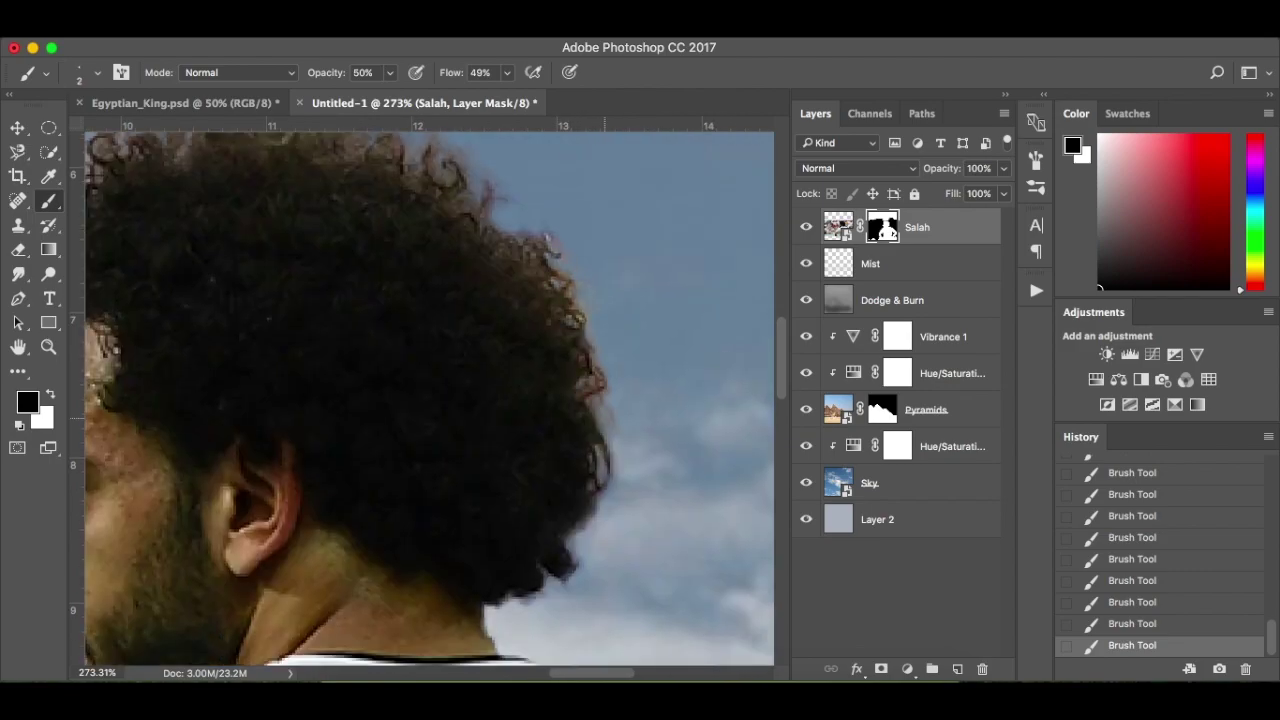
scroll(430, 400, up, 2)
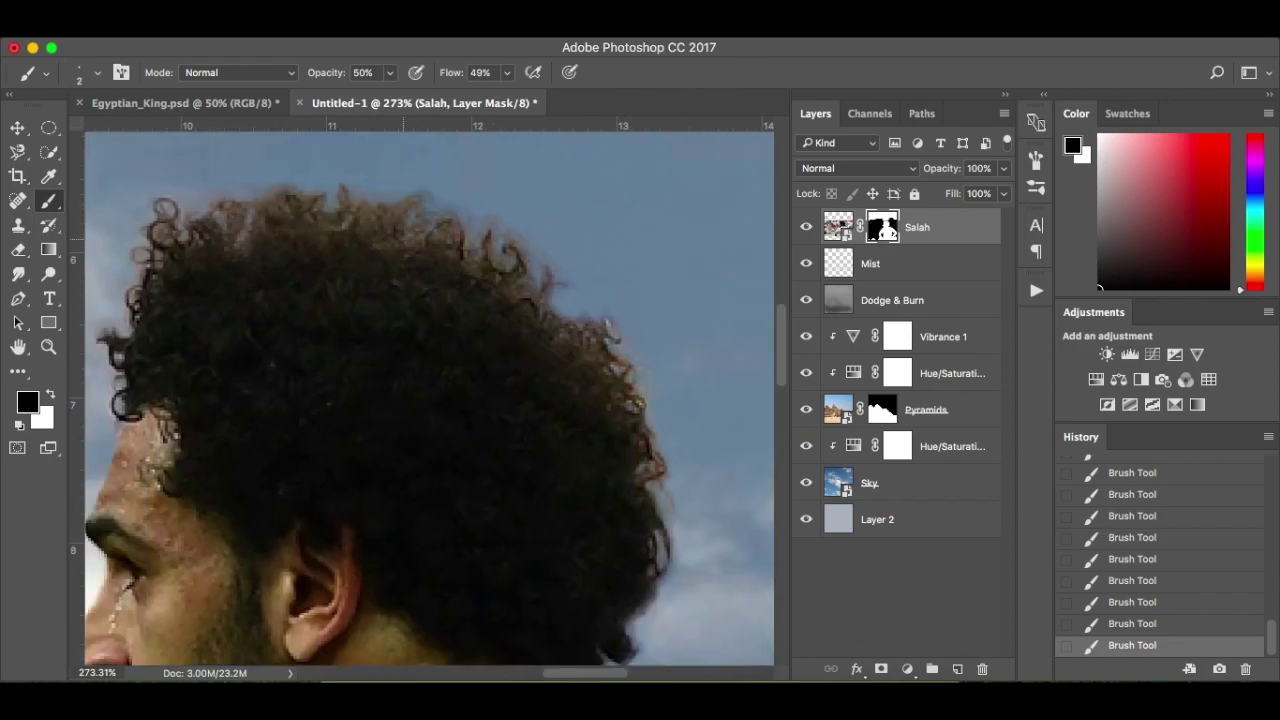
Free-transform the Salah layer to about 117.5% and shift it right, with the figure's base on the canvas's lower edge
key(super+0)
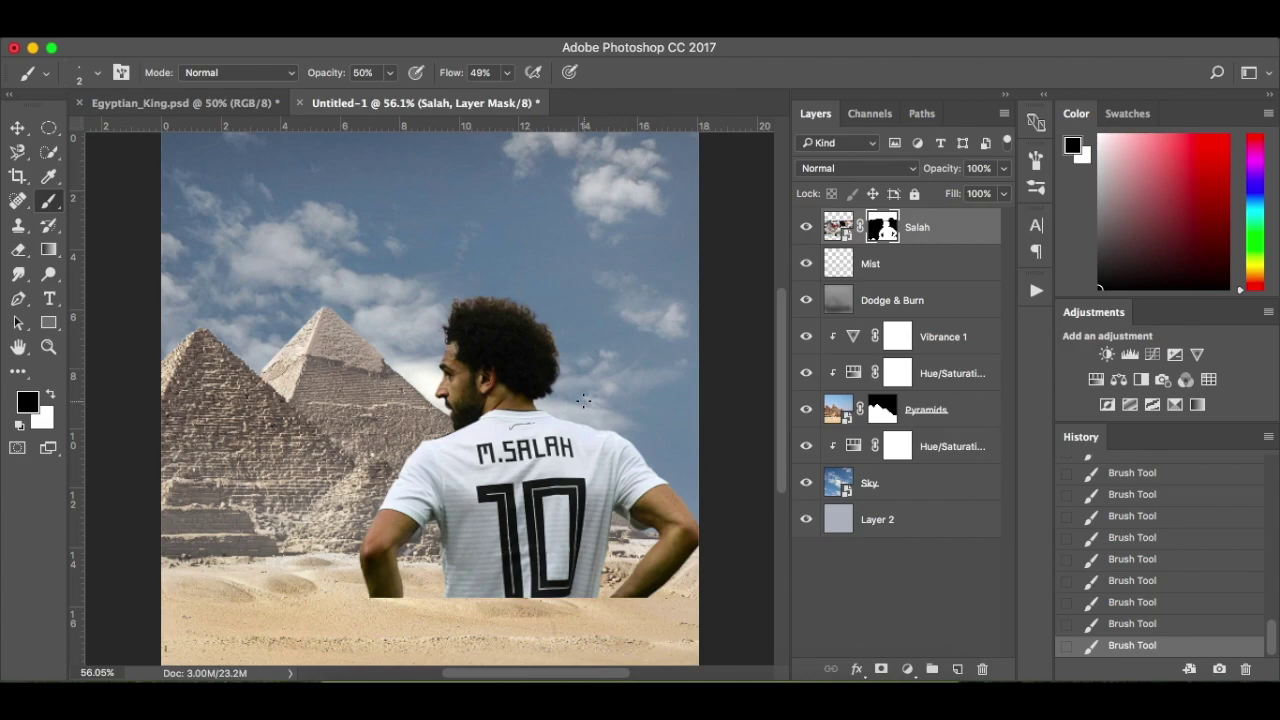
scroll(596, 400, up, 3)
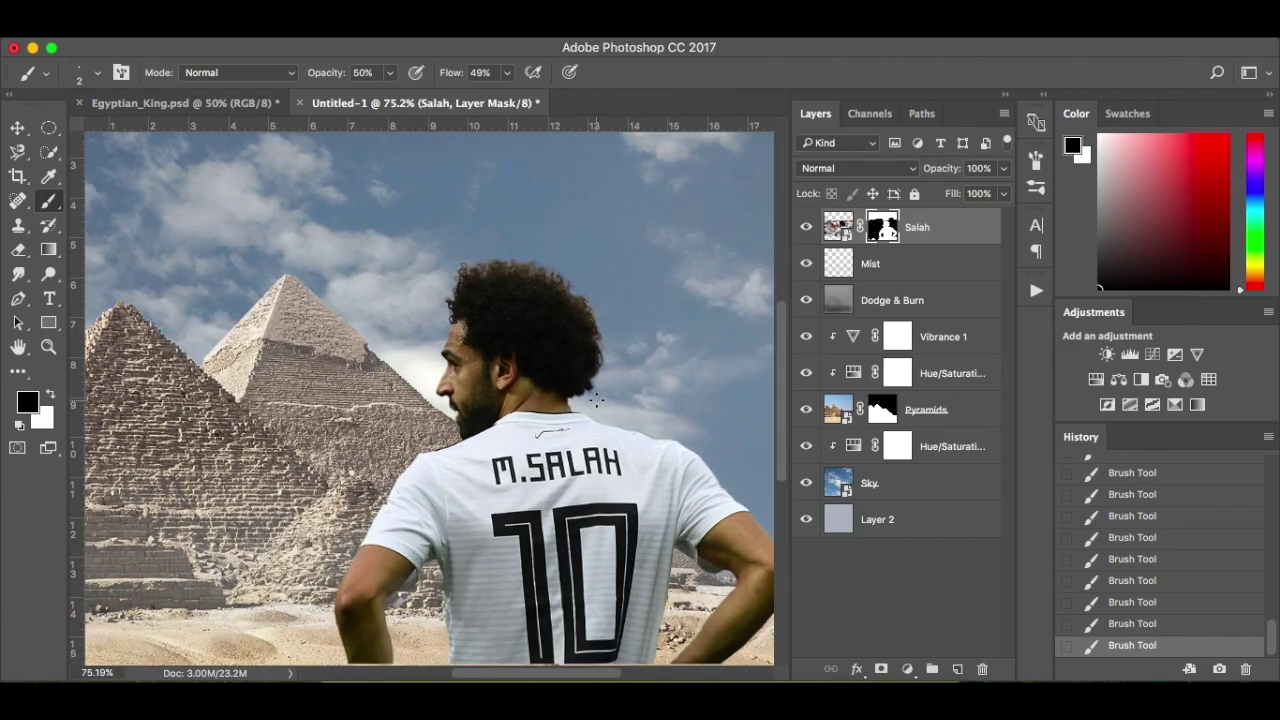
scroll(596, 400, down, 1)
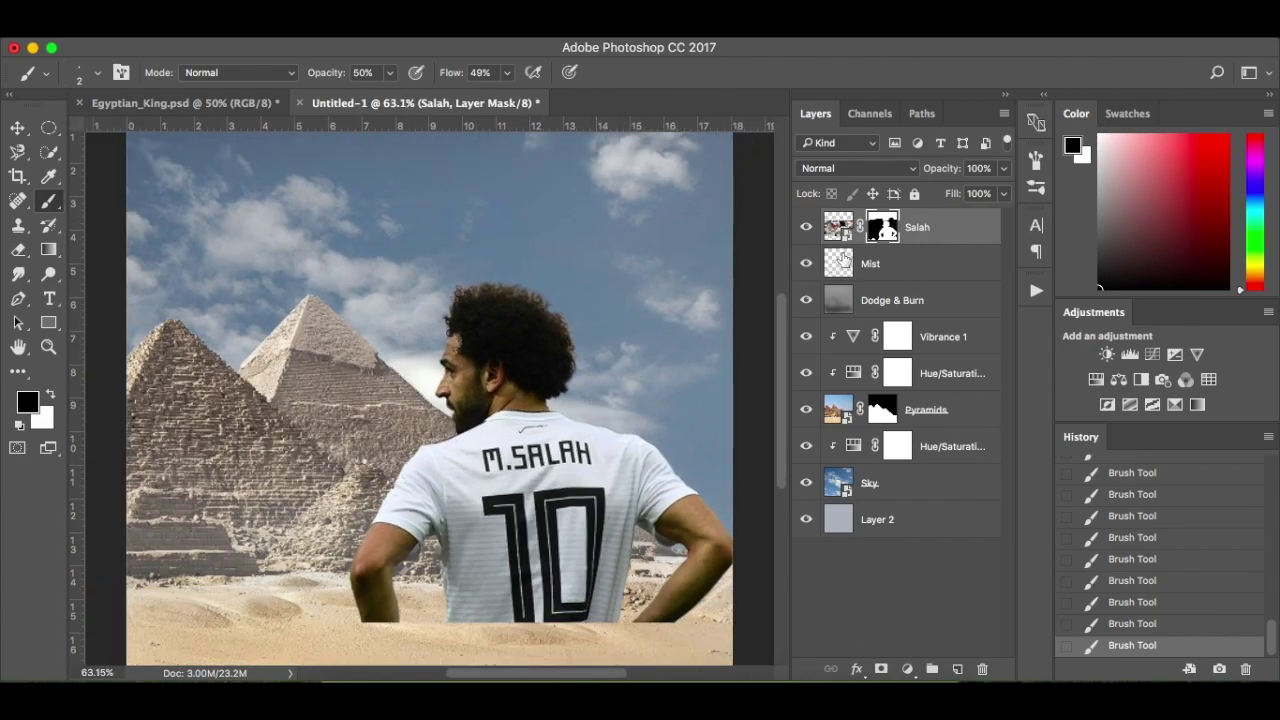
key(super+t)
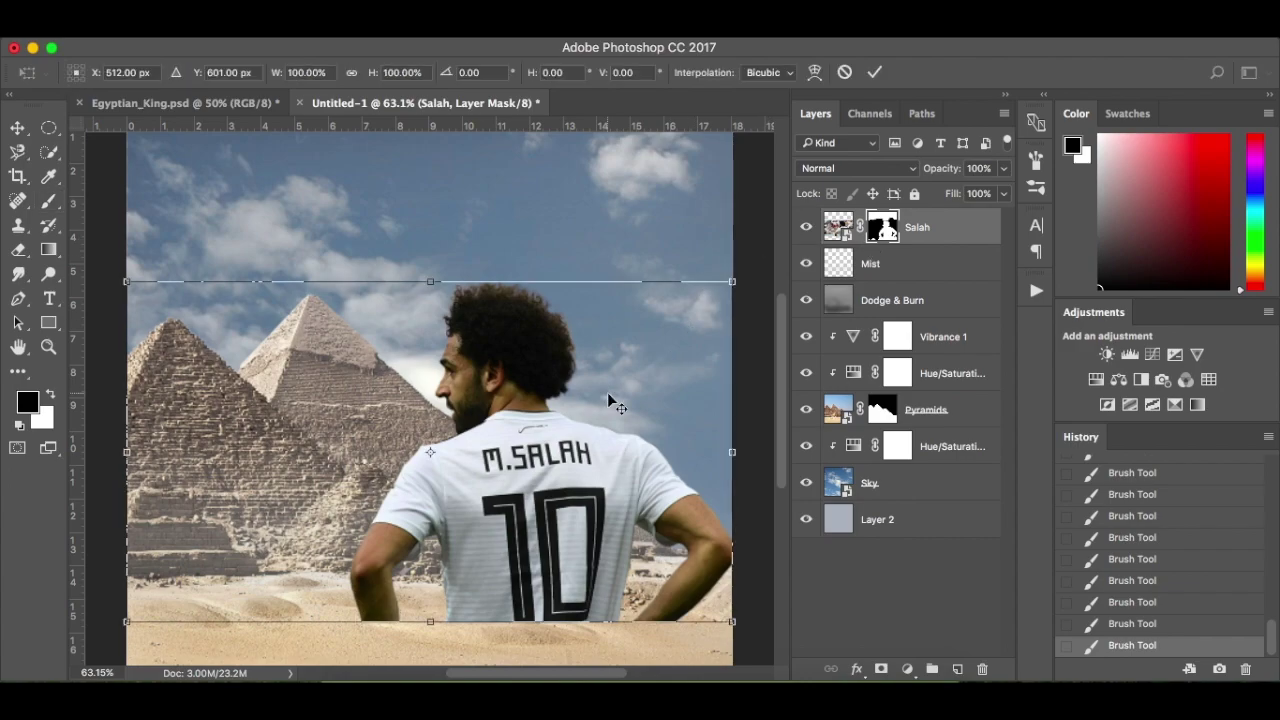
drag(546, 462, 658, 513)
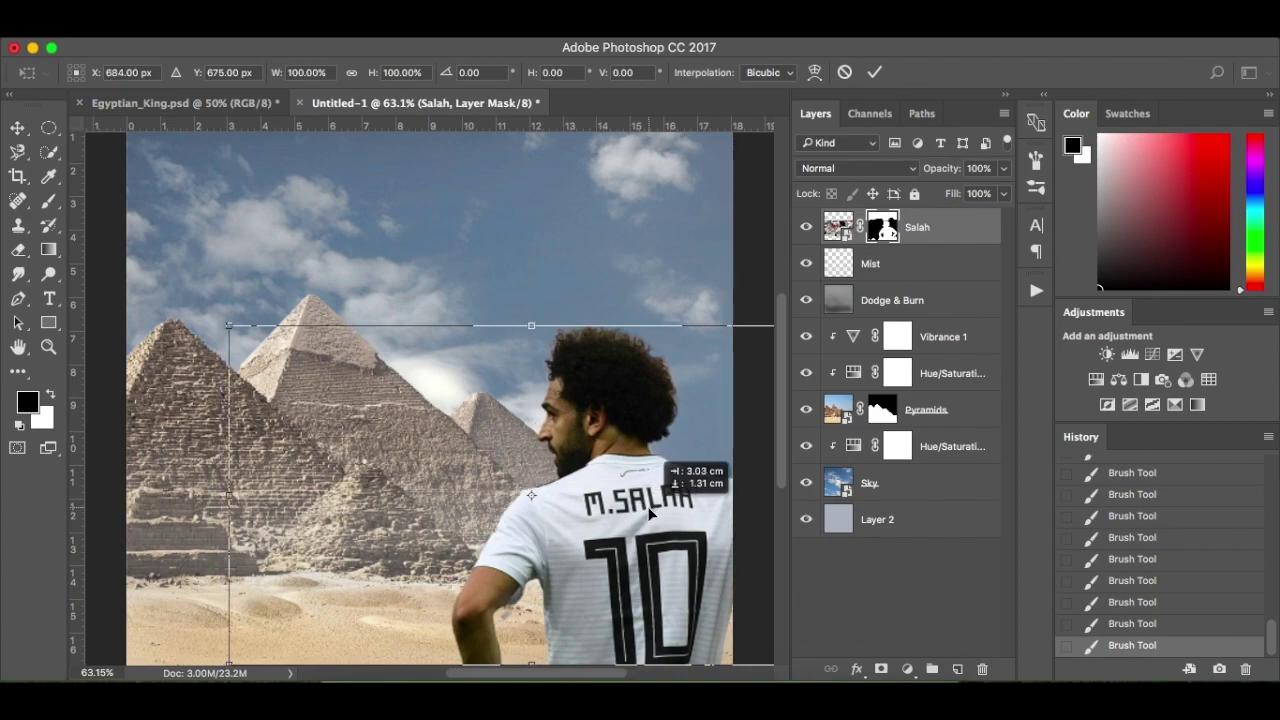
drag(227, 324, 366, 343)
scroll(663, 420, right, 5)
scroll(662, 424, down, 3)
scroll(662, 424, left, 3)
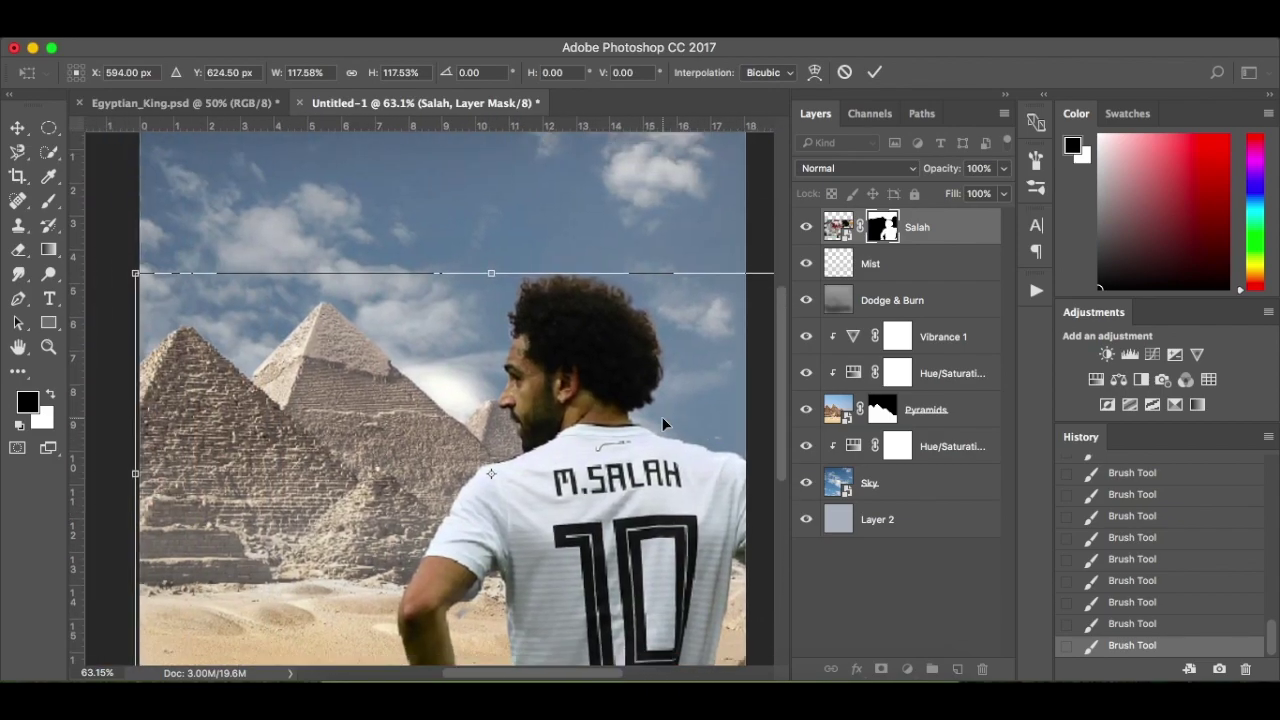
drag(594, 404, 600, 432)
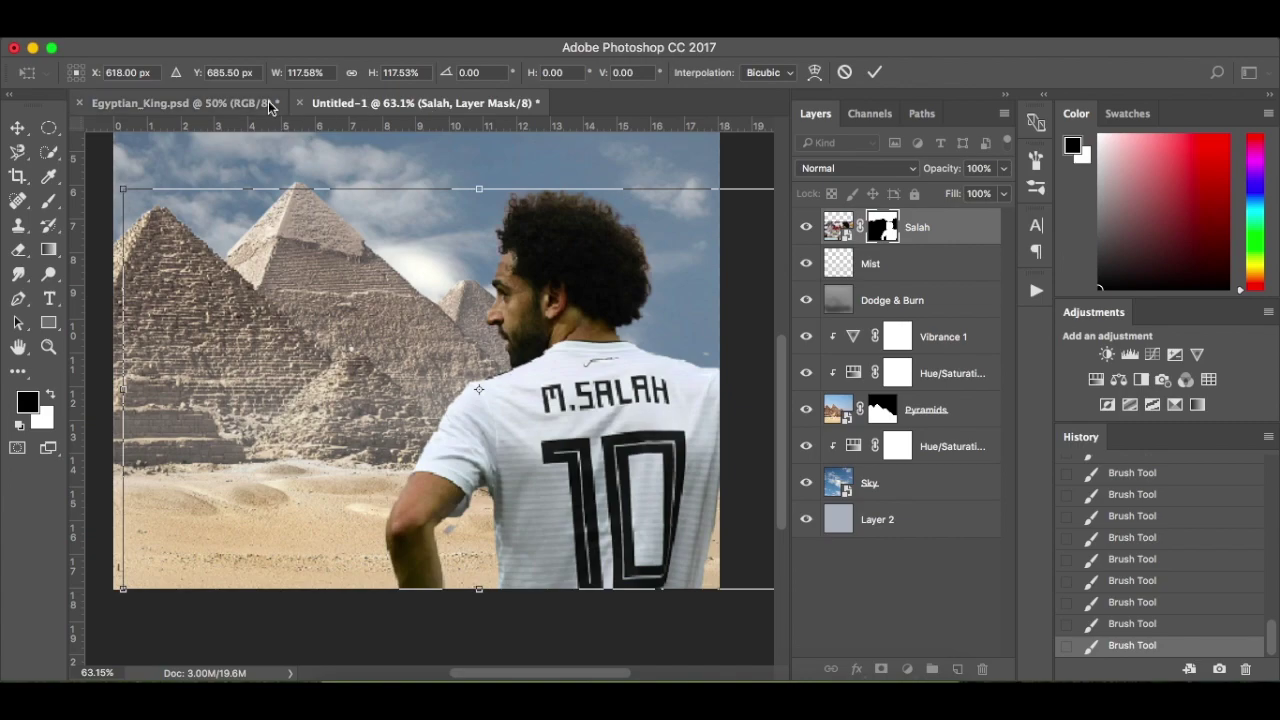
key(Return)
Compare with Egyptian_King.psd and fine-tune the Salah layer's transform to about 116.8%, keeping its base on the canvas's lower edge
click(175, 101)
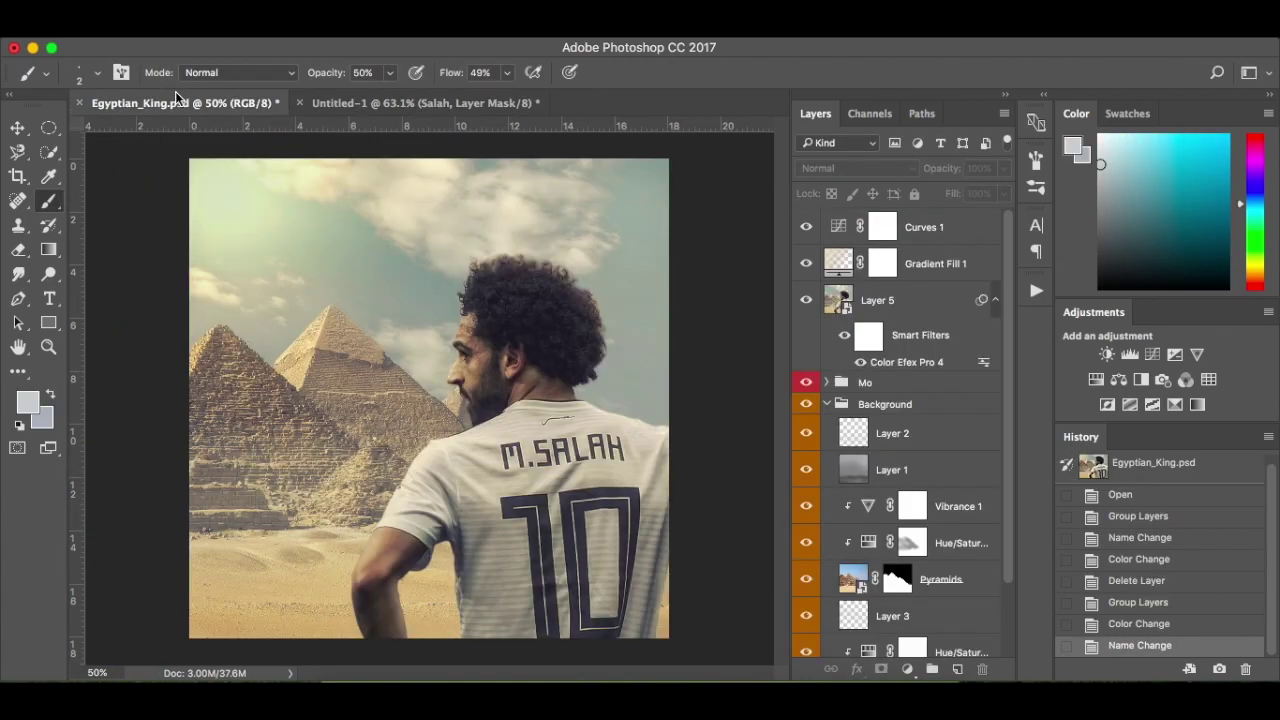
click(462, 100)
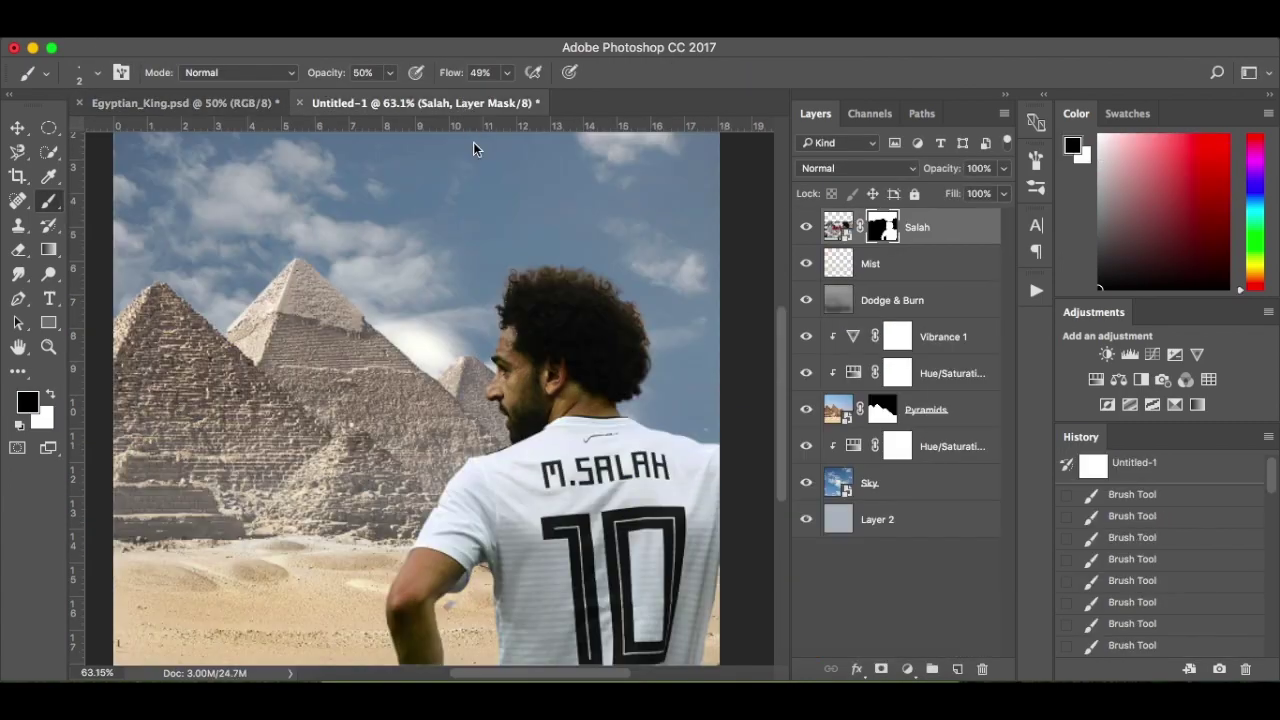
key(v)
key(ctrl+t)
drag(120, 266, 306, 316)
key(super+0)
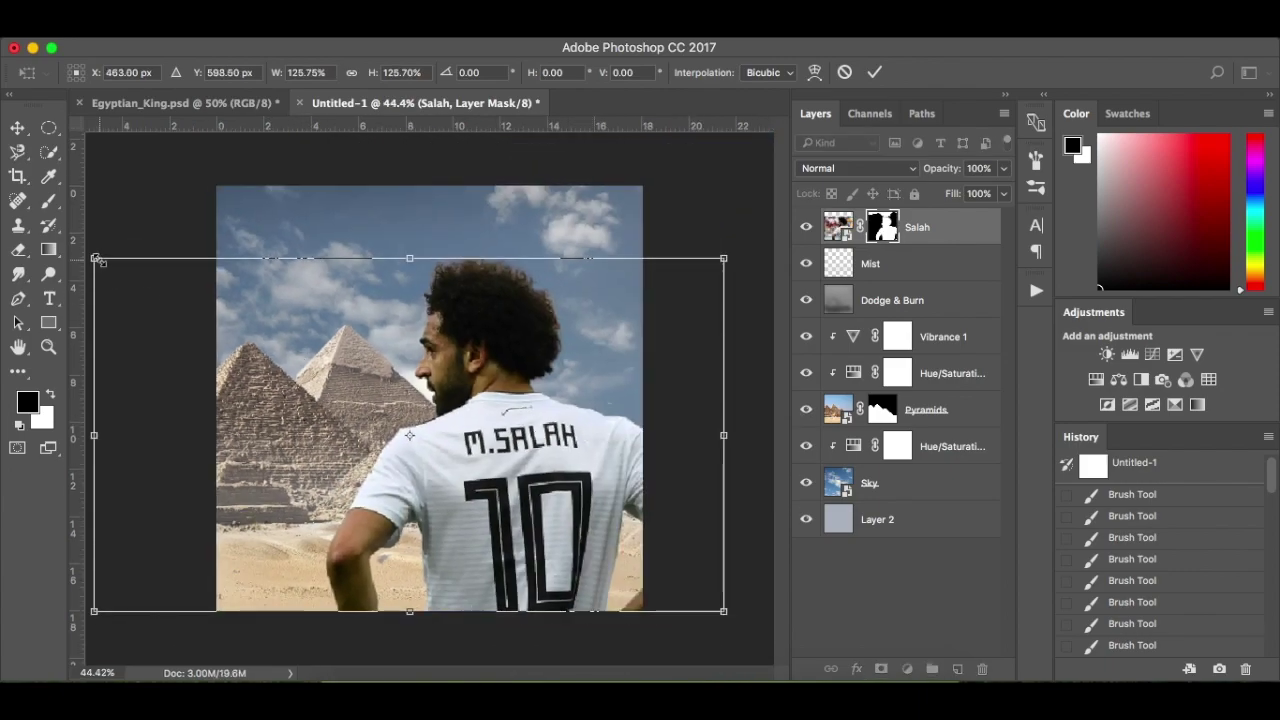
drag(96, 259, 150, 290)
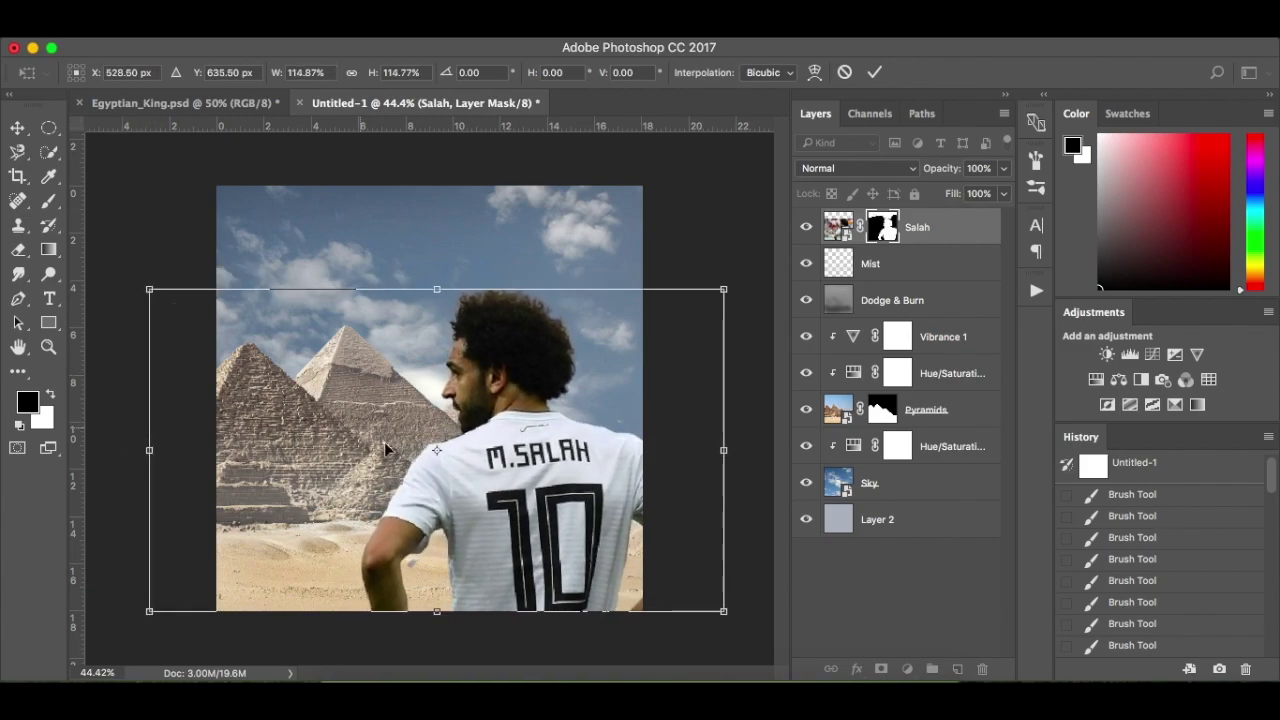
drag(490, 485, 504, 484)
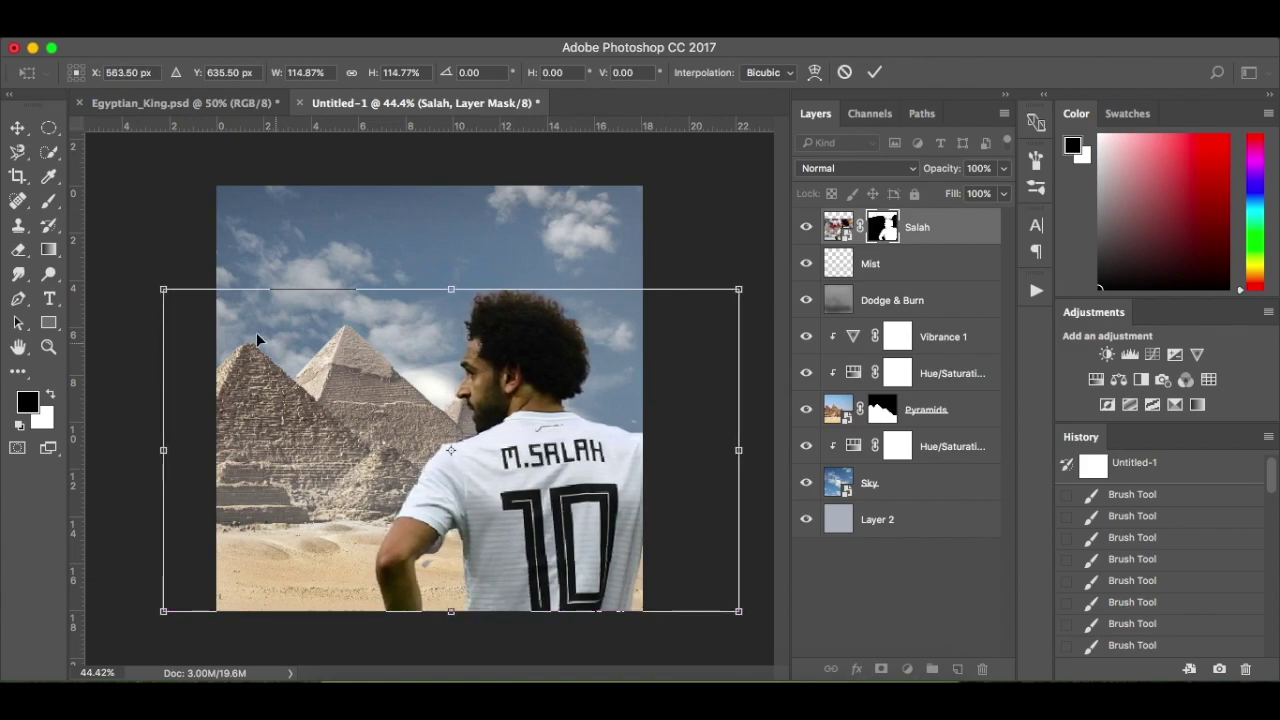
drag(163, 289, 155, 281)
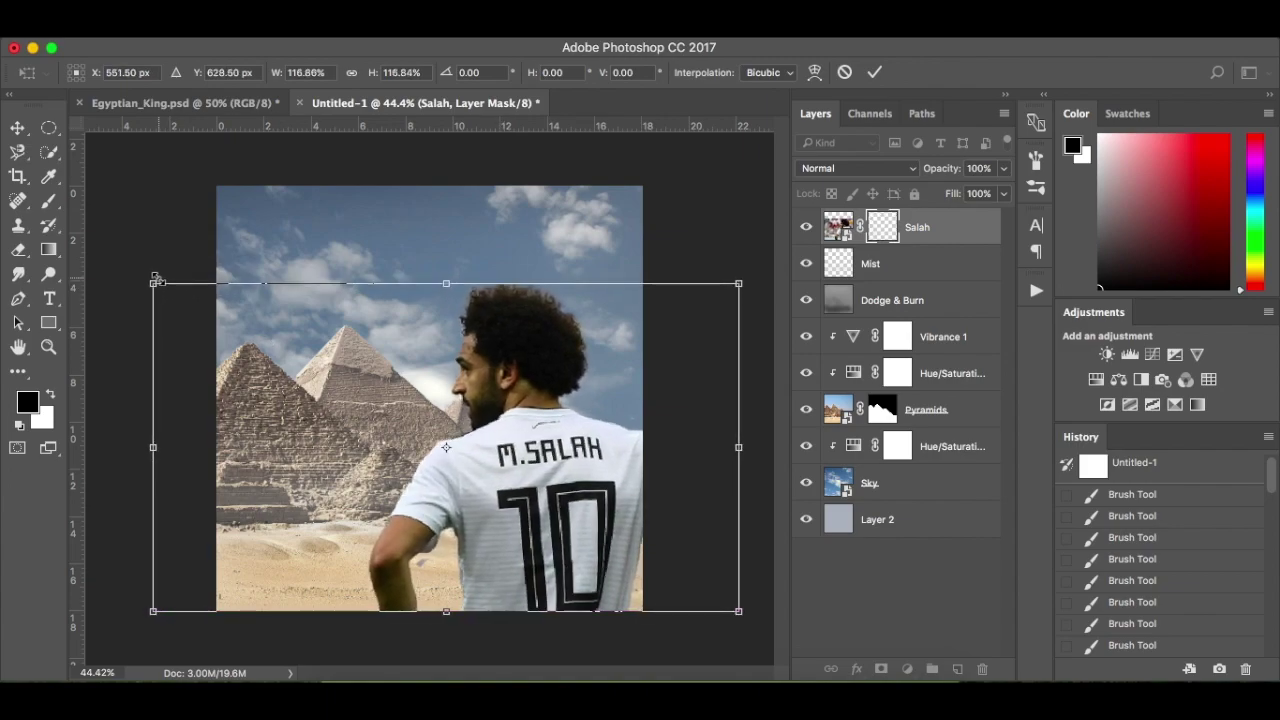
key(Return)
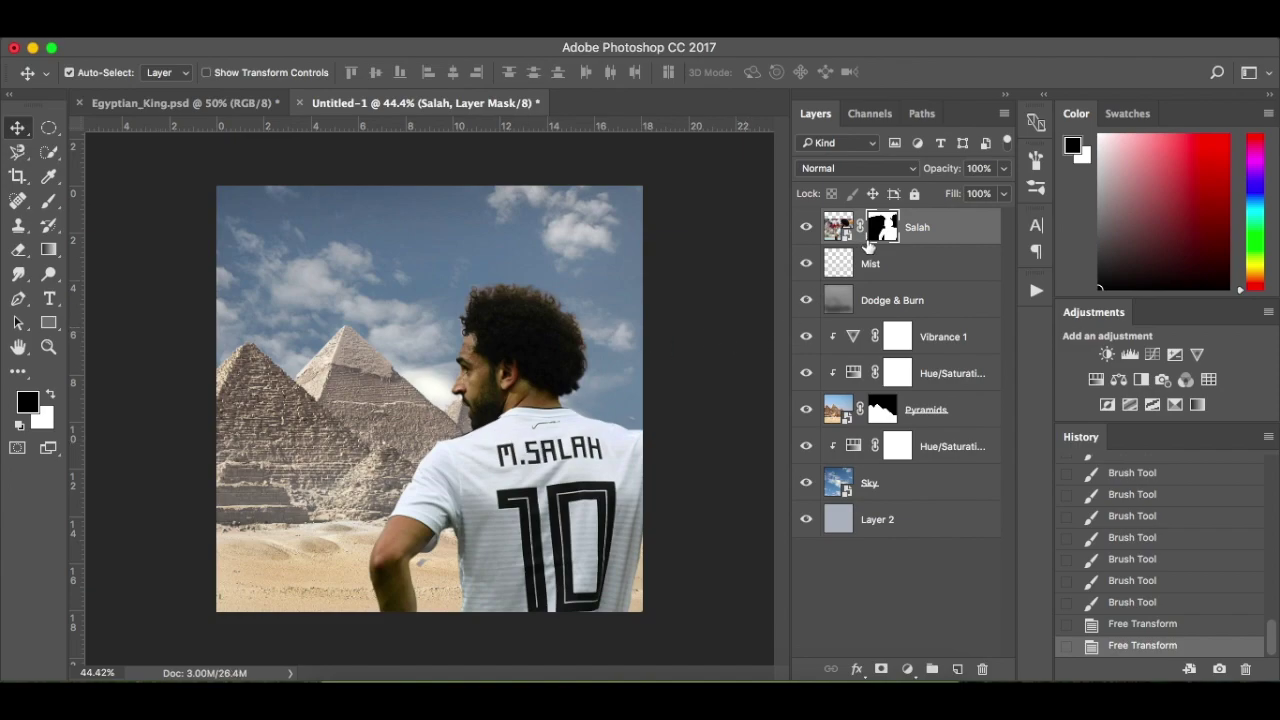
key(ctrl+plus)
click(222, 101)
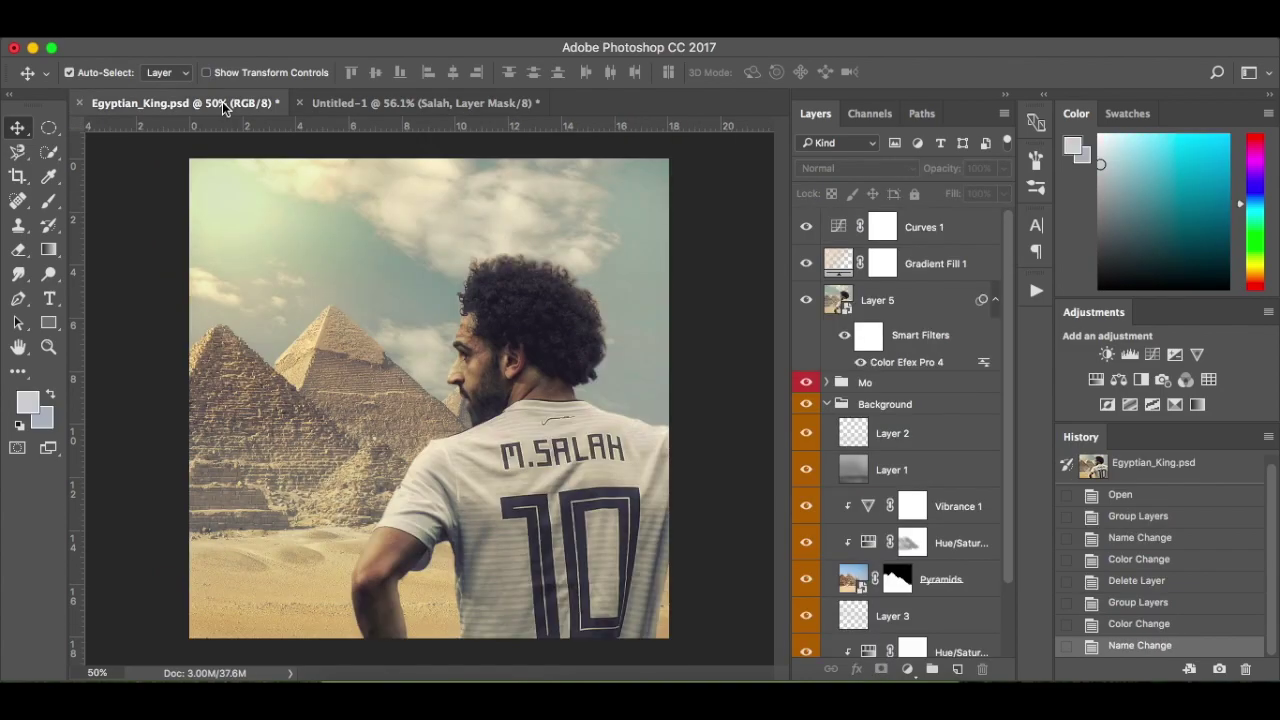
click(361, 101)
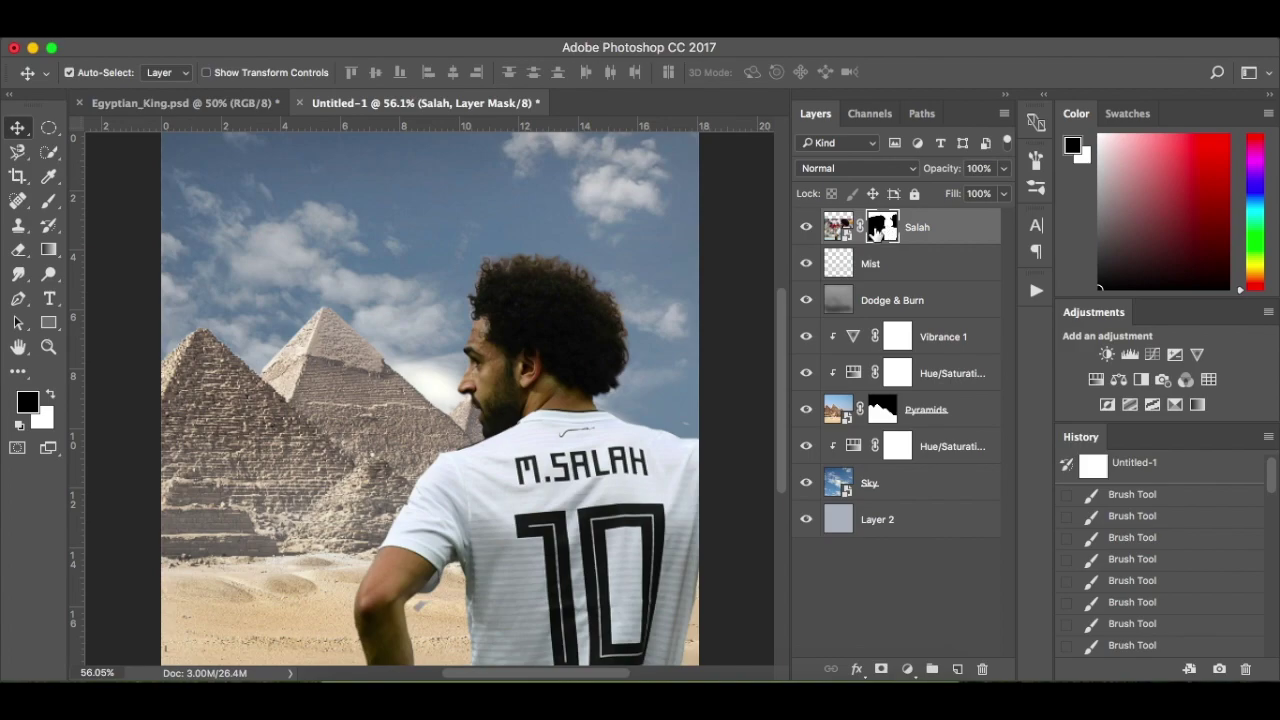
Show the Salah layer mask on its own and enlarge the brush to 250 px
alt+click(882, 228)
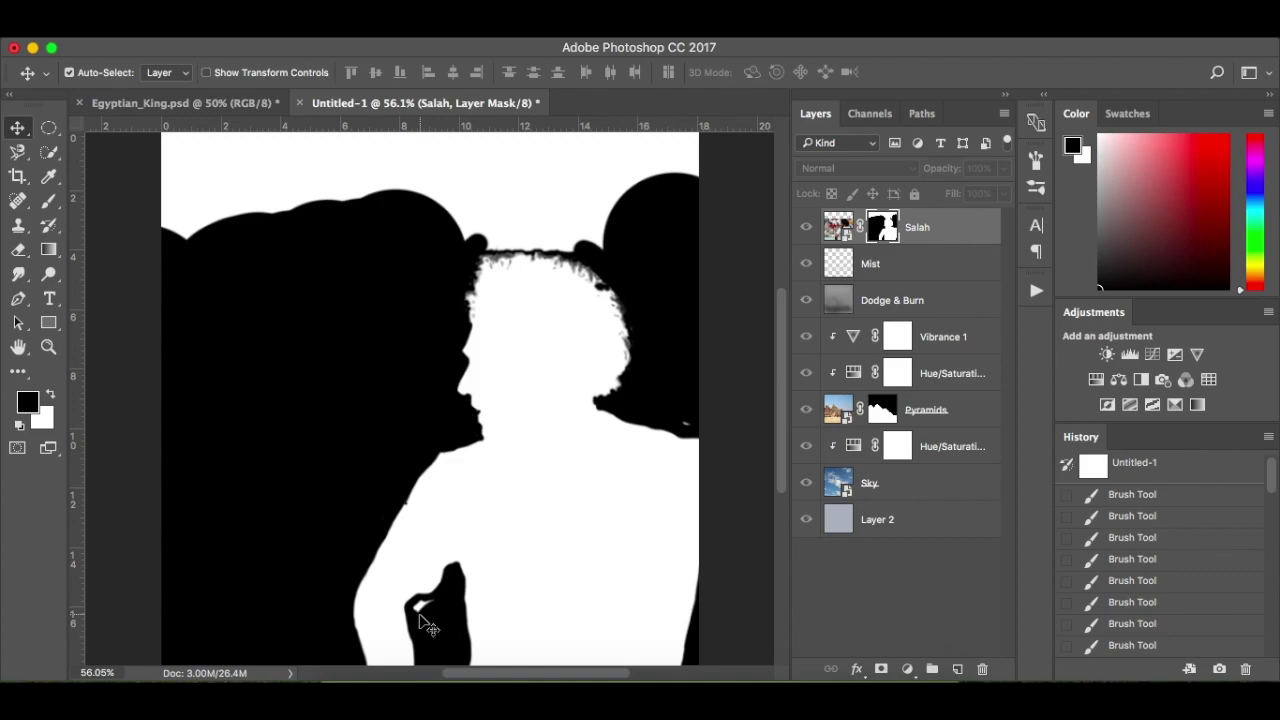
key(b)
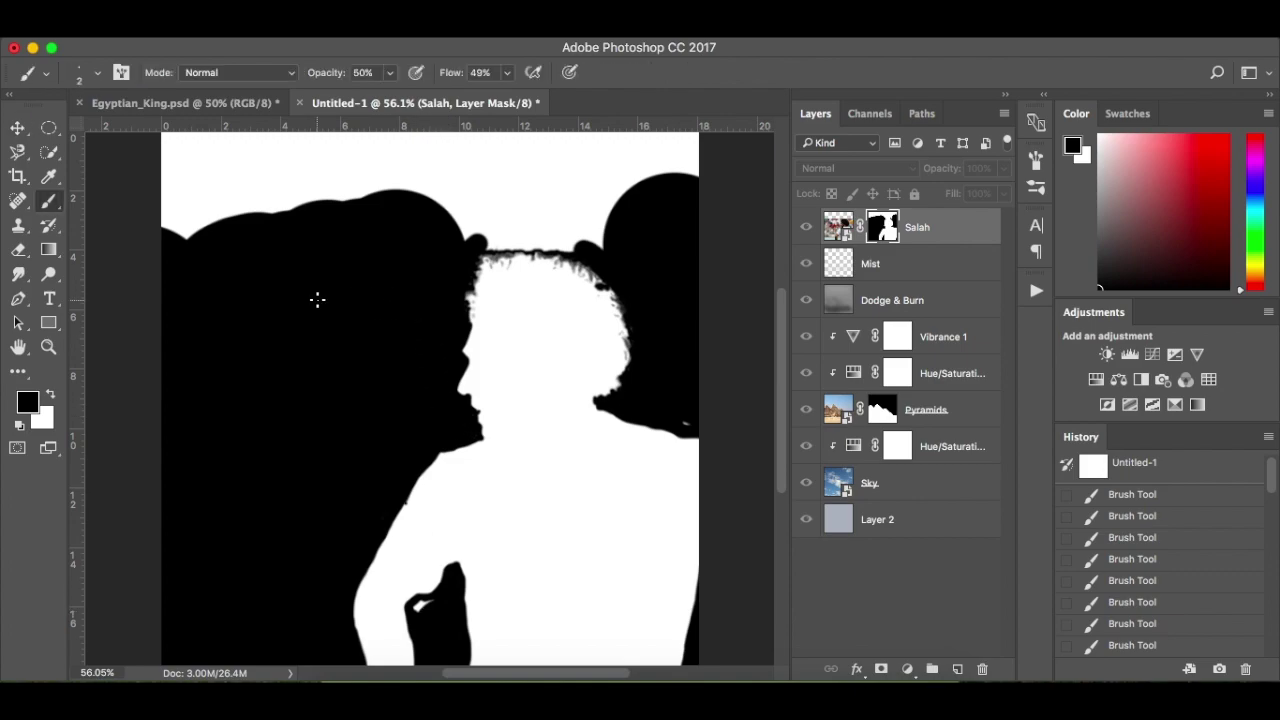
key(bracketright)
key(bracketright)
key(bracketright)
key(bracketright)
key(bracketright)
key(bracketright)
key(bracketright)
key(bracketright)
key(bracketright)
key(bracketright)
key(bracketright)
key(bracketright)
key(bracketright)
key(bracketright)
key(bracketright)
key(bracketright)
key(bracketright)
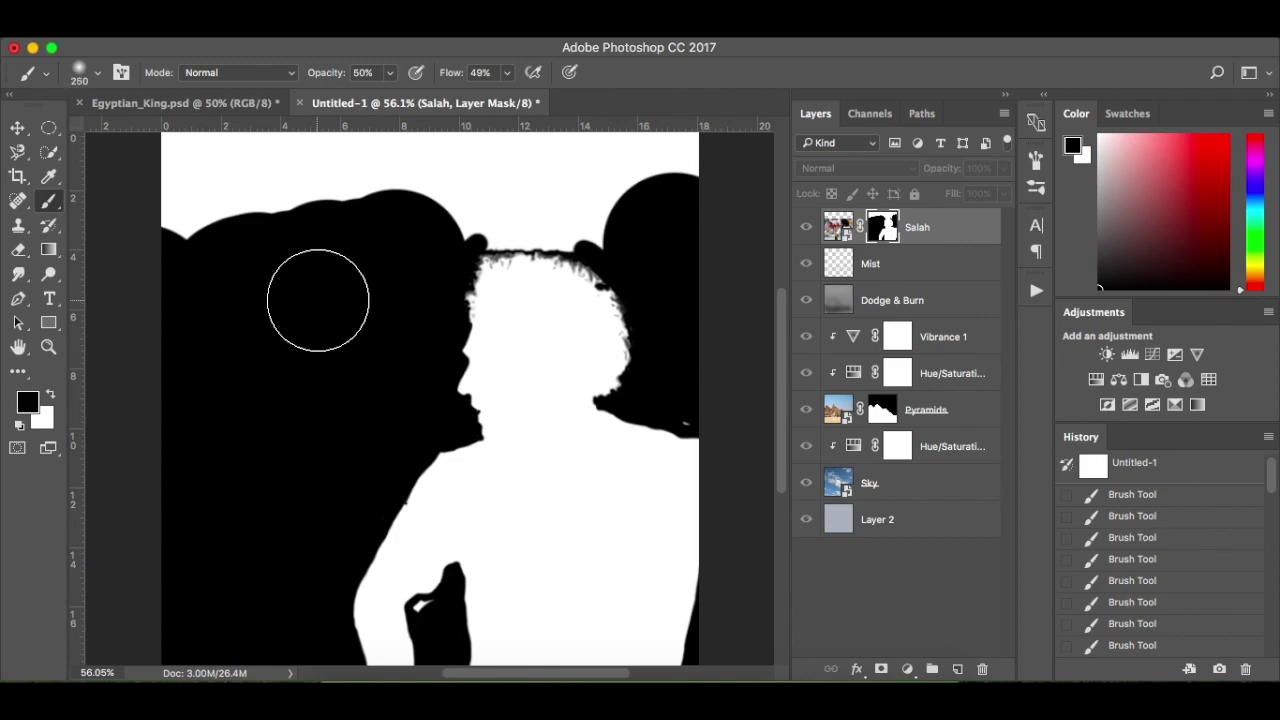
Set a hard brush tip with 100% opacity and flow, and paint the mask's white area above the head black
drag(390, 104, 556, 96)
click(507, 73)
right_click(308, 228)
click(371, 392)
click(177, 240)
mouse_move(177, 240)
mouse_down()
mouse_move(190, 146)
mouse_move(206, 209)
mouse_move(269, 169)
mouse_move(441, 150)
mouse_move(447, 189)
mouse_move(540, 171)
mouse_move(722, 188)
mouse_move(670, 179)
mouse_move(708, 286)
mouse_up()
Reduce the brush to 40 px and finally 30 px, and black out the leftover white strip just above the hair on the mask
scroll(708, 286, up, 1)
scroll(715, 282, up, 5)
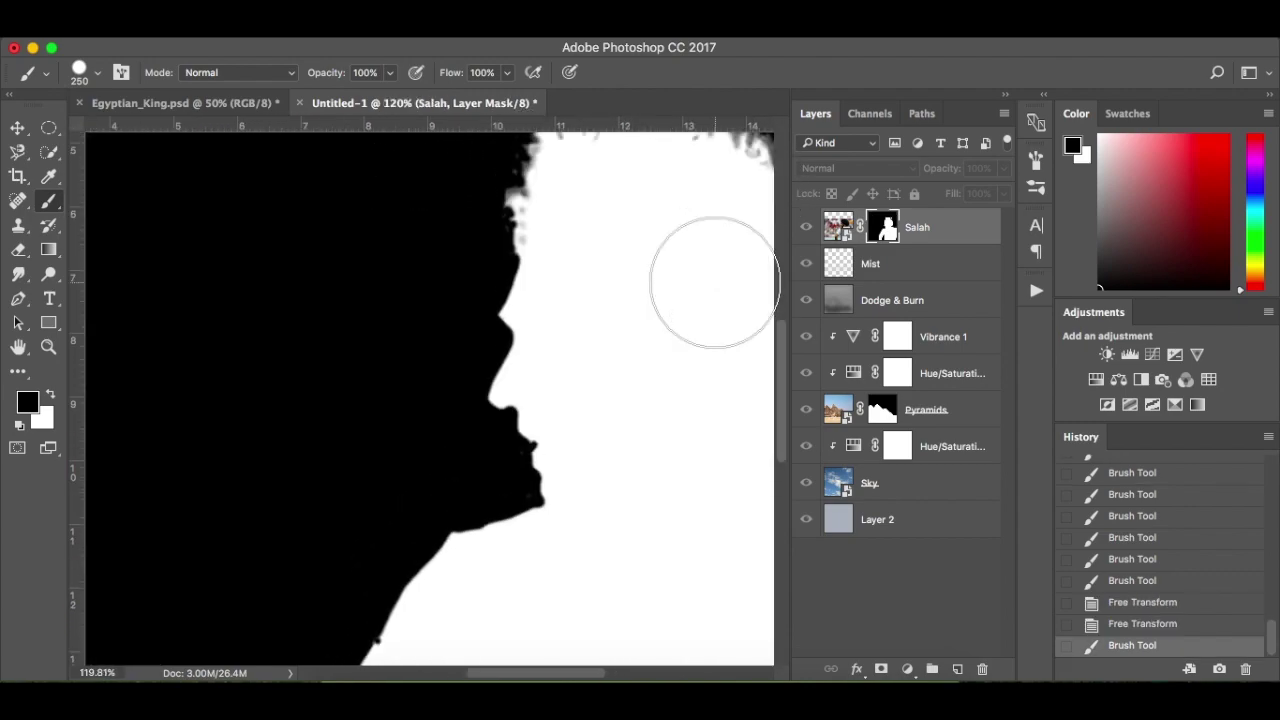
key(bracketright)
key(bracketright)
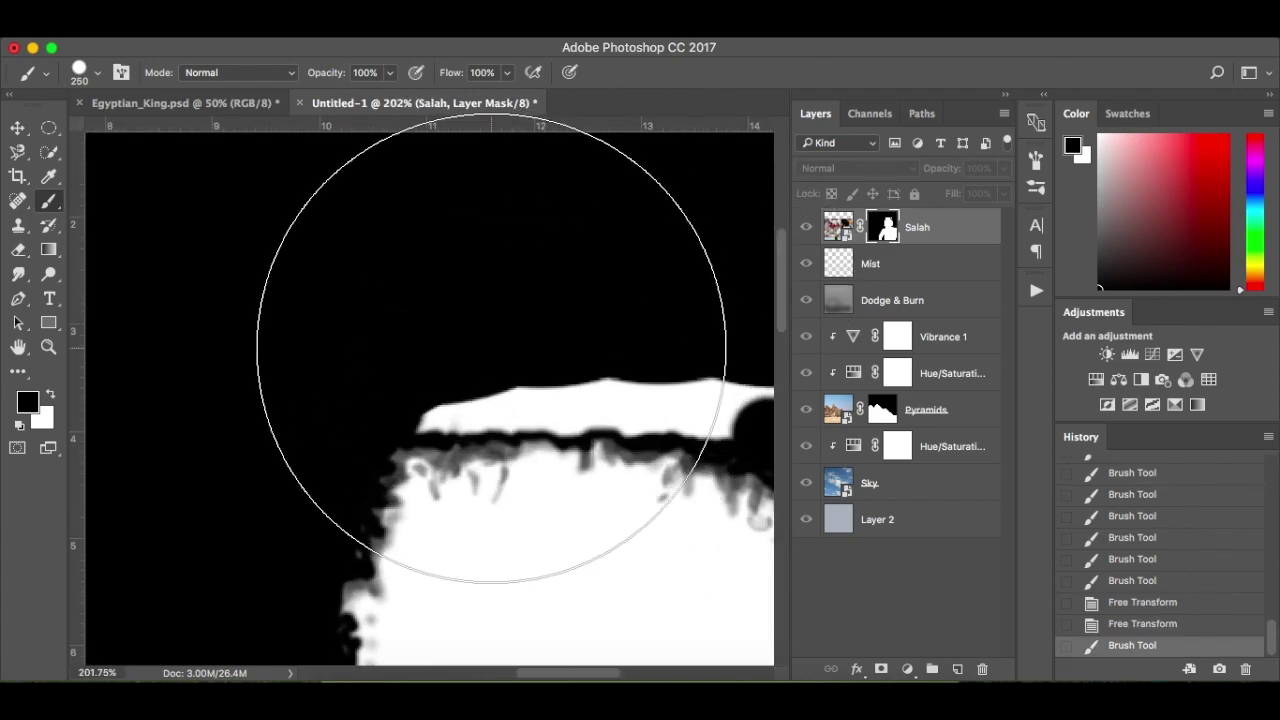
key(bracketleft)
key(bracketleft)
key(bracketleft)
key(bracketleft)
key(bracketleft)
key(bracketleft)
key(bracketleft)
key(bracketleft)
key(bracketleft)
key(bracketleft)
key(bracketleft)
key(bracketleft)
key(bracketleft)
key(bracketleft)
key(bracketleft)
key(bracketleft)
key(bracketleft)
key(bracketleft)
key(bracketleft)
key(bracketleft)
key(bracketleft)
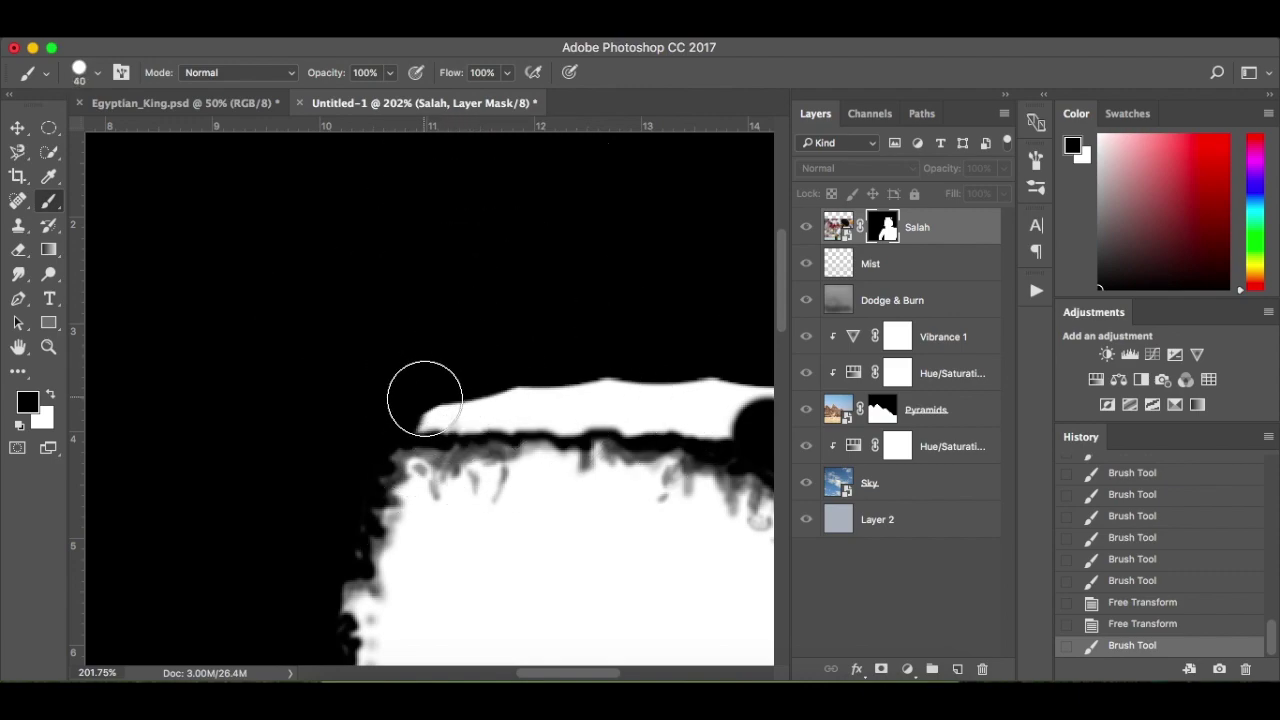
mouse_move(421, 409)
mouse_down()
mouse_move(567, 415)
mouse_move(594, 401)
mouse_move(730, 419)
mouse_up()
scroll(731, 418, right, 2)
drag(651, 371, 577, 369)
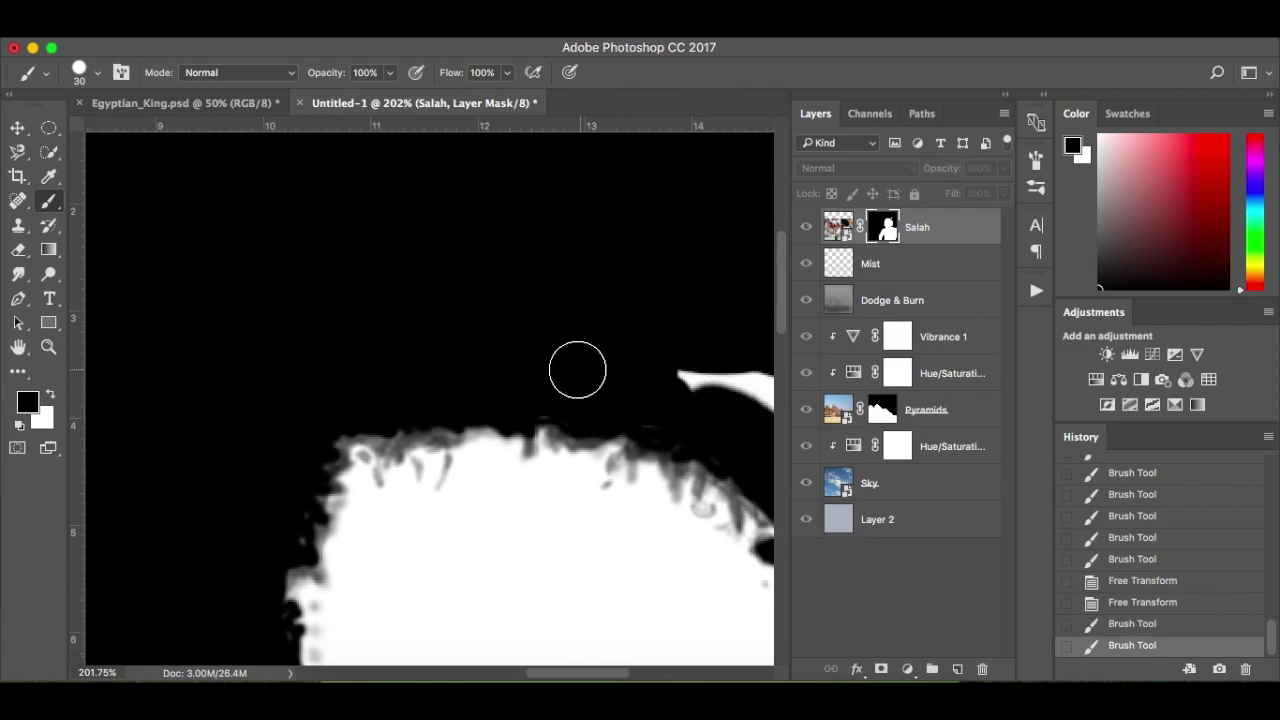
mouse_move(669, 366)
mouse_down()
mouse_move(430, 341)
mouse_move(574, 366)
mouse_move(509, 377)
mouse_up()
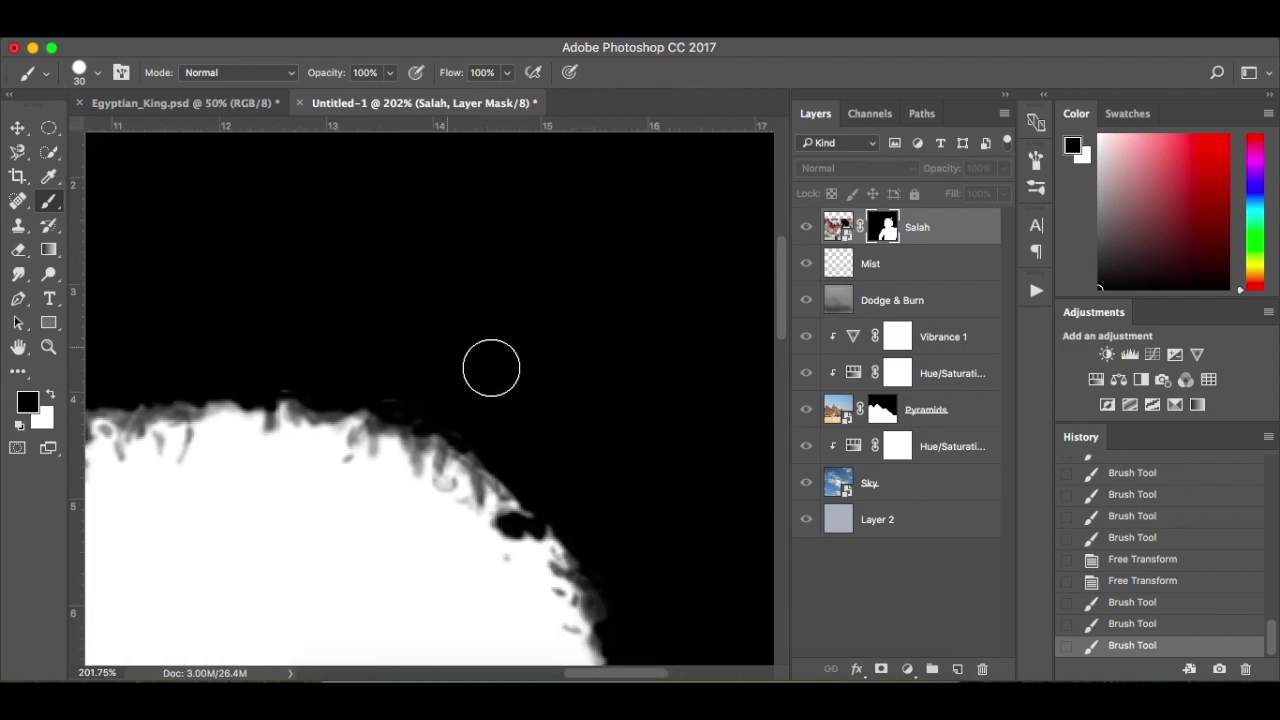
Black out the stray white specks on the mask behind the head and above the right shoulder
scroll(511, 377, down, 5)
scroll(511, 377, right, 2)
scroll(512, 381, down, 3)
click(500, 290)
mouse_move(676, 440)
mouse_down()
mouse_move(734, 471)
mouse_move(726, 449)
mouse_up()
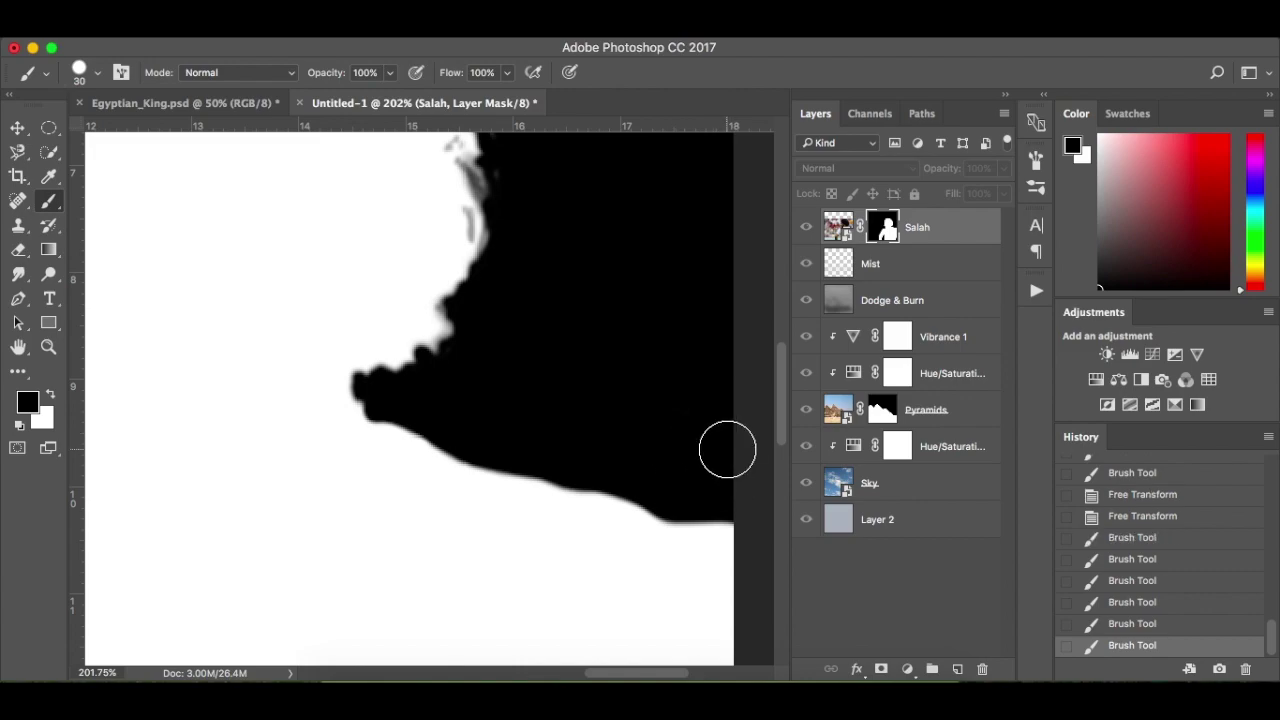
Black out the leftover marks on the Salah mask along the lower right edge and in the gap between the arm and torso
scroll(726, 449, down, 10)
scroll(727, 449, right, 3)
mouse_move(586, 594)
mouse_down()
mouse_move(580, 551)
mouse_move(563, 543)
mouse_move(543, 646)
mouse_up()
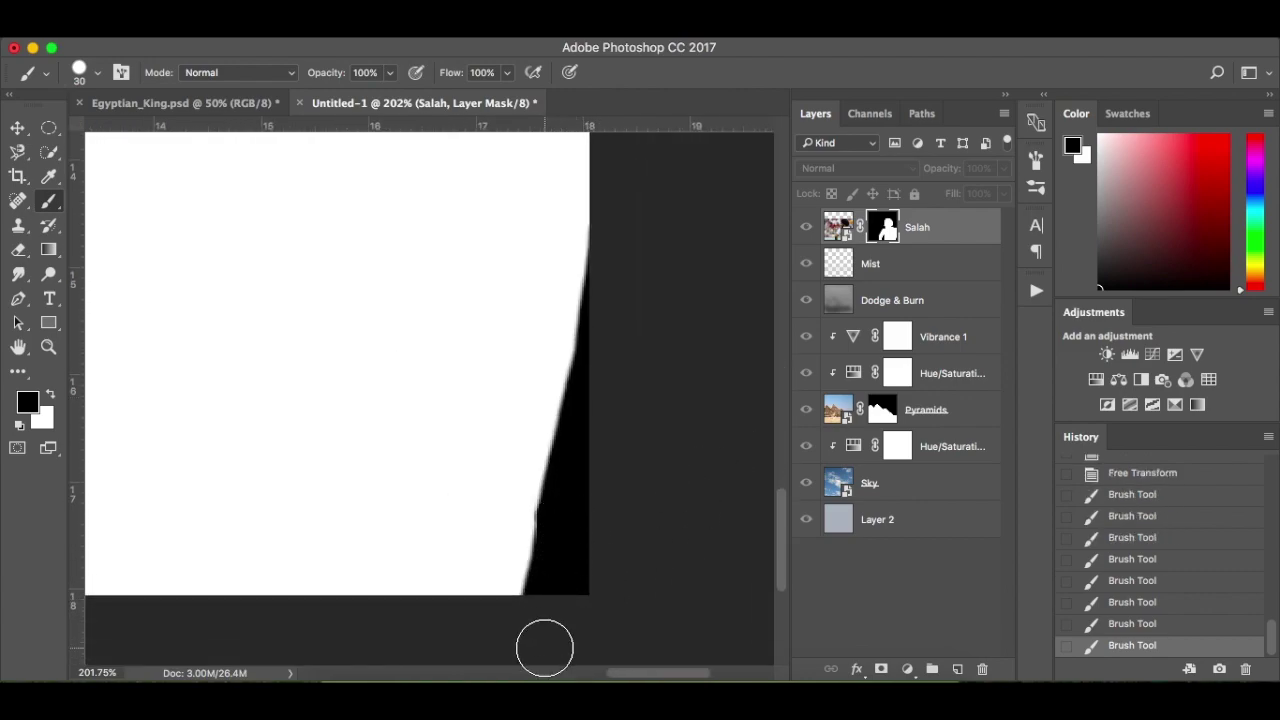
scroll(360, 563, down, 2)
scroll(360, 563, left, 6)
scroll(338, 556, left, 6)
scroll(338, 556, up, 1)
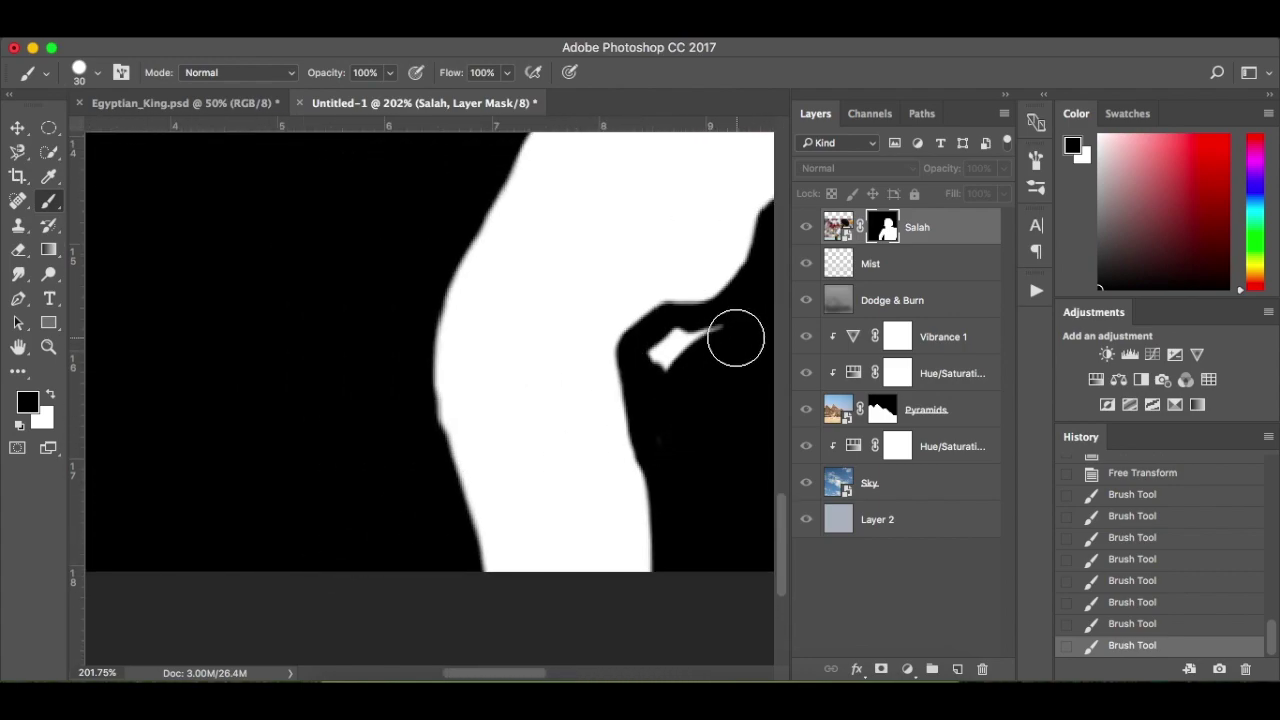
mouse_move(703, 337)
mouse_down()
mouse_move(677, 343)
mouse_move(663, 374)
mouse_up()
scroll(443, 366, down, 10)
scroll(443, 366, right, 5)
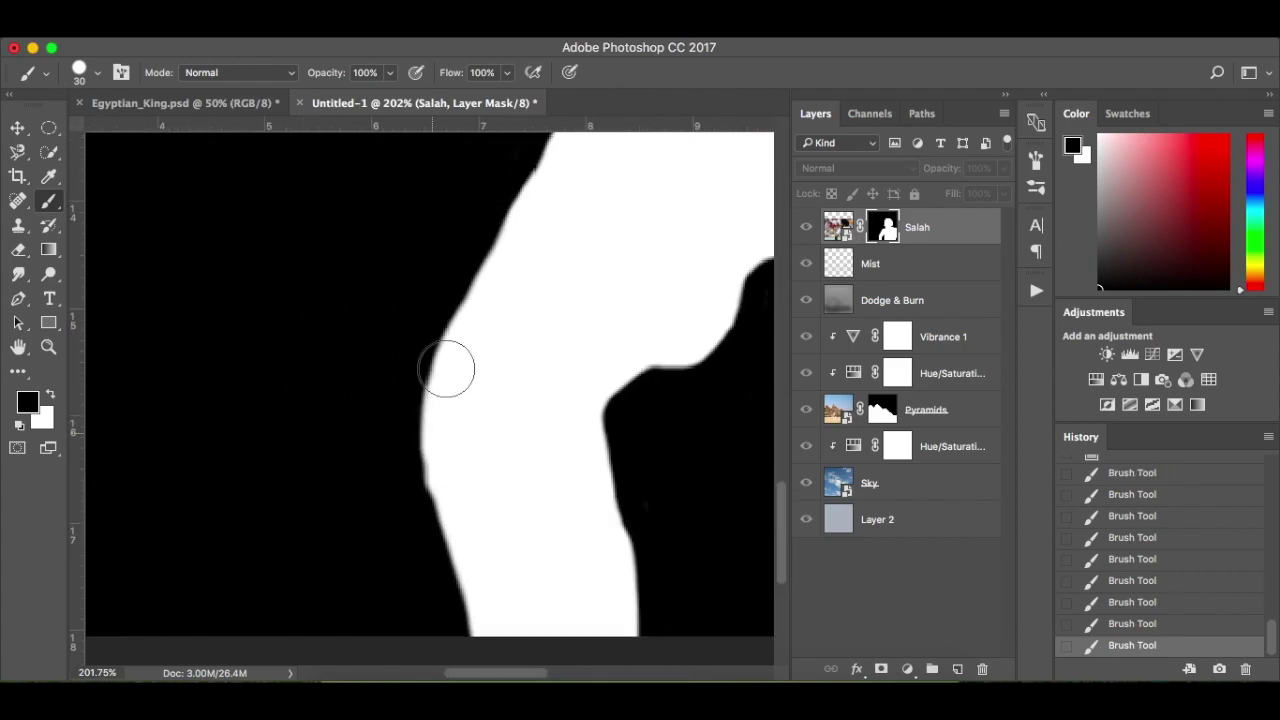
Check the mask outline along the arm and face, and return from the mask-only view to the full composite
scroll(446, 369, up, 4)
scroll(446, 369, right, 2)
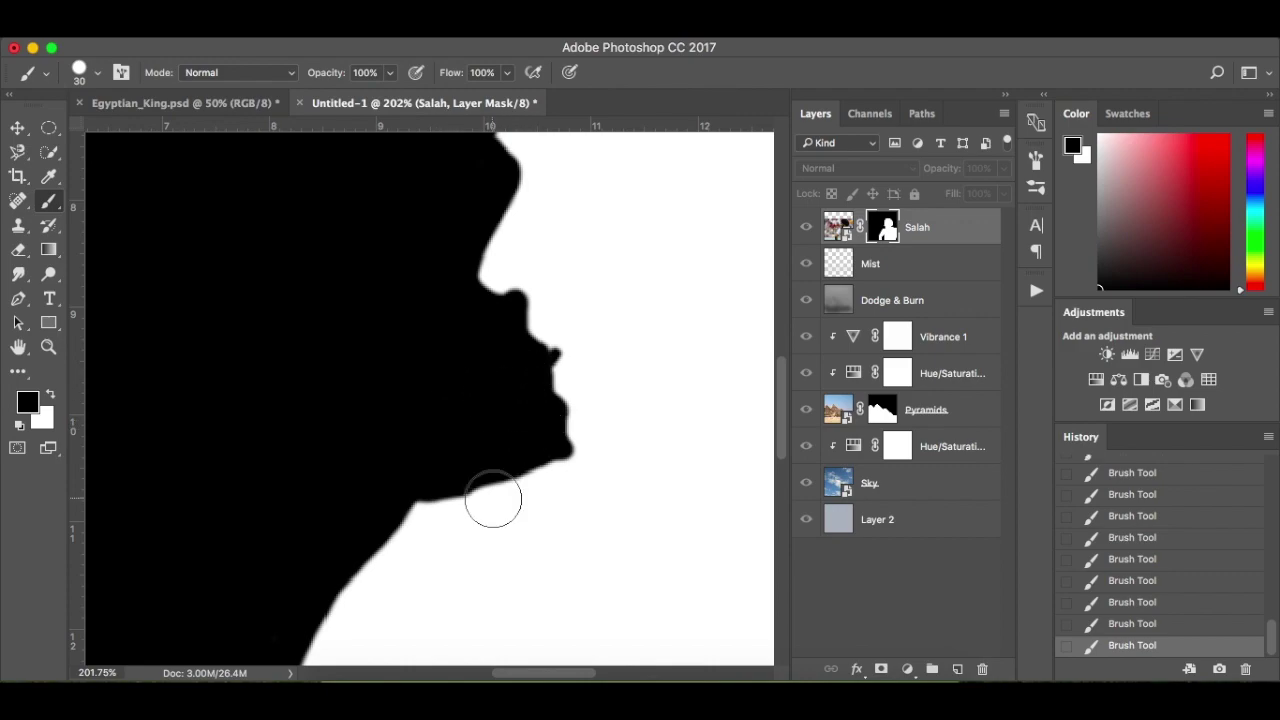
key(super+0)
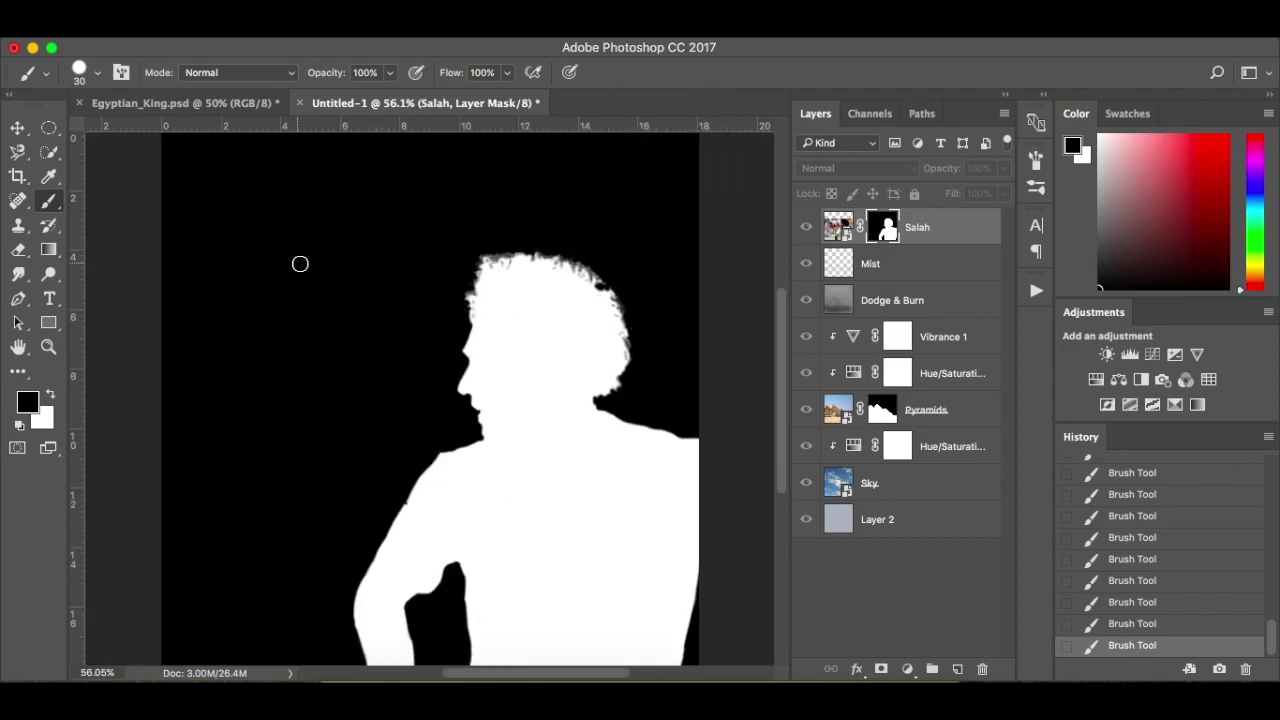
alt+click(895, 228)
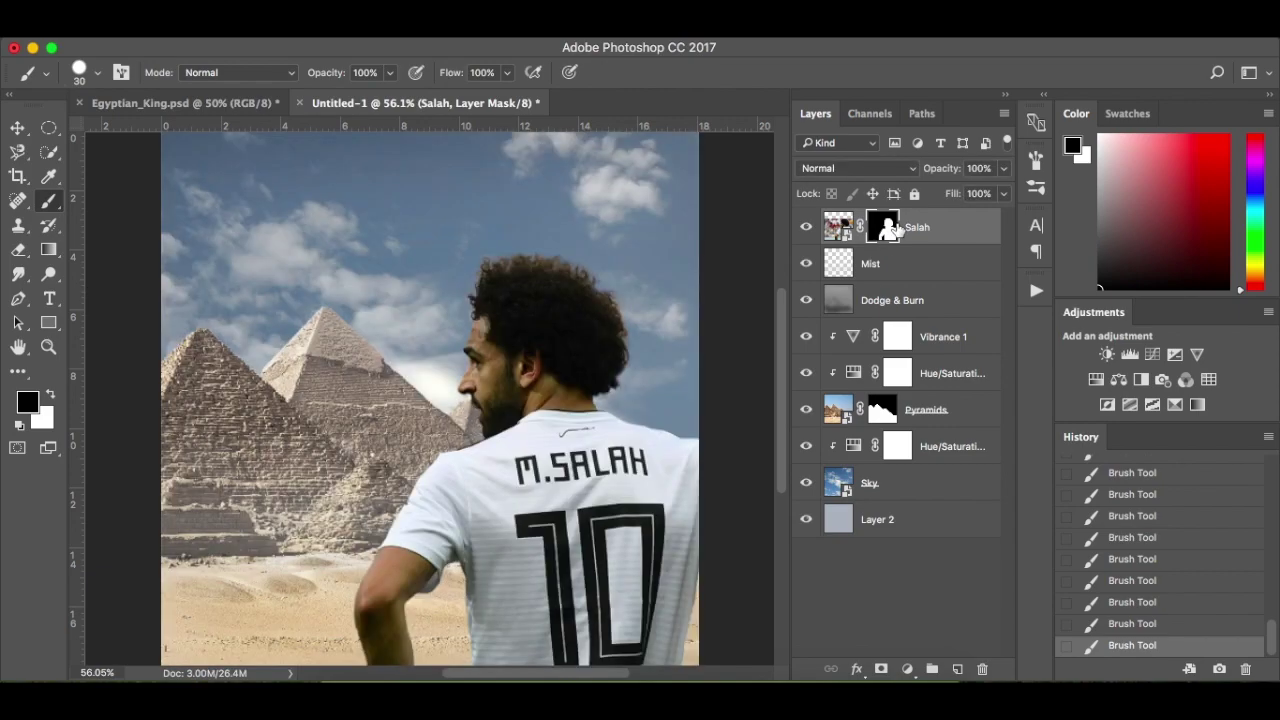
Set a 7 px brush with 45% opacity and 49% flow, and mask out the light fringe around the curls above the forehead
key(v)
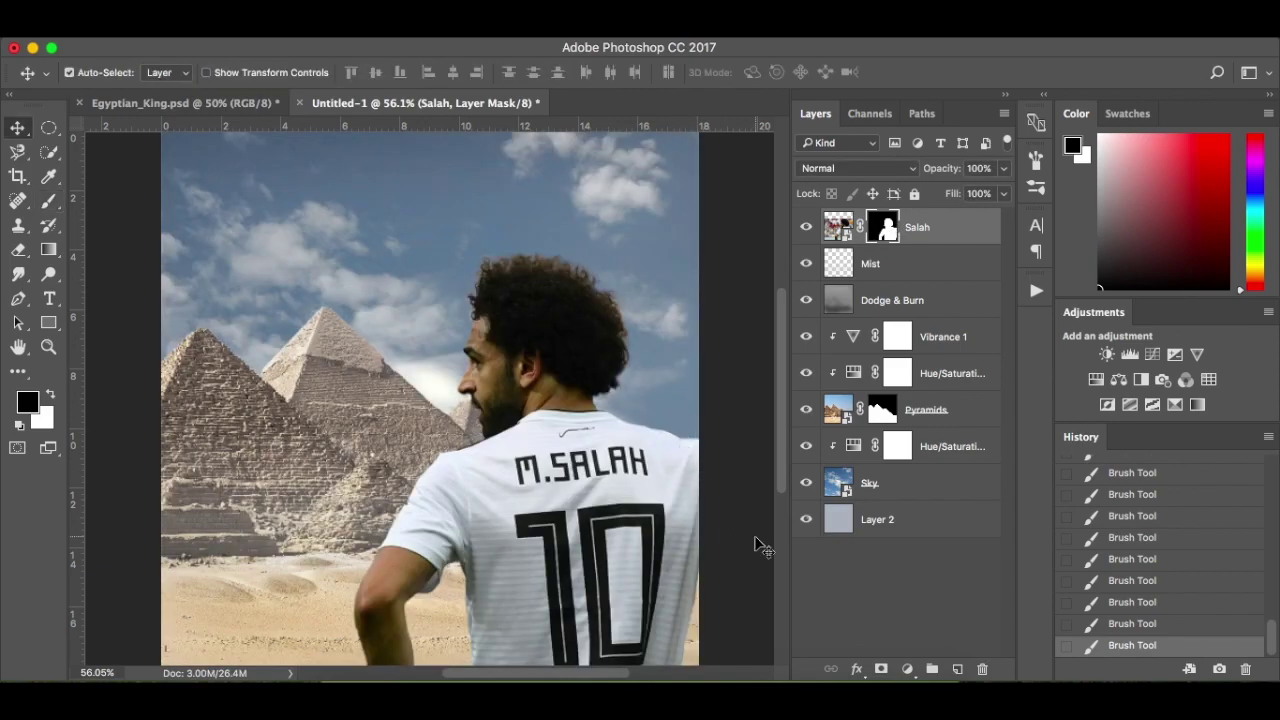
scroll(522, 404, up, 3)
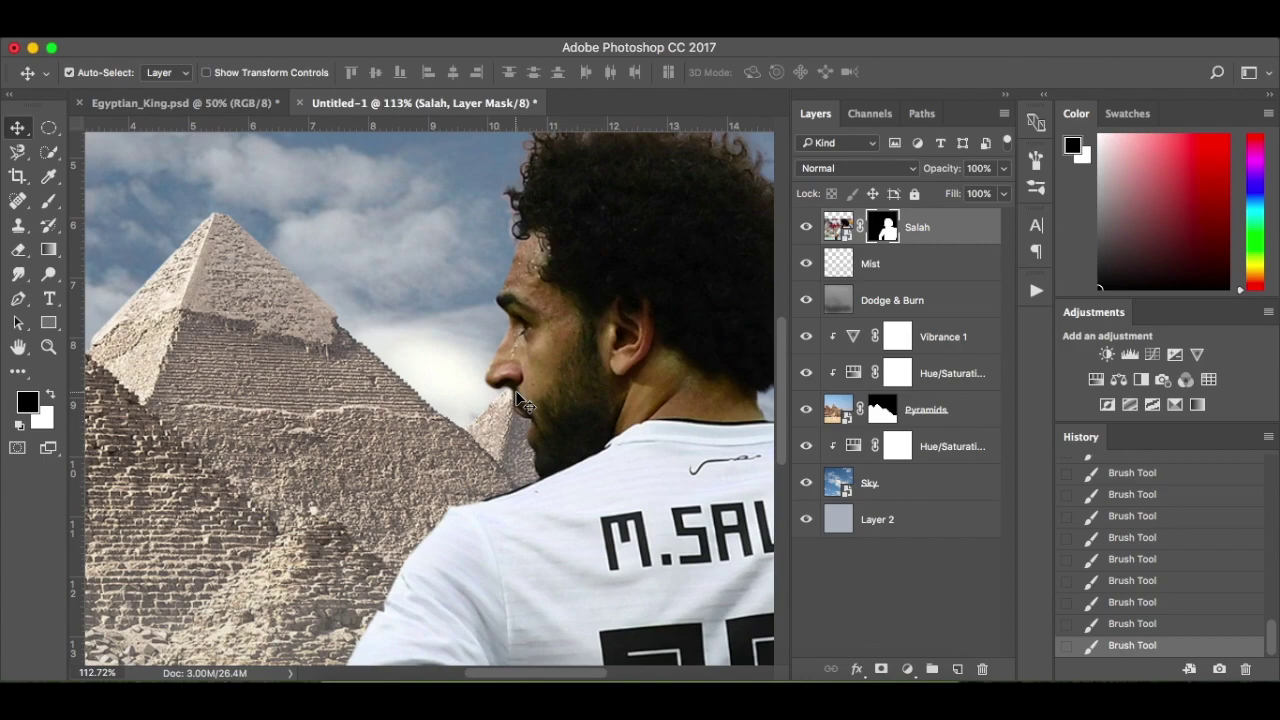
scroll(520, 400, up, 4)
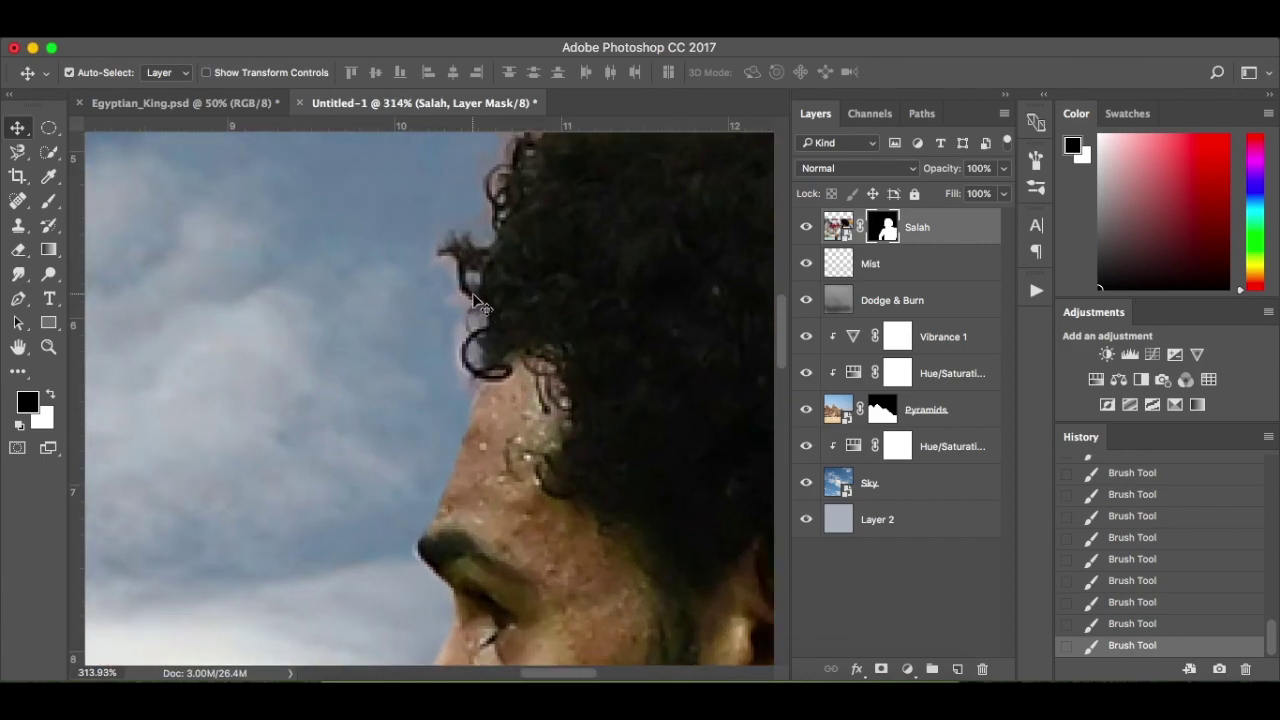
scroll(474, 297, up, 3)
scroll(474, 297, right, 1)
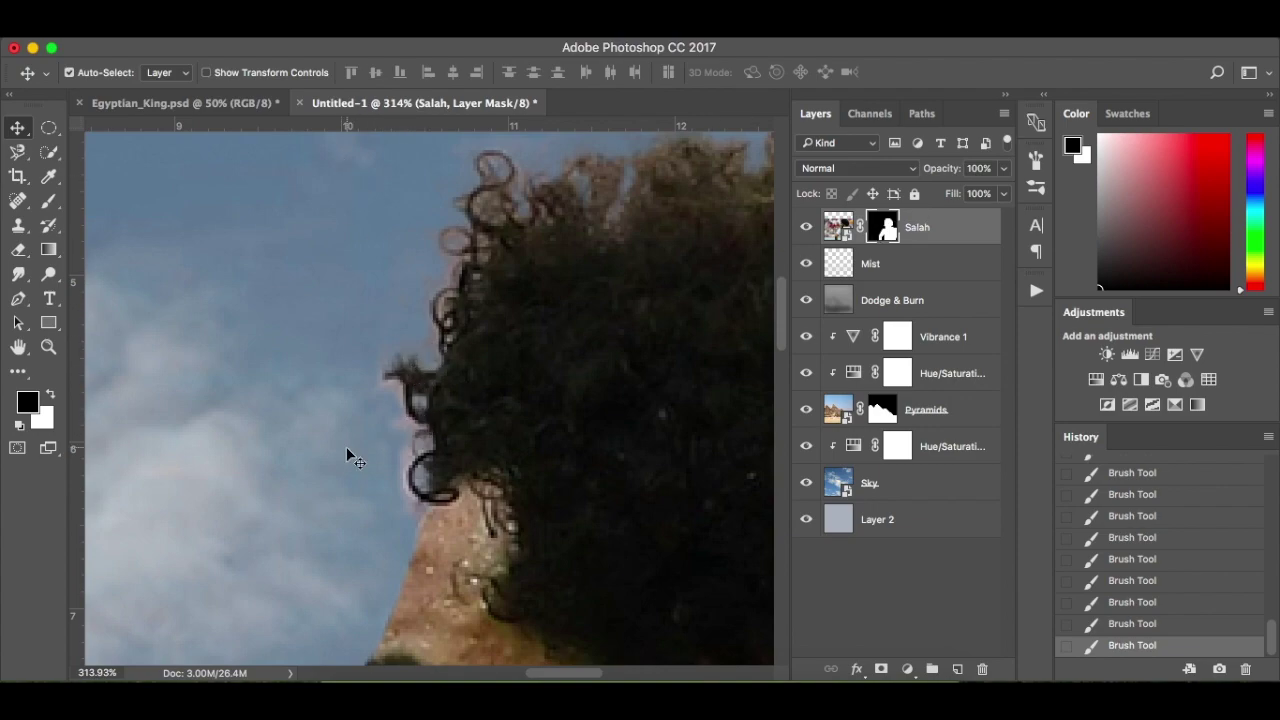
key(b)
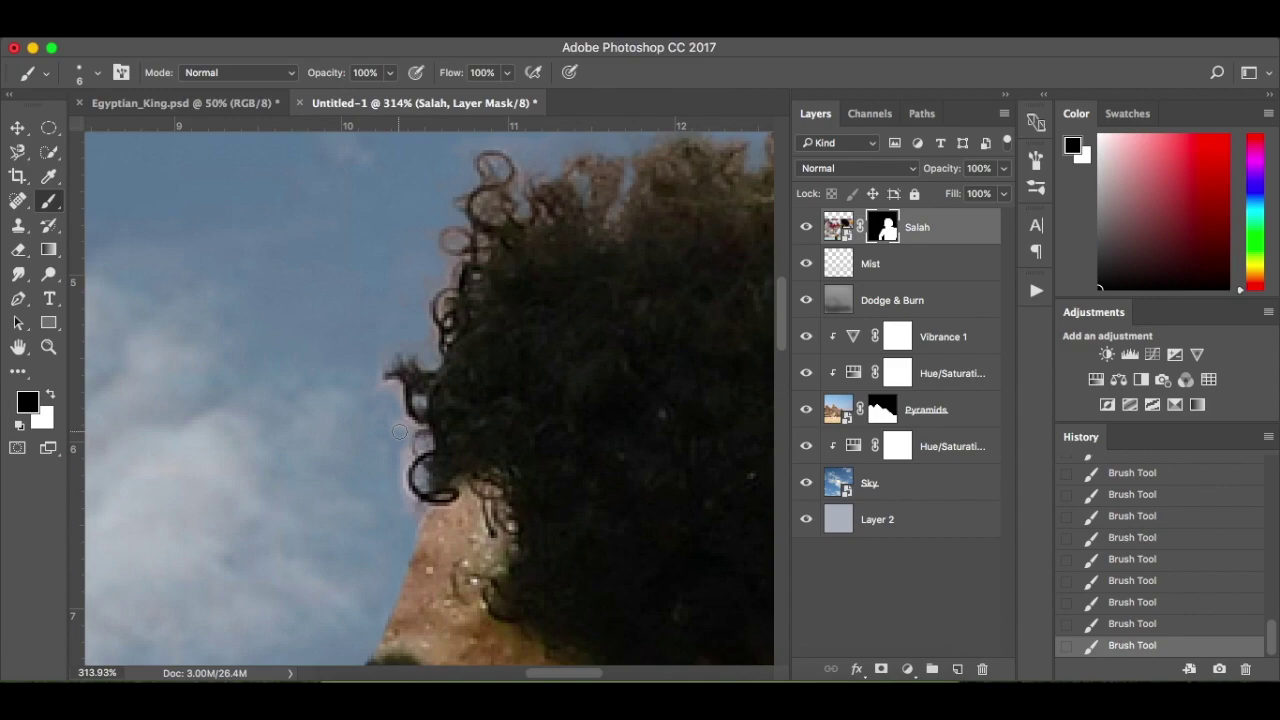
click(390, 74)
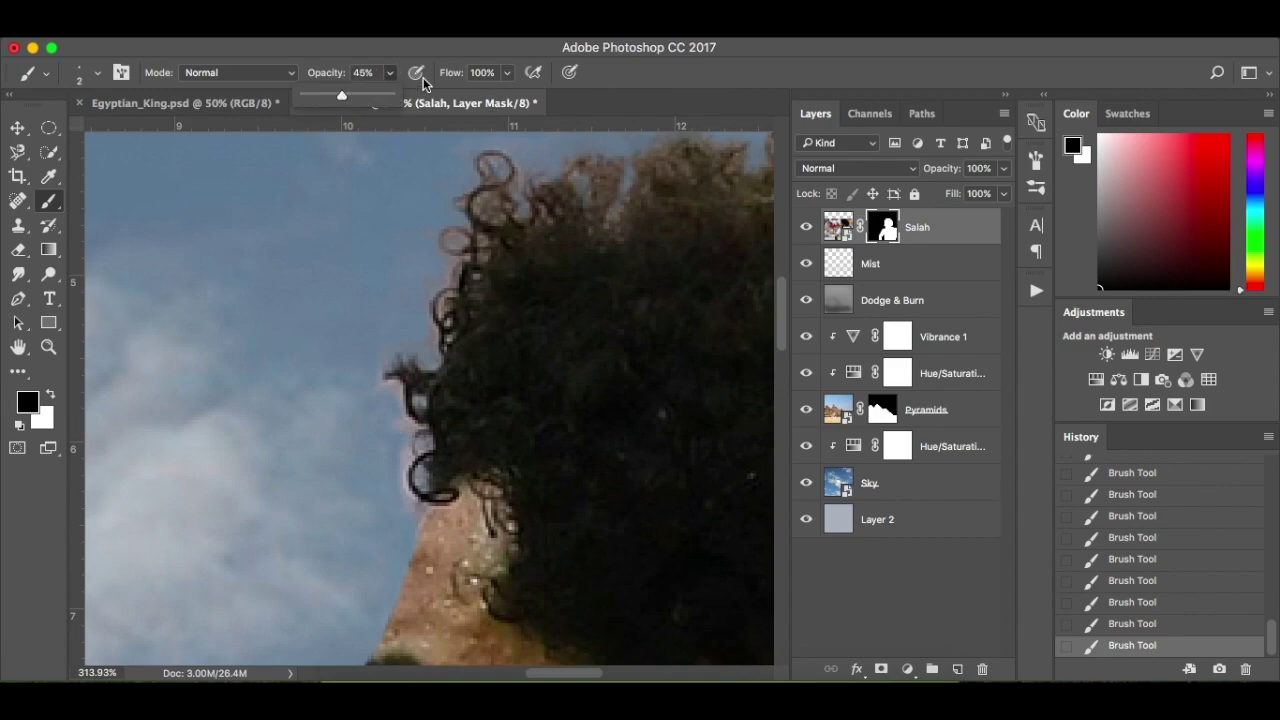
click(486, 95)
drag(509, 74, 462, 94)
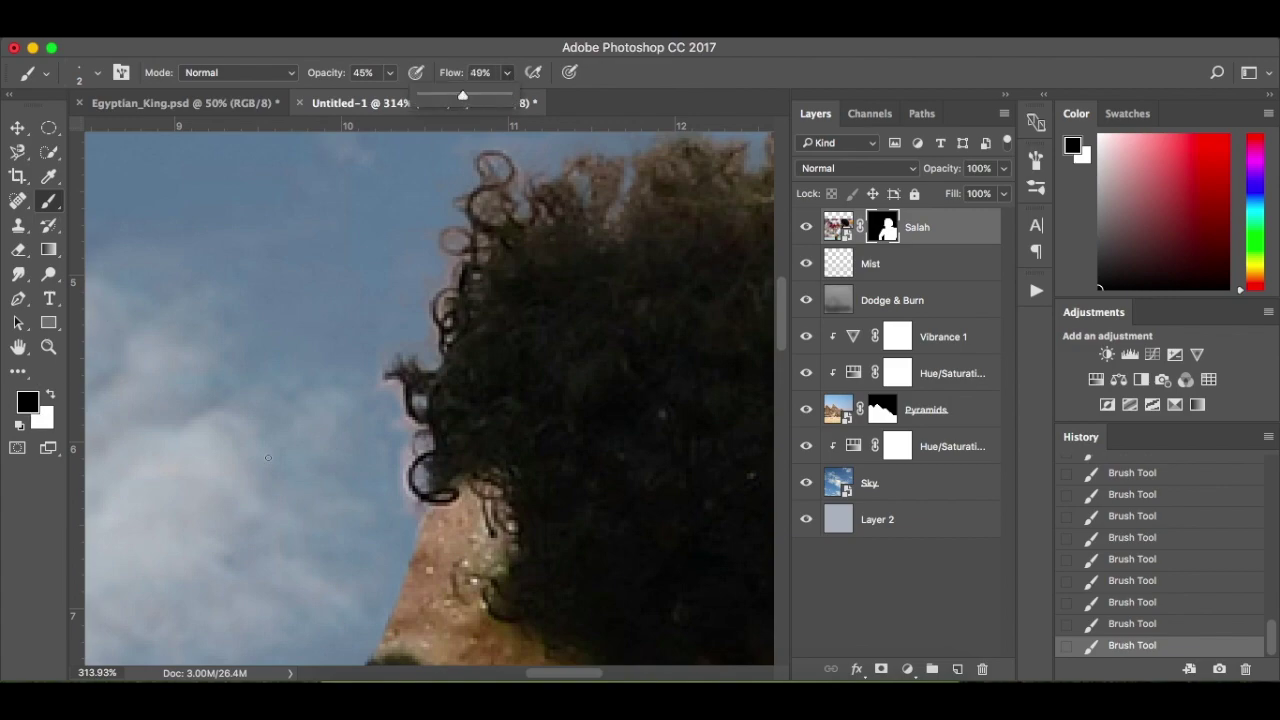
right_click(349, 479)
key(Escape)
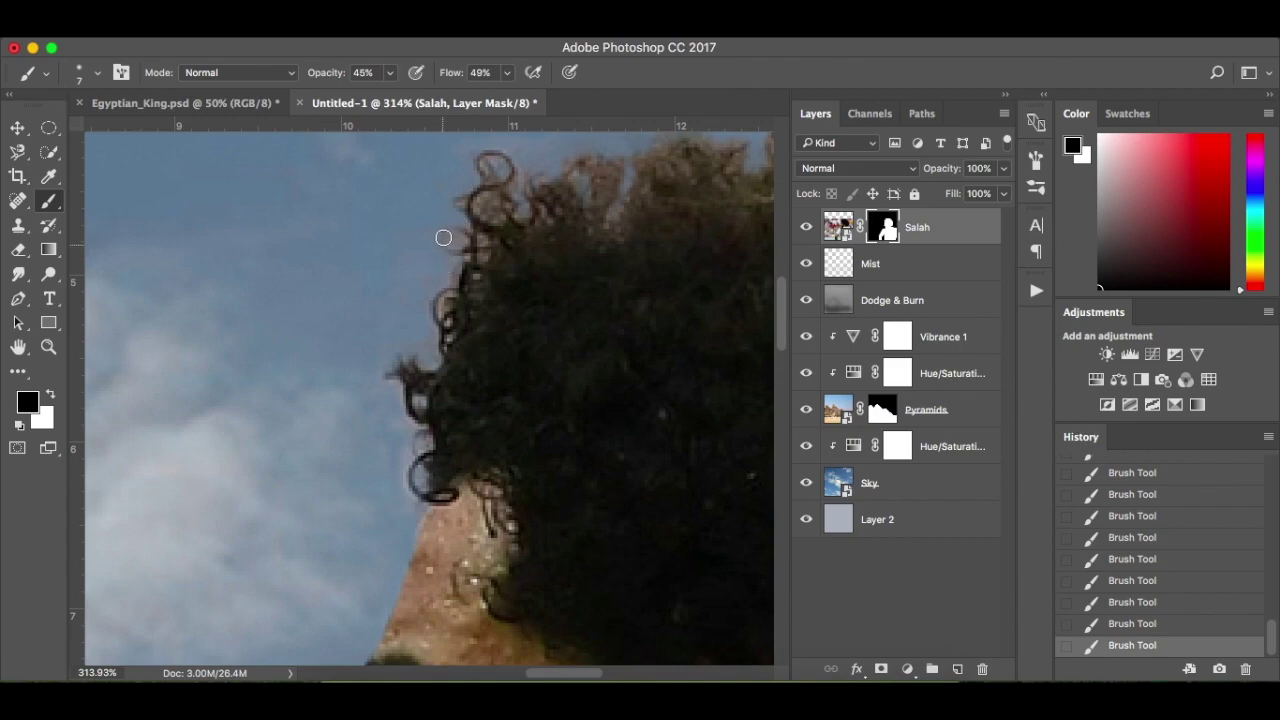
Lightly mask out the remaining background fringe along the top and back of the hair, and check the neck and face outline
scroll(445, 290, up, 3)
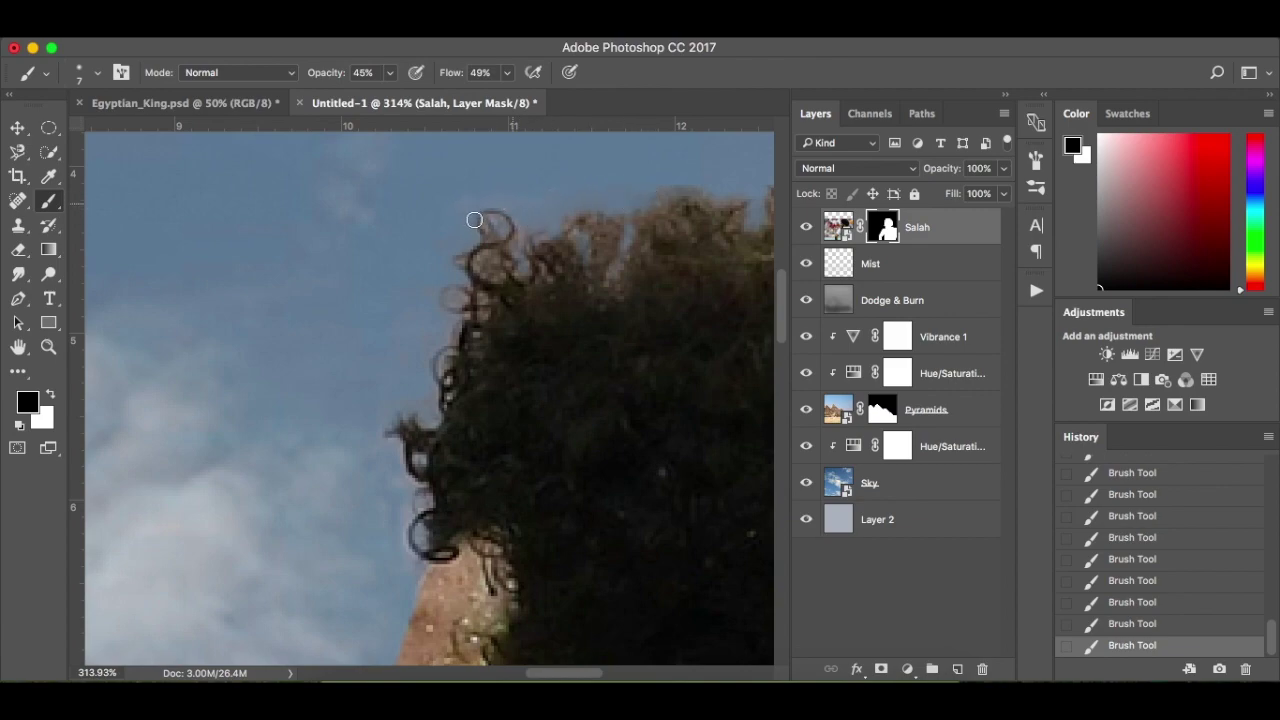
scroll(414, 400, right, 5)
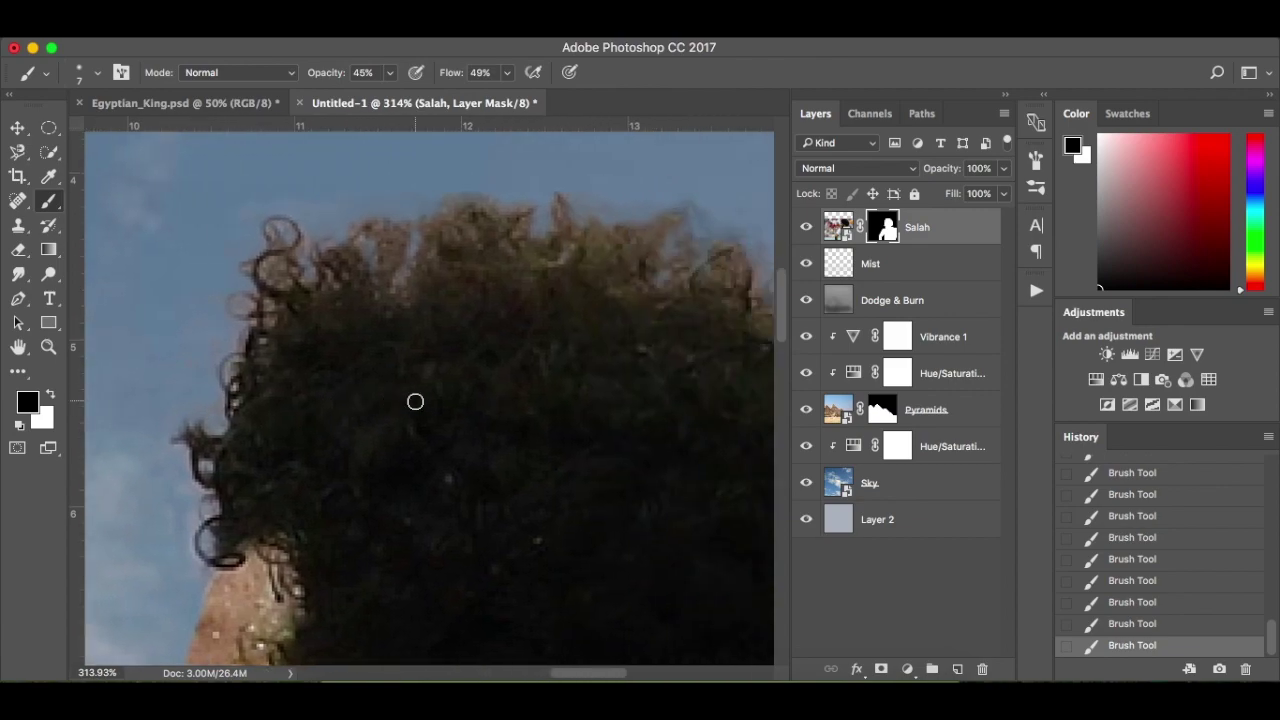
scroll(415, 401, right, 3)
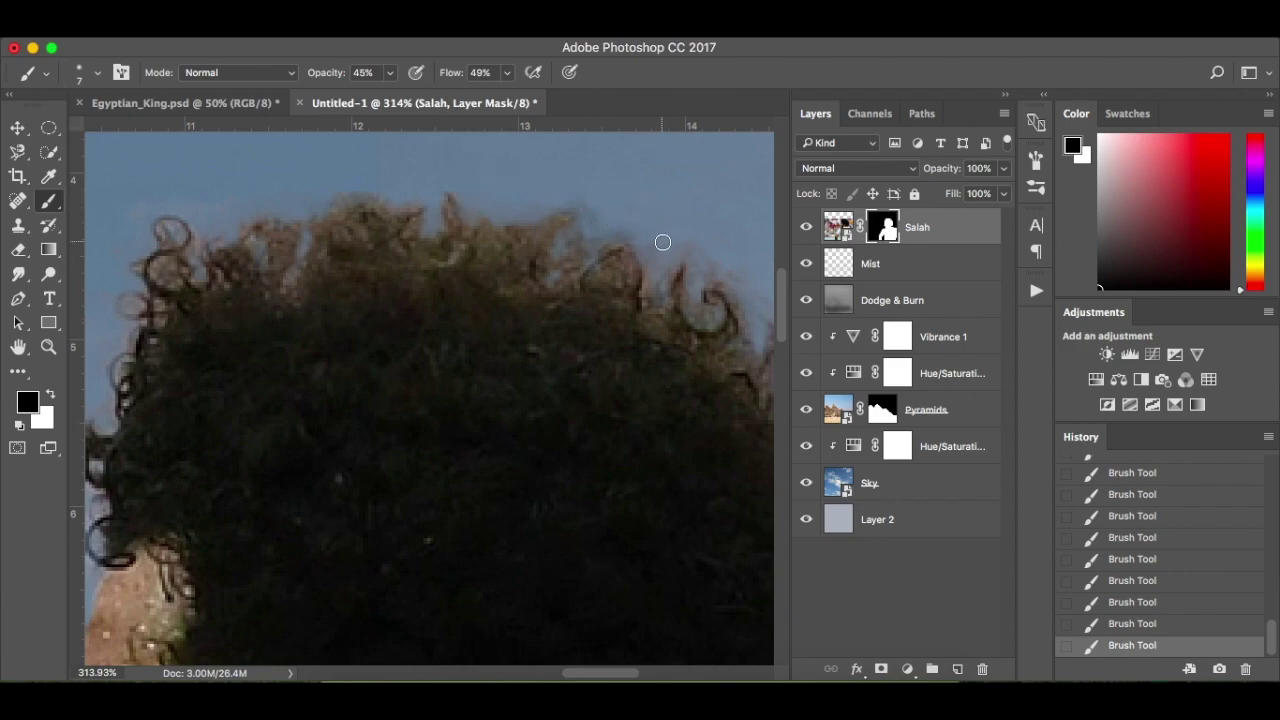
scroll(722, 257, right, 3)
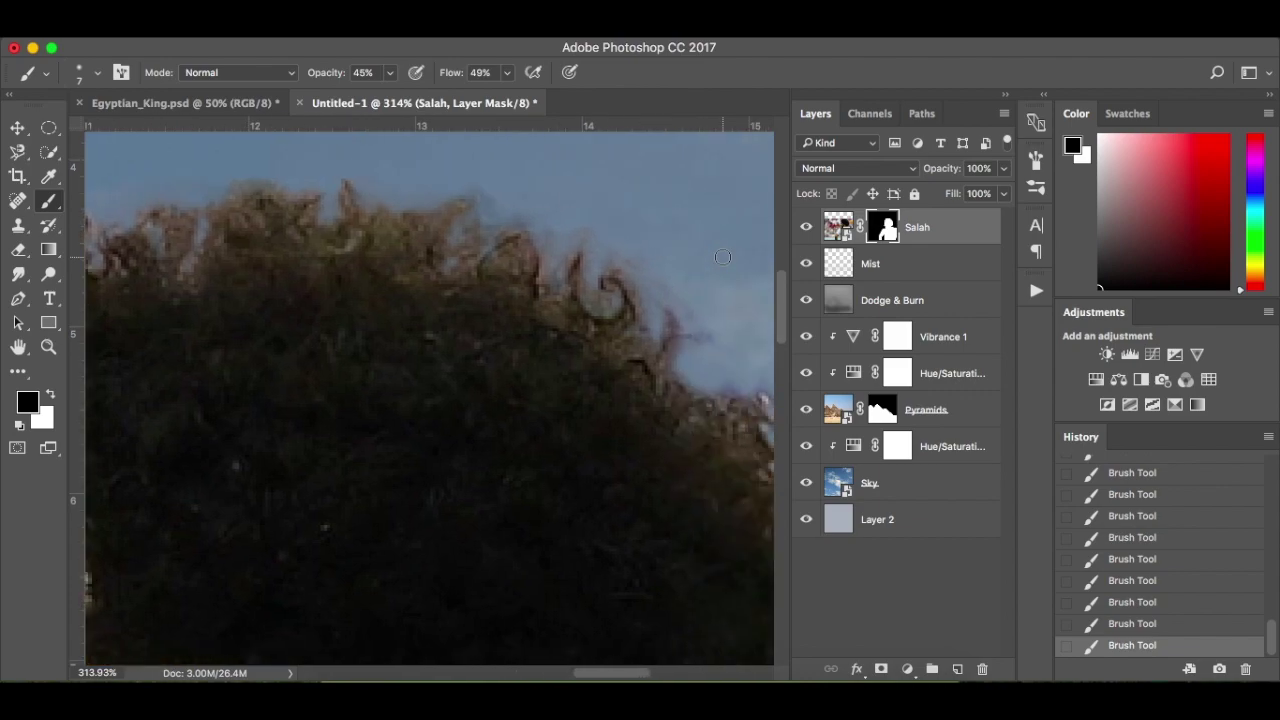
scroll(722, 257, right, 3)
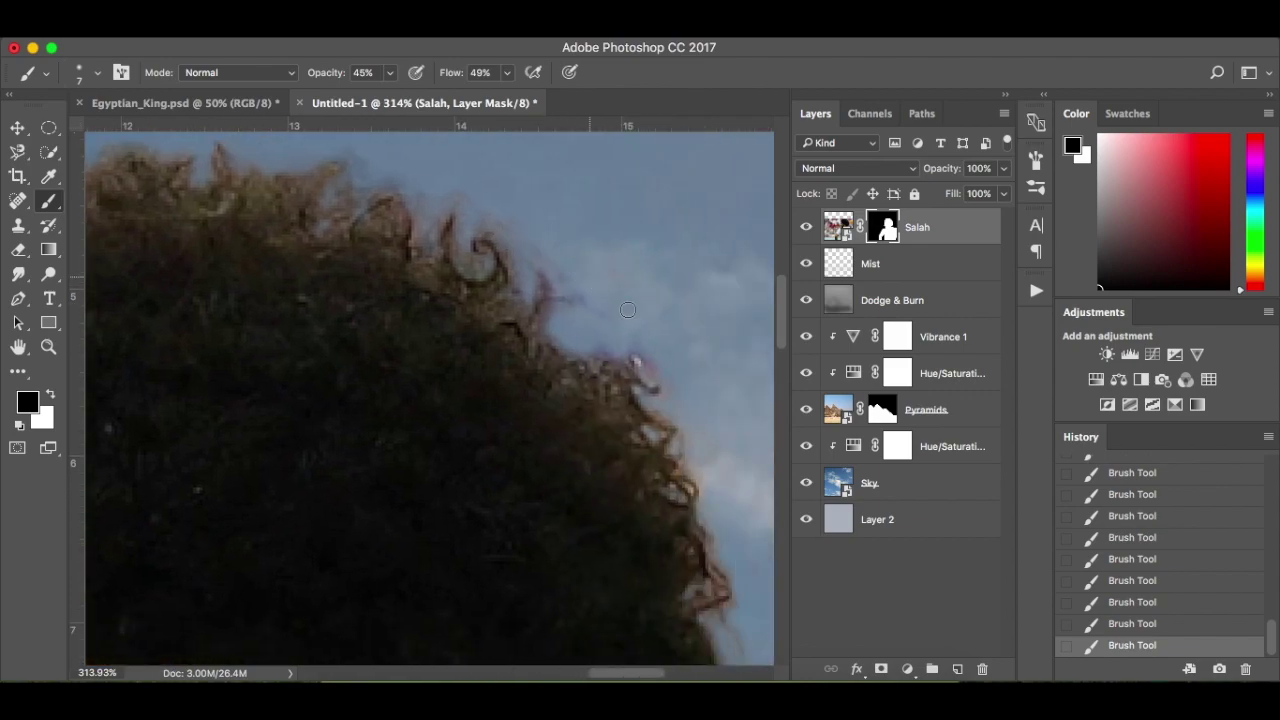
scroll(619, 302, down, 5)
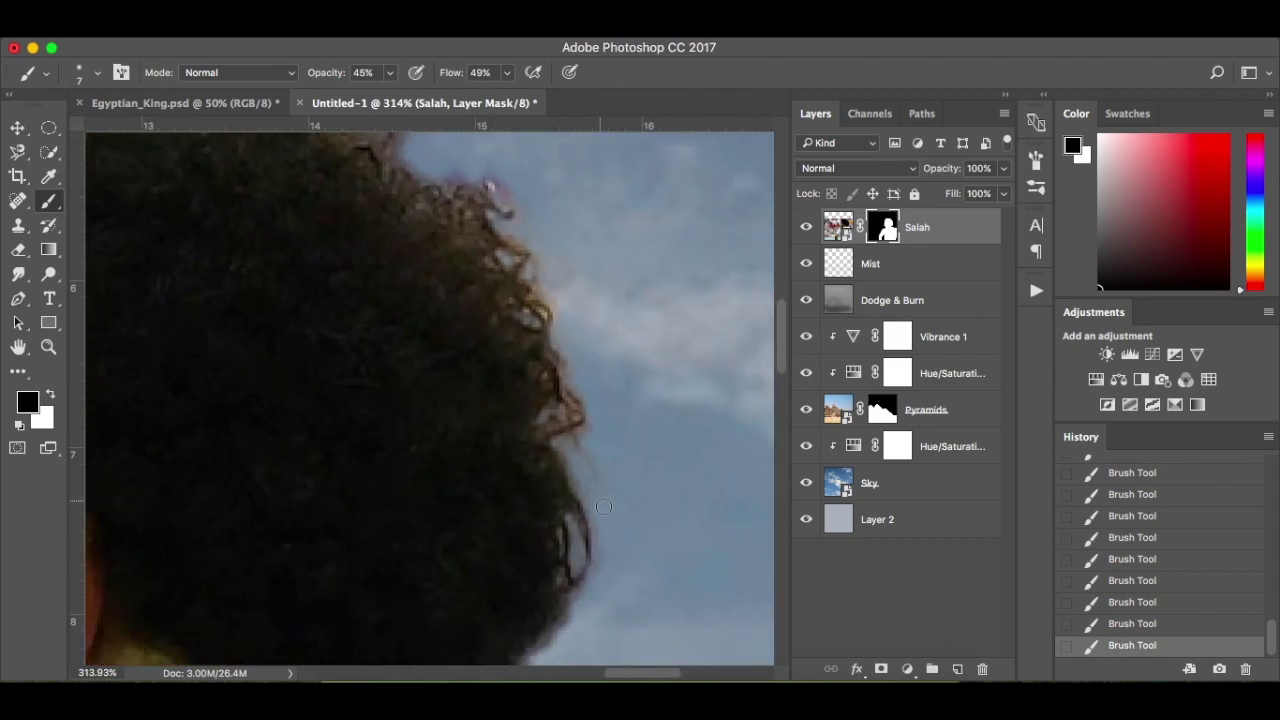
scroll(611, 505, down, 5)
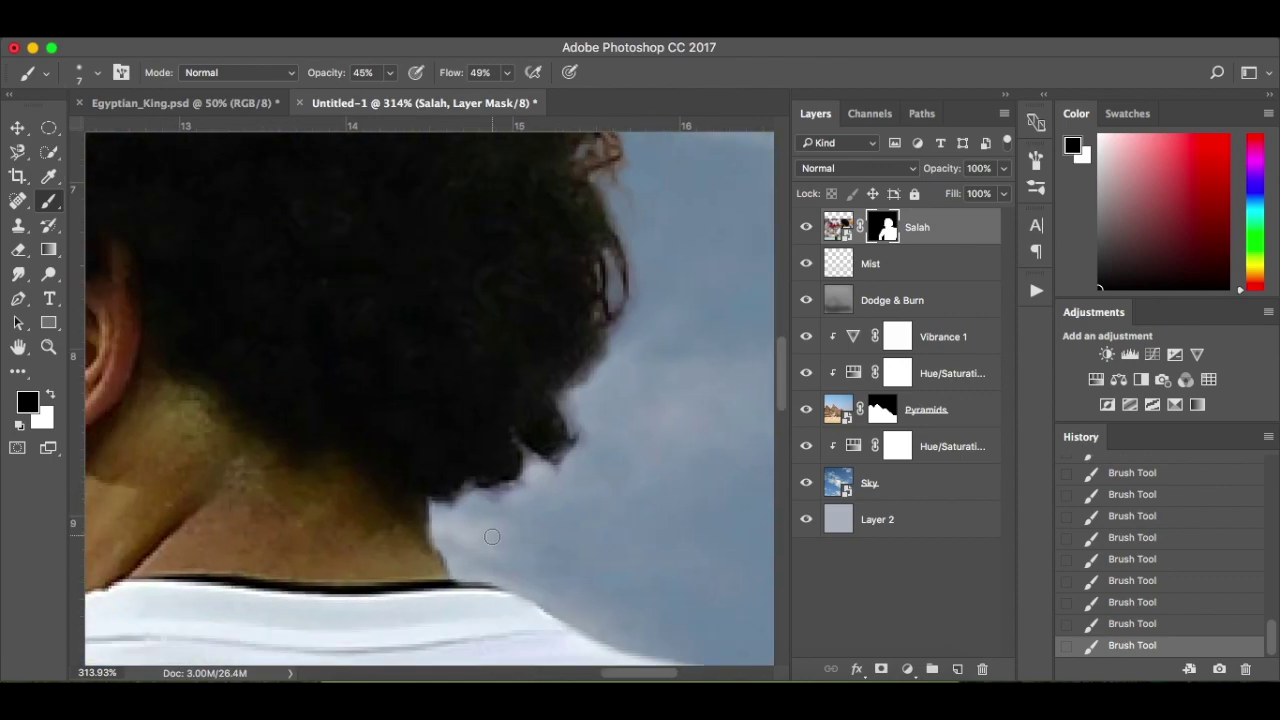
scroll(404, 484, left, 4)
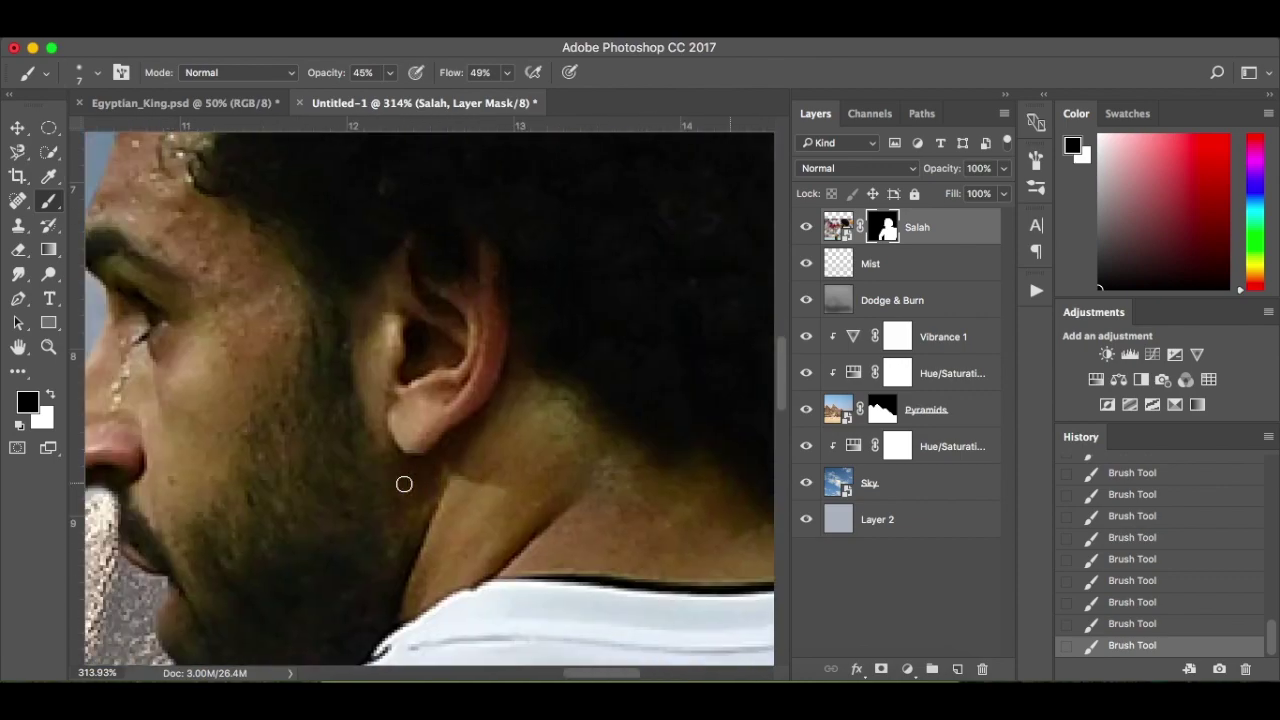
scroll(404, 484, left, 6)
scroll(404, 484, down, 3)
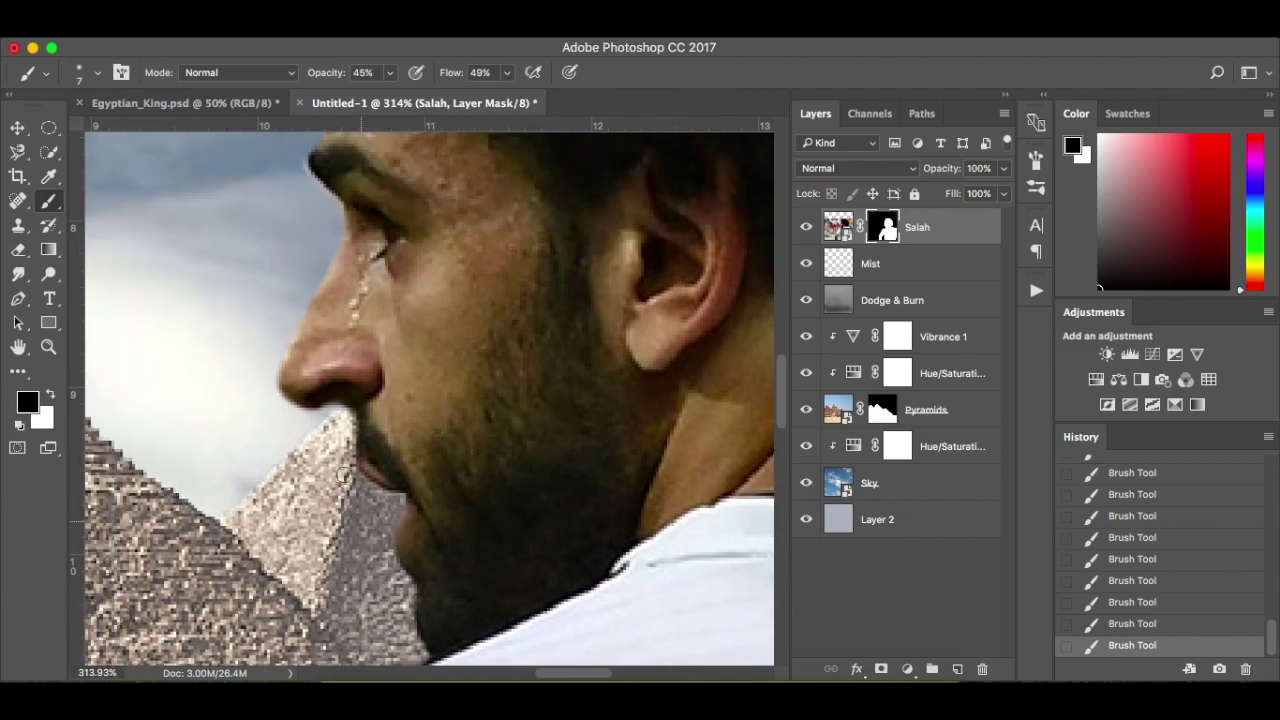
scroll(343, 474, up, 6)
scroll(343, 474, left, 2)
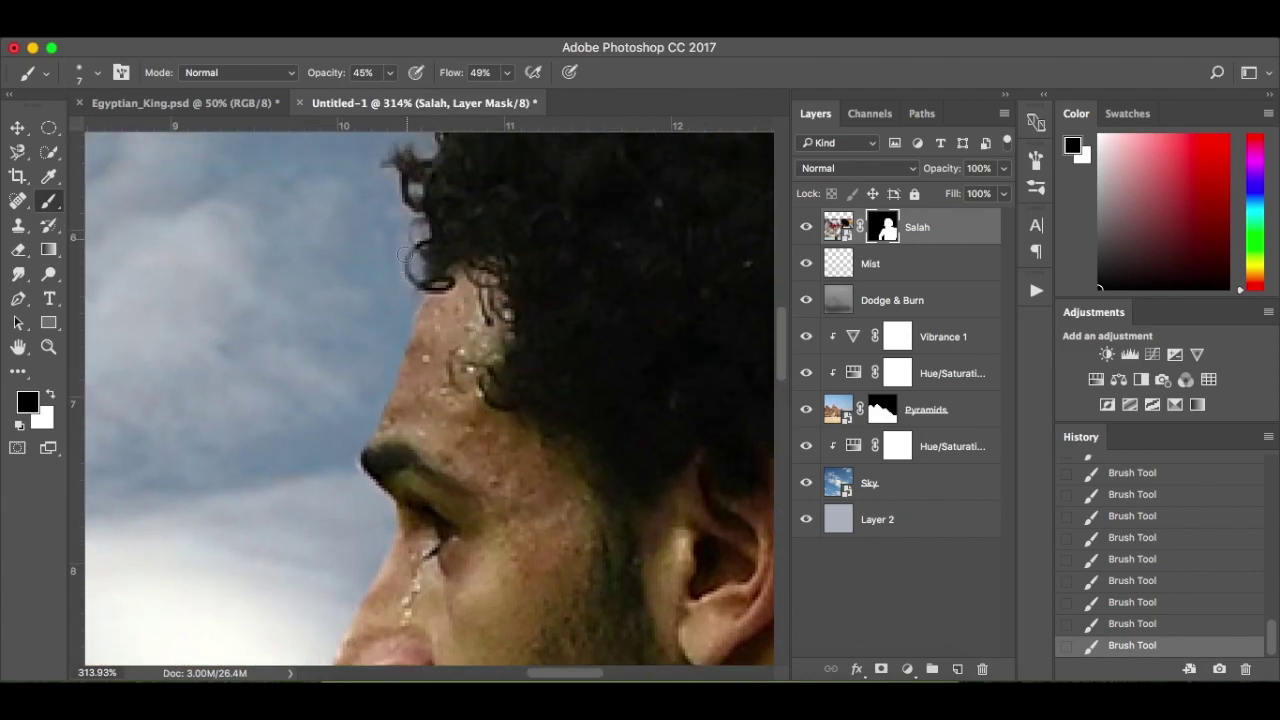
key(super+0)
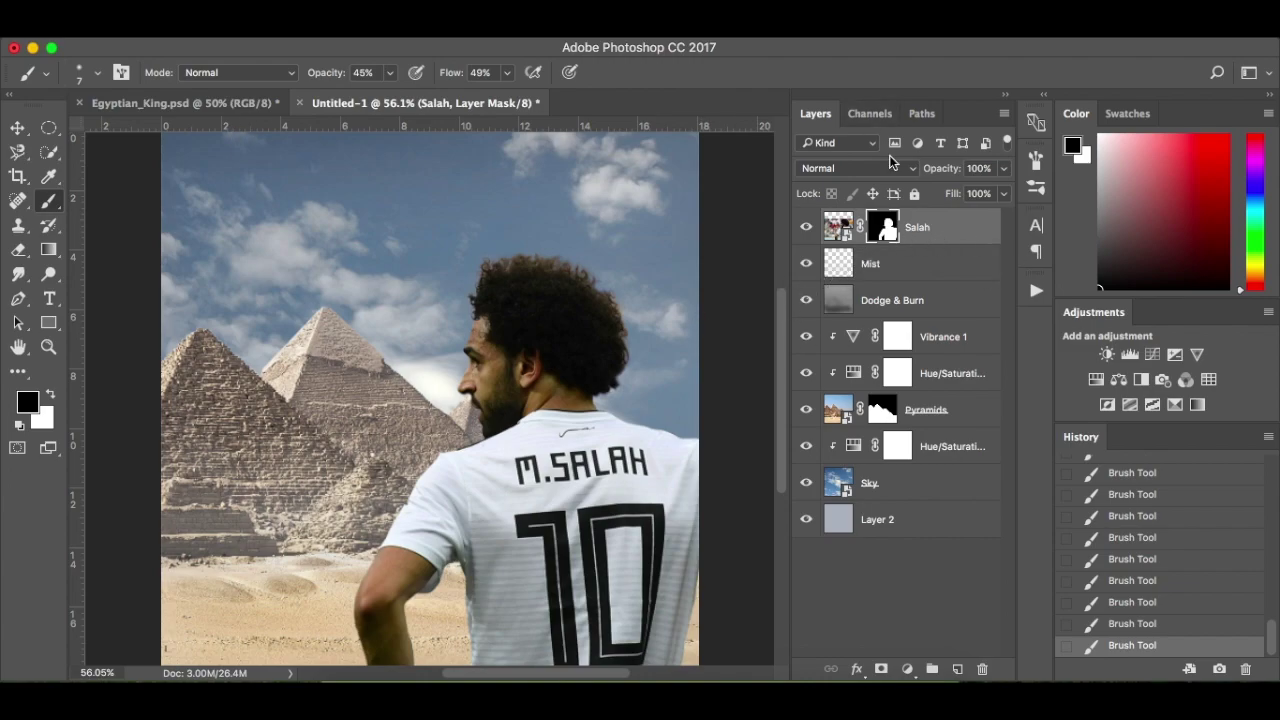
Add a Color Balance adjustment clipped to the Salah layer, with midtones at Cyan–Red +11 and Yellow–Blue -5
click(907, 669)
click(982, 477)
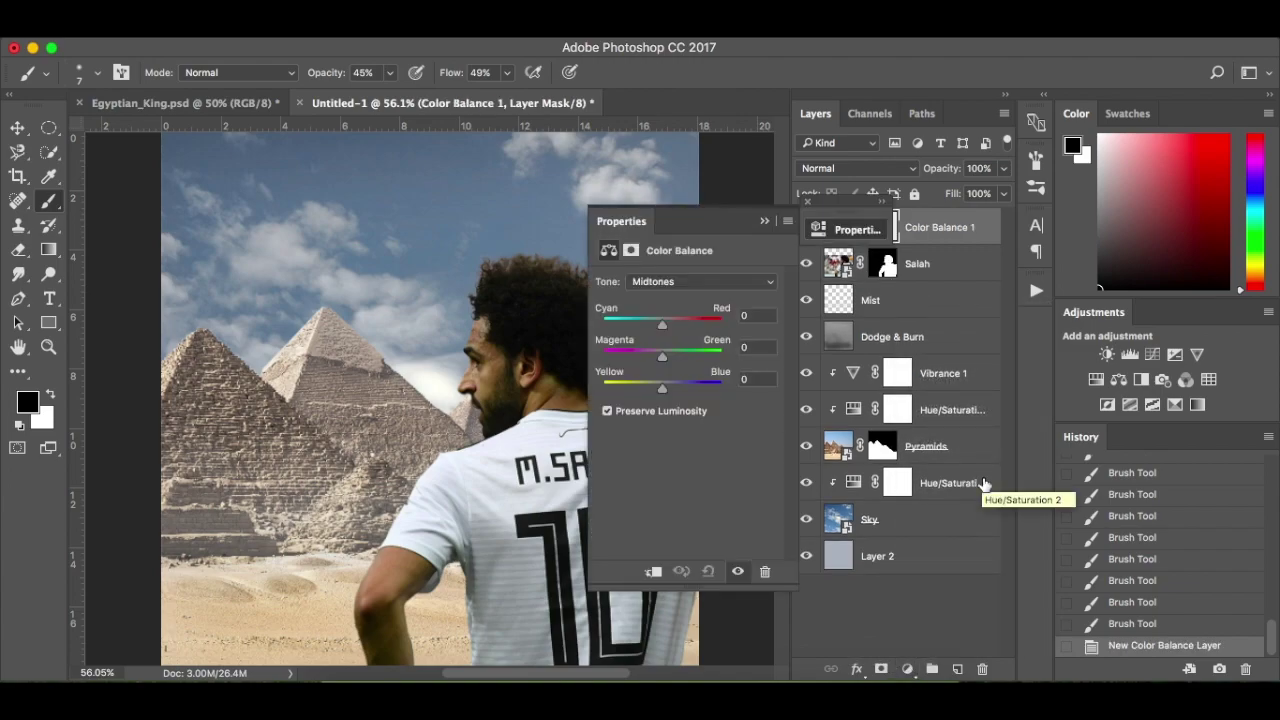
drag(662, 321, 668, 322)
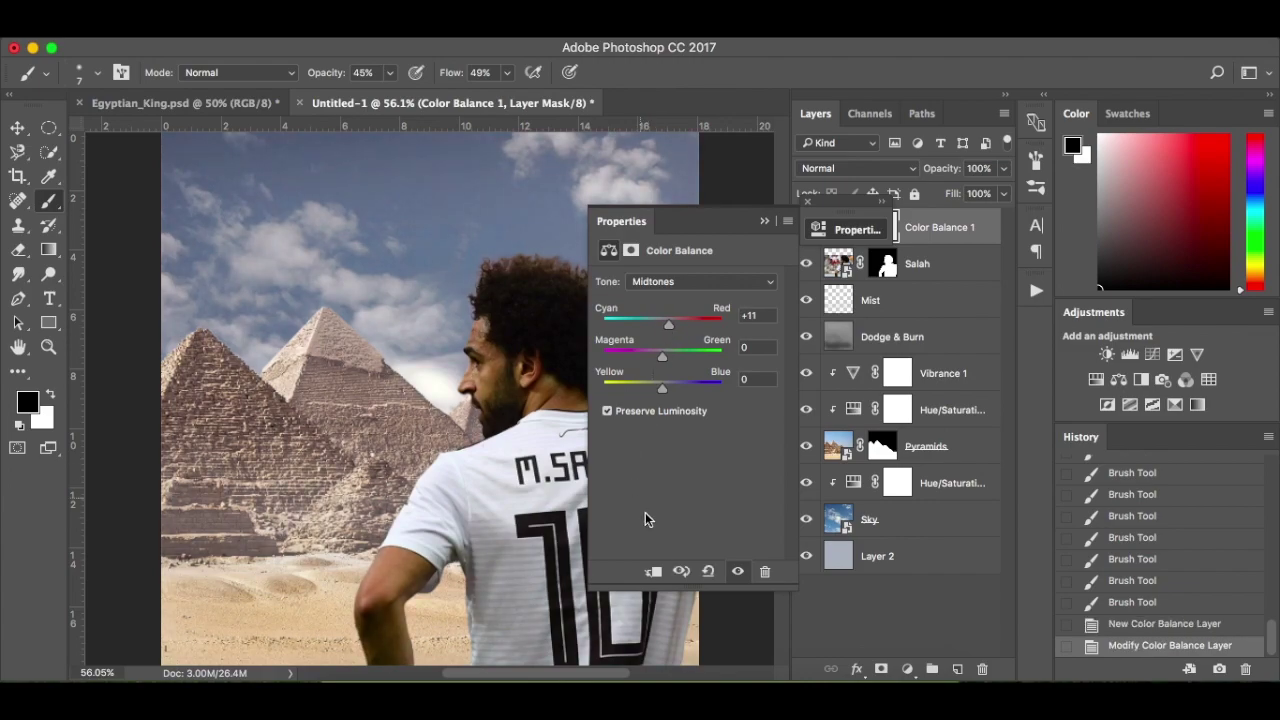
click(655, 576)
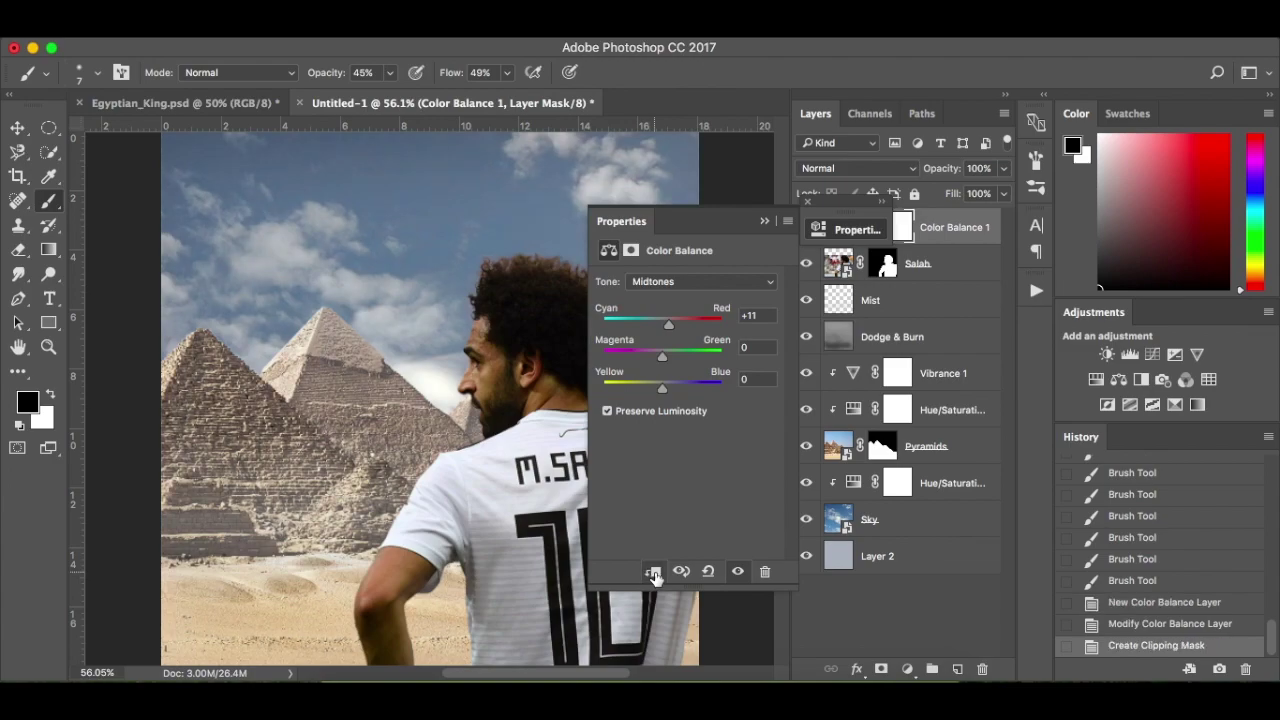
click(660, 388)
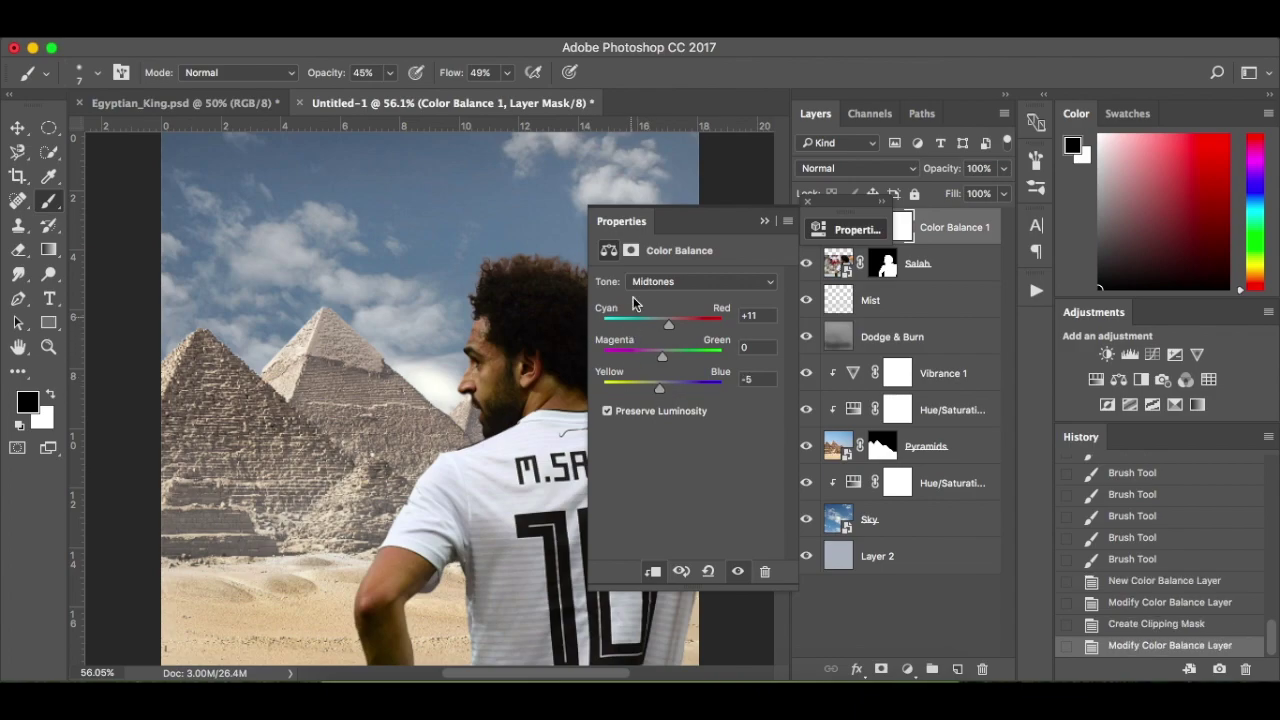
drag(810, 210, 809, 202)
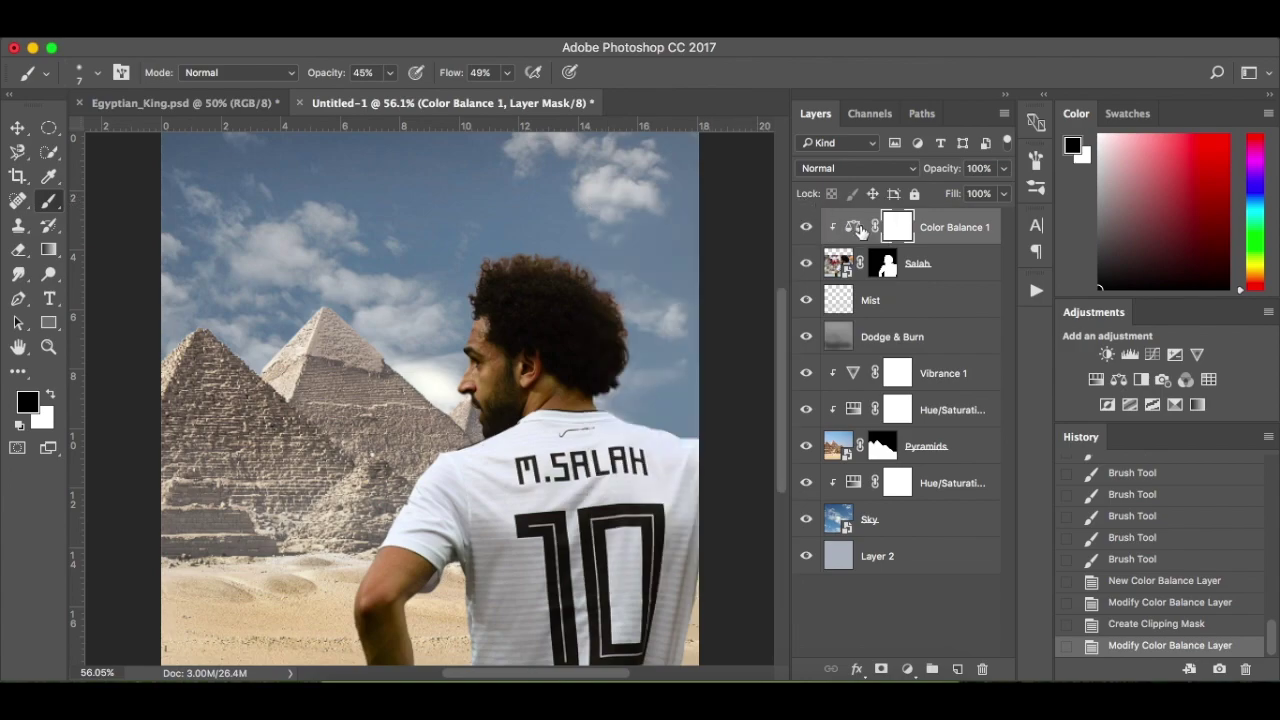
Add a Levels adjustment clipped to the Salah layer, with input black at 10 and output black at 8, and compare its effect
click(908, 669)
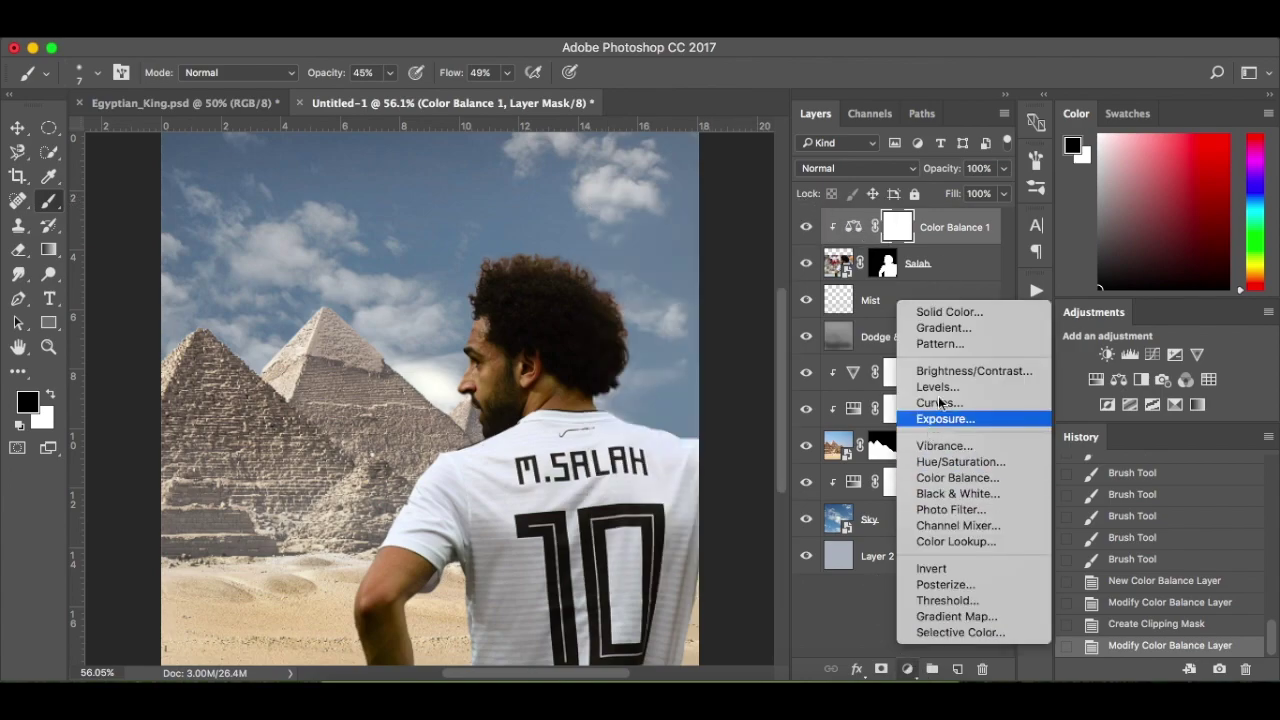
click(953, 386)
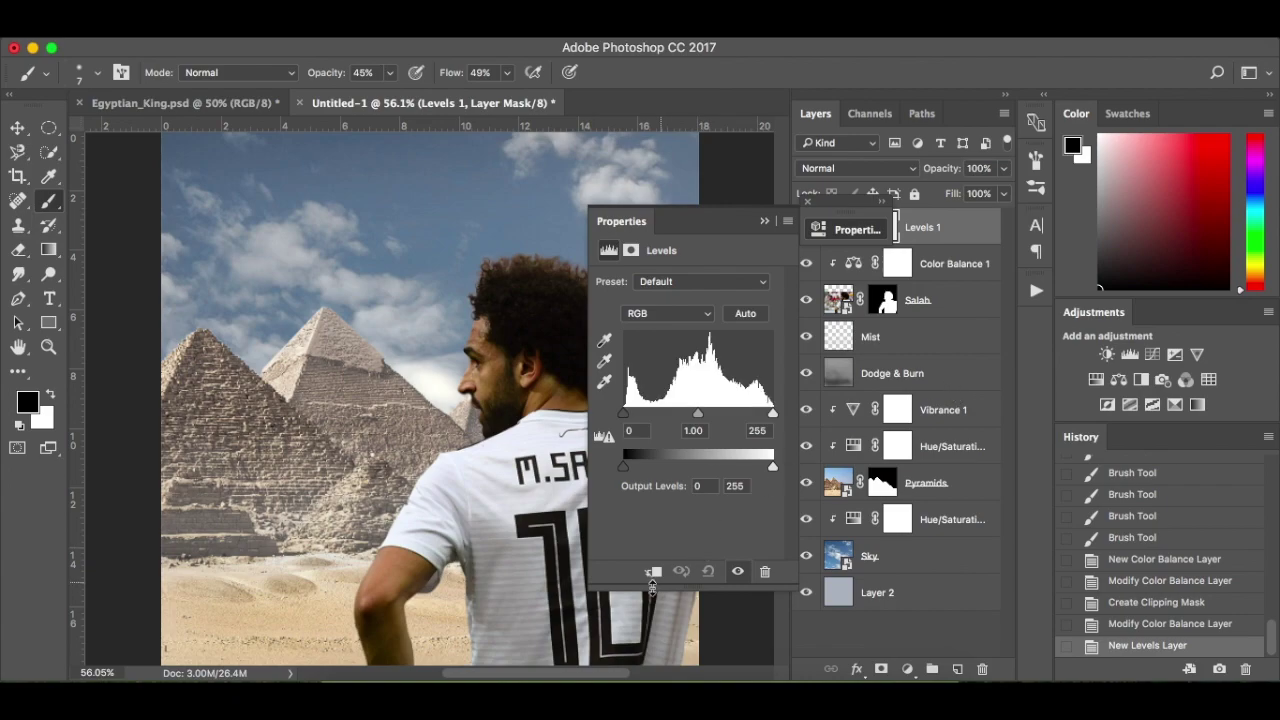
click(652, 571)
drag(625, 413, 628, 418)
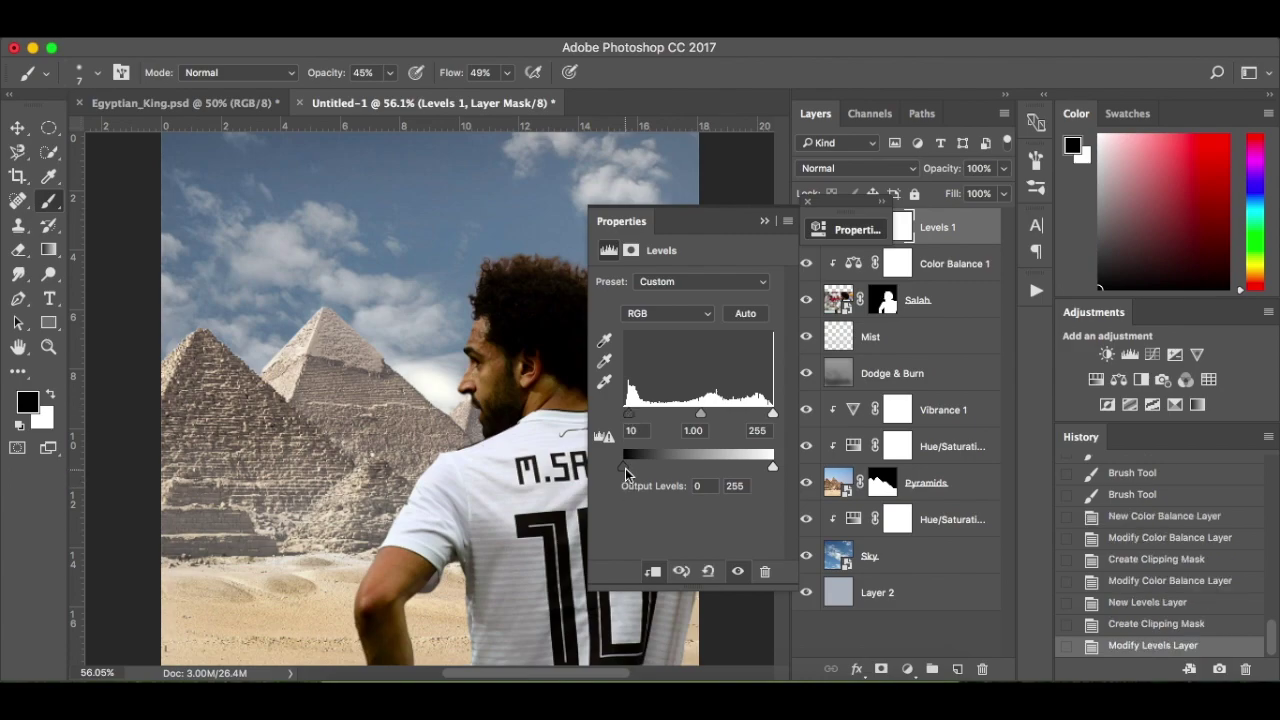
drag(624, 468, 627, 470)
click(740, 578)
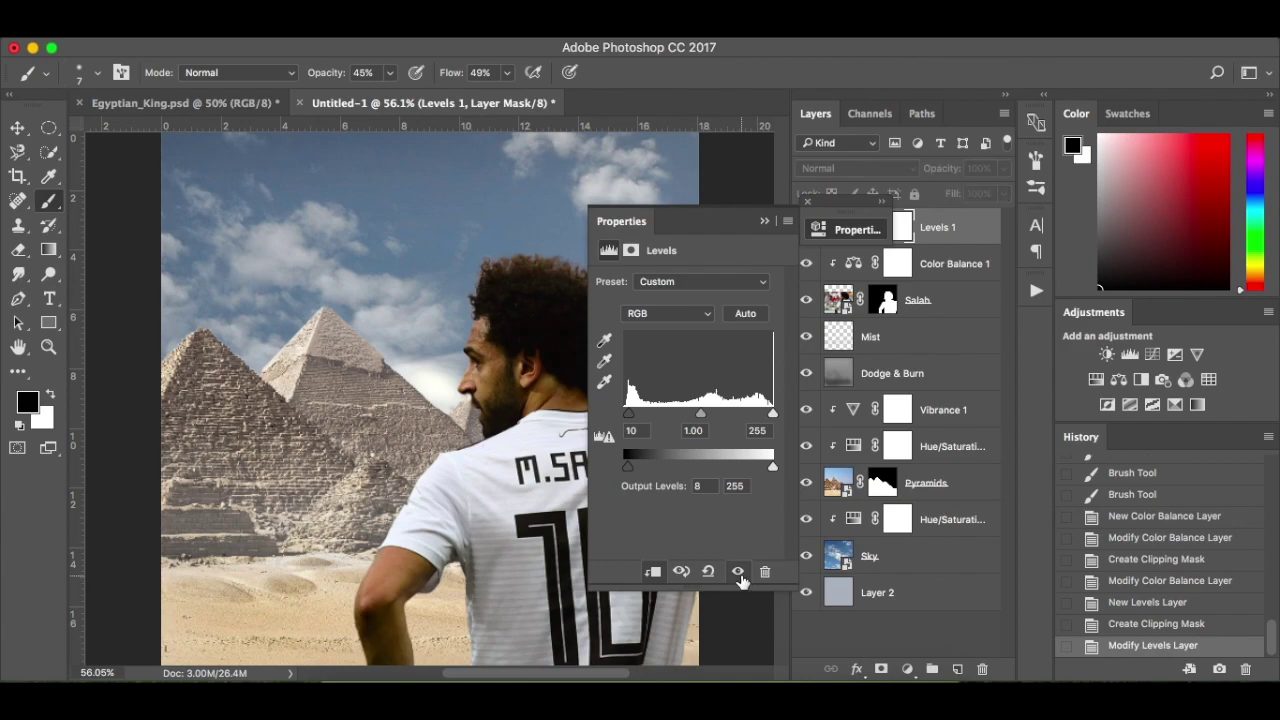
click(807, 203)
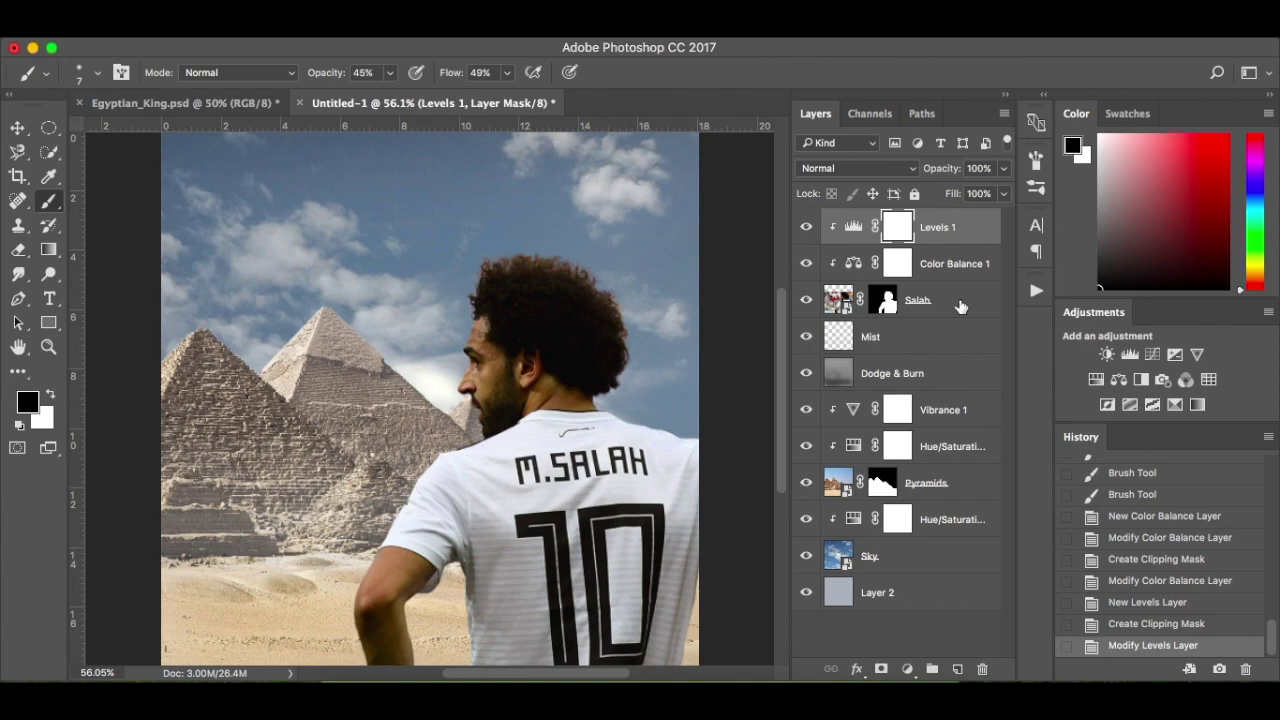
Add a new clipped layer directly above the Salah layer, fill it with 50% Gray, and set its blend mode to Overlay
click(960, 306)
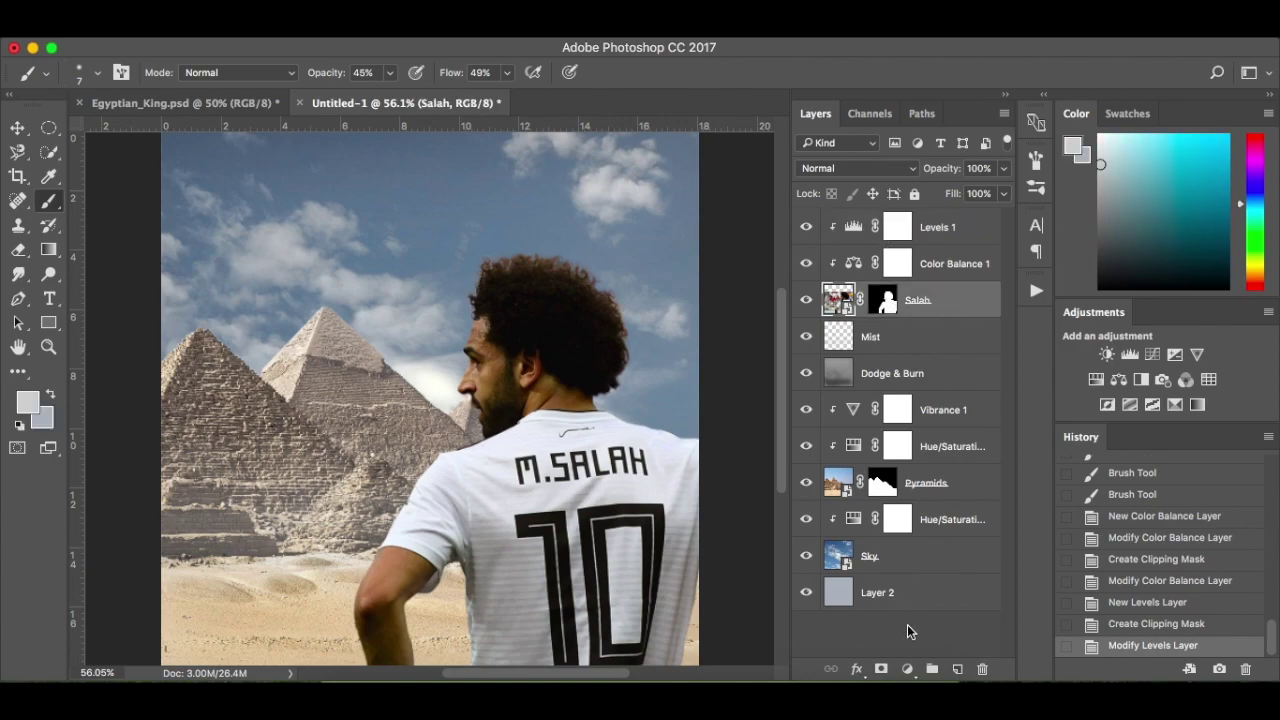
click(955, 669)
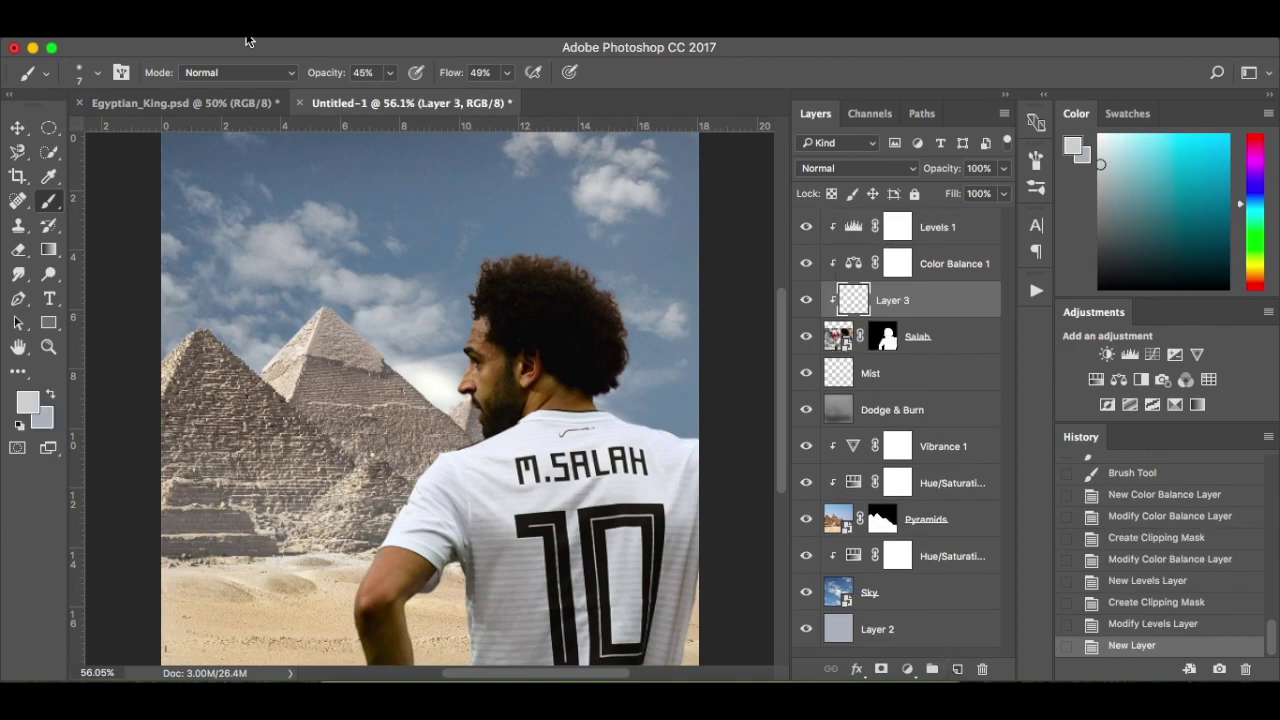
click(170, 37)
mouse_move(212, 30)
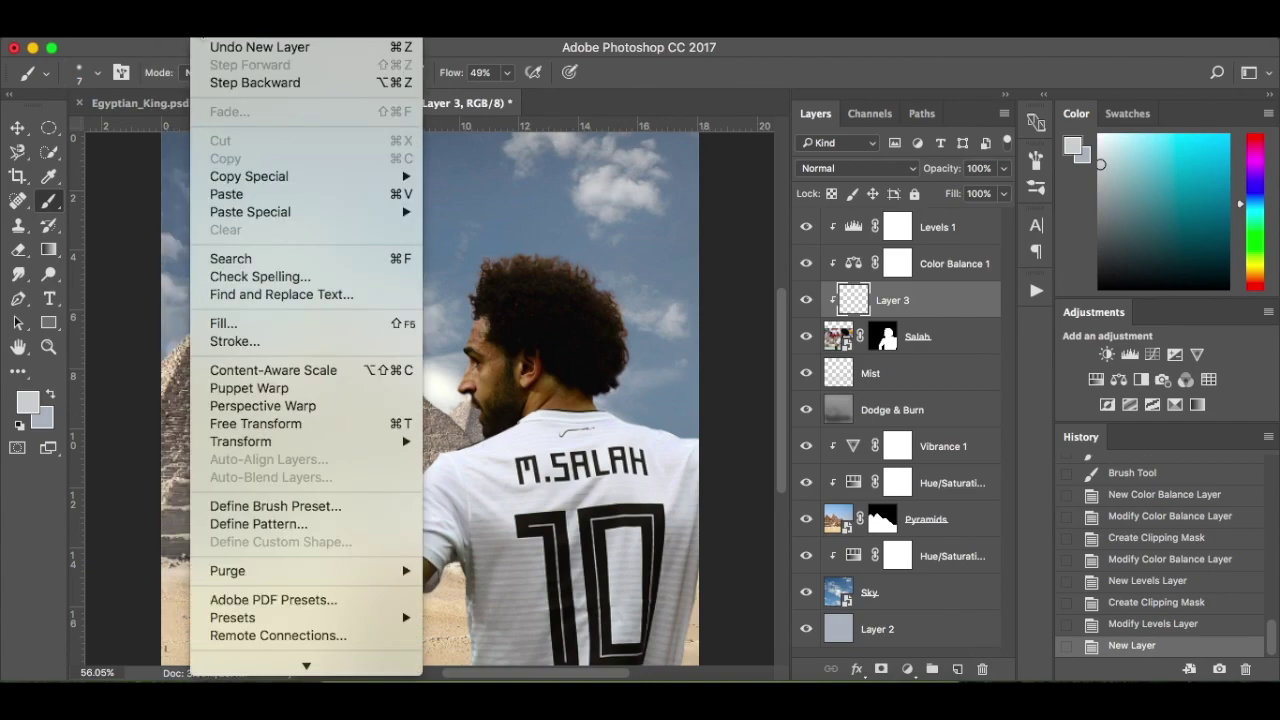
click(222, 322)
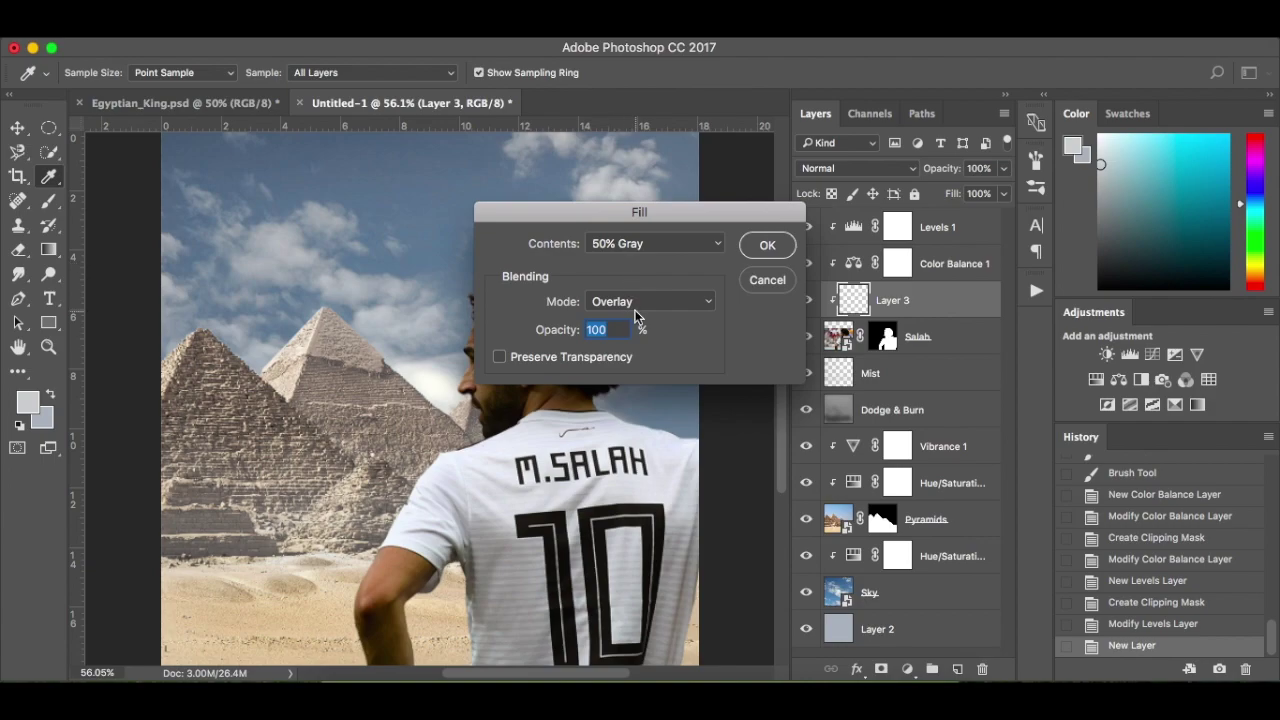
click(767, 246)
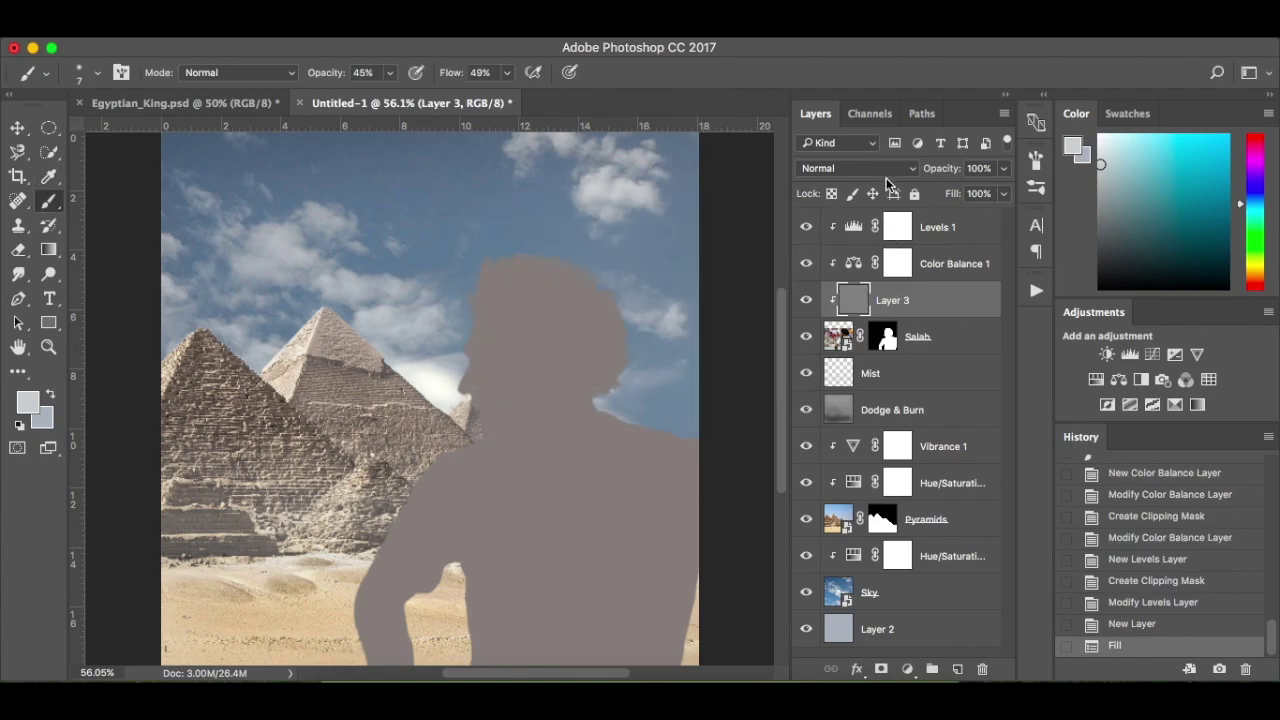
click(883, 171)
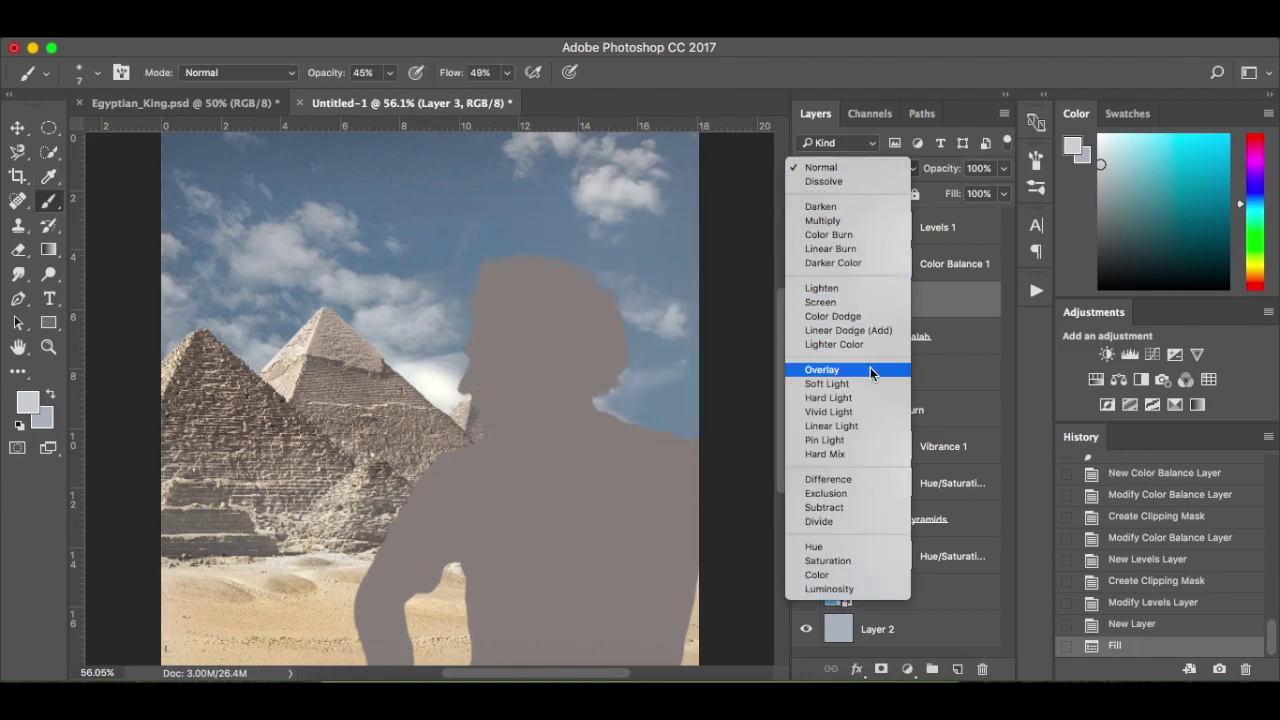
click(870, 367)
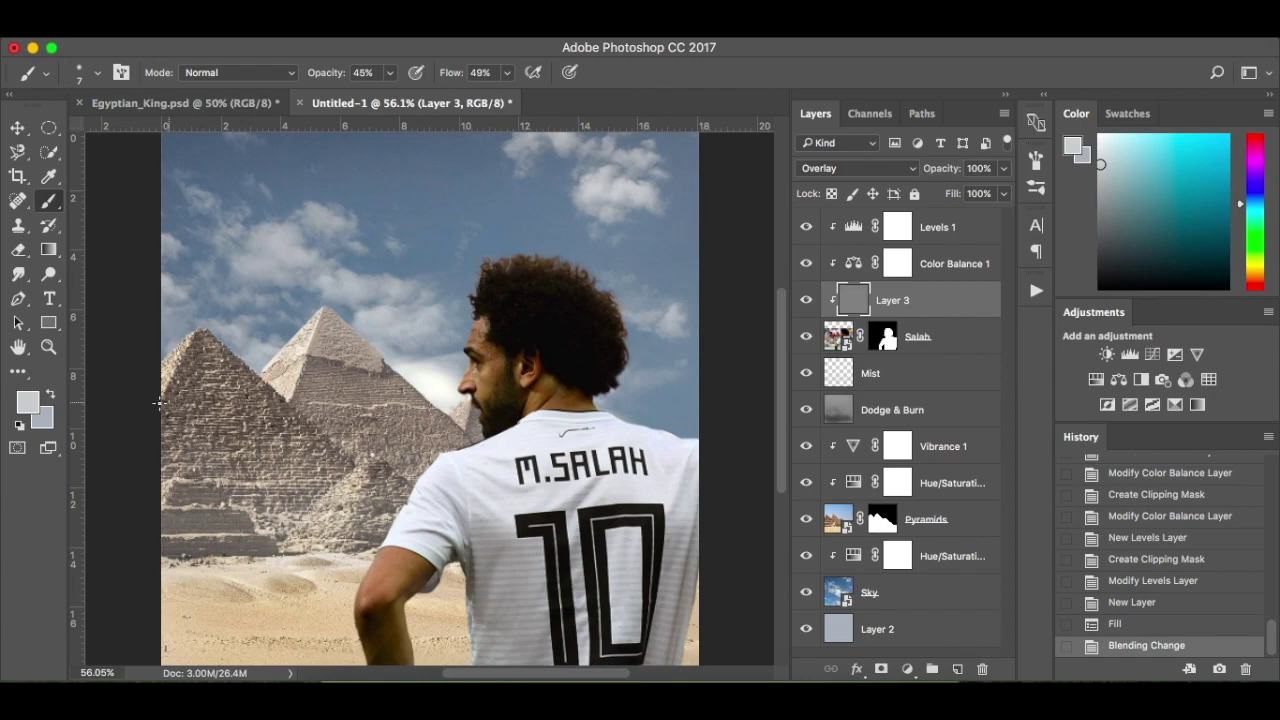
Burn midtones at 10% exposure under the sleeve and along the adjoining shirt side, reducing the brush from 45 to 30 px
drag(50, 270, 113, 290)
key(bracketleft)
key(bracketleft)
key(bracketleft)
key(bracketleft)
key(bracketleft)
key(bracketleft)
key(bracketleft)
key(bracketleft)
key(bracketleft)
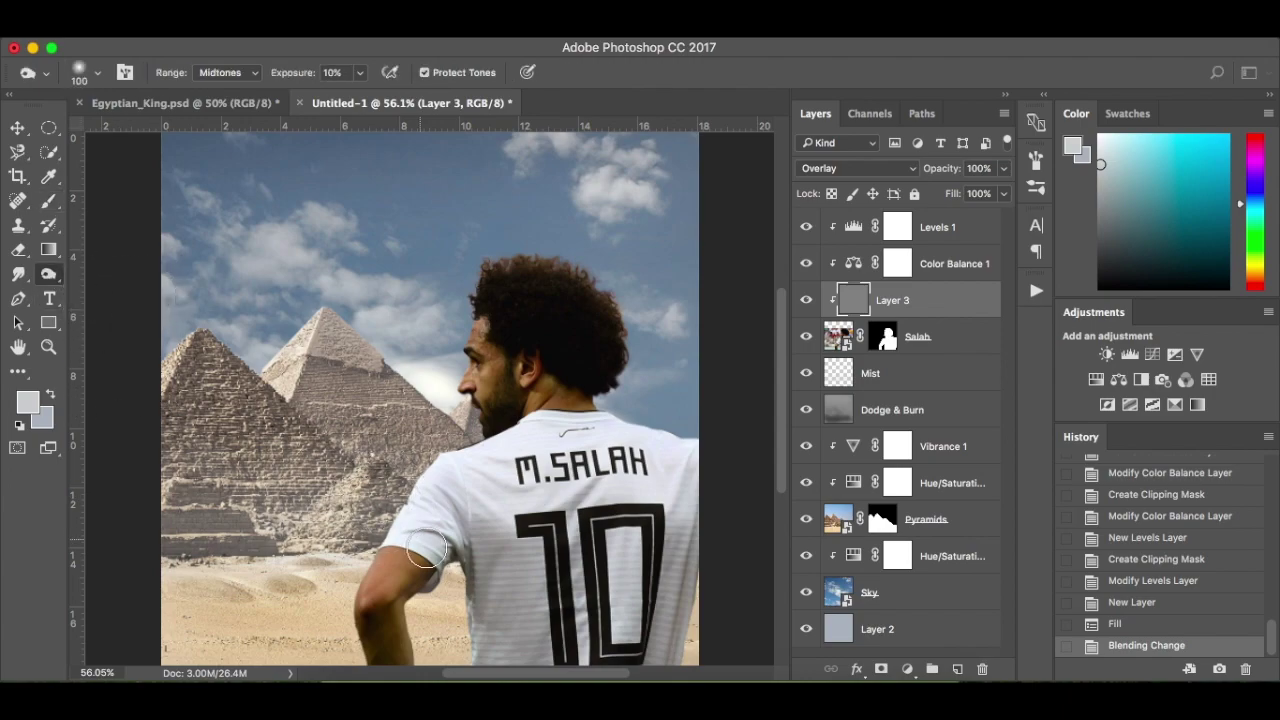
key(bracketleft)
key(bracketleft)
key(bracketleft)
scroll(412, 607, up, 3)
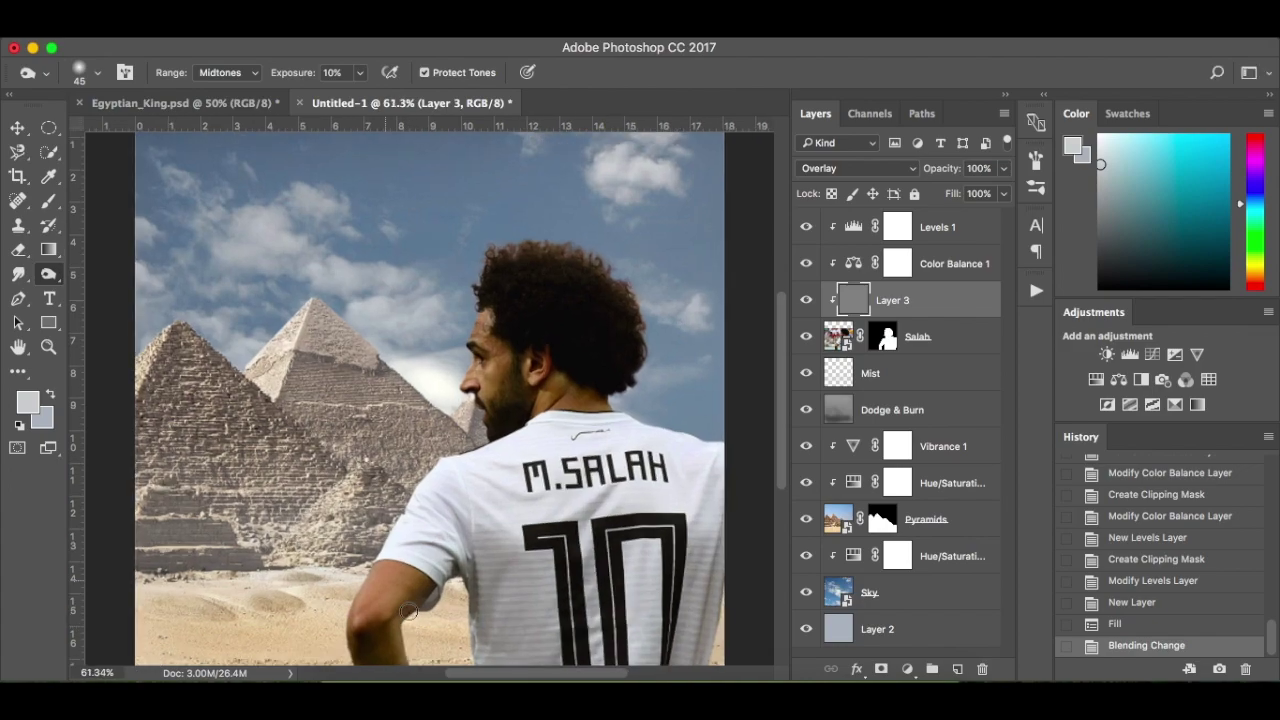
scroll(402, 608, down, 2)
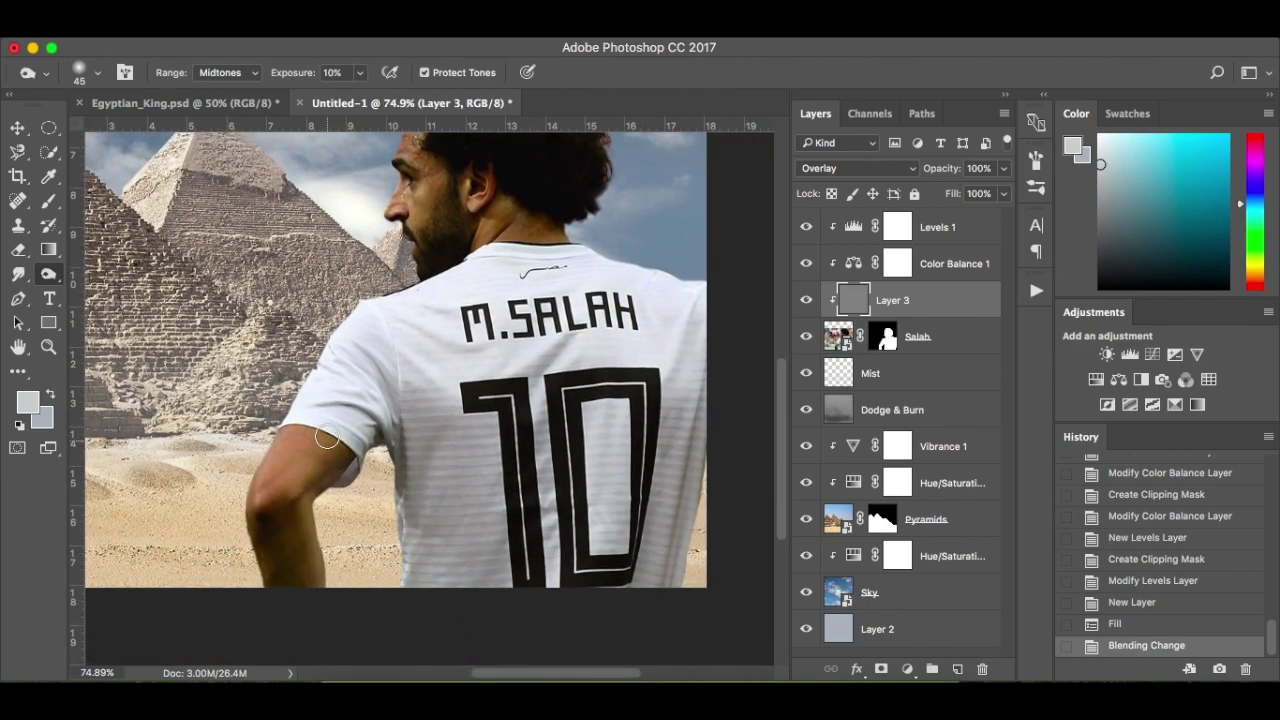
mouse_move(370, 458)
mouse_down()
mouse_move(344, 479)
mouse_move(337, 459)
mouse_move(309, 500)
mouse_move(318, 484)
mouse_move(282, 506)
mouse_move(285, 580)
mouse_move(261, 526)
mouse_move(284, 598)
mouse_move(270, 522)
mouse_move(285, 547)
mouse_move(321, 475)
mouse_move(310, 490)
mouse_move(383, 437)
mouse_move(342, 461)
mouse_up()
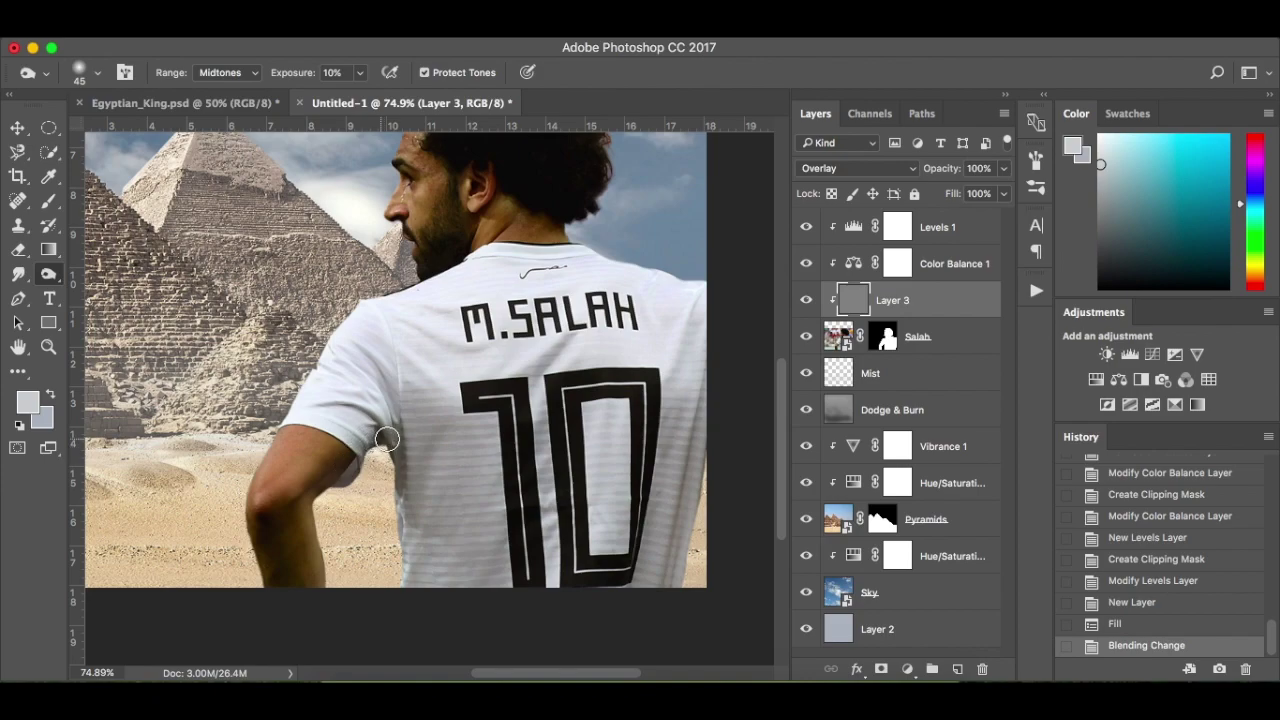
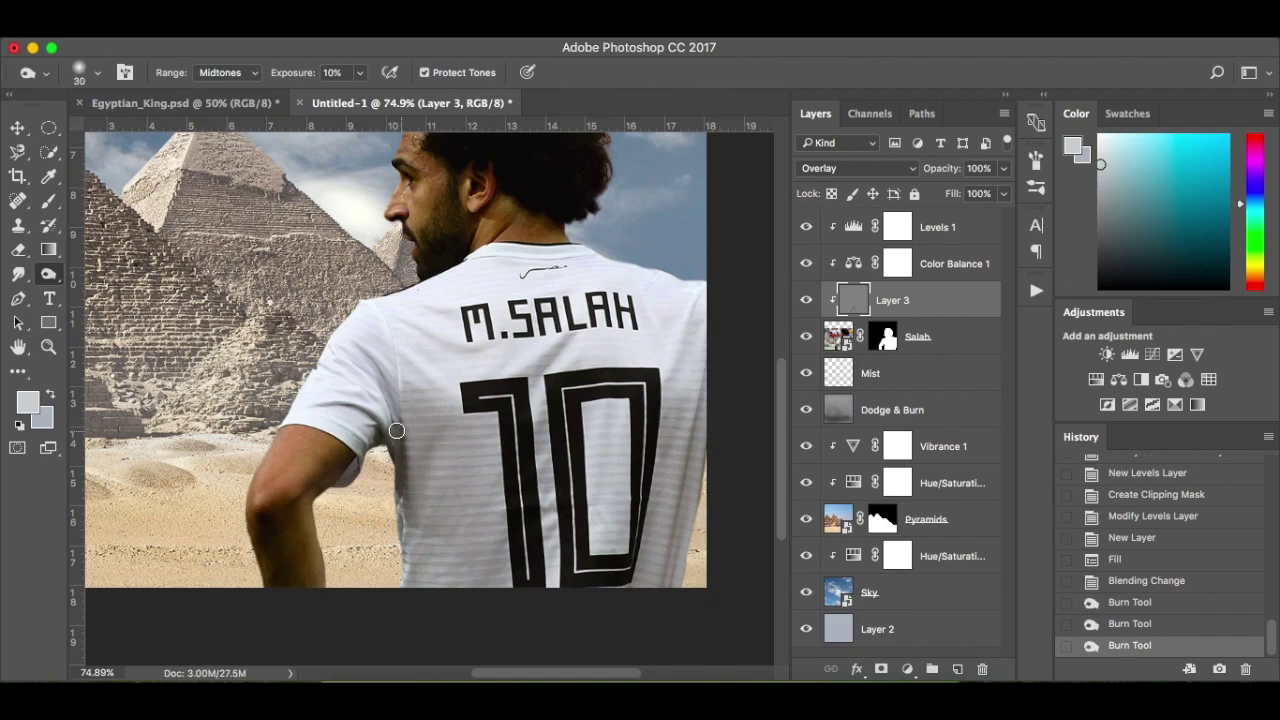
drag(346, 458, 333, 456)
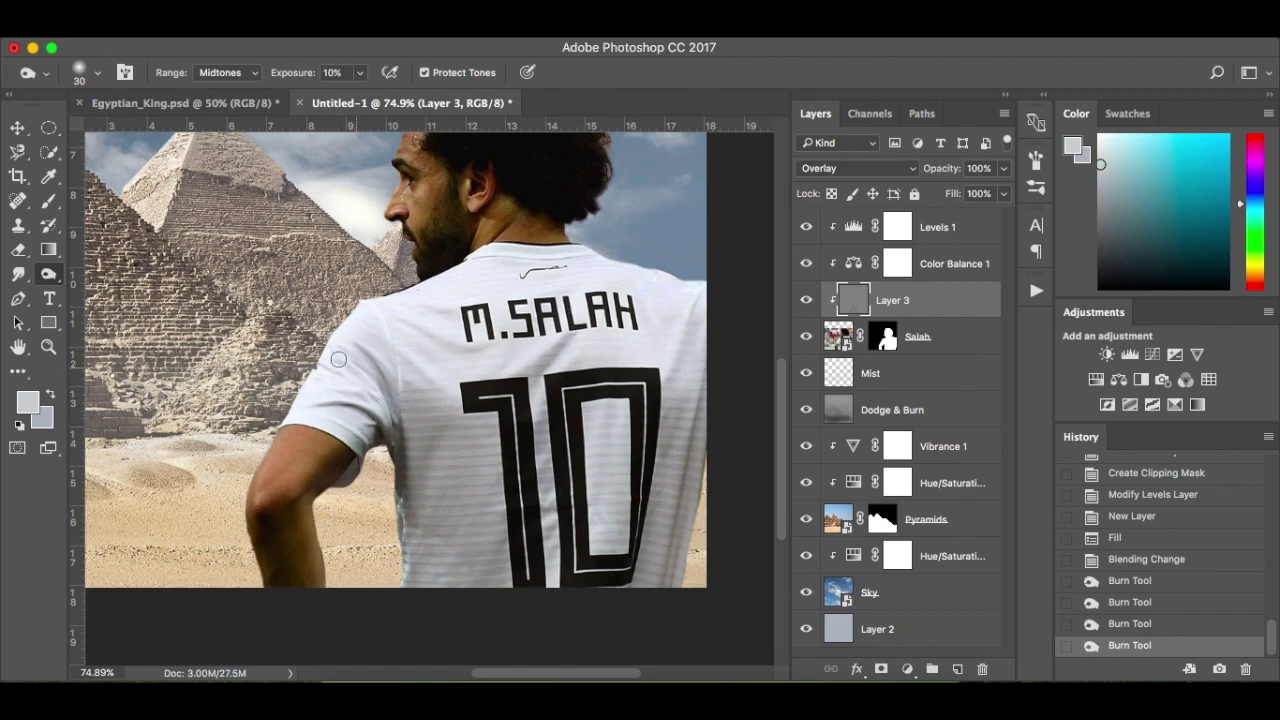
Burn the sleeve folds, shoulder and shirt back around the name and number with the 30 px brush
drag(338, 358, 386, 394)
mouse_move(396, 339)
mouse_down()
mouse_move(472, 350)
mouse_move(503, 332)
mouse_move(462, 347)
mouse_move(417, 318)
mouse_move(425, 302)
mouse_move(475, 320)
mouse_up()
mouse_move(521, 398)
mouse_down()
mouse_move(572, 336)
mouse_move(509, 411)
mouse_move(575, 336)
mouse_up()
scroll(572, 338, right, 2)
scroll(572, 338, right, 1)
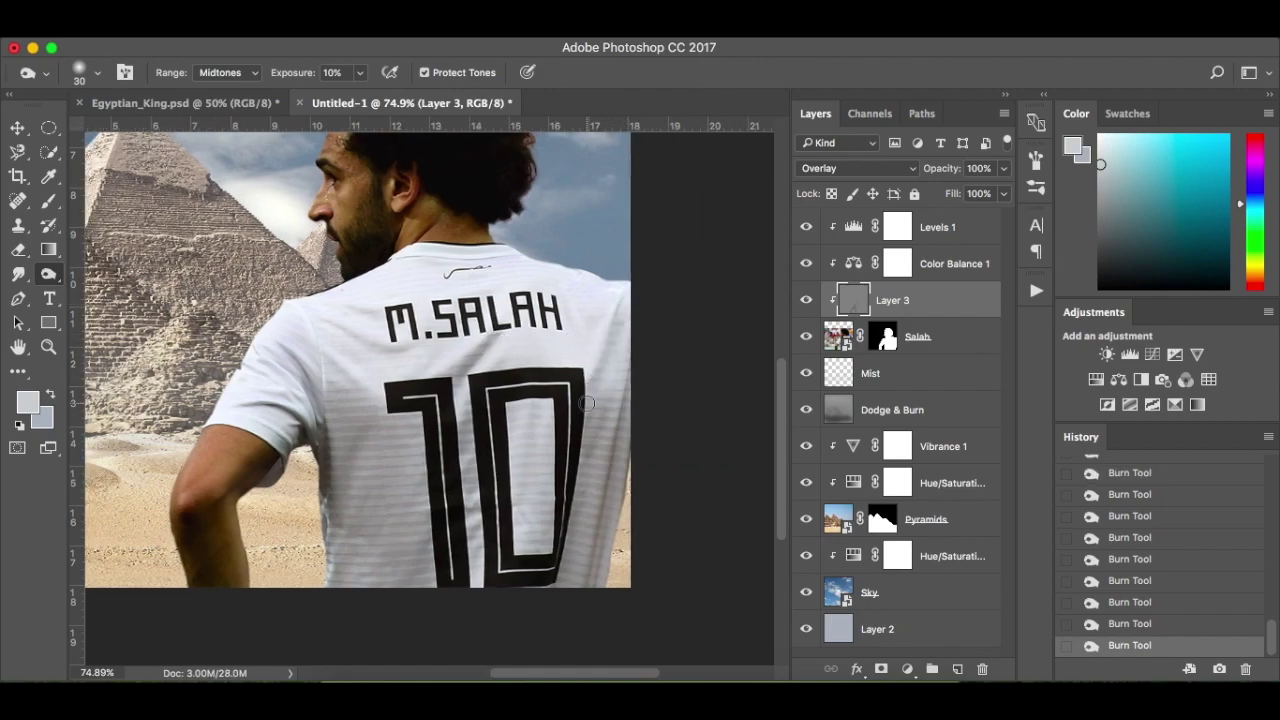
scroll(587, 404, down, 3)
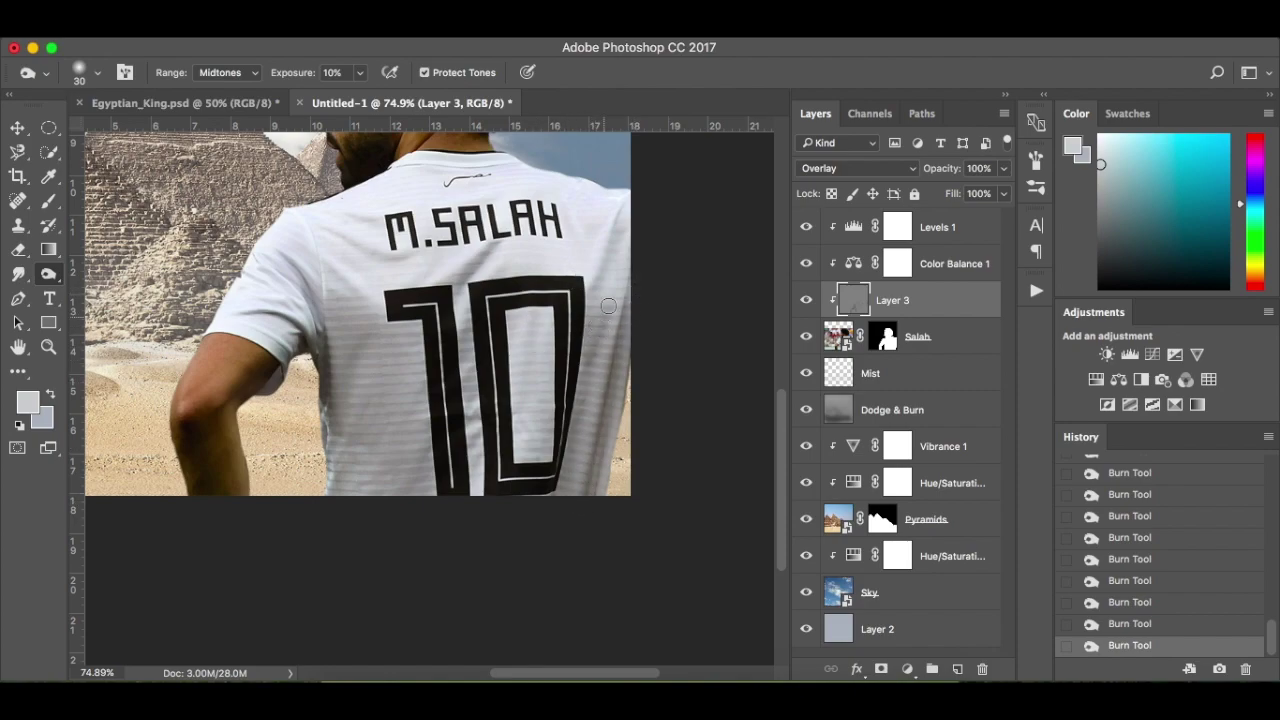
Burn the face shadows with a 15 px brush and the bent arm at 30 px, and compare the gray layer's effect
scroll(567, 518, up, 8)
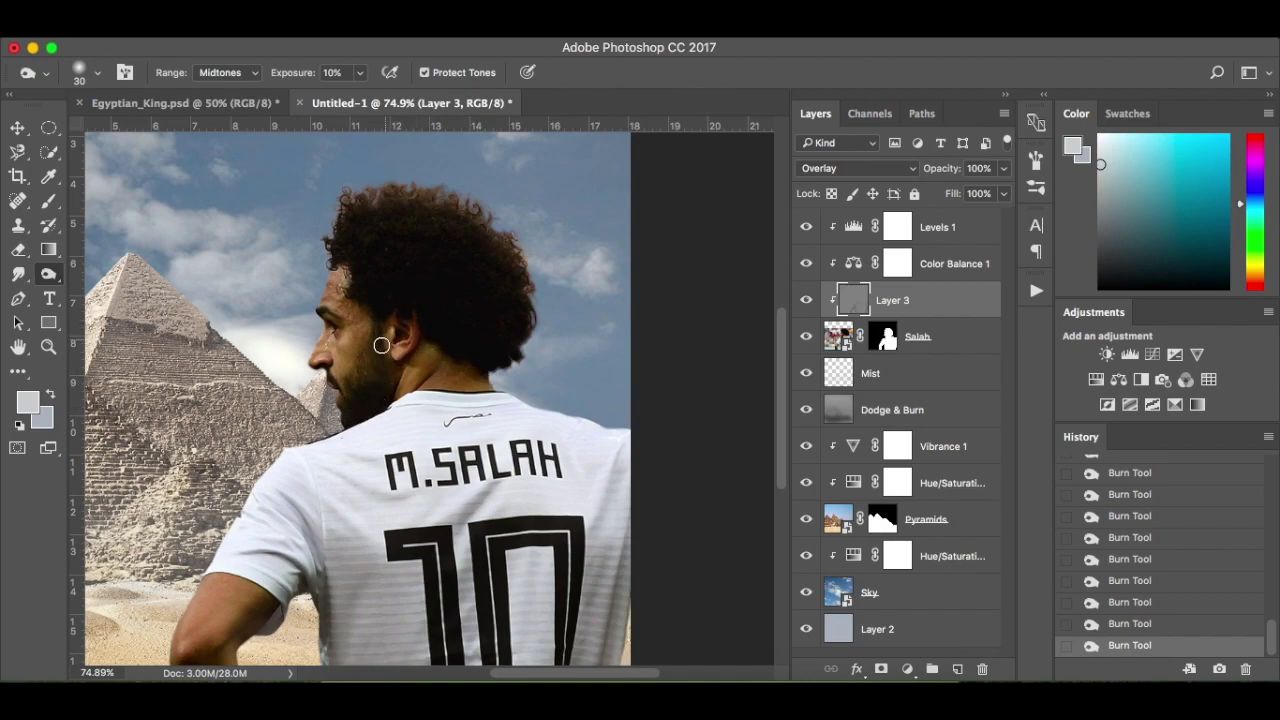
key(bracketleft)
scroll(380, 392, down, 5)
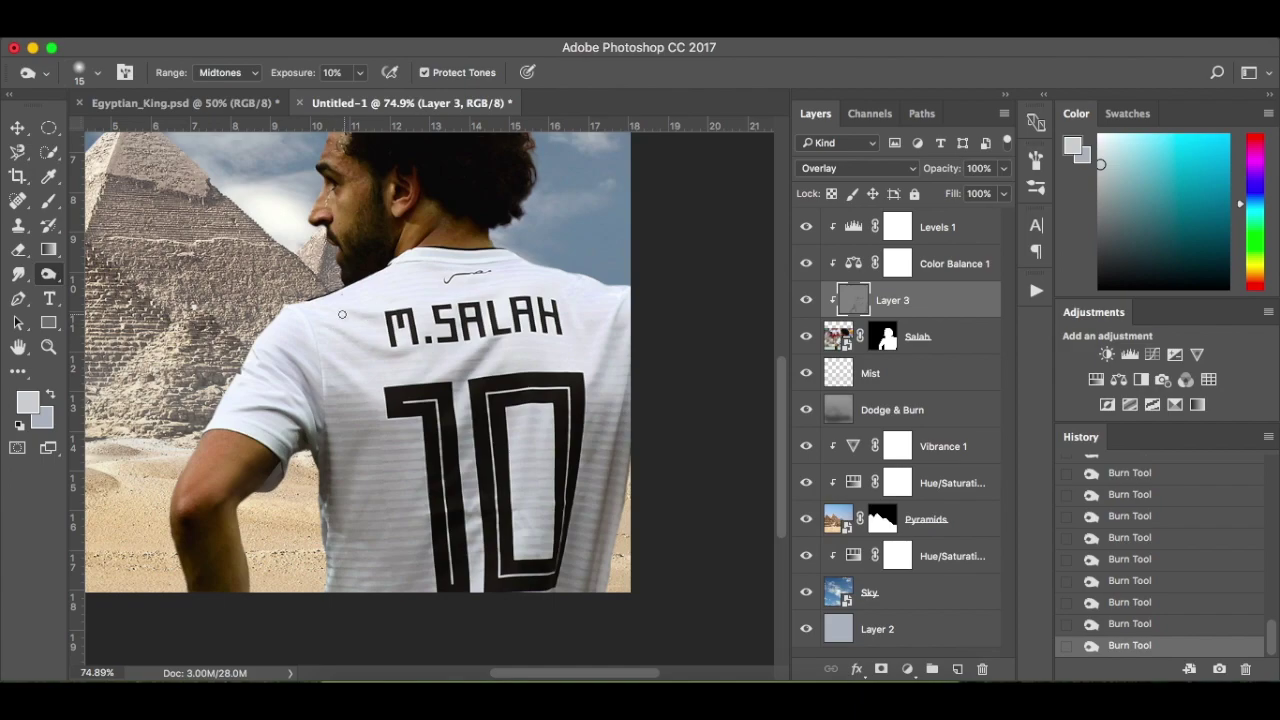
key(bracketright)
key(bracketright)
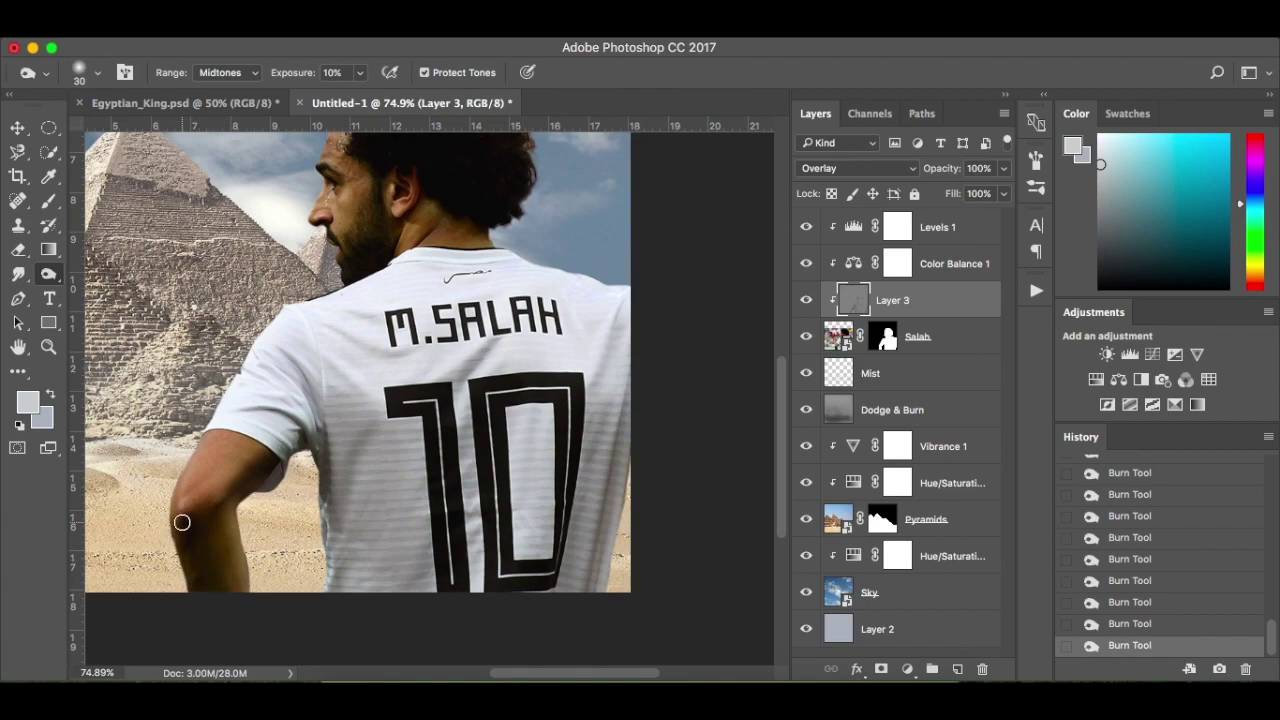
scroll(183, 523, down, 3)
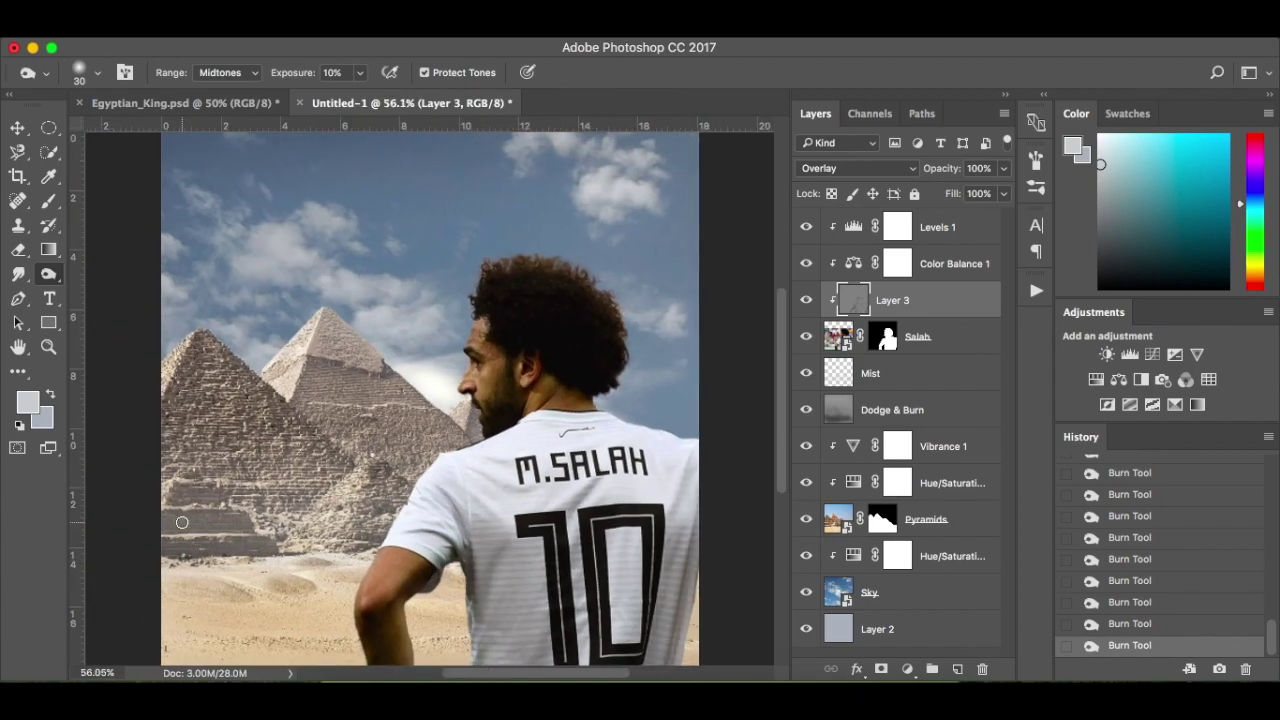
click(806, 300)
click(806, 300)
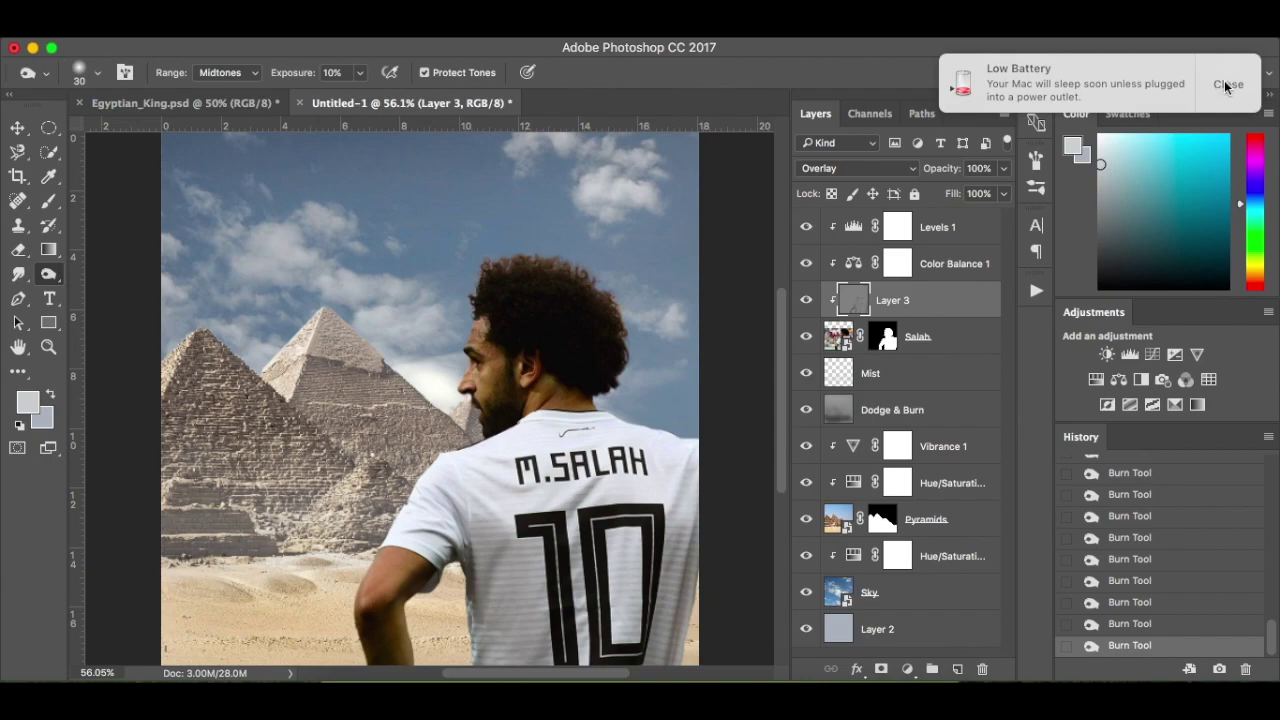
click(1225, 85)
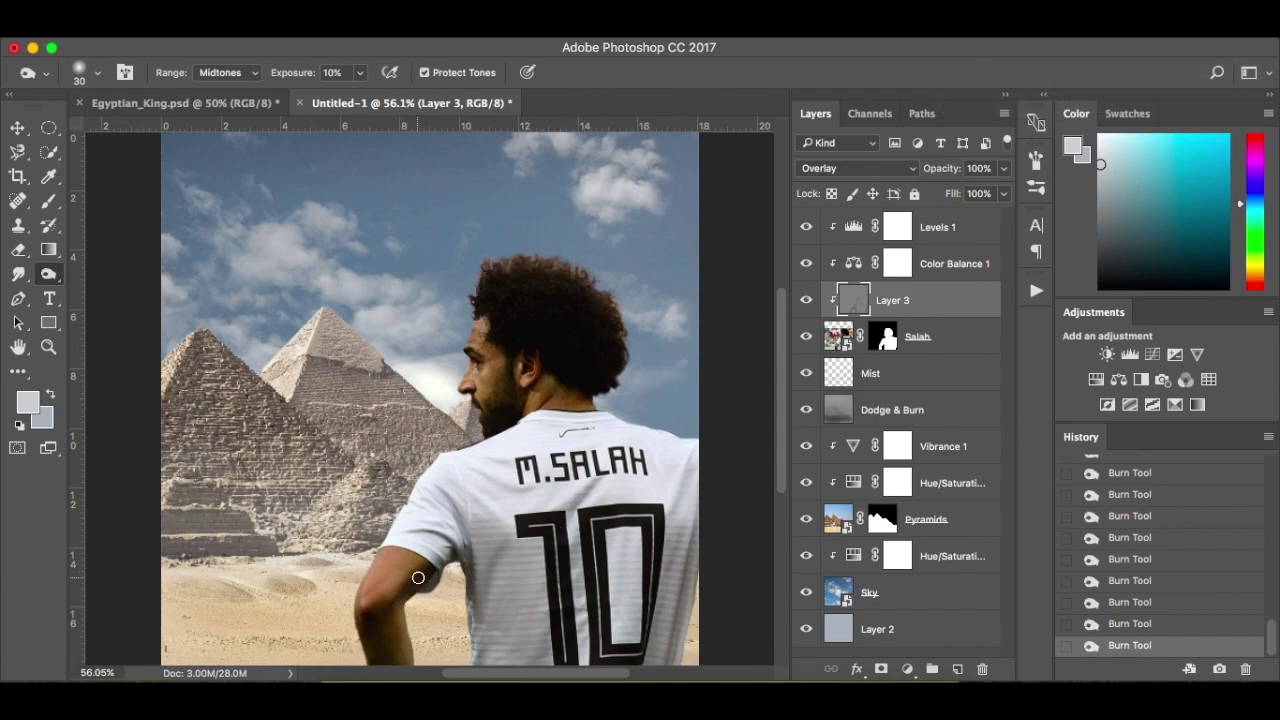
Switch to the Dodge Tool at 90 px, midtones and 12% exposure, and lighten the front edge of the hair and face
right_click(56, 280)
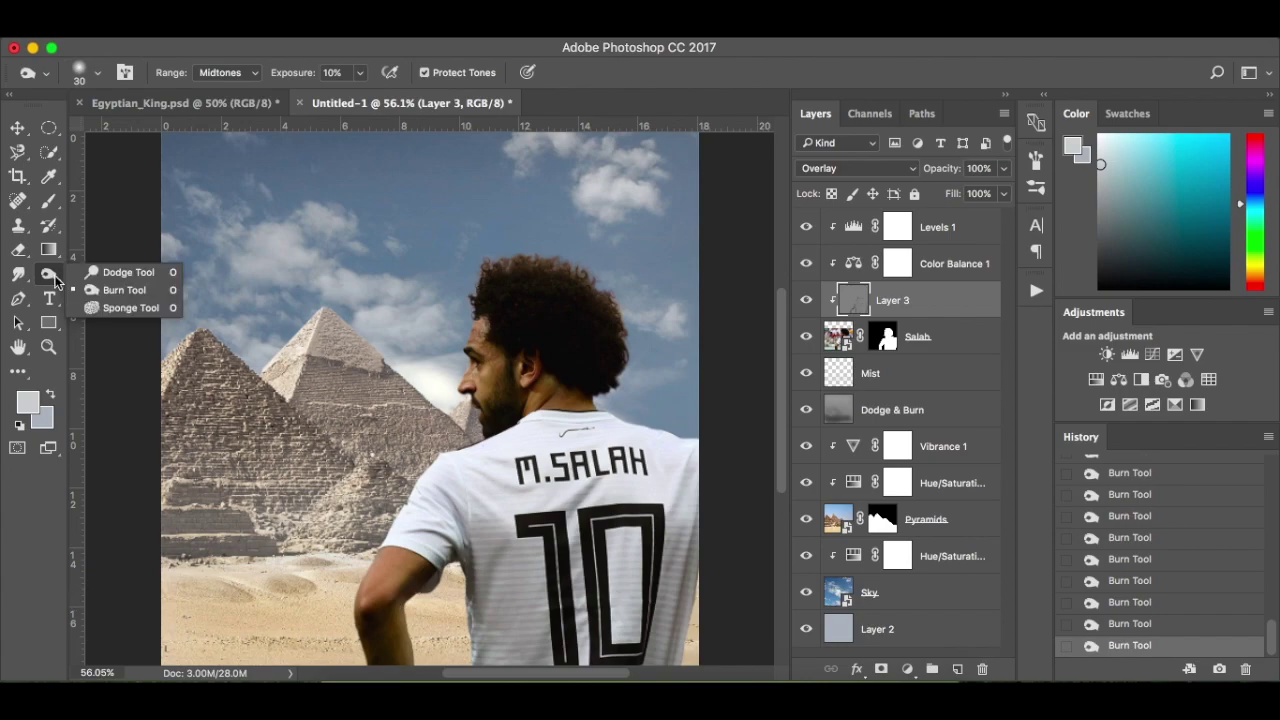
click(129, 274)
key(bracketleft)
key(bracketleft)
key(bracketleft)
key(bracketleft)
key(bracketleft)
key(bracketleft)
key(bracketleft)
key(bracketleft)
key(bracketleft)
key(bracketleft)
key(bracketleft)
key(bracketleft)
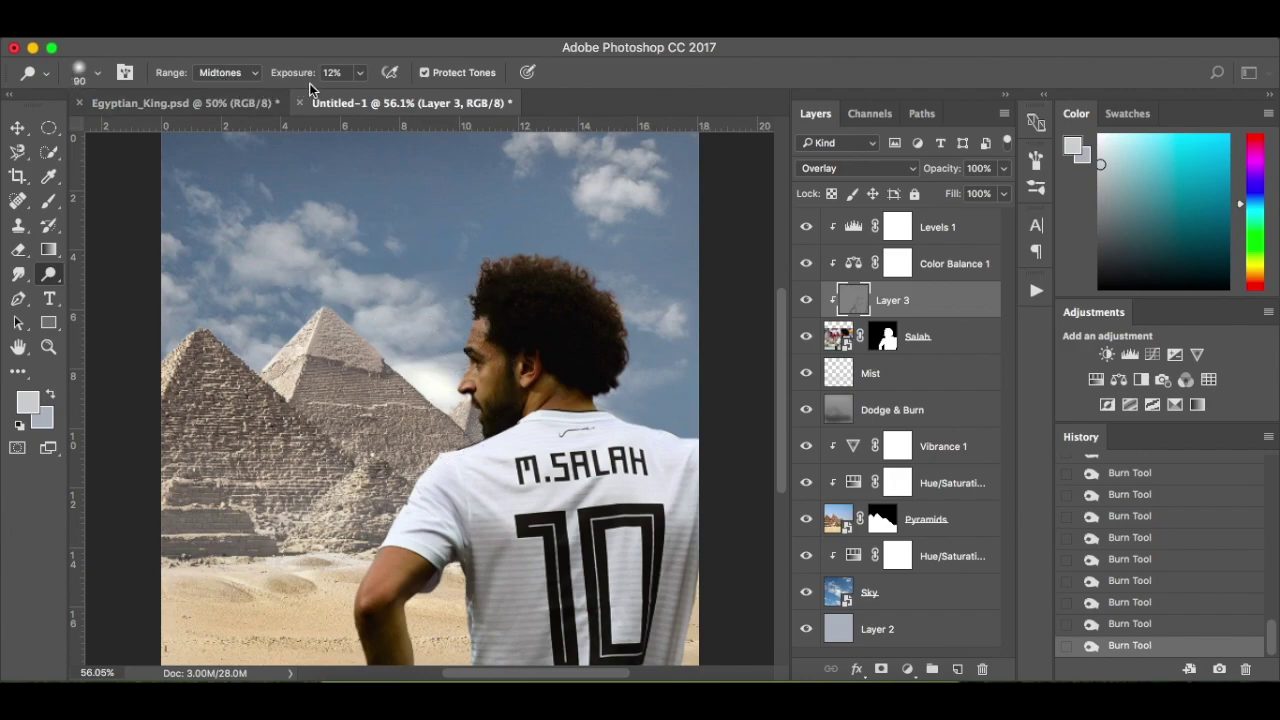
scroll(423, 377, up, 3)
mouse_move(483, 280)
mouse_down()
mouse_move(483, 423)
mouse_move(505, 237)
mouse_move(464, 292)
mouse_move(485, 220)
mouse_move(547, 177)
mouse_move(490, 236)
mouse_move(604, 176)
mouse_move(662, 177)
mouse_move(496, 222)
mouse_move(512, 187)
mouse_move(458, 352)
mouse_up()
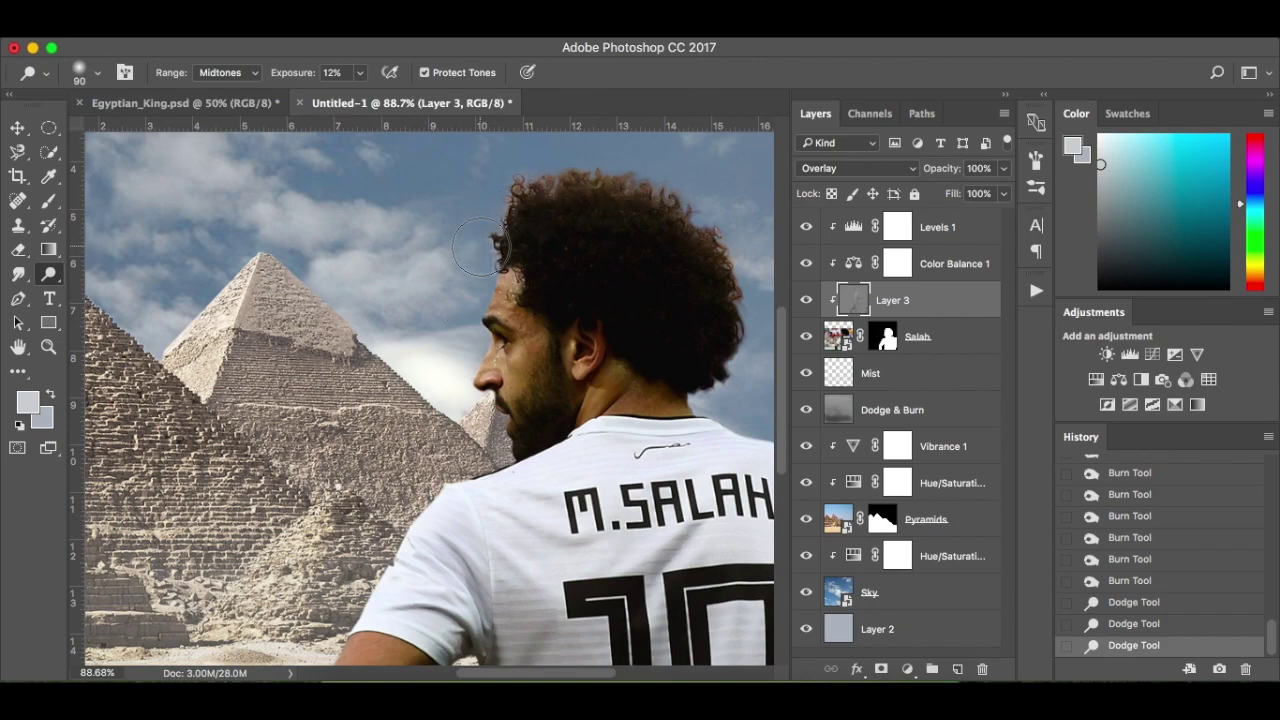
Dodge the outer edges of the shoulder, sleeve and arm with the 90 px brush, and undo the last stroke beside the inner arm
scroll(481, 245, down, 3)
mouse_move(413, 400)
mouse_down()
mouse_move(290, 592)
mouse_move(333, 506)
mouse_move(447, 368)
mouse_move(285, 612)
mouse_up()
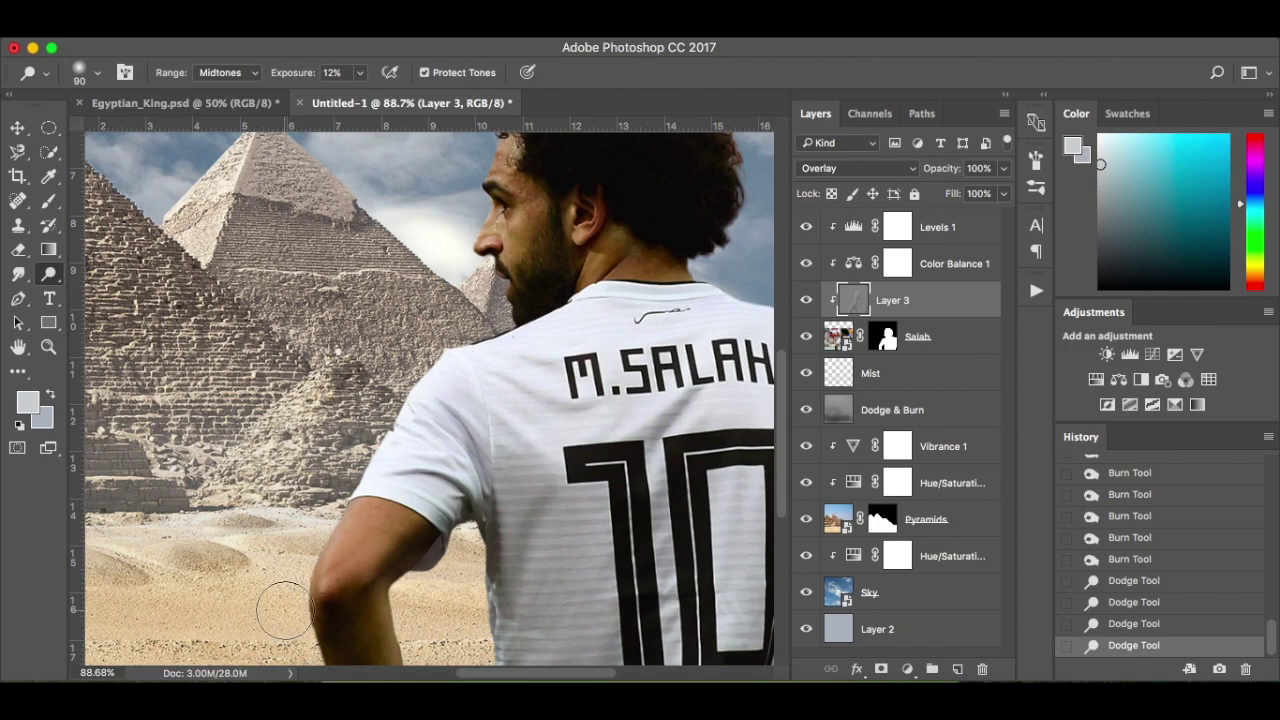
scroll(300, 560, down, 4)
scroll(300, 560, left, 1)
drag(408, 313, 512, 158)
mouse_move(555, 473)
mouse_down()
mouse_move(555, 424)
mouse_move(545, 474)
mouse_move(545, 424)
mouse_move(509, 428)
mouse_up()
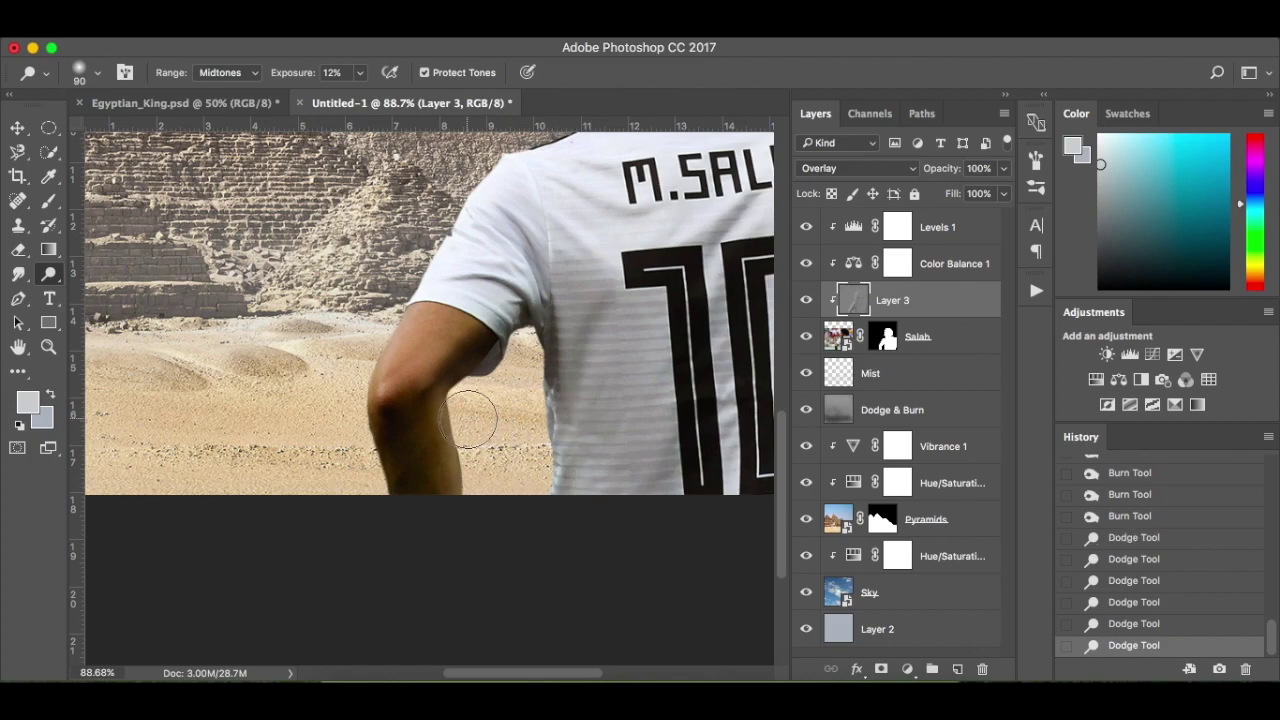
drag(494, 537, 514, 457)
key(ctrl+z)
Reduce the Dodge brush to 10 px and lighten the sleeve folds, shoulder seam and creases across the shirt back
scroll(331, 180, up, 10)
scroll(331, 180, right, 5)
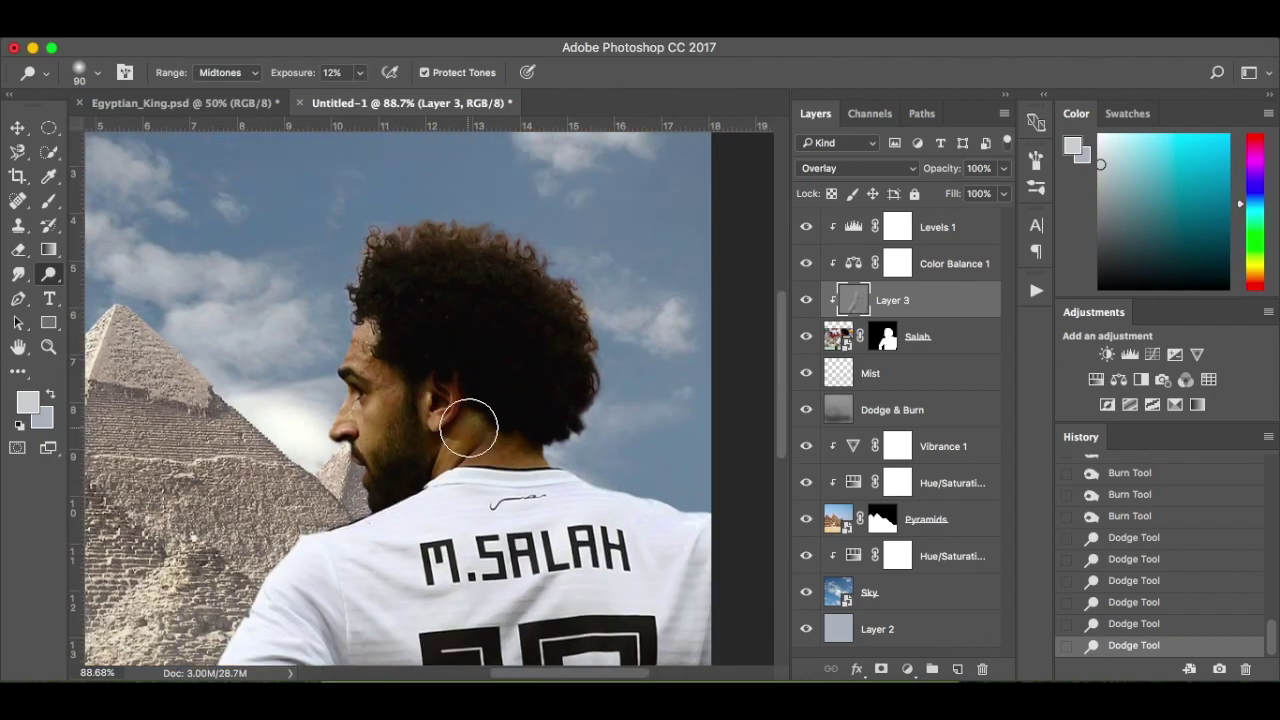
scroll(474, 429, down, 8)
scroll(474, 429, right, 1)
key(bracketleft)
key(bracketleft)
key(bracketleft)
key(bracketleft)
key(bracketleft)
key(bracketleft)
key(bracketleft)
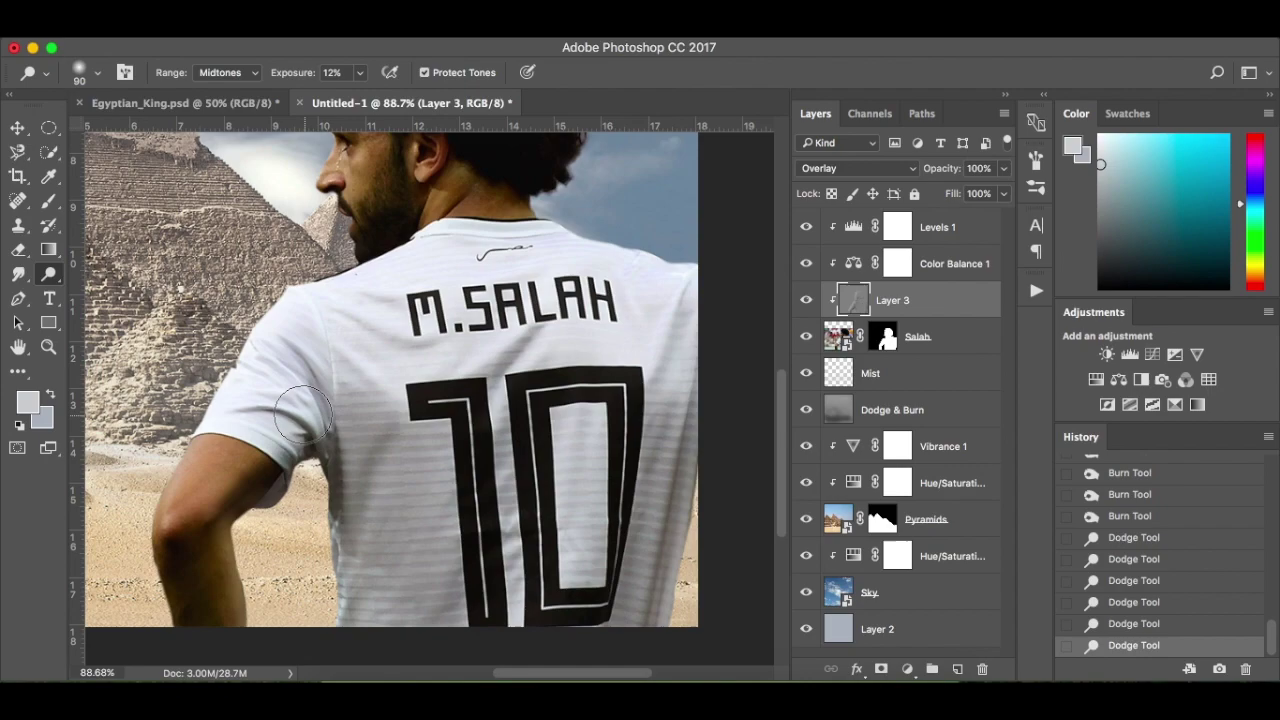
key(bracketleft)
click(327, 437)
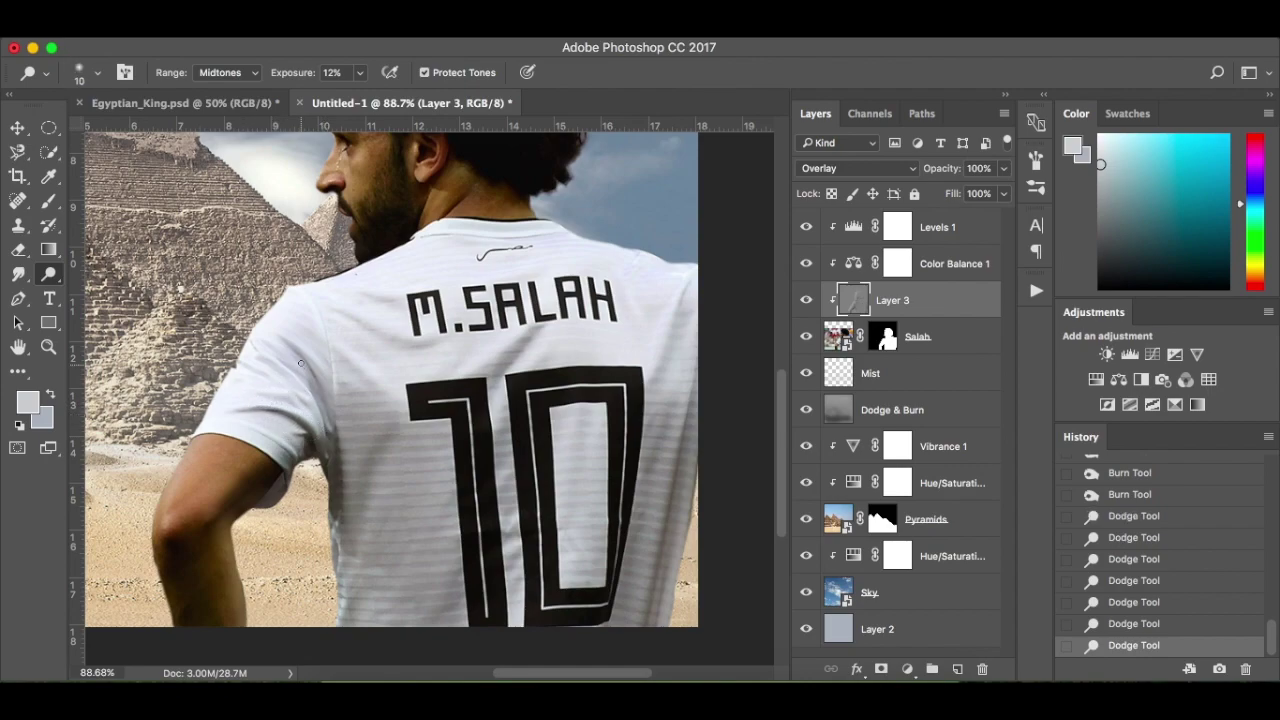
drag(328, 383, 327, 329)
click(399, 398)
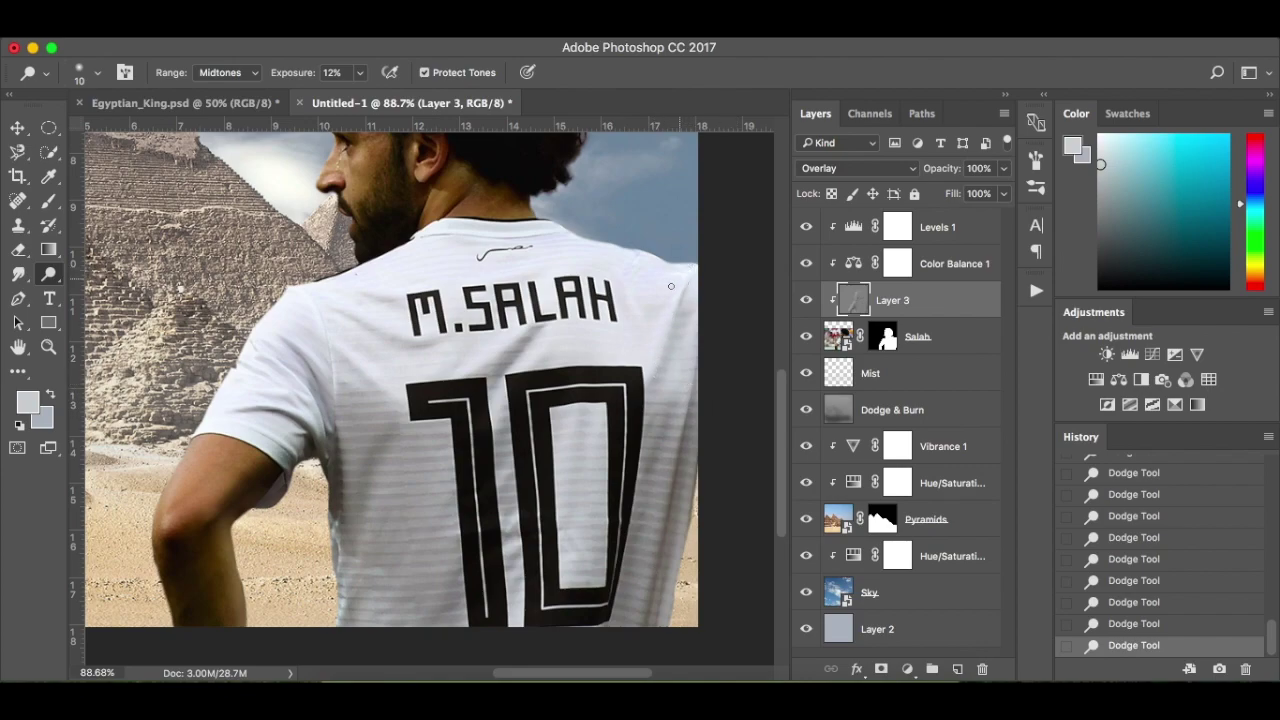
Dodge fine highlights on the collar, neck and face, enlarging the brush from 10 to 30 px
scroll(679, 279, up, 5)
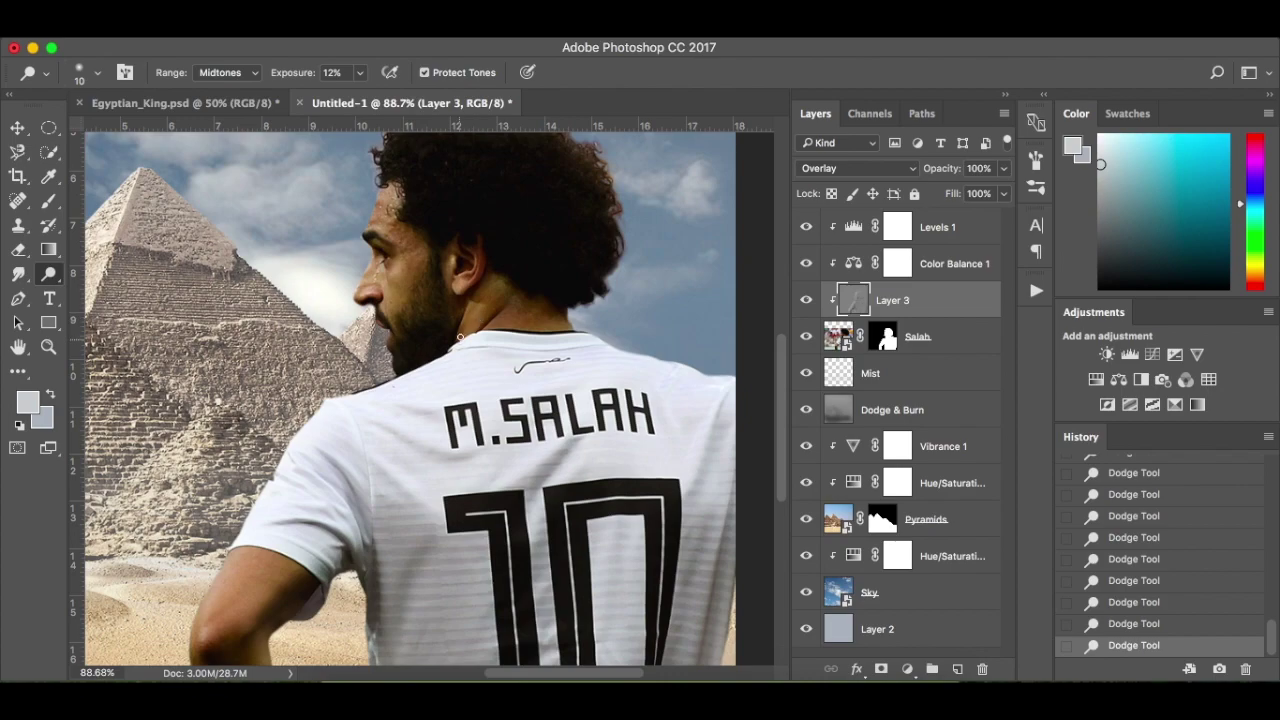
scroll(491, 300, up, 3)
scroll(491, 300, left, 3)
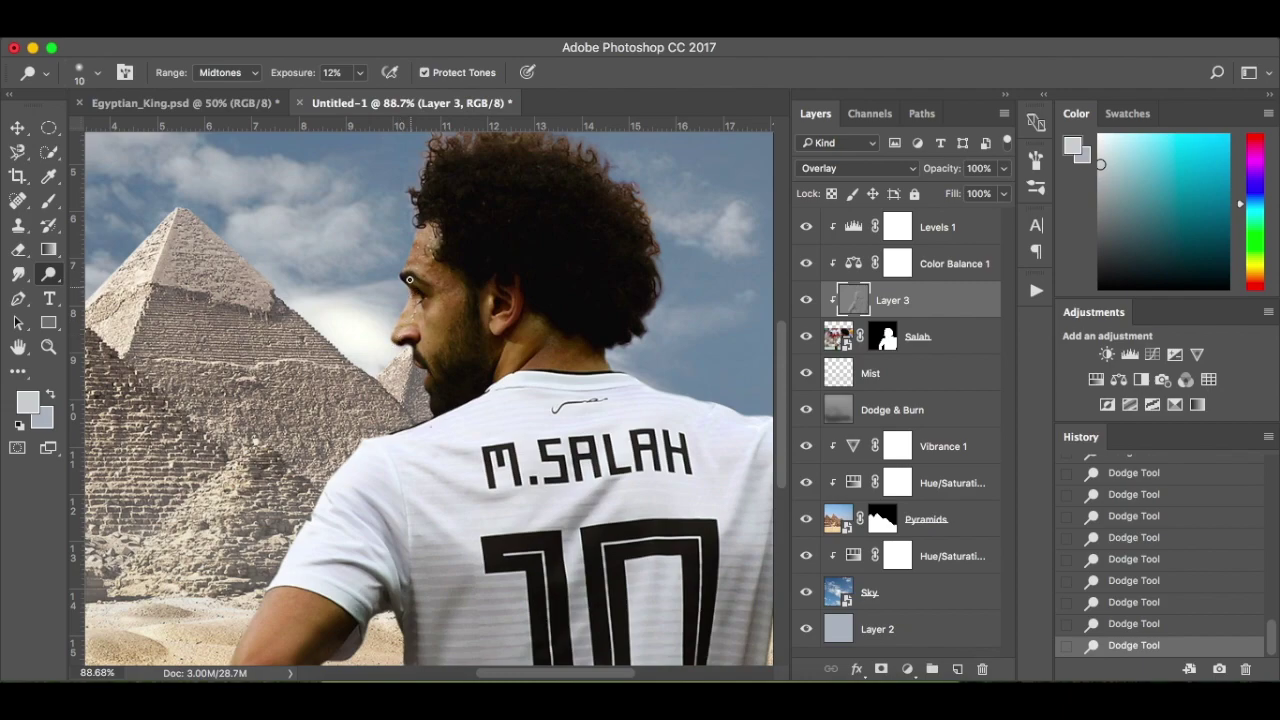
key(bracketright)
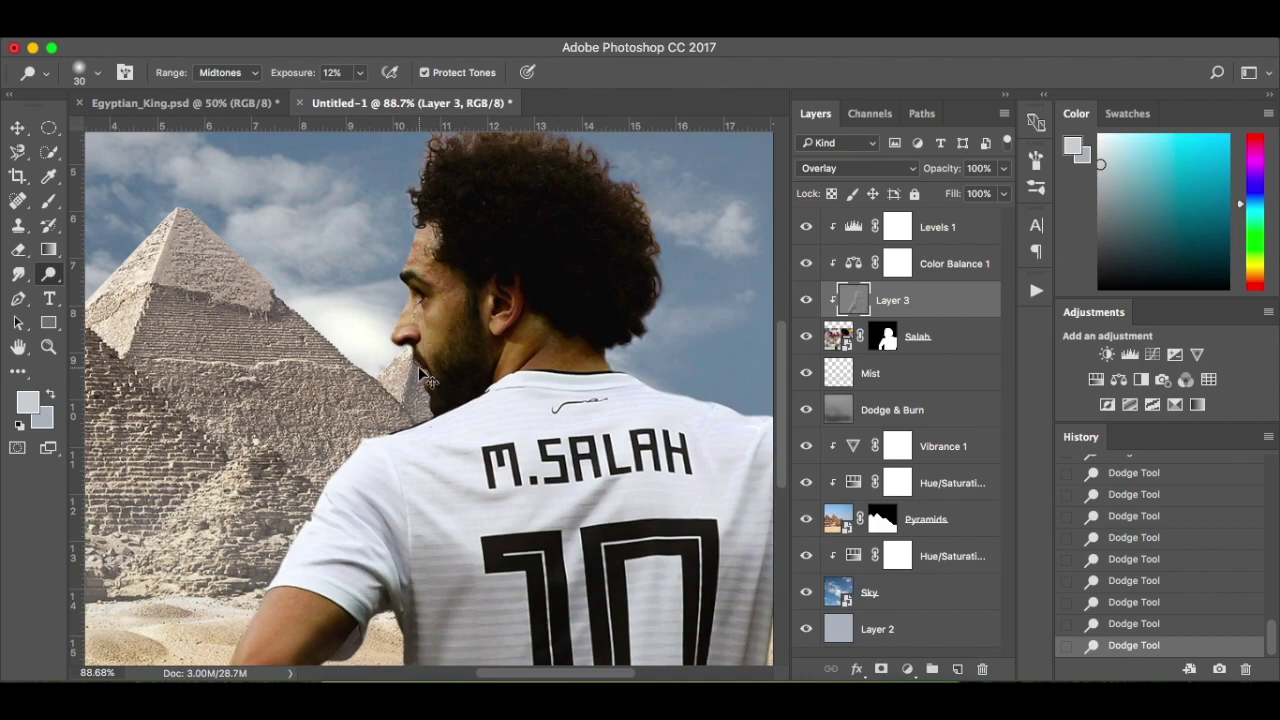
Compare the whole composite with and without the clipped gray dodge-and-burn layer
key(super+0)
click(806, 300)
click(806, 300)
click(806, 300)
click(806, 300)
click(806, 300)
click(806, 300)
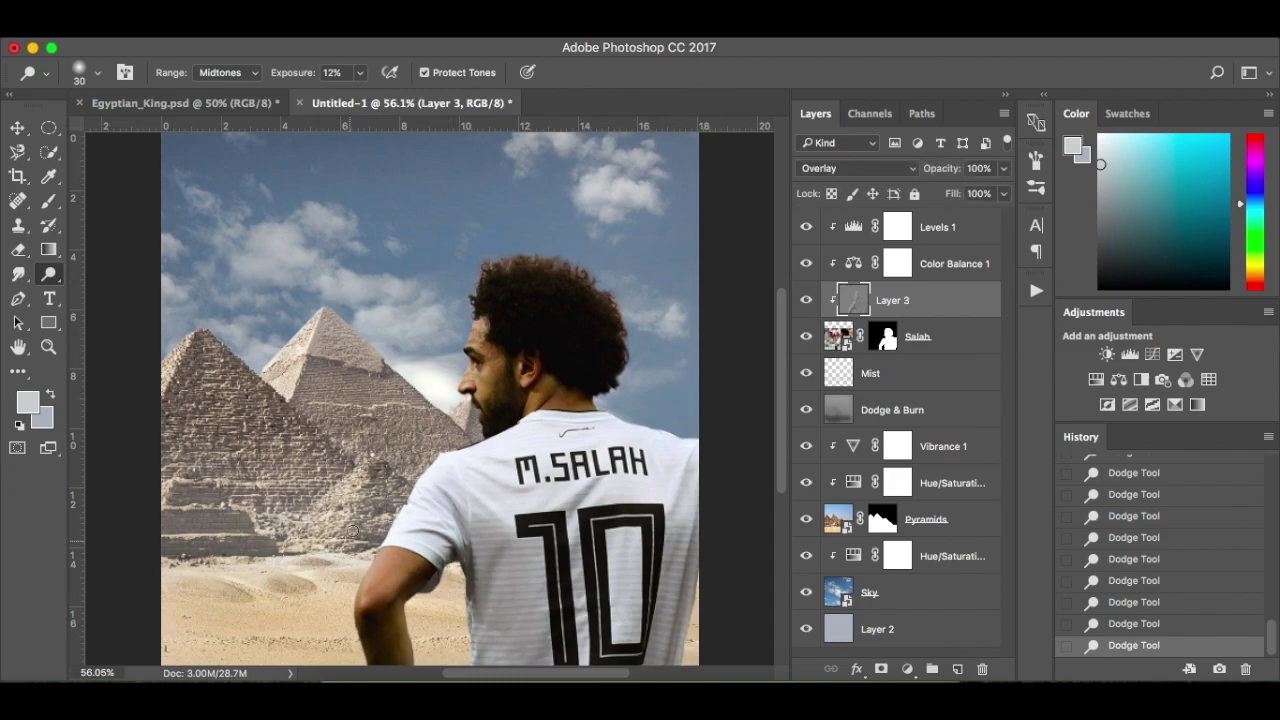
Enlarge the Dodge brush to 80 px, raise its exposure to 19%, and lighten the figure's shoulder edge beside the pyramids
key(bracketright)
key(bracketright)
key(bracketright)
key(bracketright)
click(362, 75)
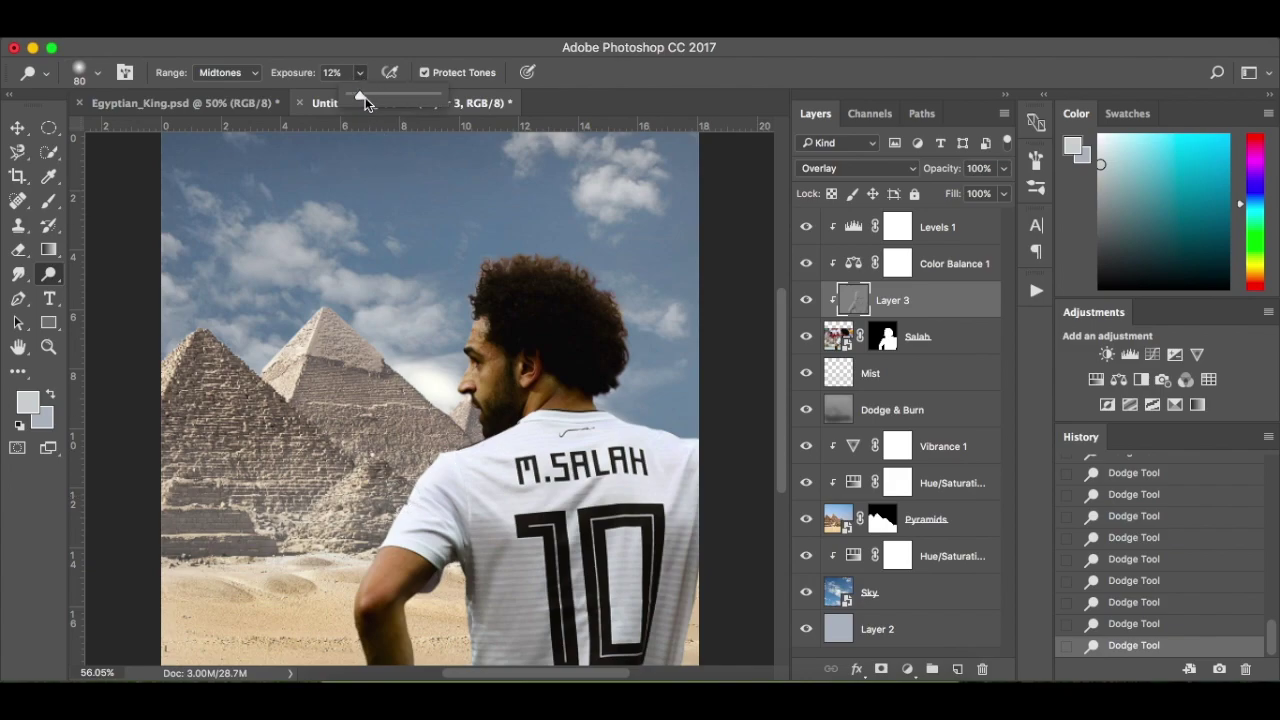
drag(365, 97, 366, 101)
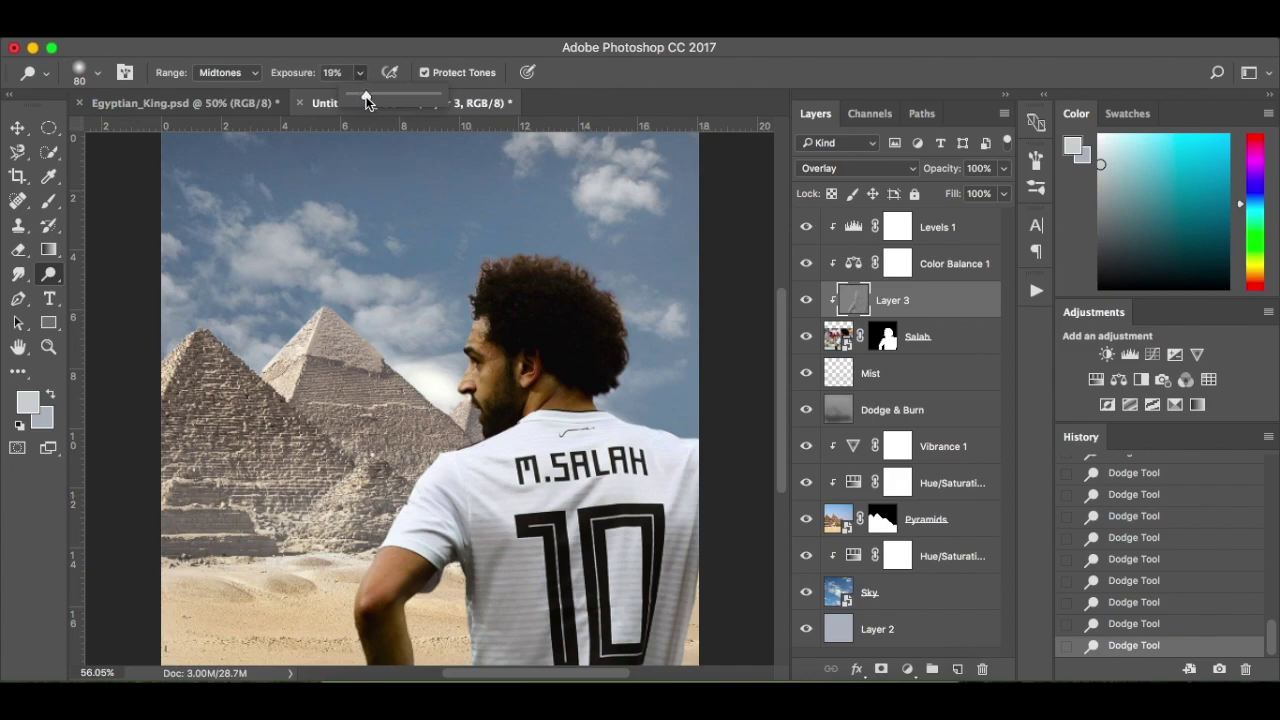
click(454, 438)
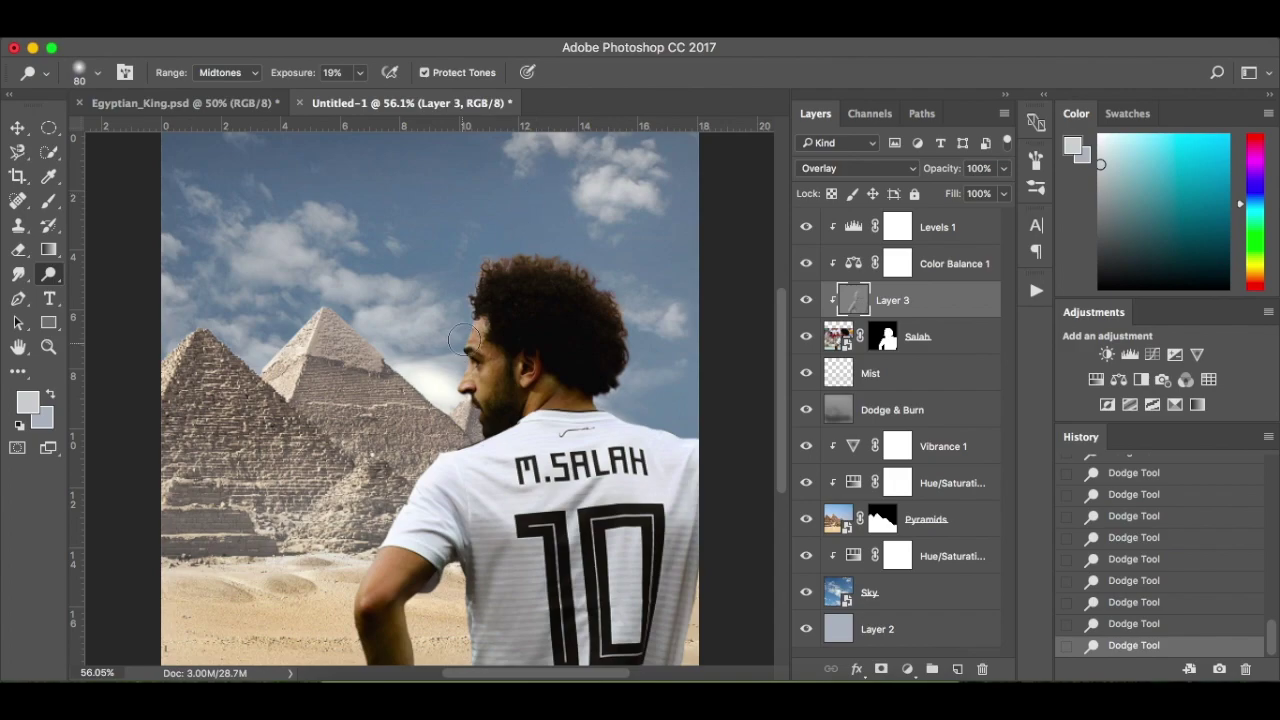
drag(450, 437, 470, 445)
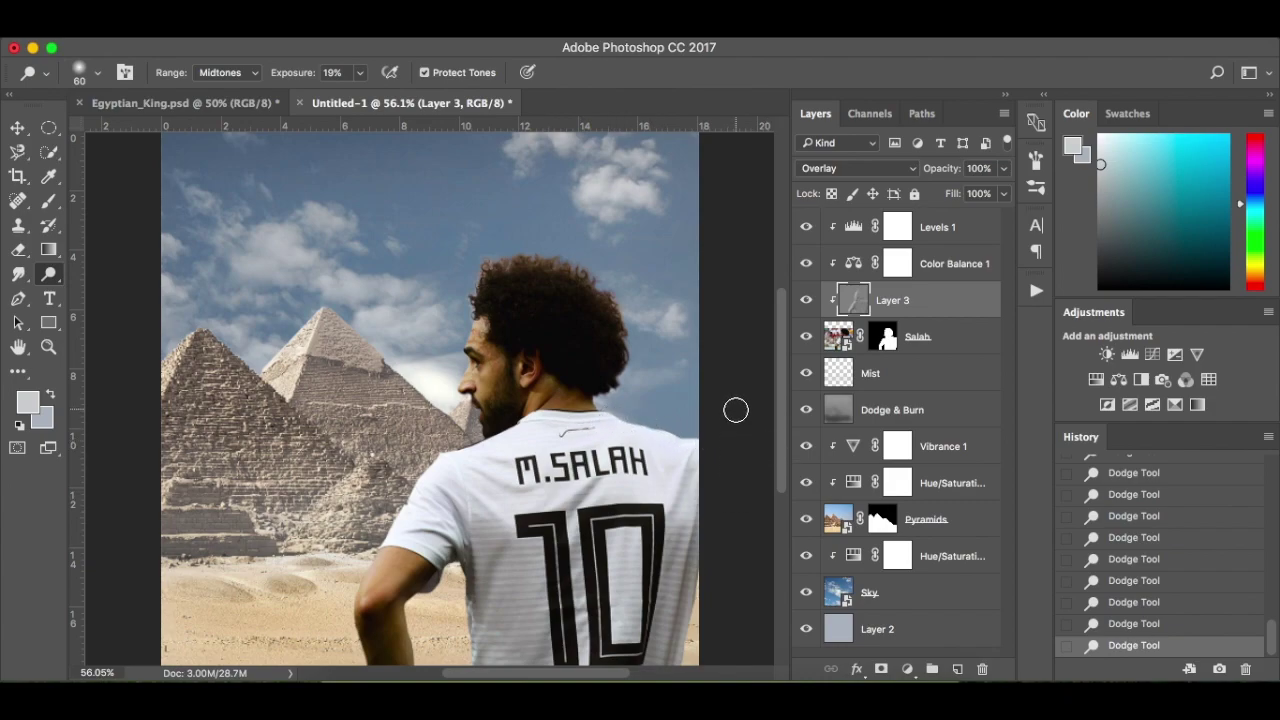
Compare the composite with and without the clipped dodge-and-burn layer, and lower the Dodge tool's exposure to 12%
click(807, 300)
click(807, 300)
click(807, 300)
click(807, 300)
click(360, 73)
drag(361, 97, 350, 98)
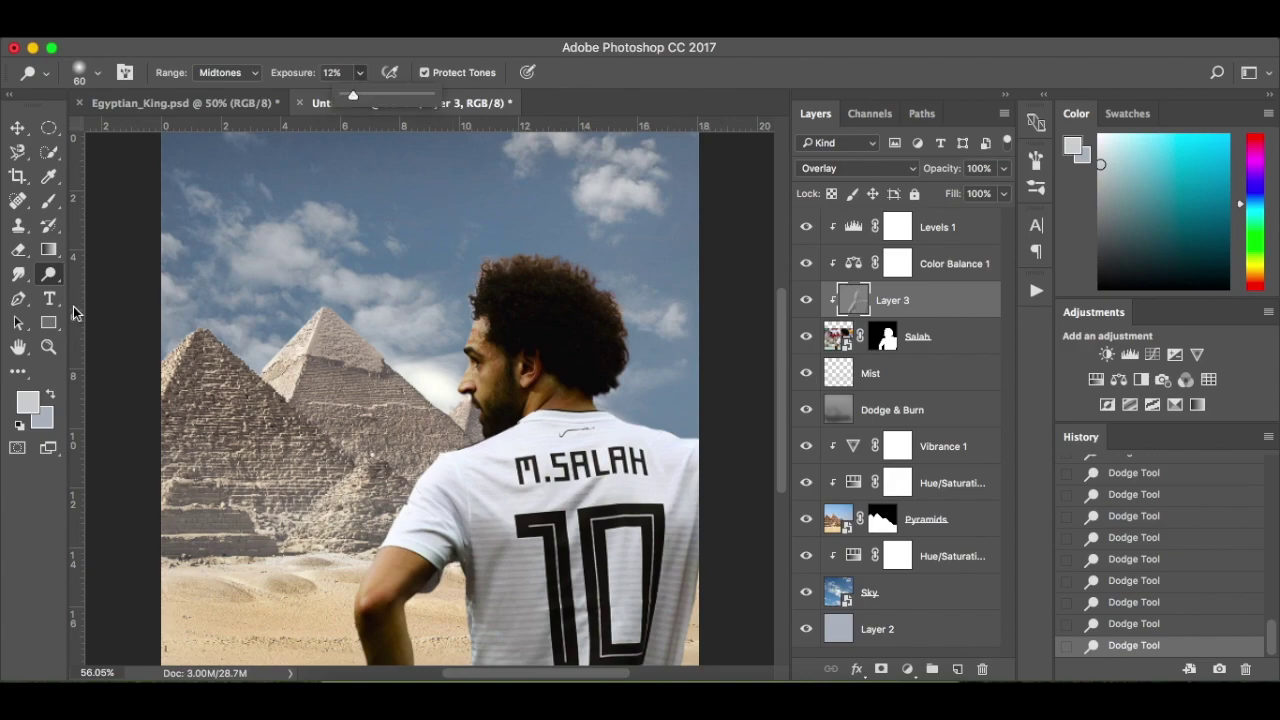
click(49, 274)
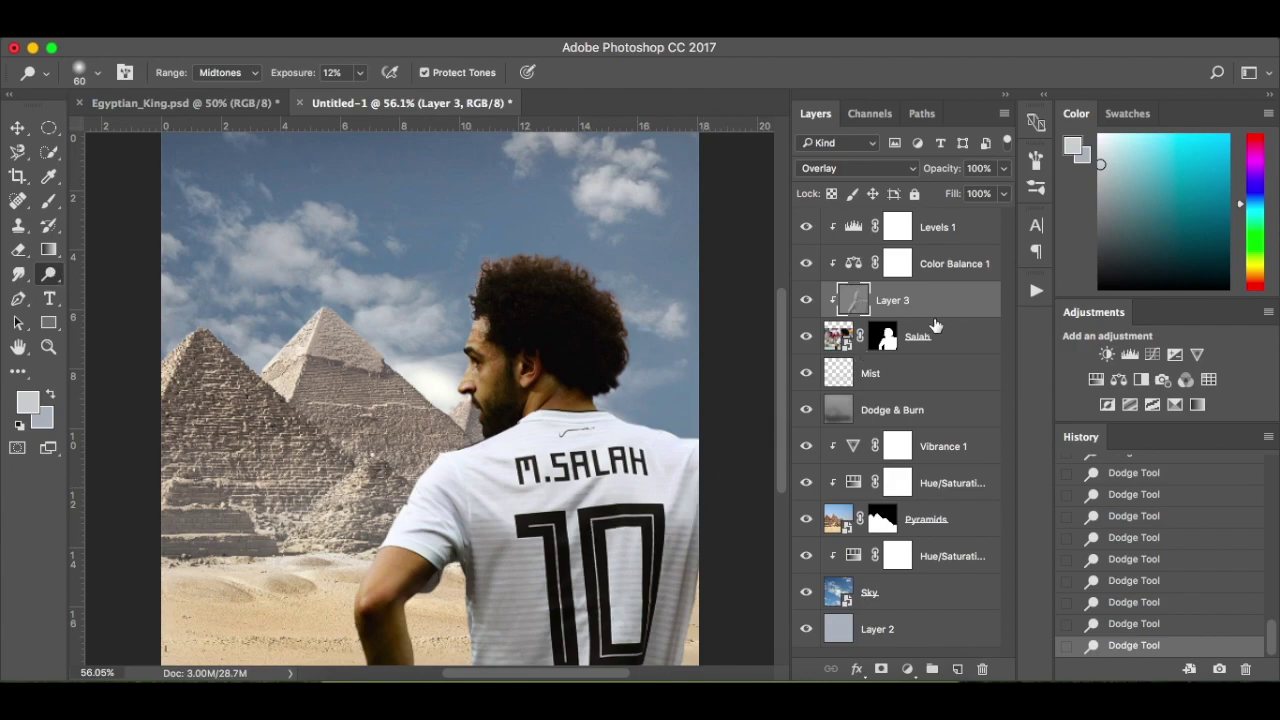
Start a Camera Raw Filter on the Salah layer and set Highlights to -54 and Shadows to +48
click(965, 343)
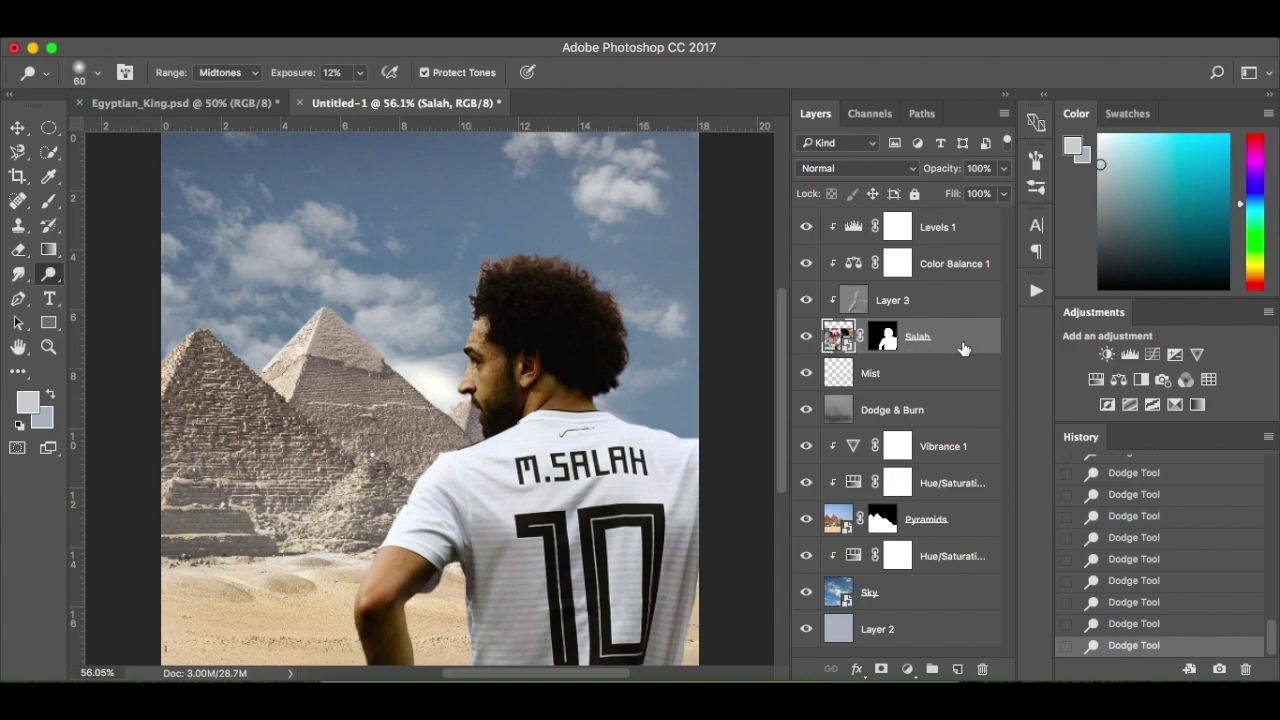
click(457, 37)
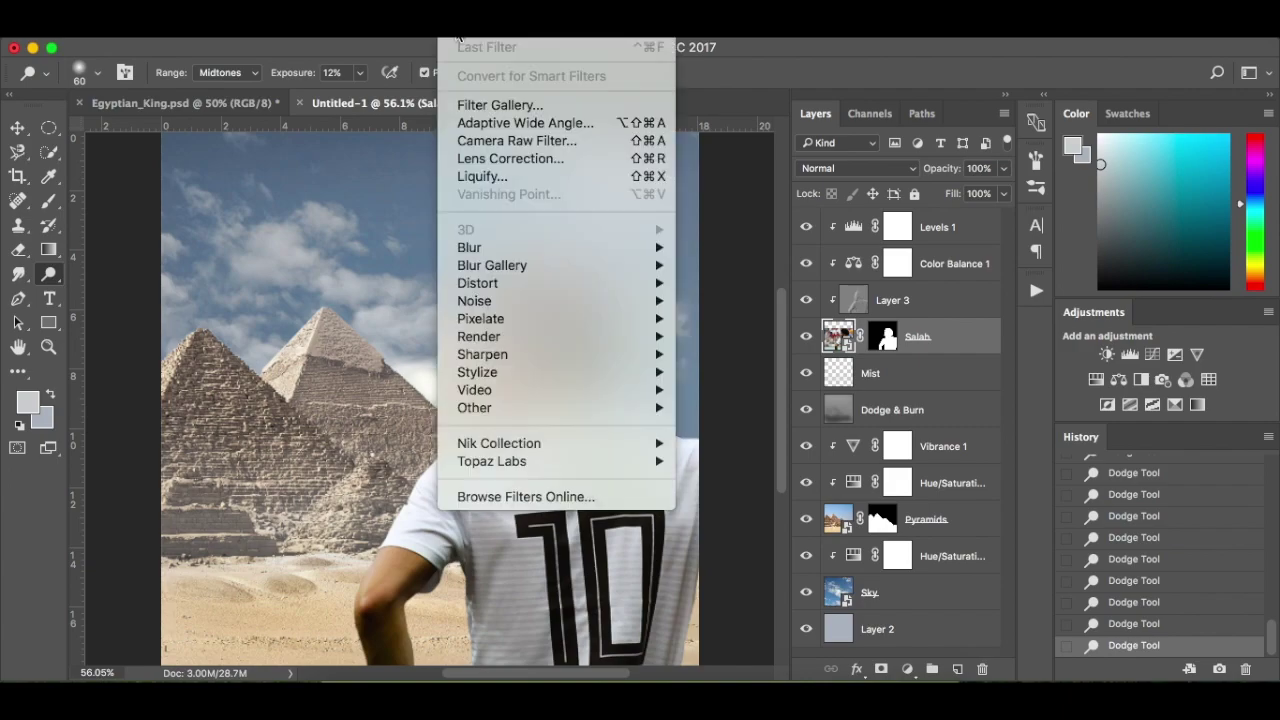
click(601, 141)
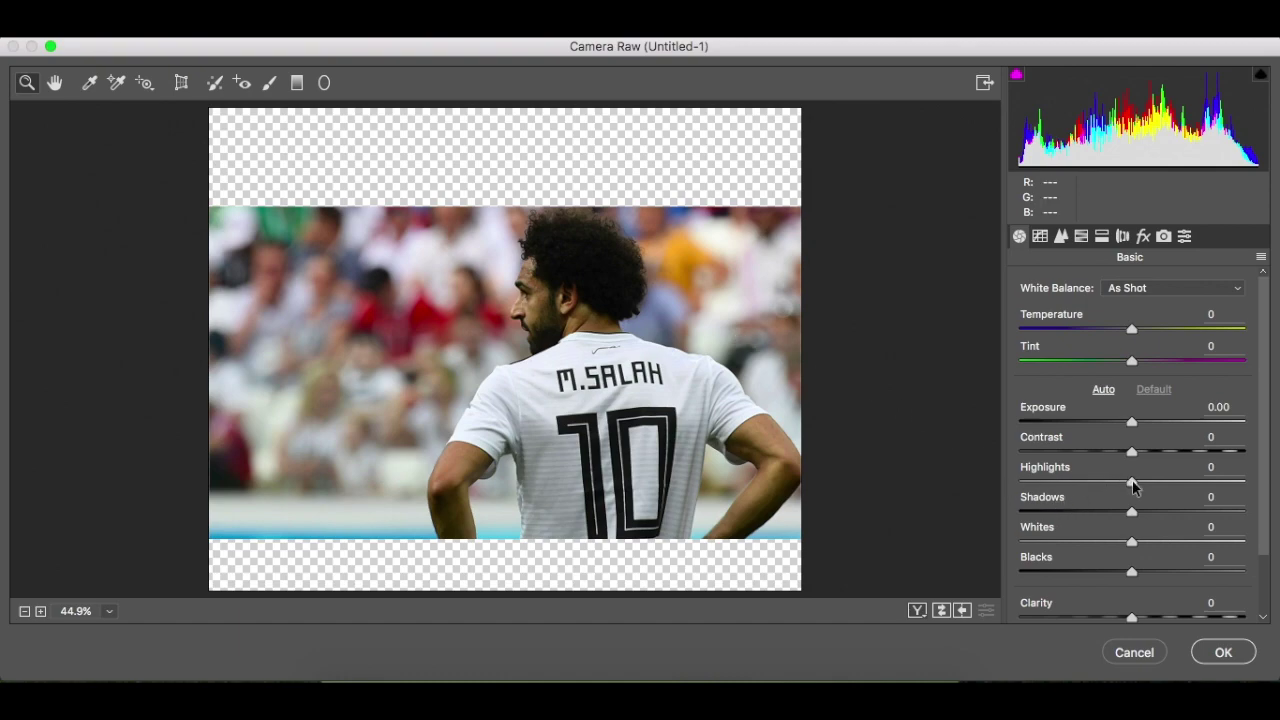
drag(1132, 483, 1072, 488)
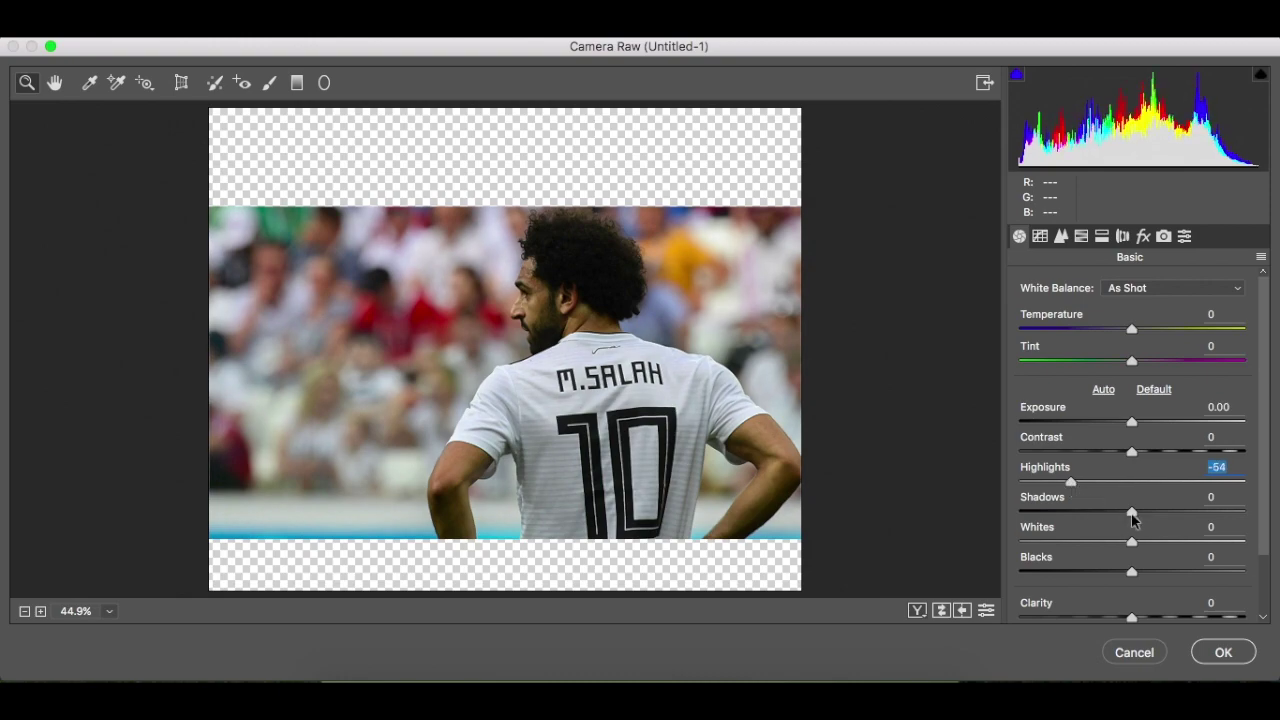
drag(1132, 513, 1187, 516)
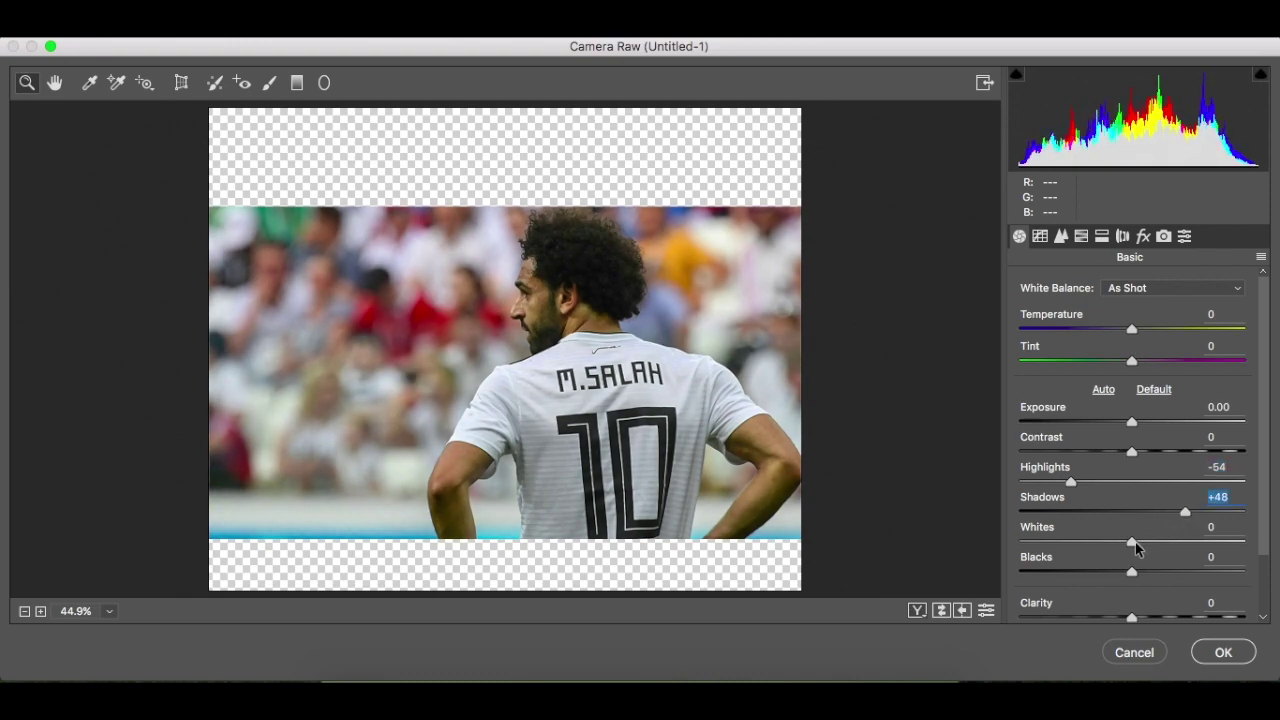
Set Clarity to +28 and Vibrance to -24, and apply the Camera Raw Filter to the Salah layer
scroll(1128, 552, down, 3)
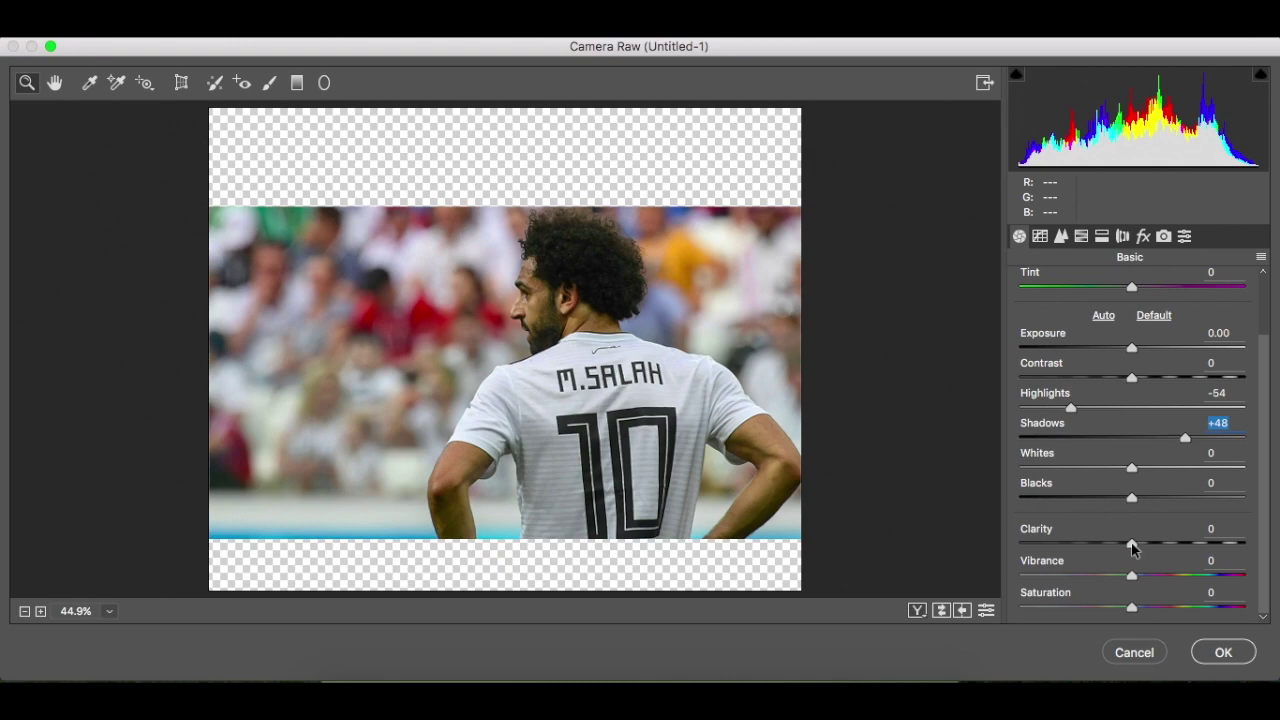
drag(1133, 547, 1163, 544)
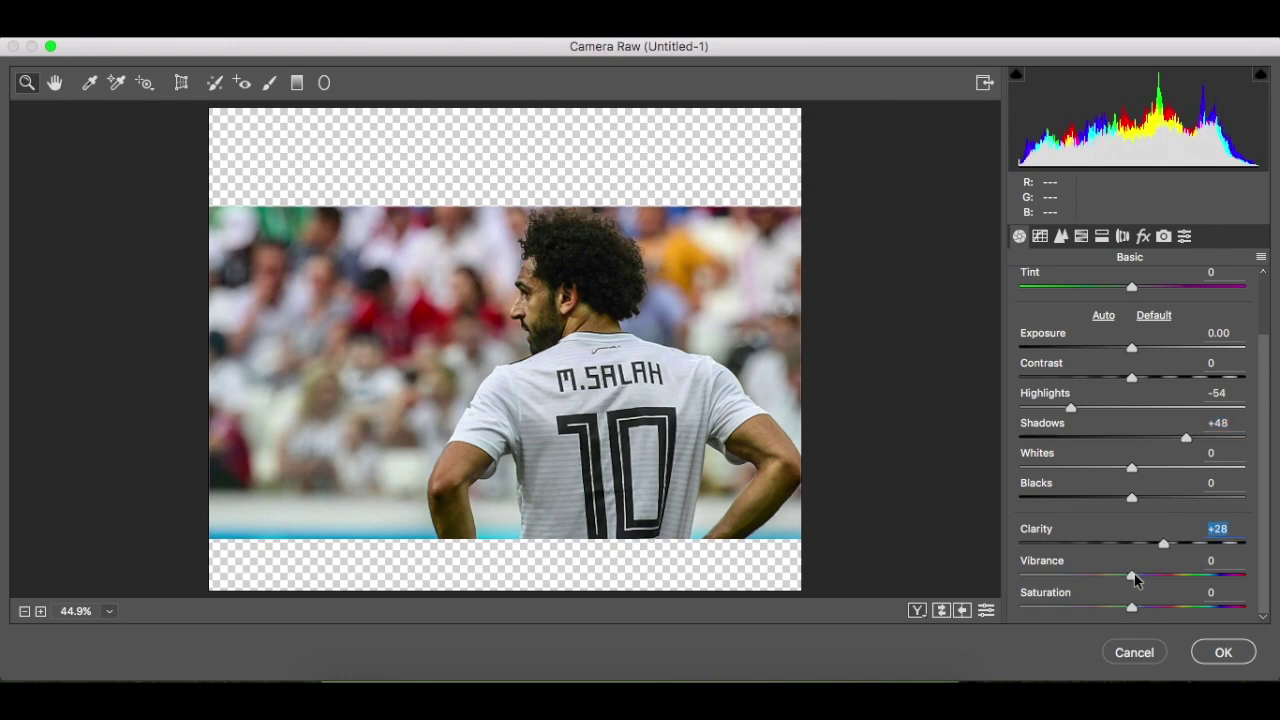
drag(1134, 576, 1106, 582)
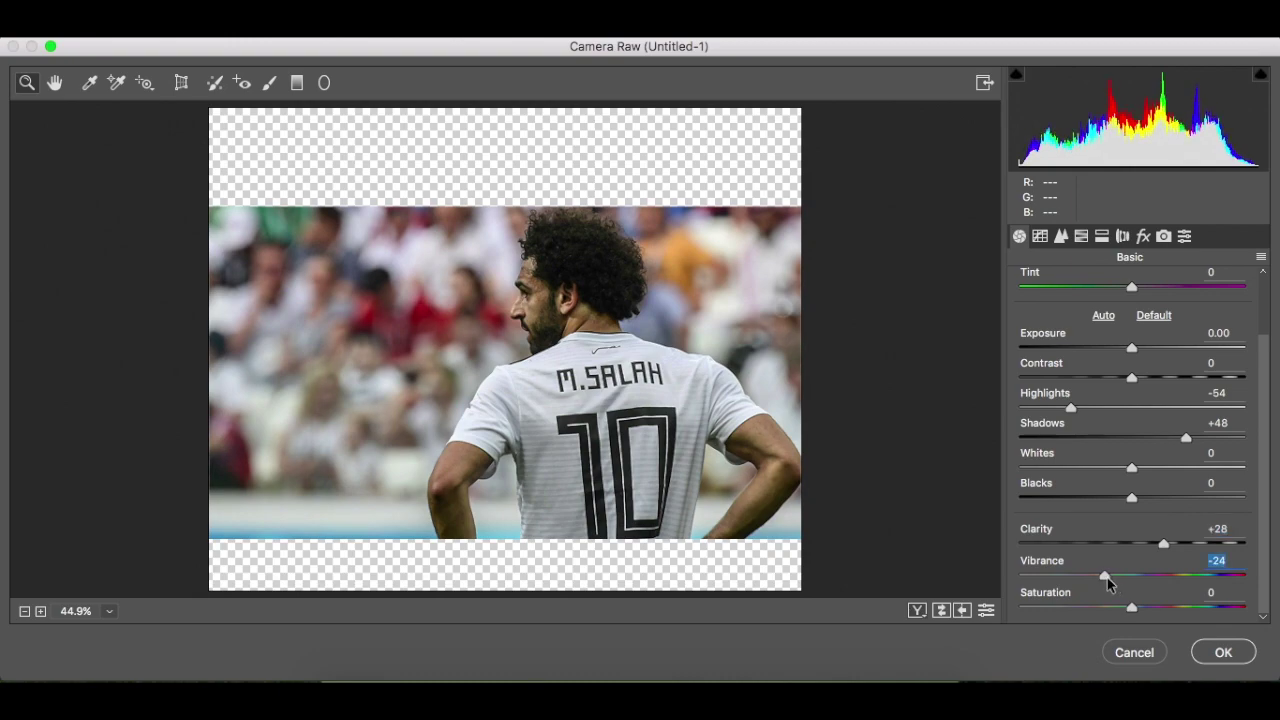
click(1217, 653)
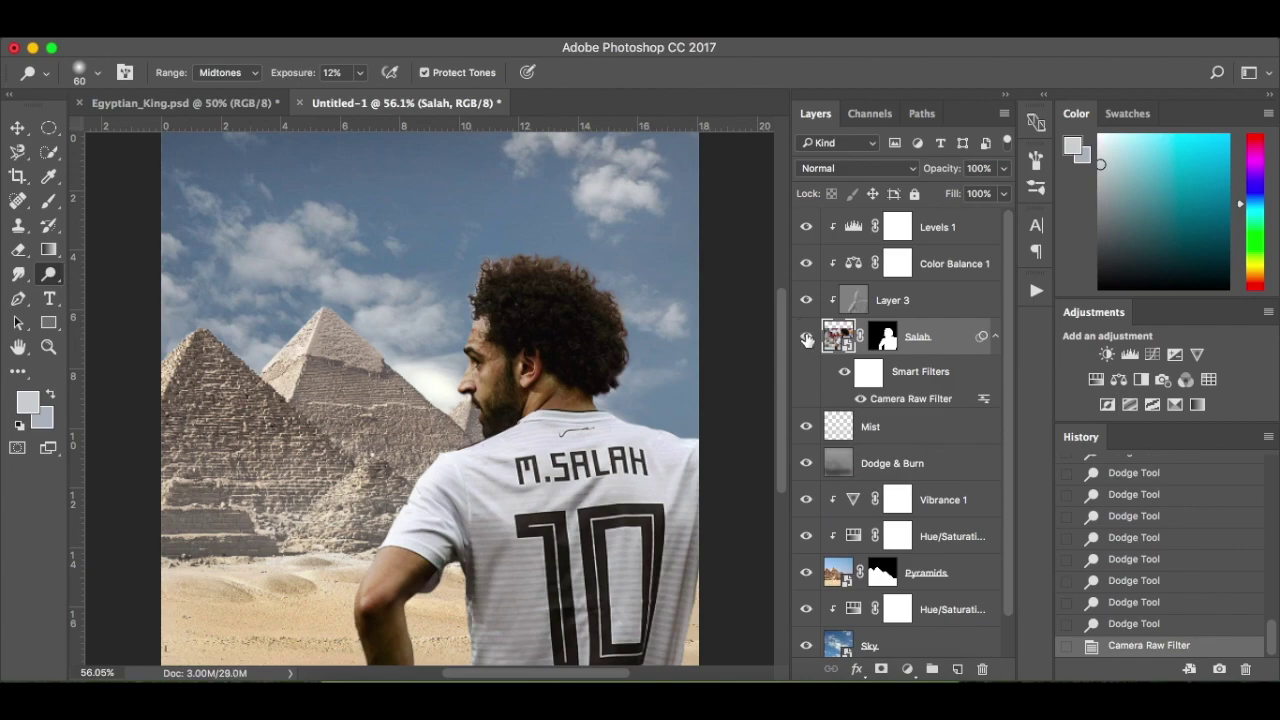
Compare the composite before and after the Camera Raw Filter, and check it against the finished Egyptian_King.psd
click(1166, 626)
click(1172, 645)
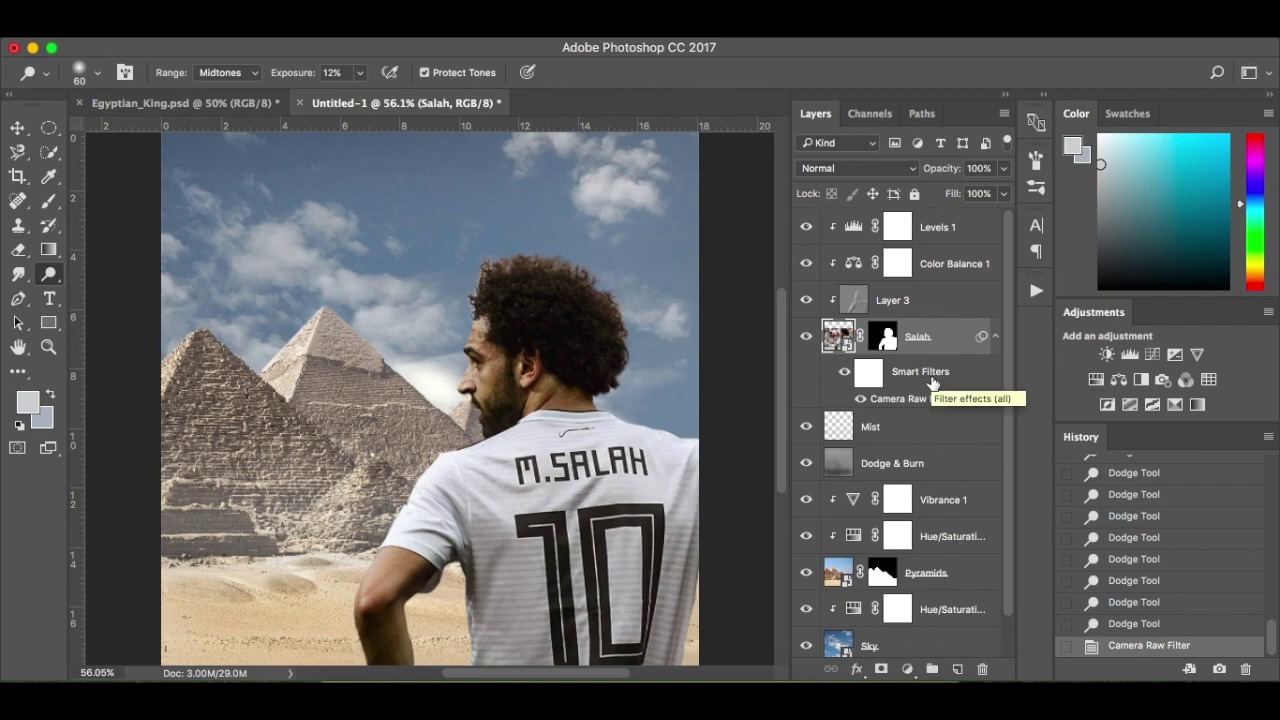
click(240, 104)
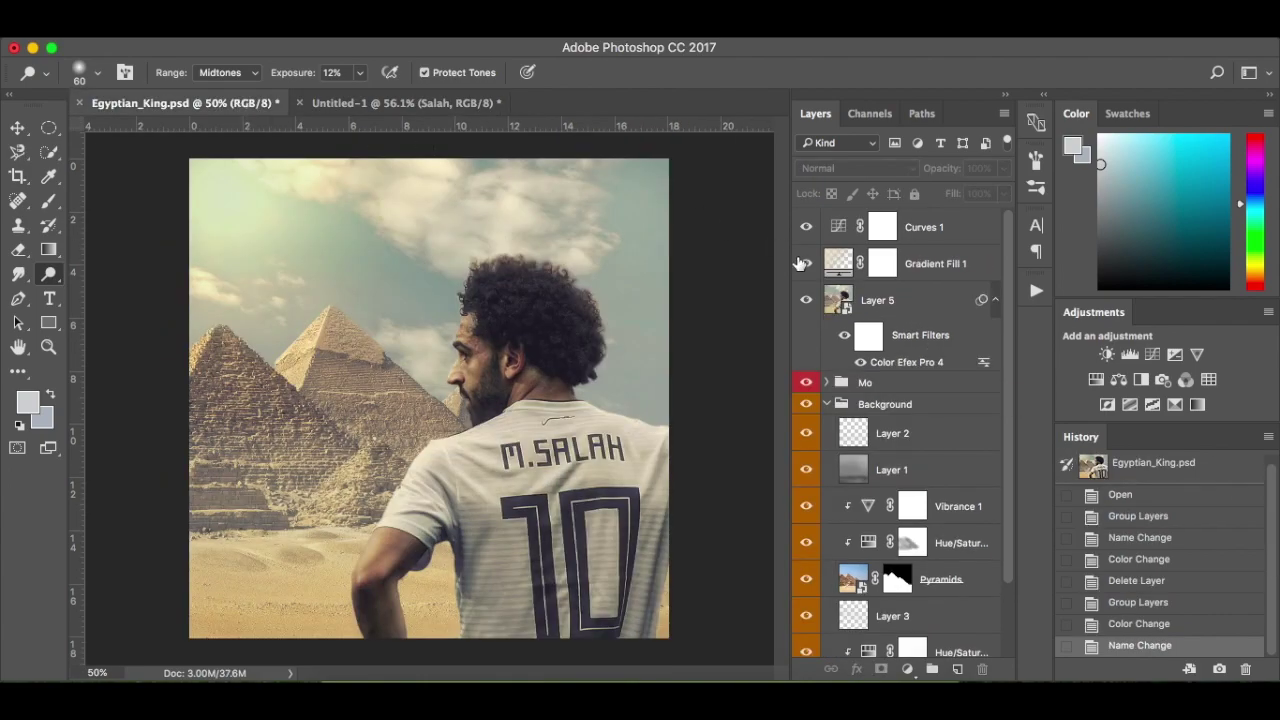
click(434, 110)
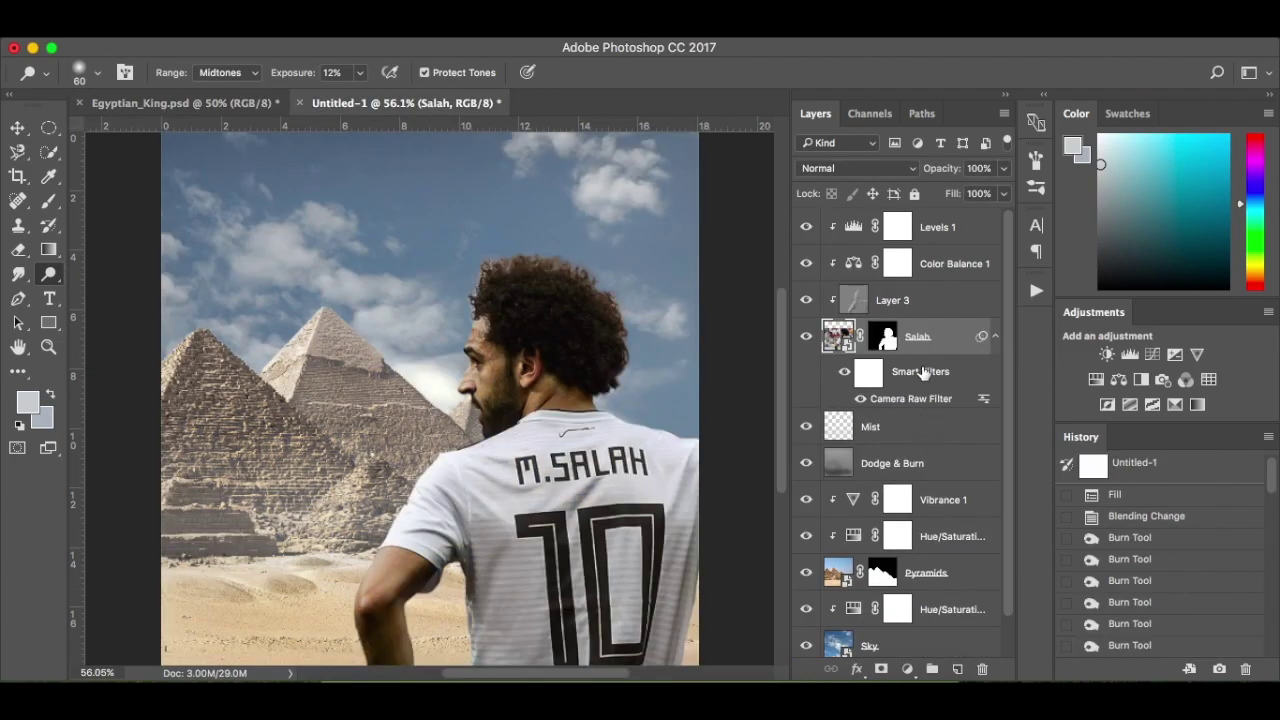
Stamp all visible layers into a new layer above Levels 1 and convert it to a smart object
click(968, 233)
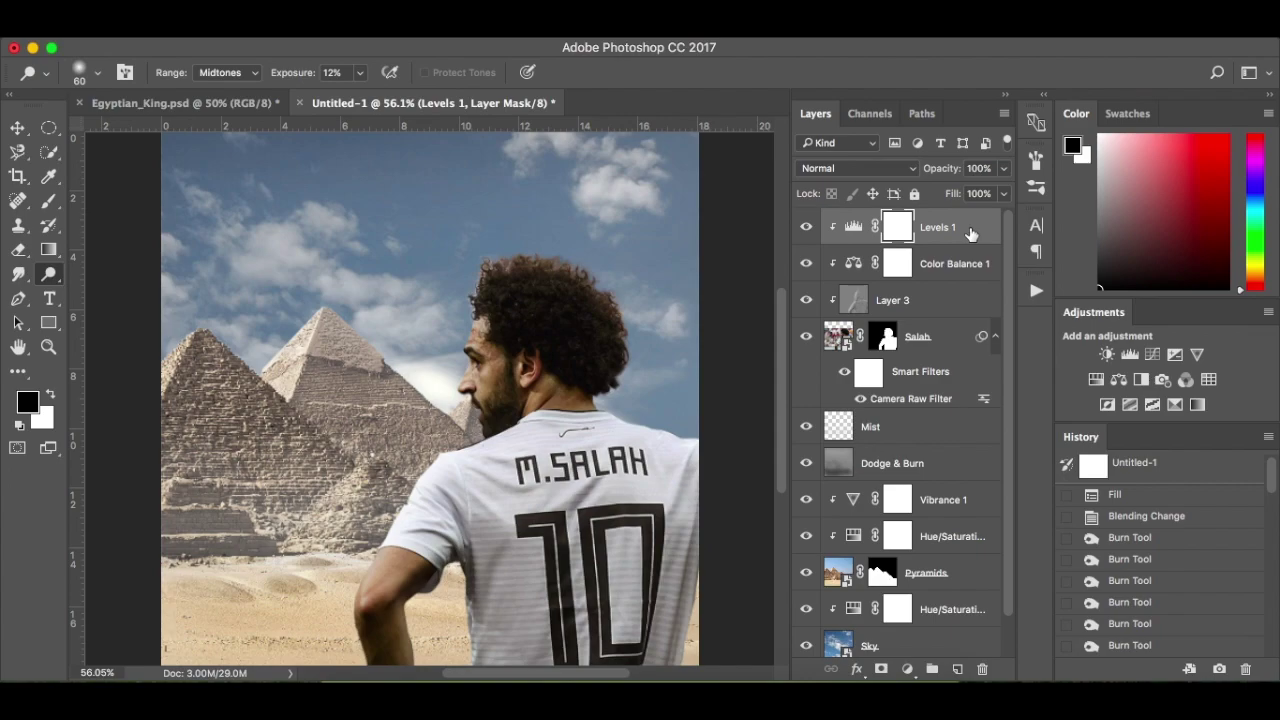
key(alt+shift+super+e)
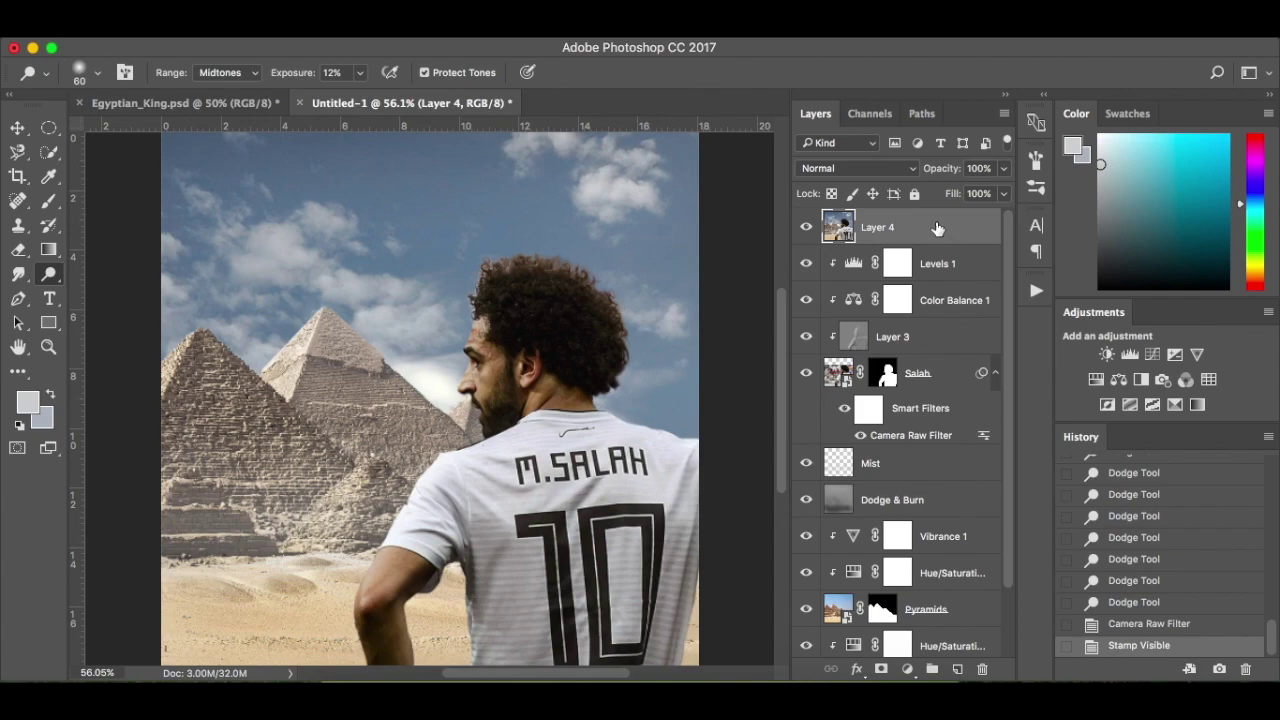
right_click(937, 229)
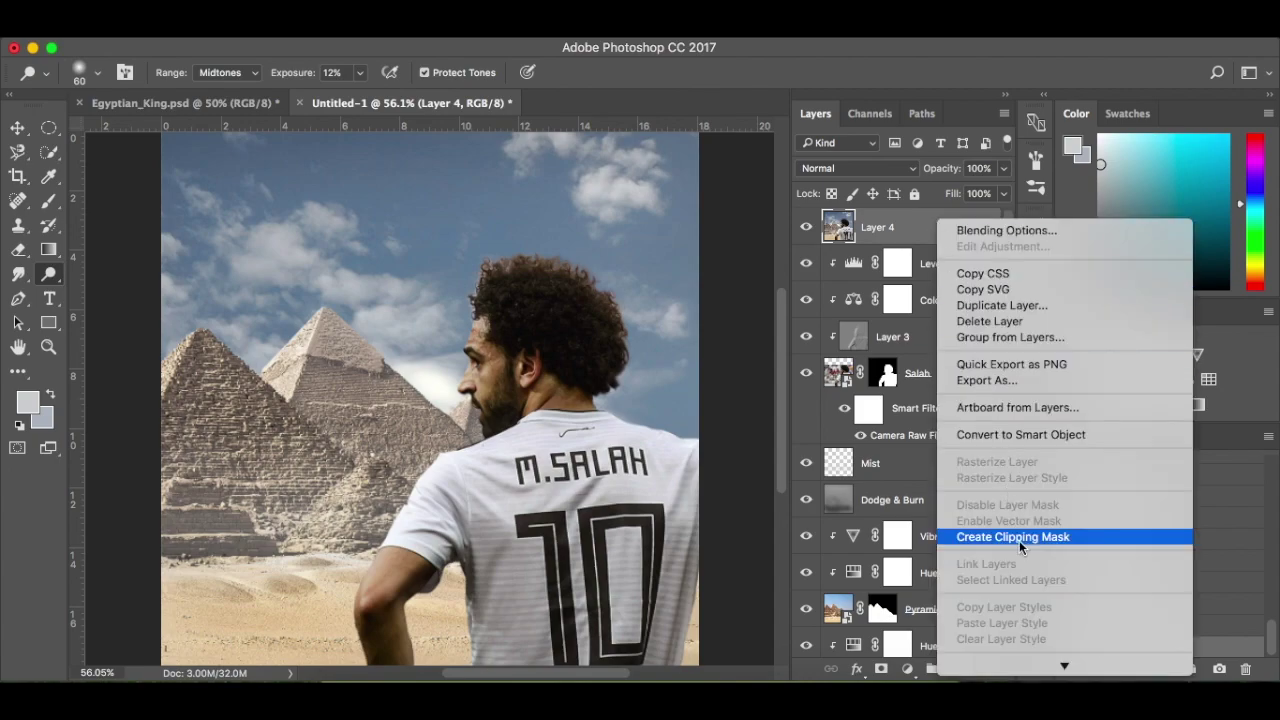
click(1040, 436)
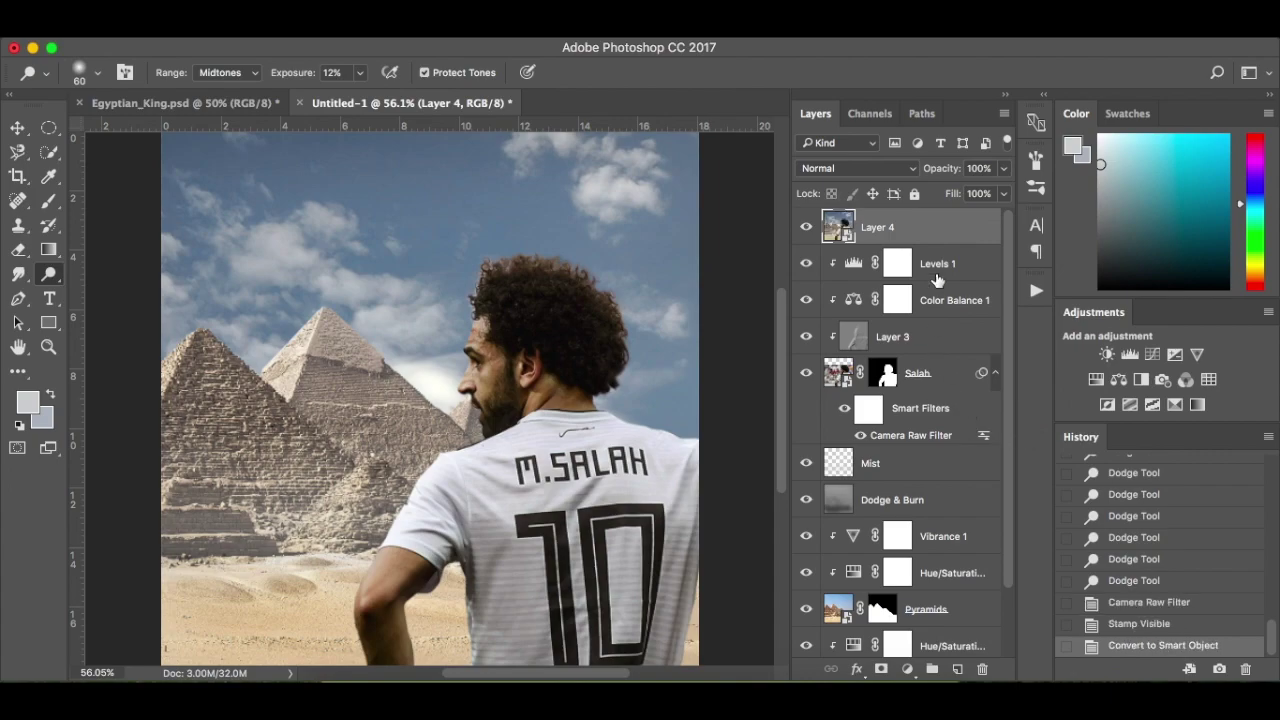
Open Color Efex Pro 4 from the Nik Collection on the stamped smart object and shift the before/after divider slightly
click(463, 40)
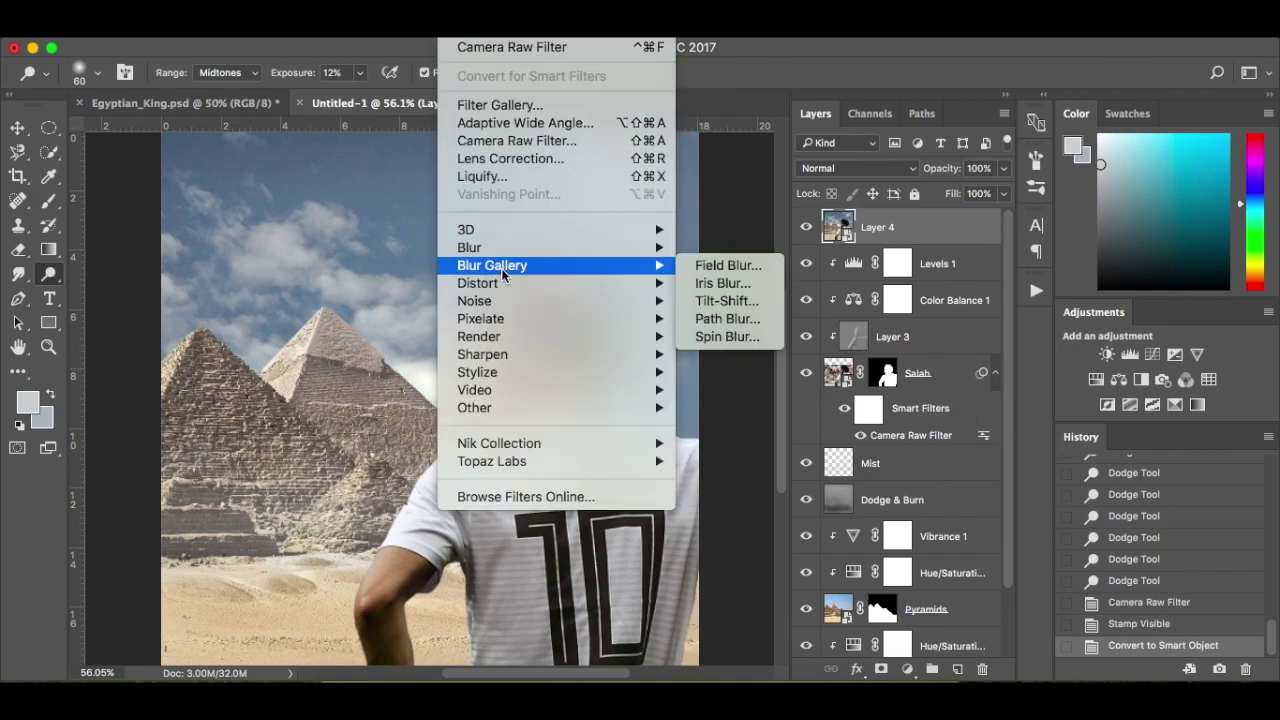
mouse_move(605, 450)
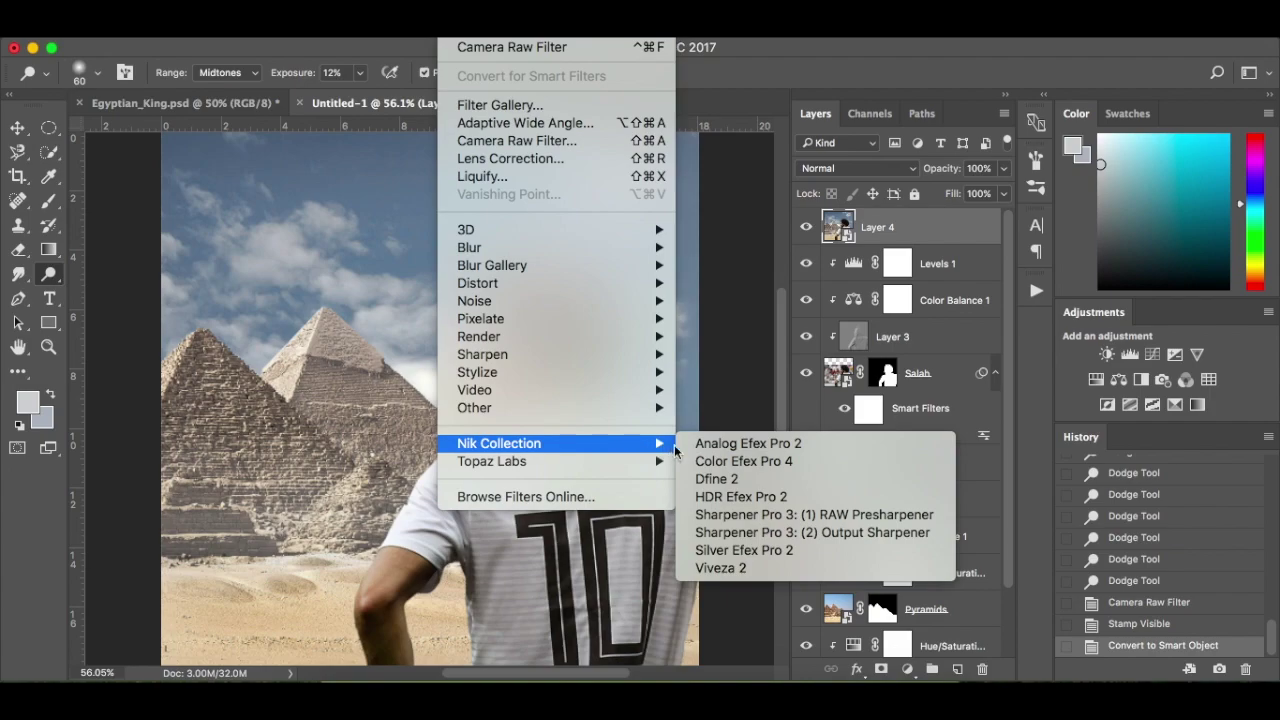
click(818, 463)
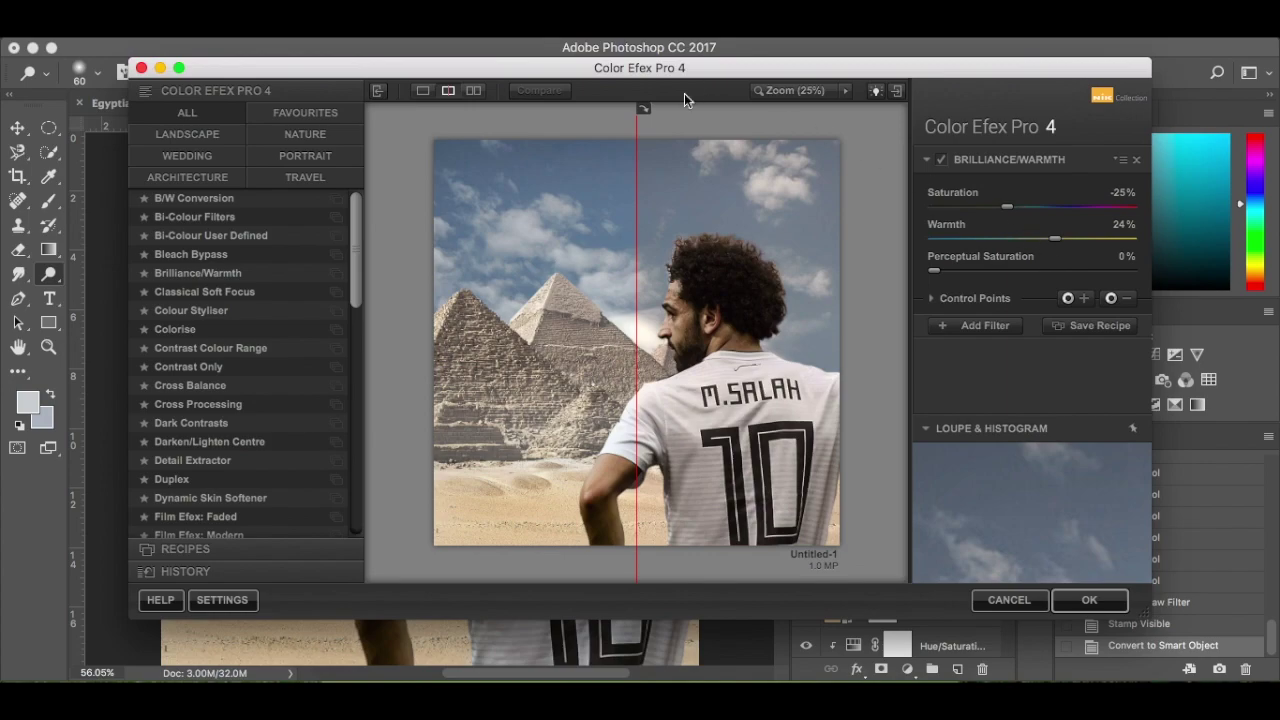
drag(636, 124, 642, 184)
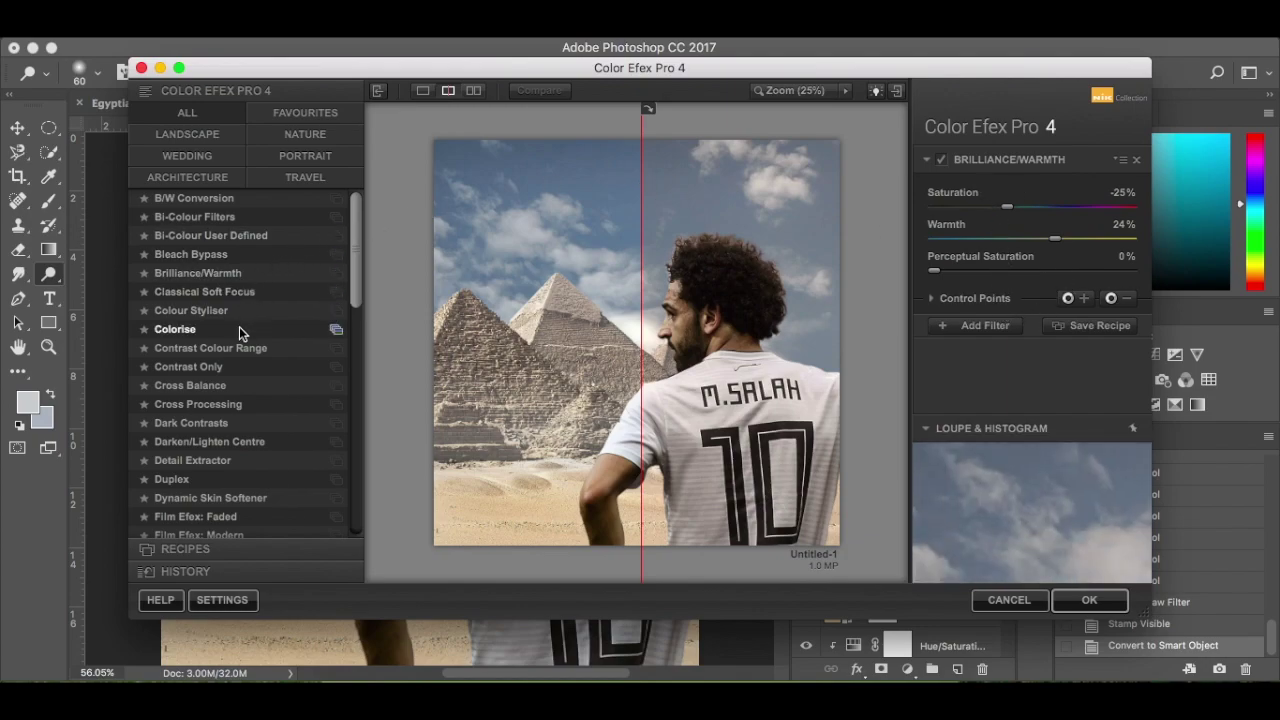
Try the Cross Processing filter with method B02 at 30% strength
click(234, 403)
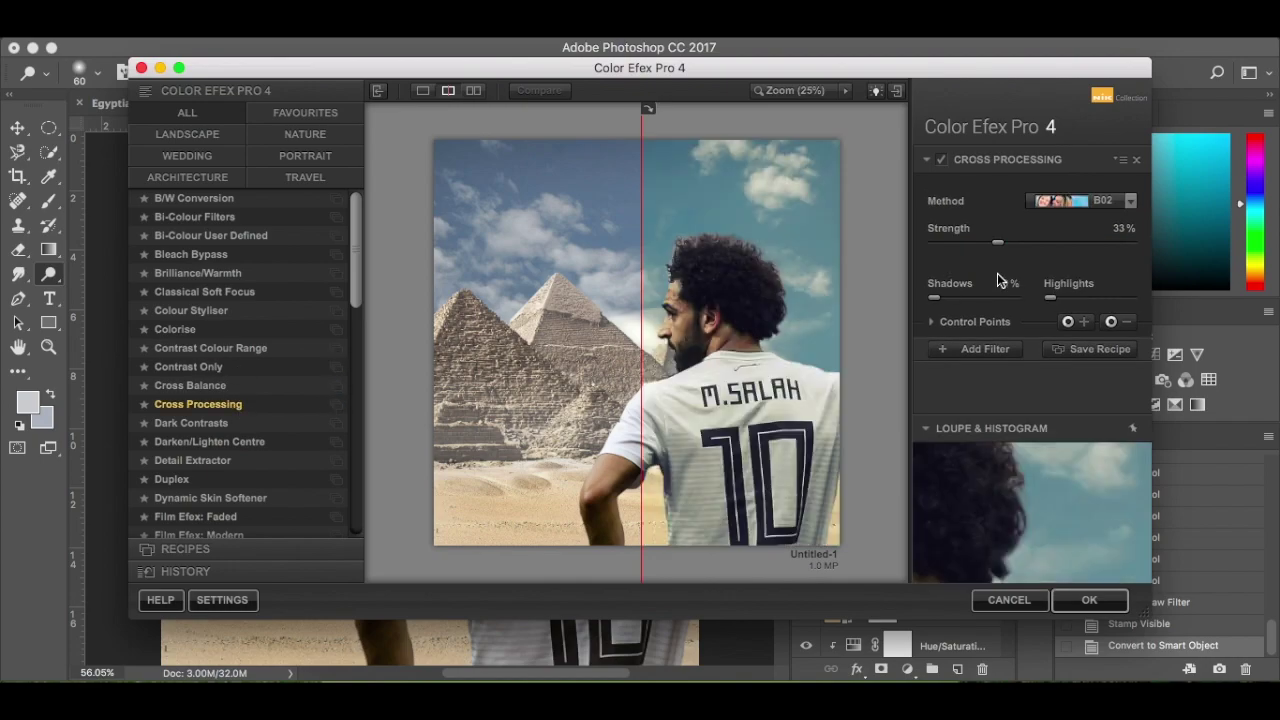
click(1116, 202)
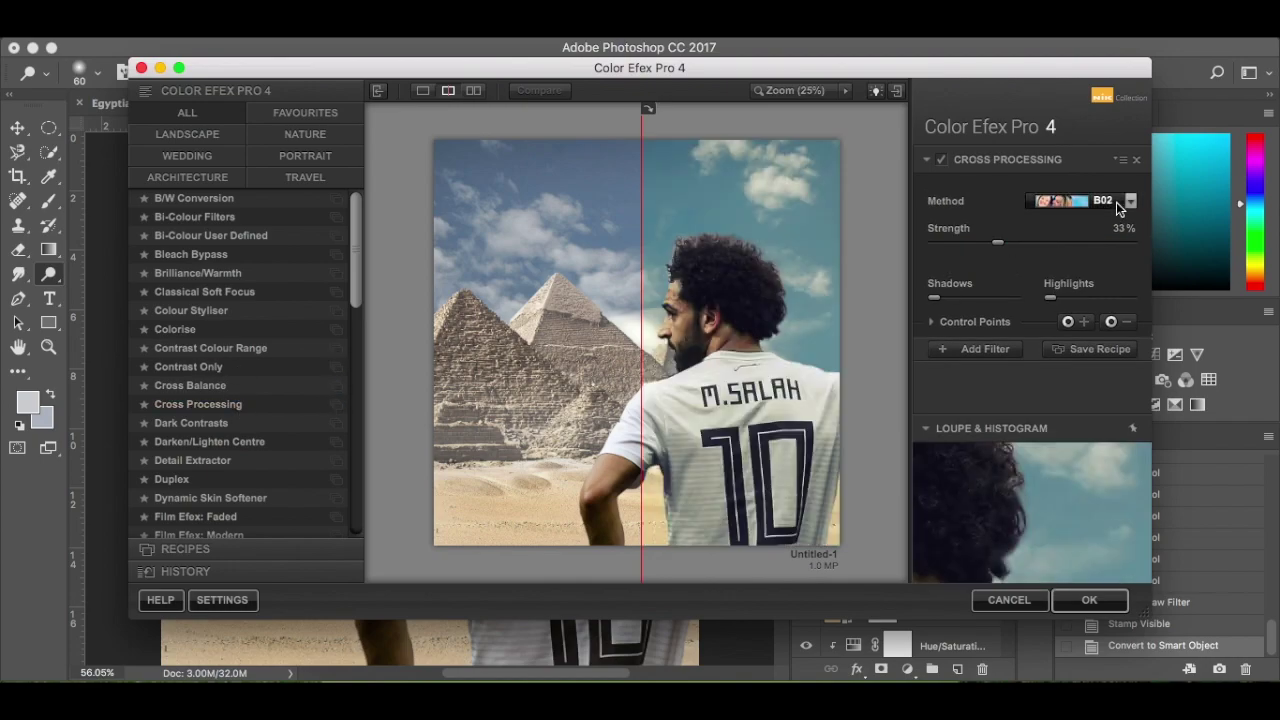
click(1116, 202)
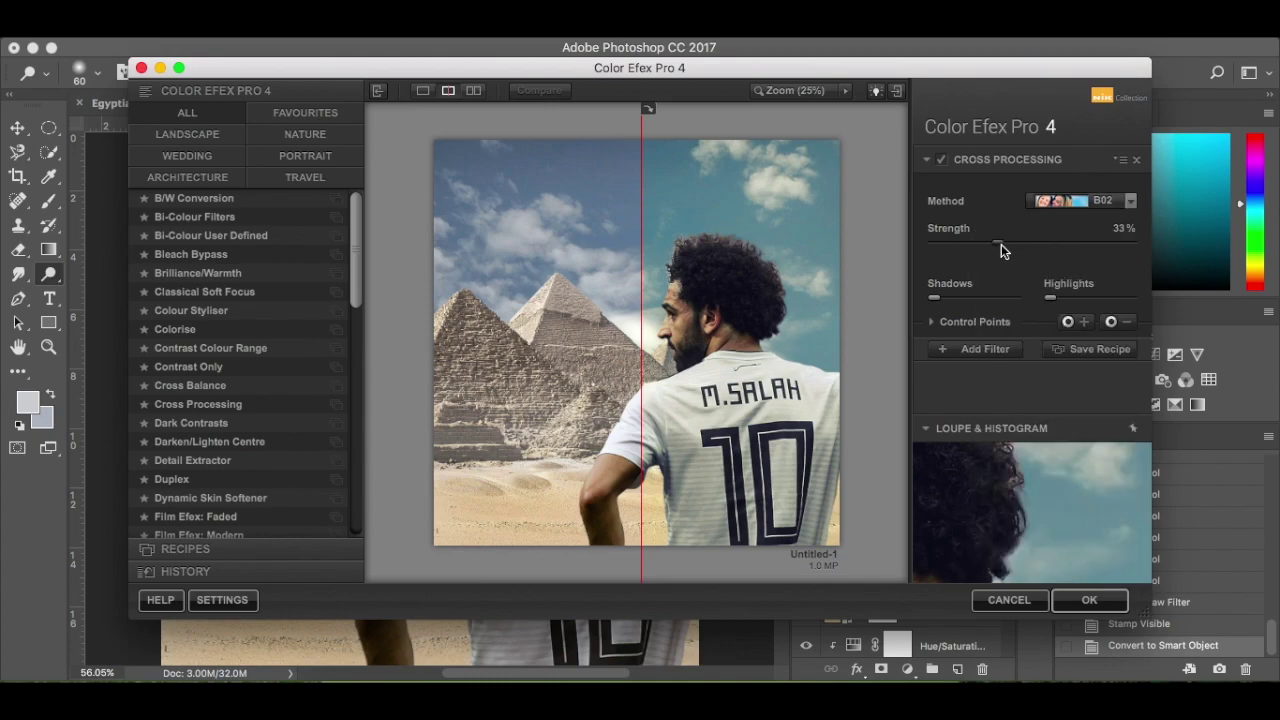
drag(998, 244, 997, 244)
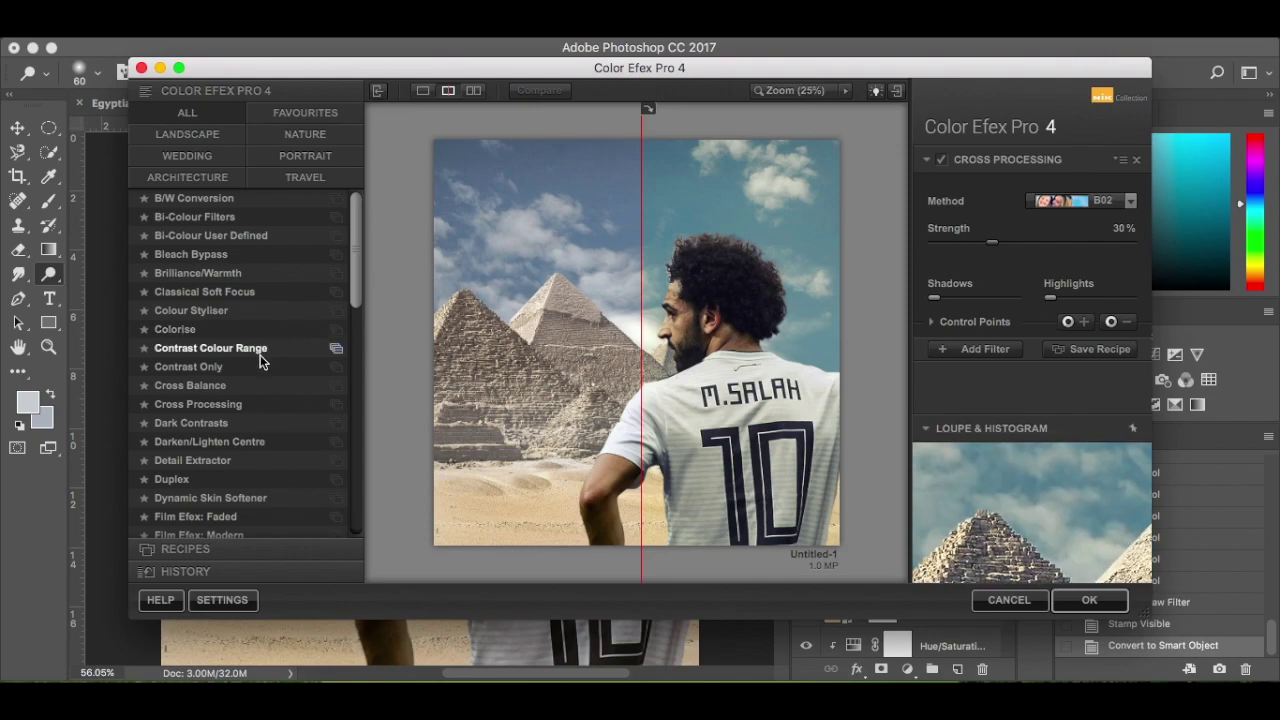
Switch to the Brilliance/Warmth filter, set Saturation to -25%, and raise Warmth to warm up the image
click(230, 273)
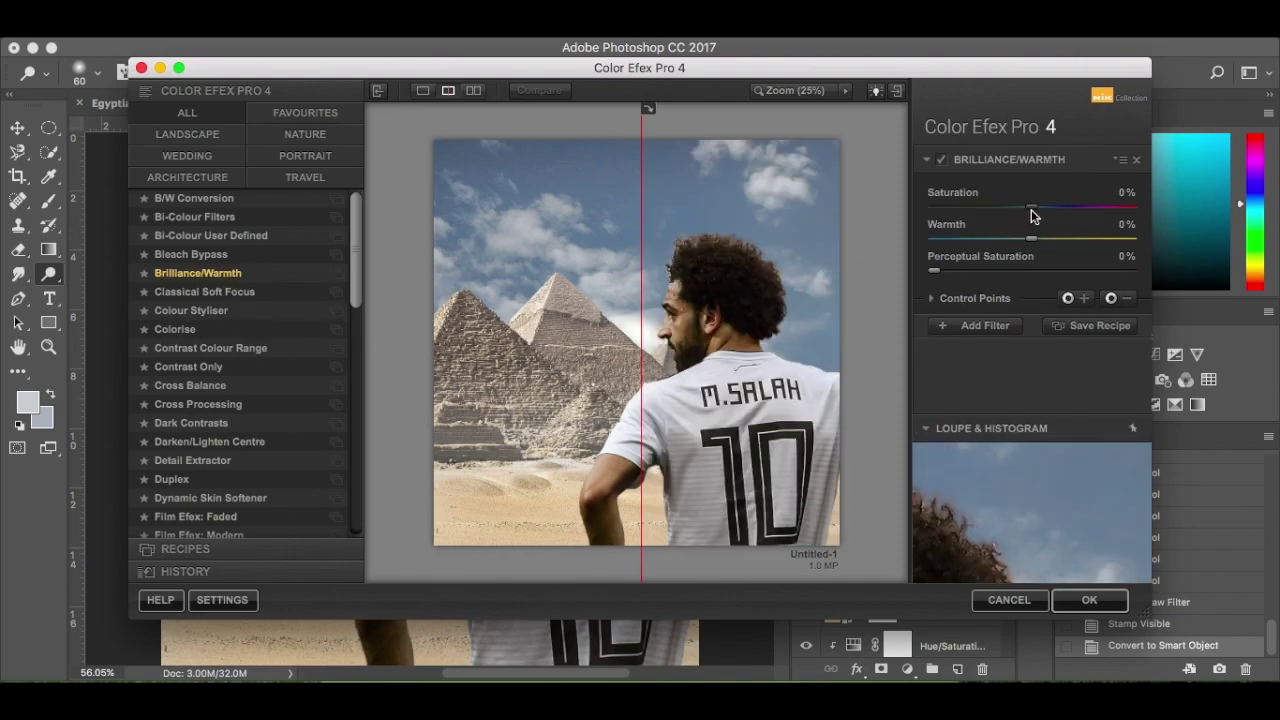
drag(1033, 215, 1011, 216)
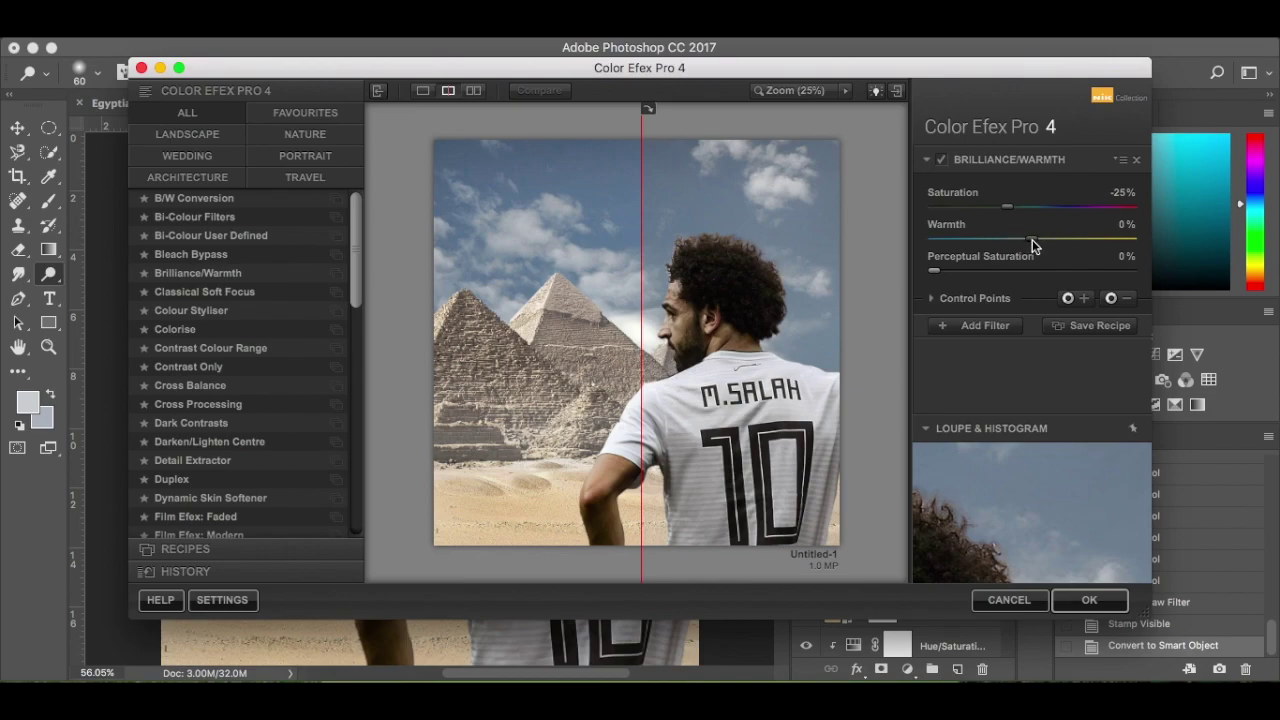
drag(1033, 242, 1060, 246)
Stack a Cross Processing filter with method B02 at slightly reduced strength, and add an empty slot for a third filter
click(978, 333)
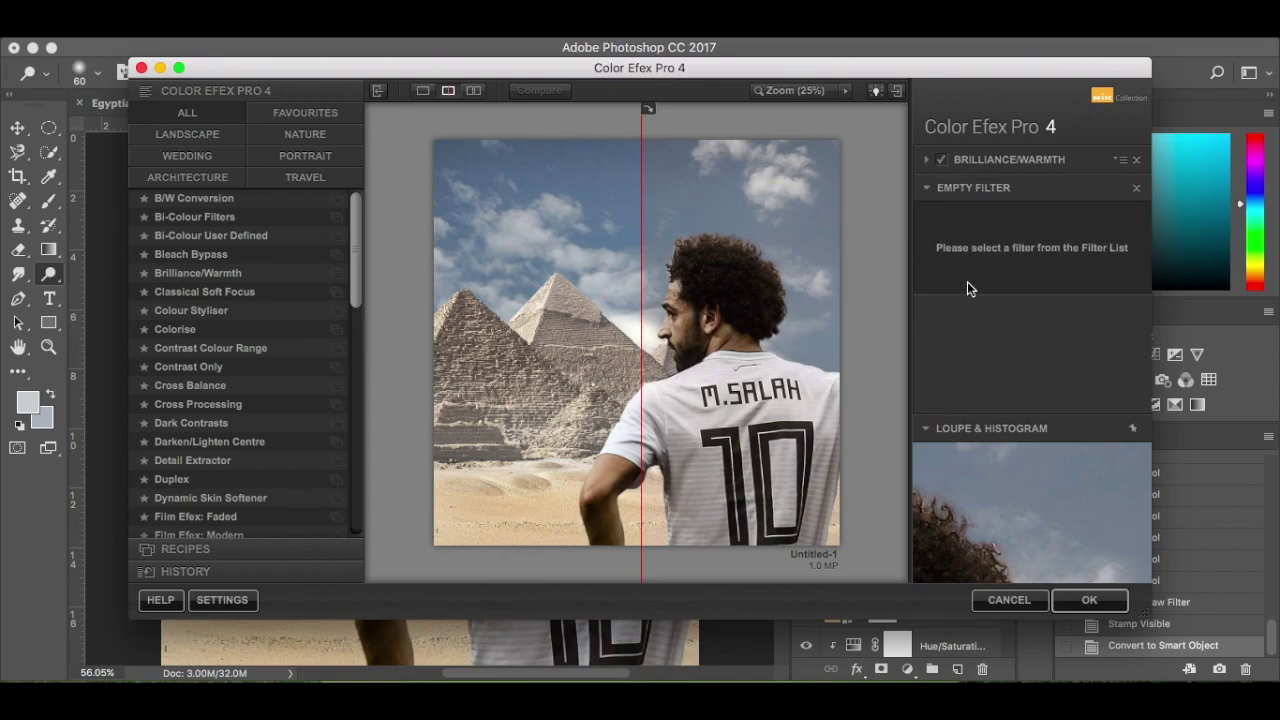
click(205, 405)
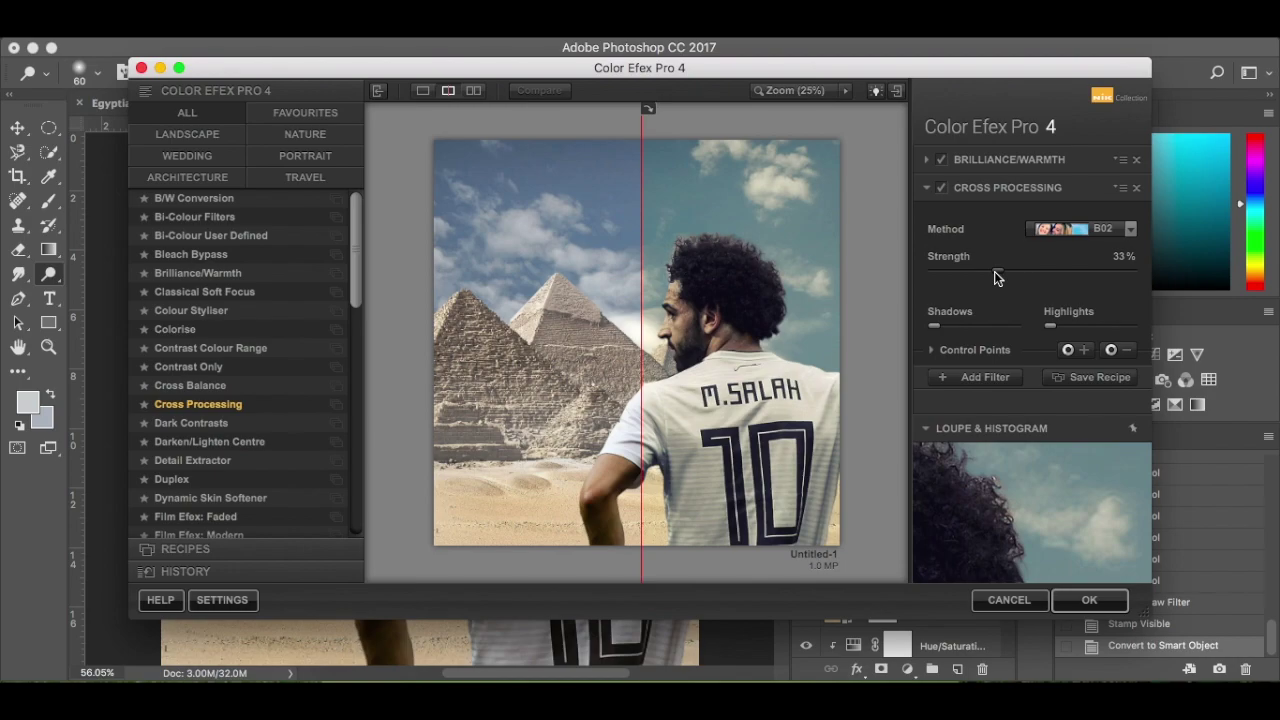
drag(995, 271, 990, 271)
click(970, 377)
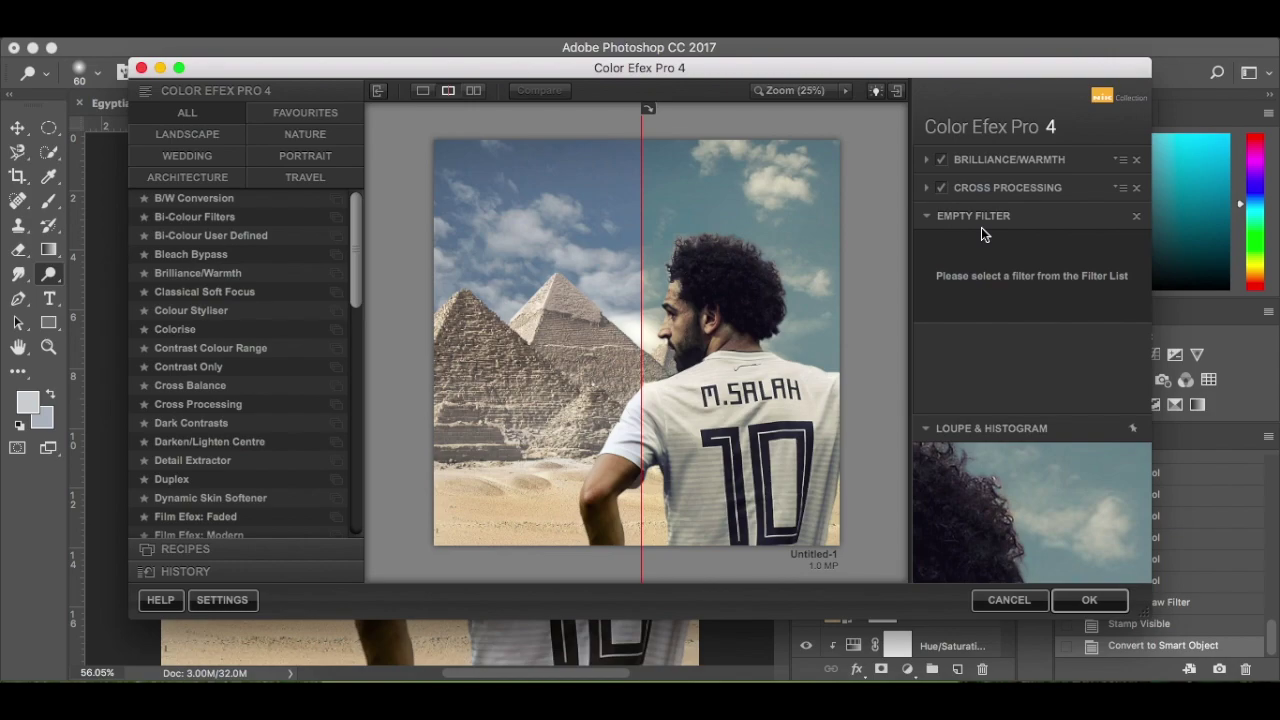
Fill the empty slot with a Detail Extractor filter at 11%, Contrast -20%, Saturation 4% and a Fine effect radius
click(225, 462)
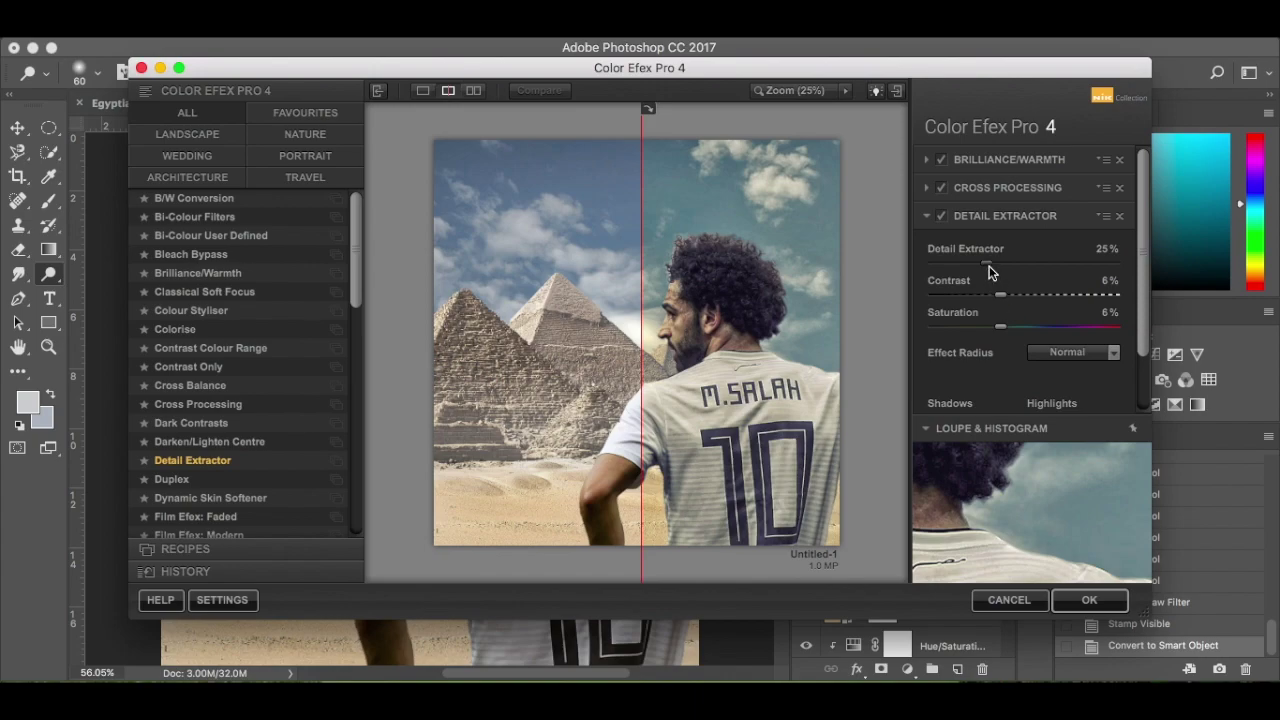
drag(986, 266, 959, 267)
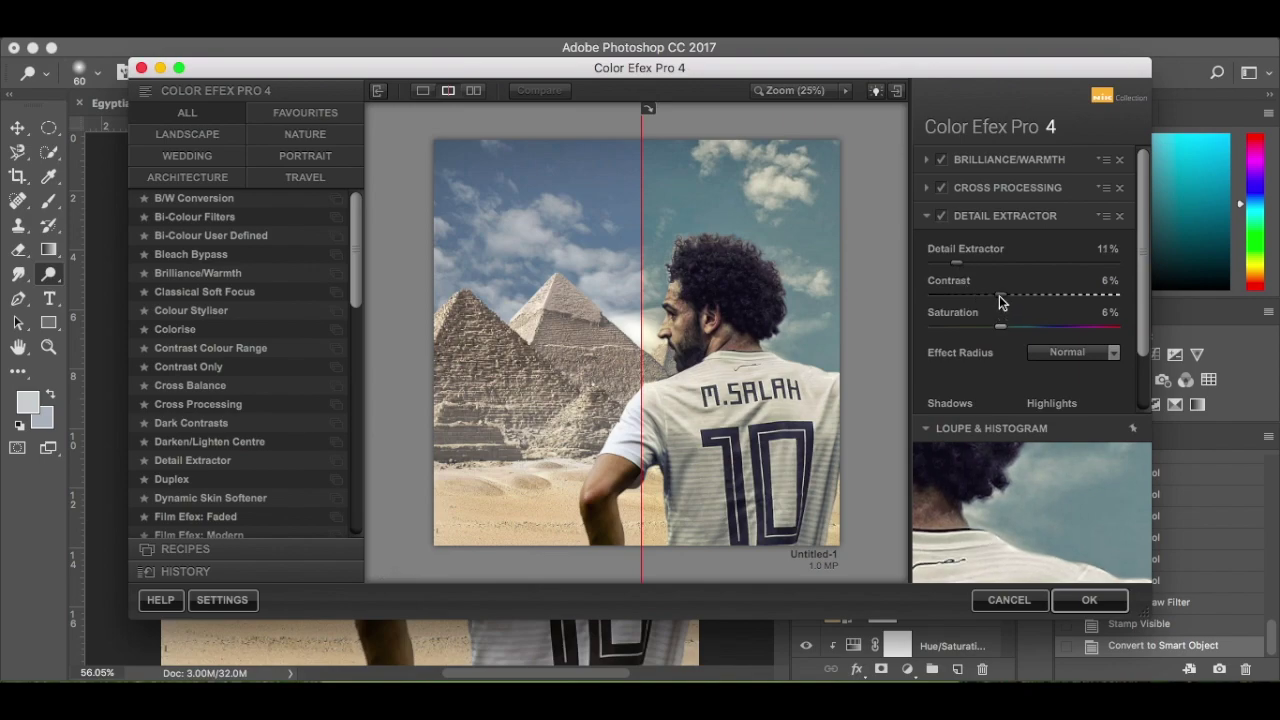
drag(1000, 297, 965, 298)
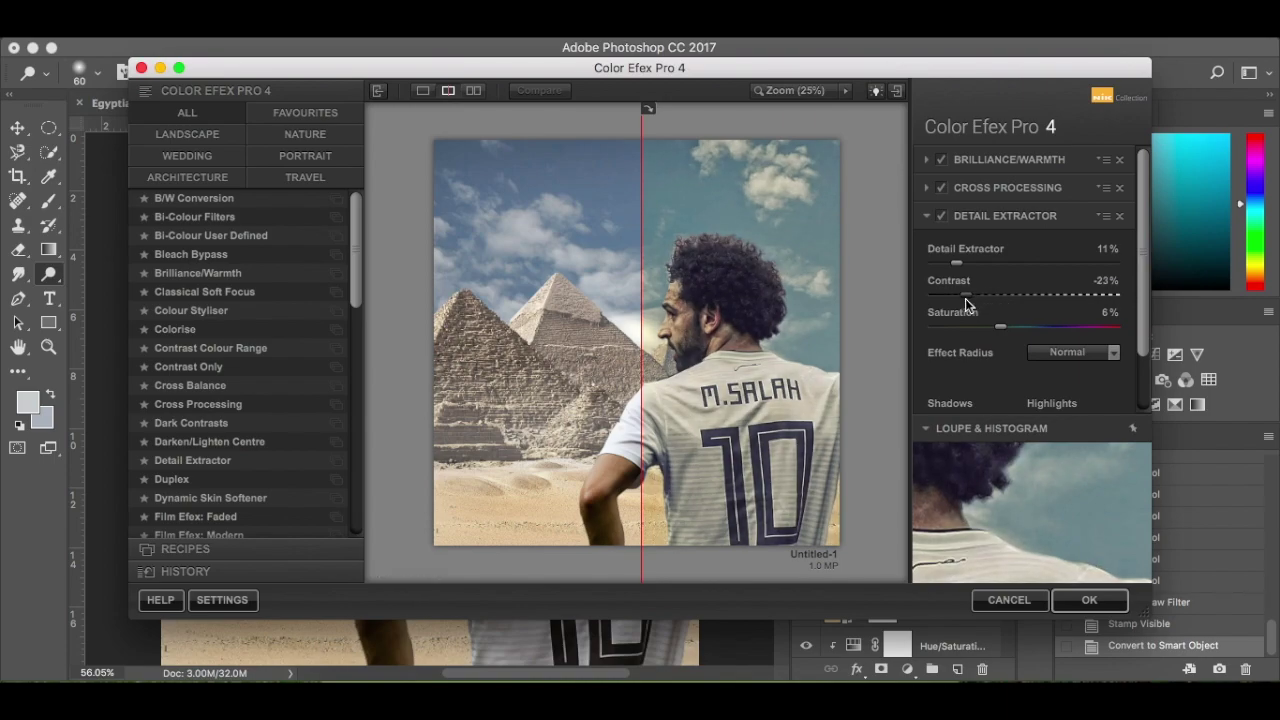
drag(965, 298, 957, 298)
drag(998, 329, 996, 331)
drag(961, 296, 988, 303)
drag(988, 301, 974, 301)
scroll(972, 366, down, 3)
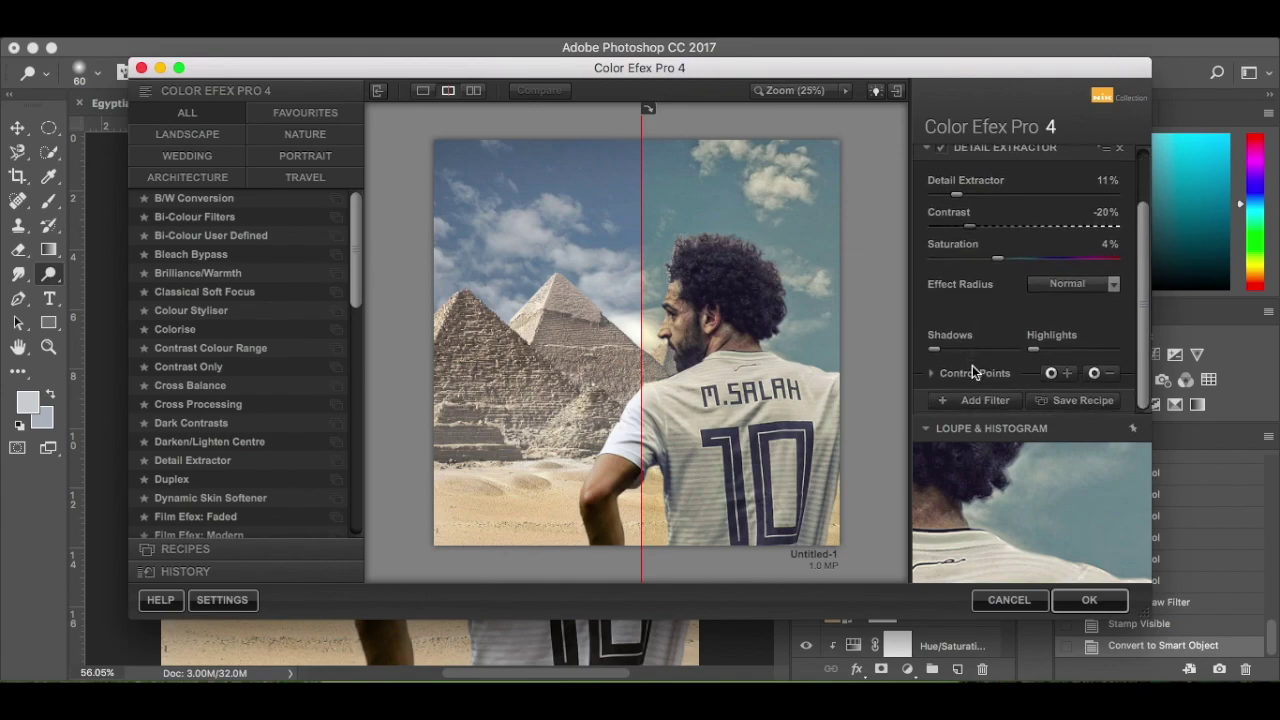
click(1061, 283)
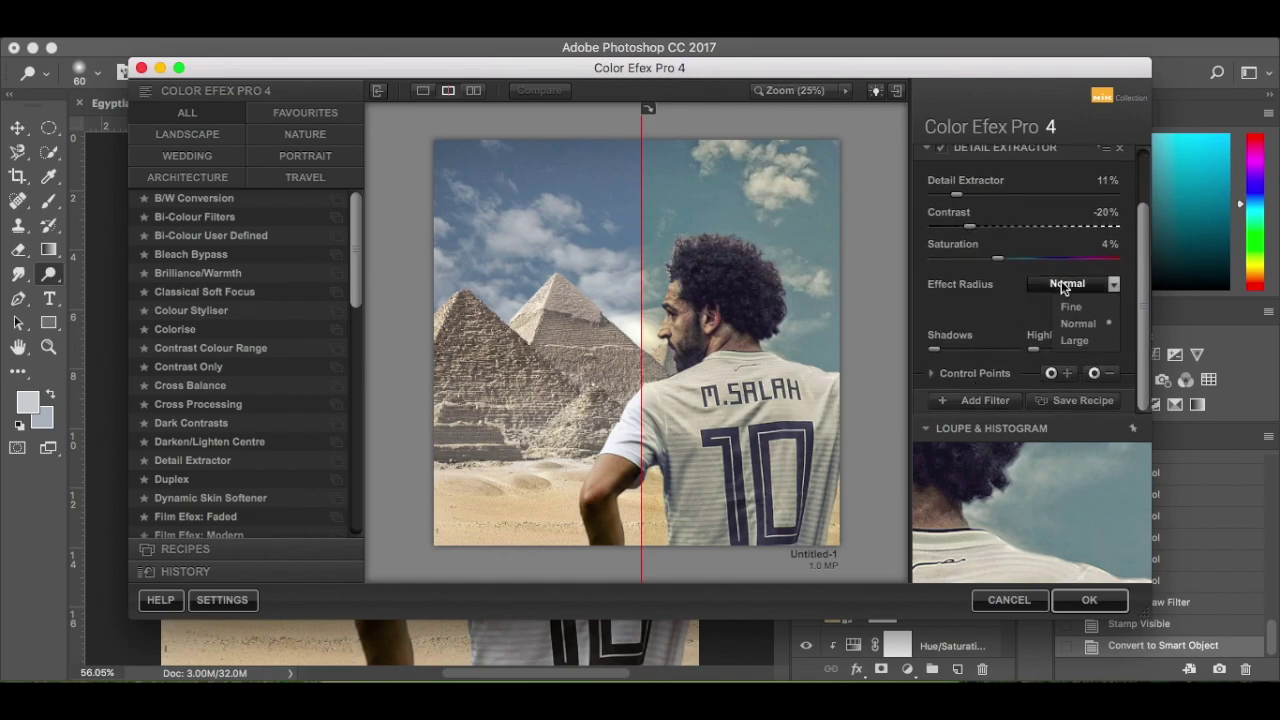
click(1071, 305)
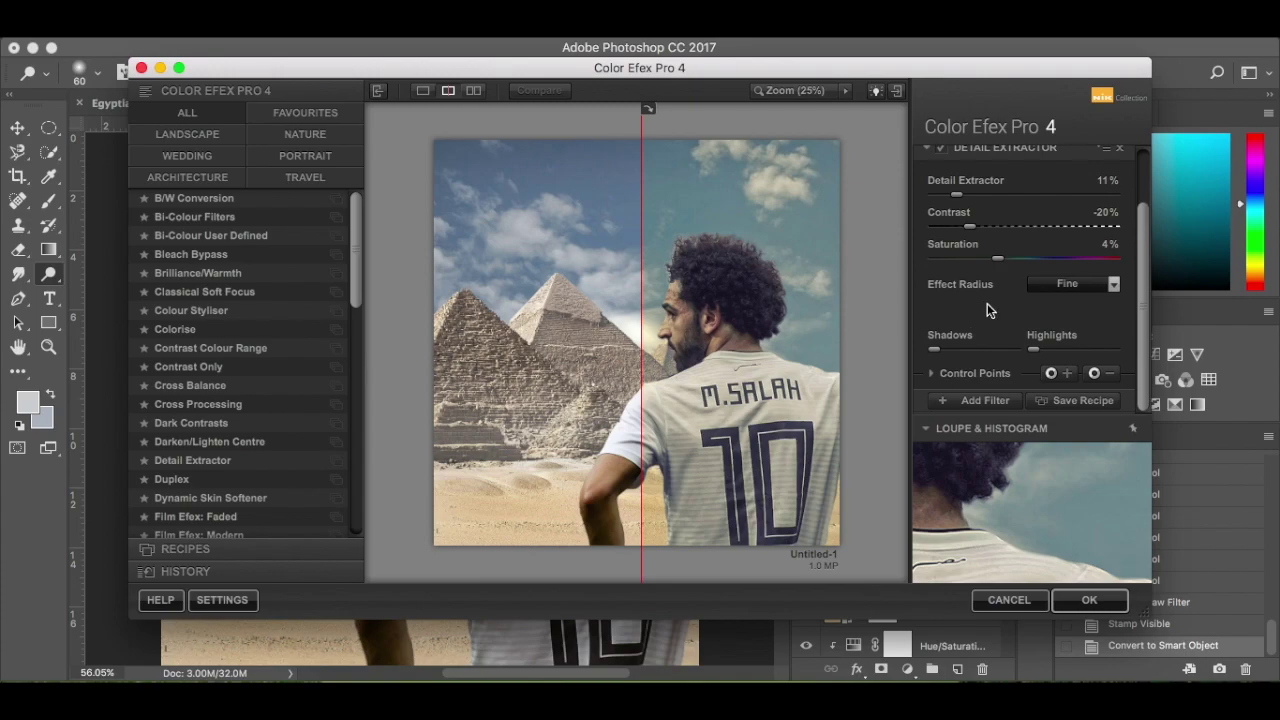
Stack a Glamour Glow filter with Glow 32% and Glow Warmth 6%, apply the filter stack, and compare the image with and without it
click(976, 400)
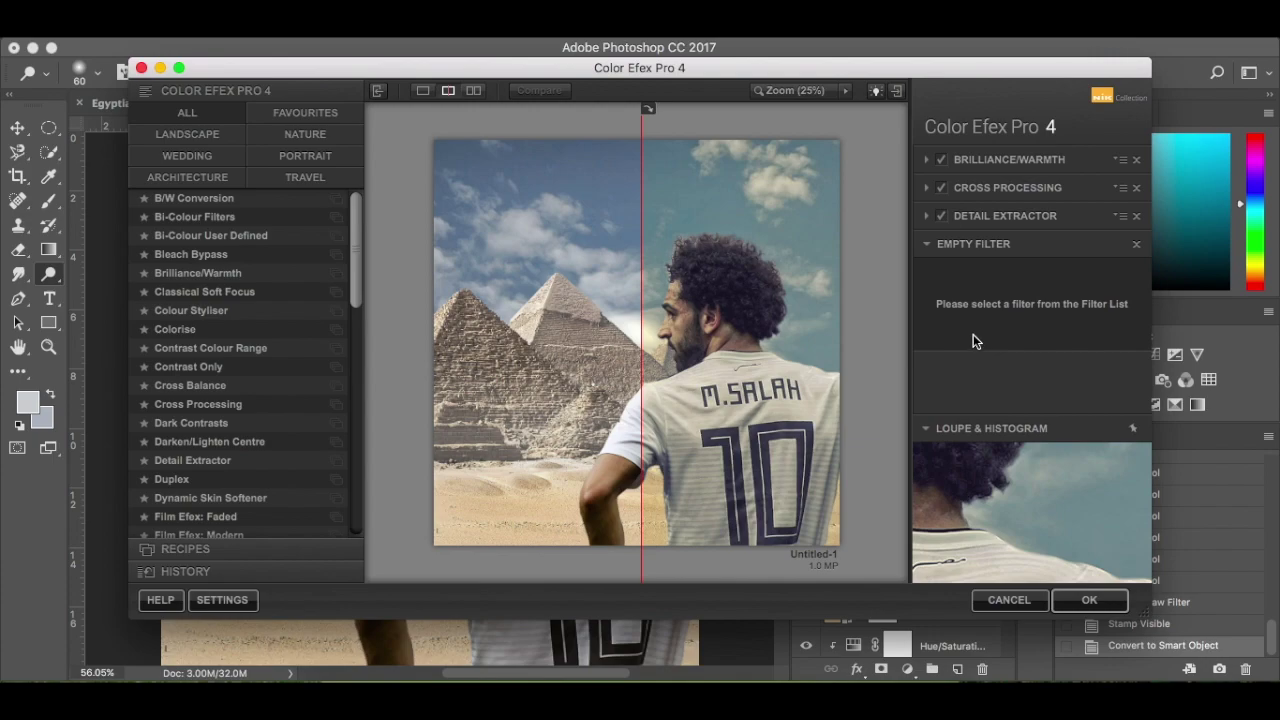
scroll(250, 450, down, 1)
scroll(248, 450, down, 3)
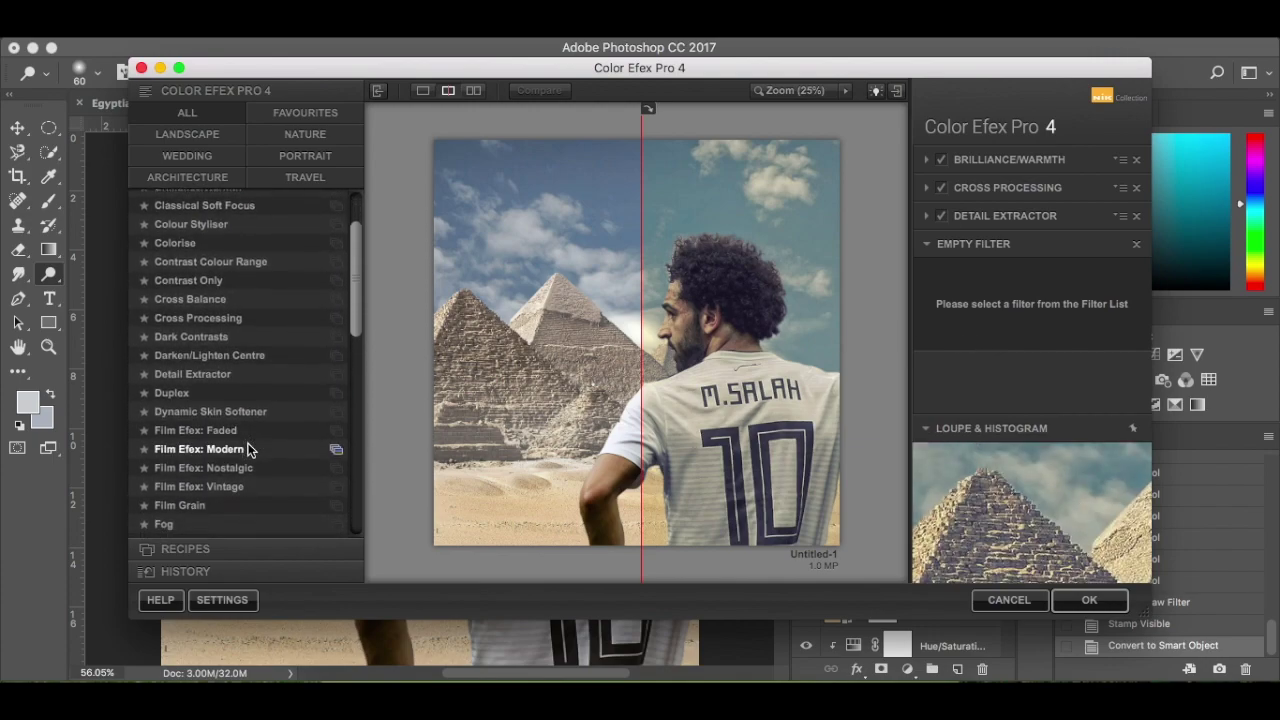
scroll(248, 410, down, 5)
scroll(247, 425, down, 2)
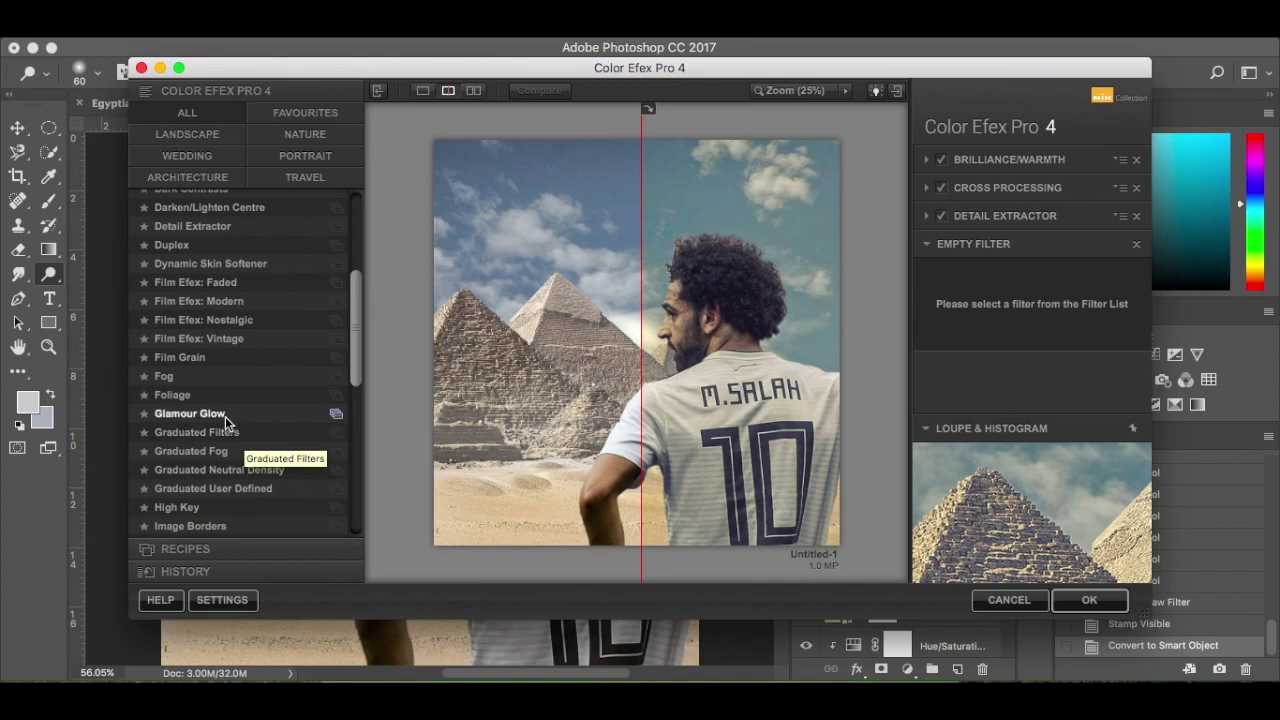
click(218, 414)
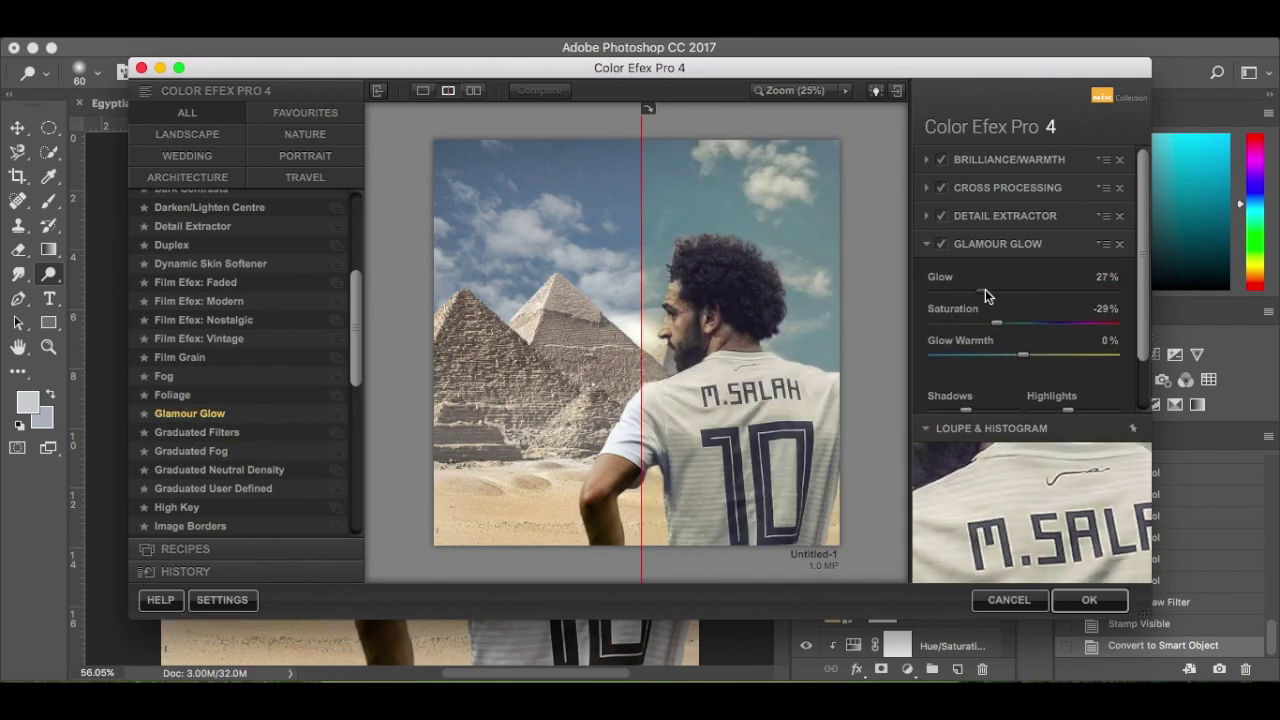
drag(985, 291, 993, 296)
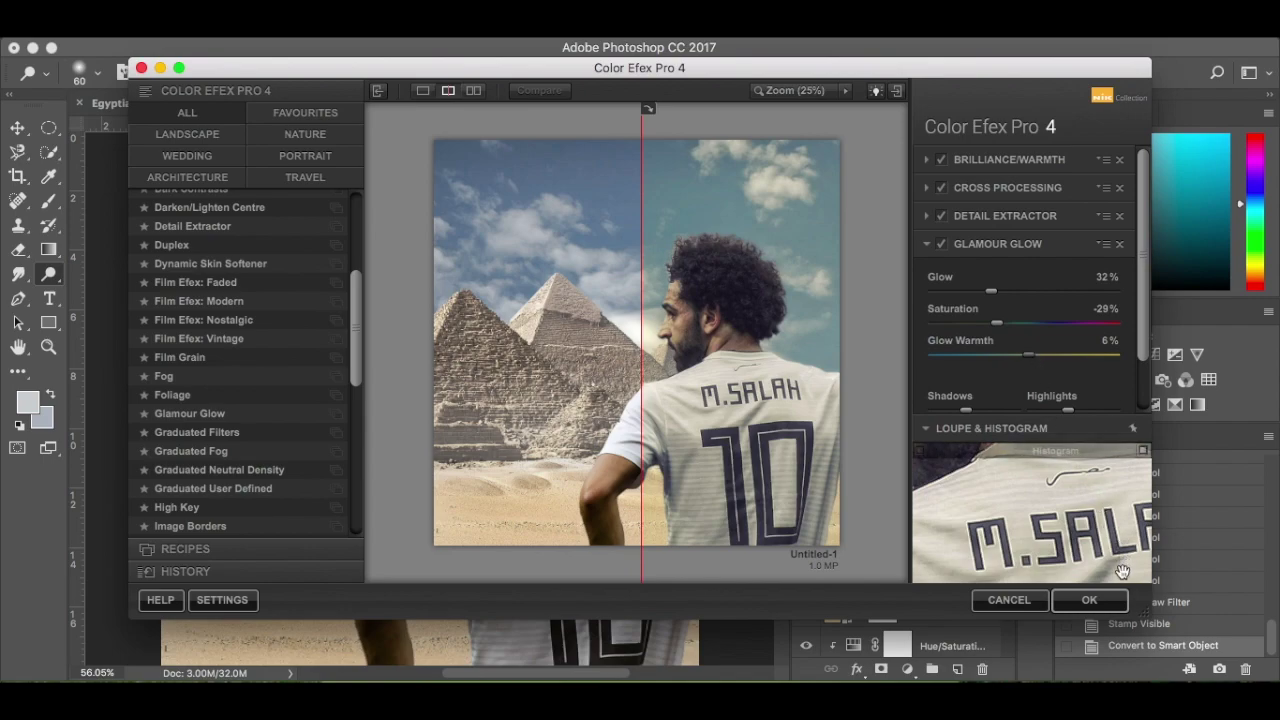
click(1103, 601)
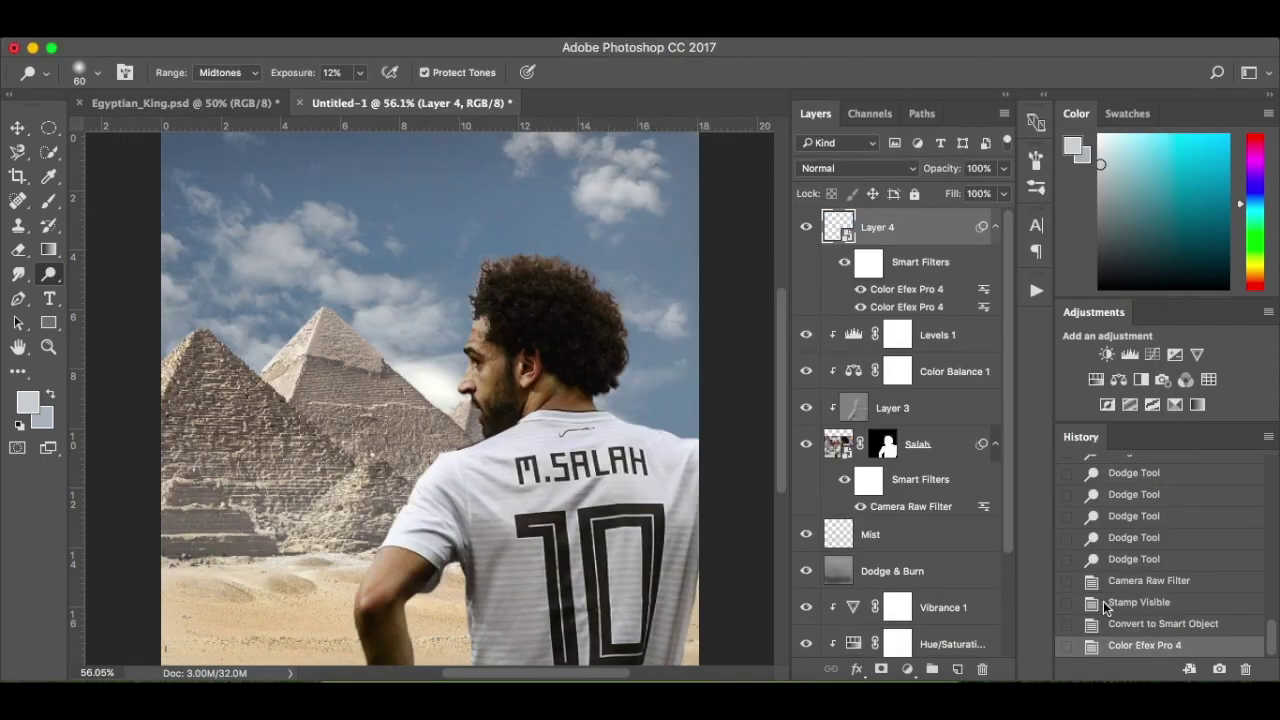
click(806, 230)
click(807, 229)
Switch to Egyptian_King.psd and check the Detail Extractor settings of Layer 5's Color Efex Pro 4 smart filter, leaving them unmodified
click(238, 108)
click(908, 366)
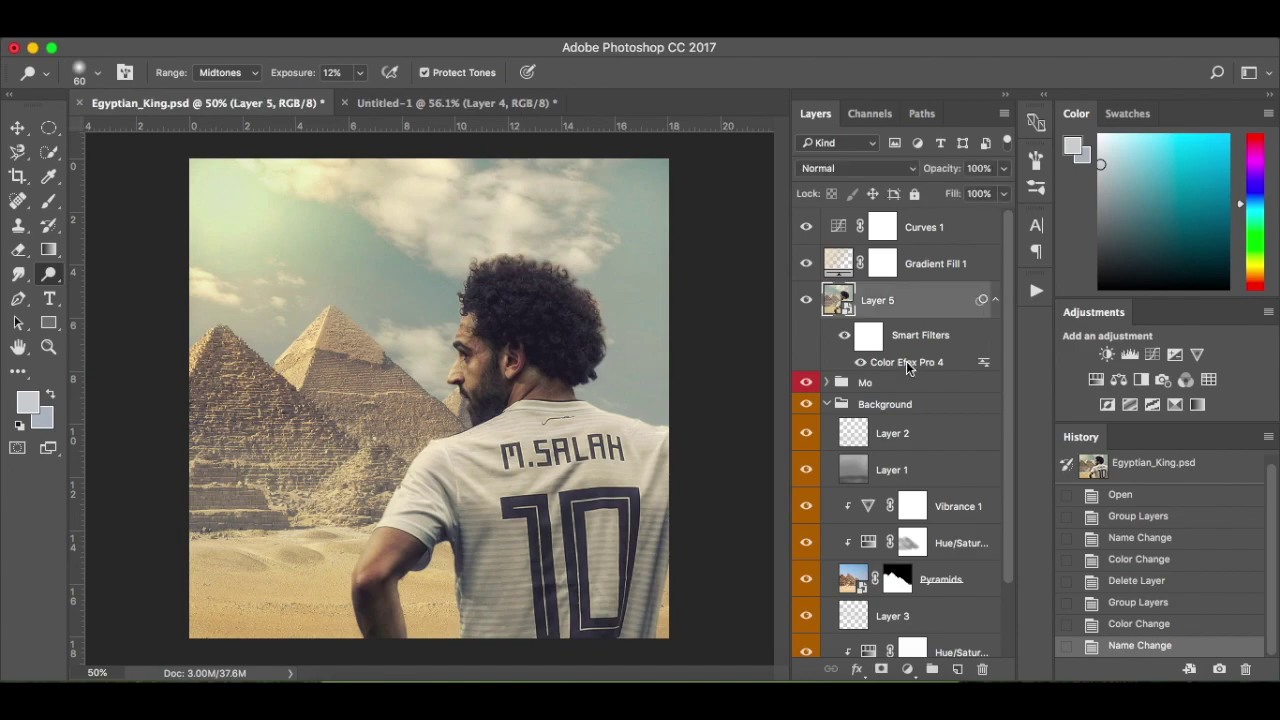
double_click(908, 366)
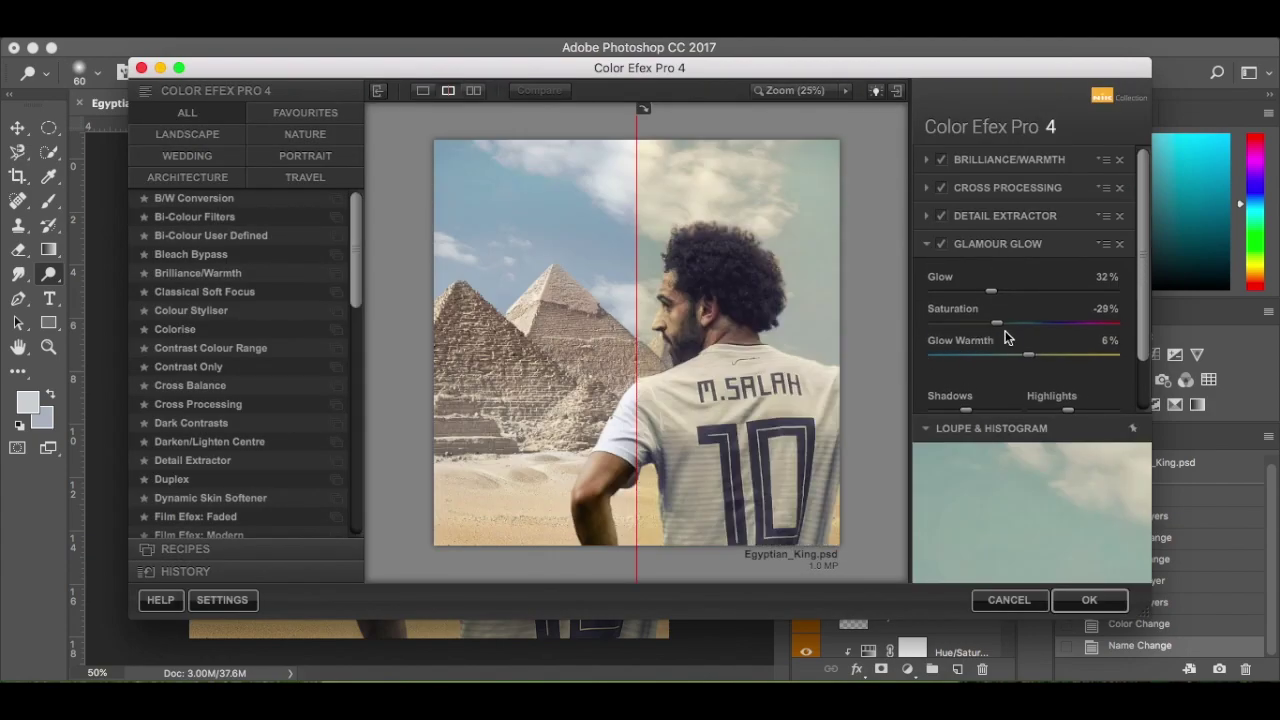
click(1007, 223)
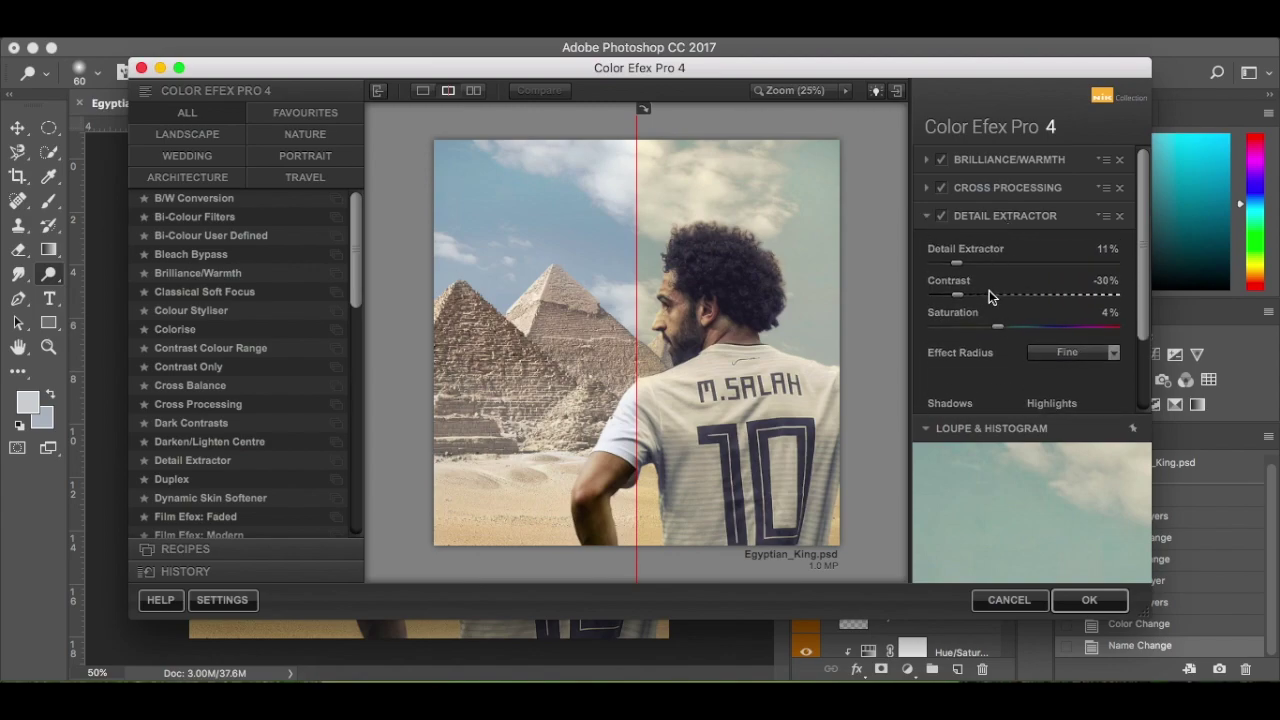
click(1009, 600)
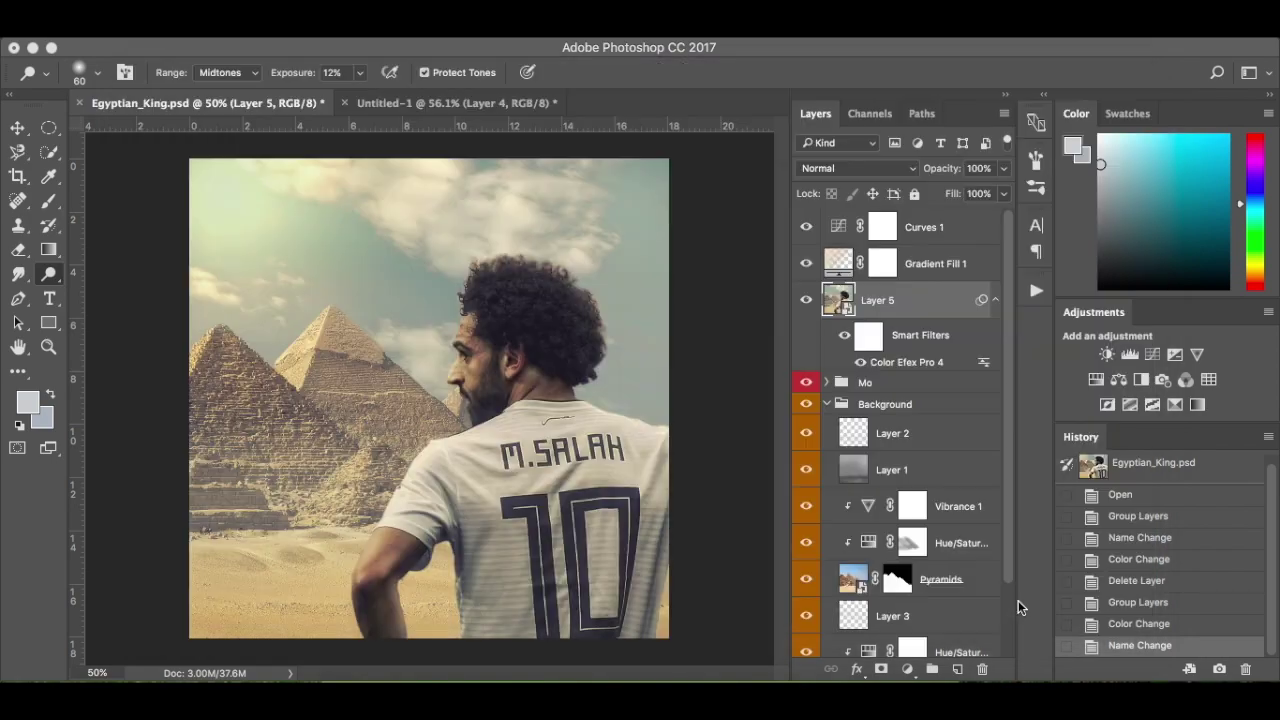
Back in Untitled-1, lower the Detail Extractor Contrast slightly in Layer 4's Color Efex Pro 4 smart filter and compare before and after
click(500, 104)
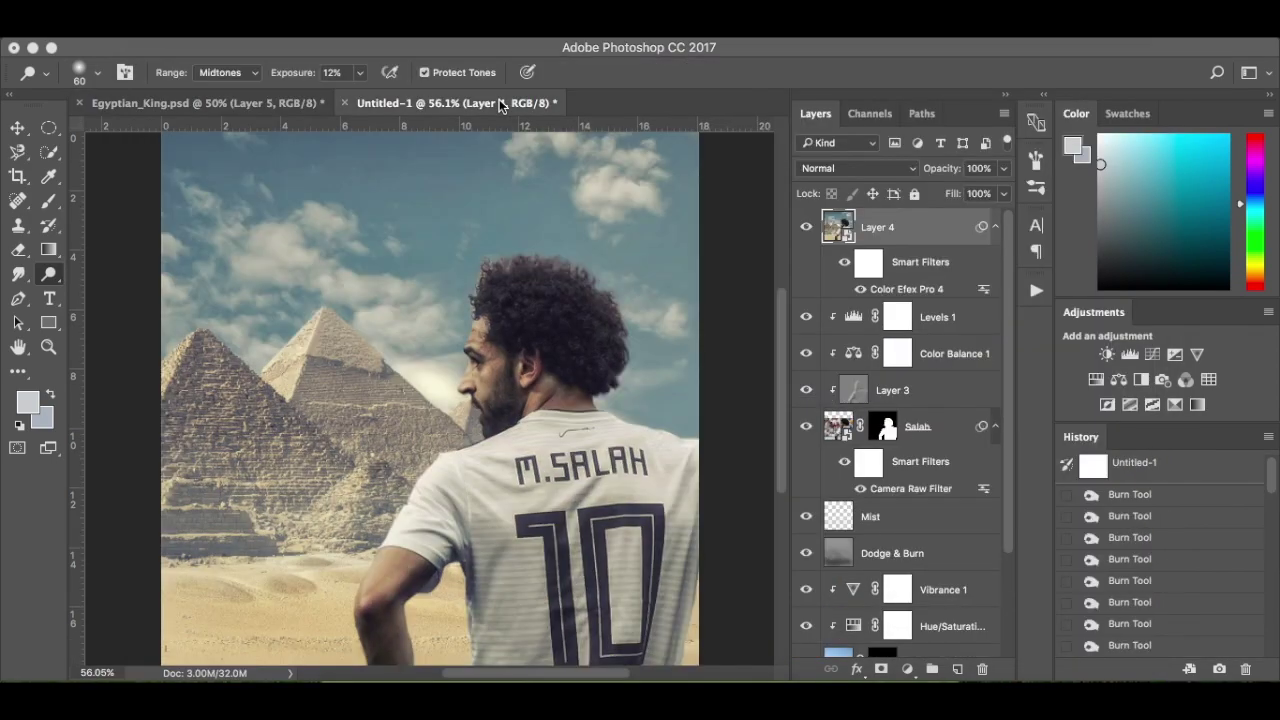
double_click(909, 289)
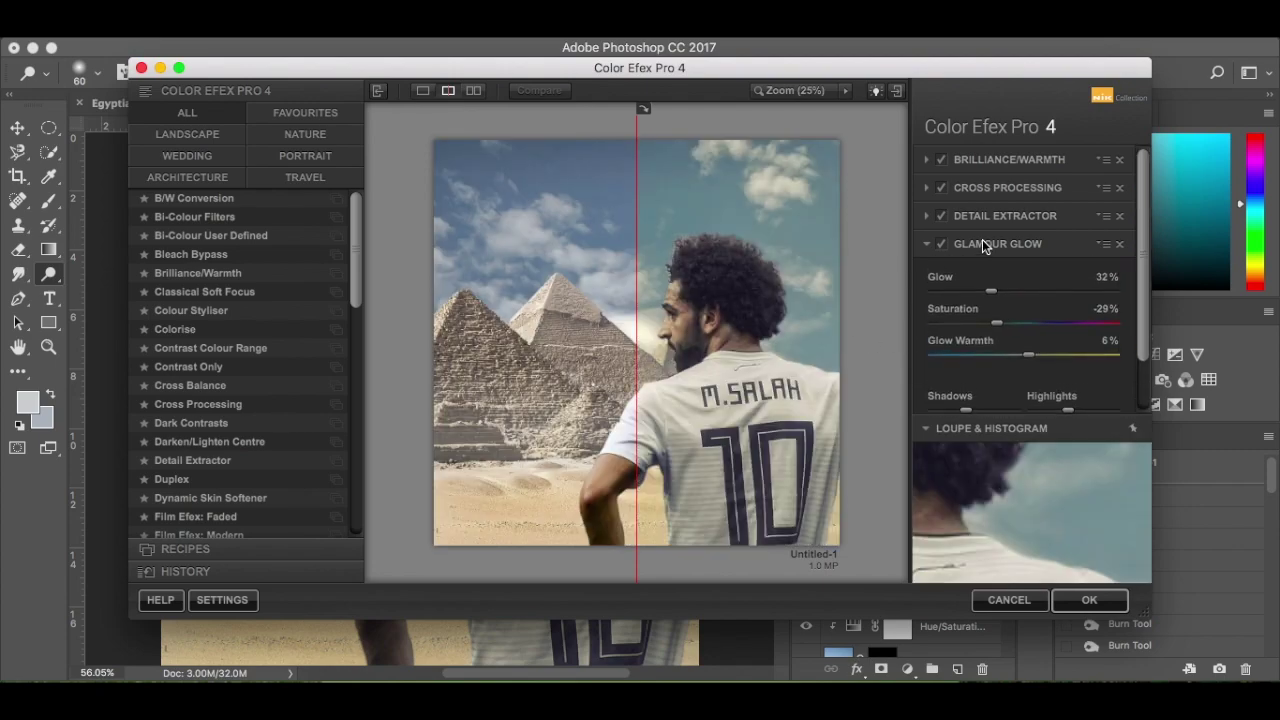
click(1008, 218)
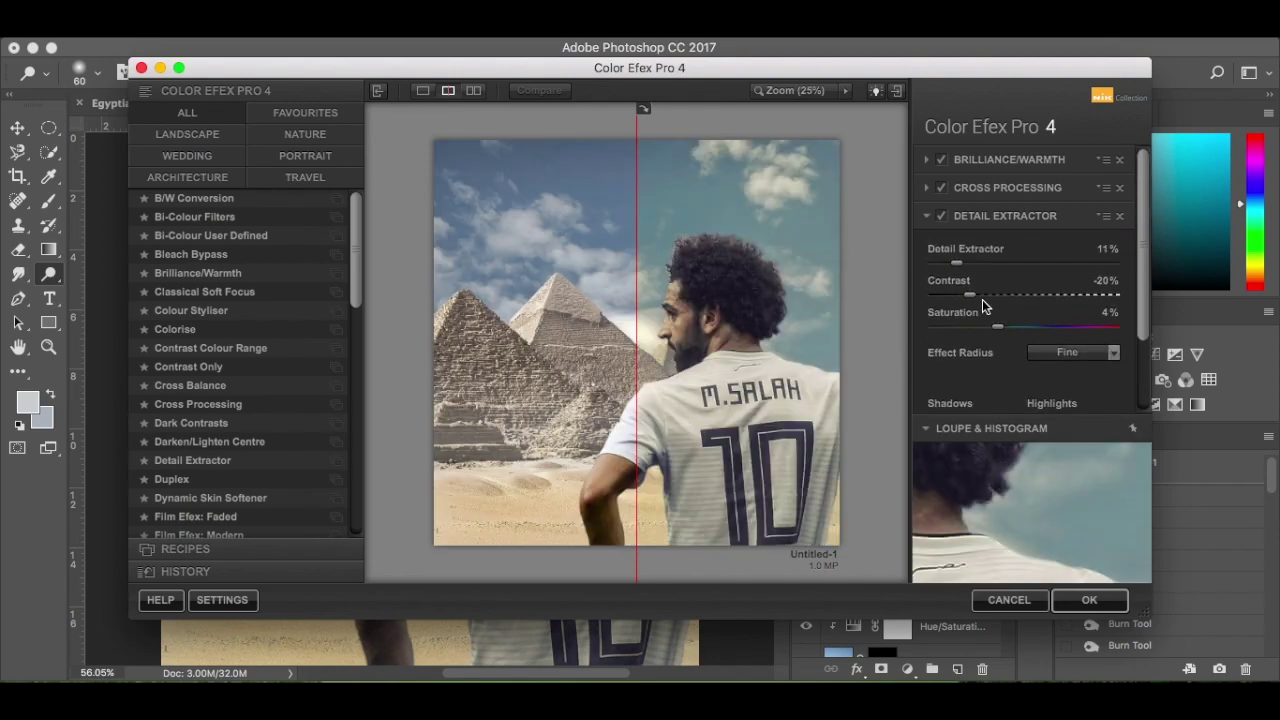
drag(963, 300, 961, 300)
click(1088, 602)
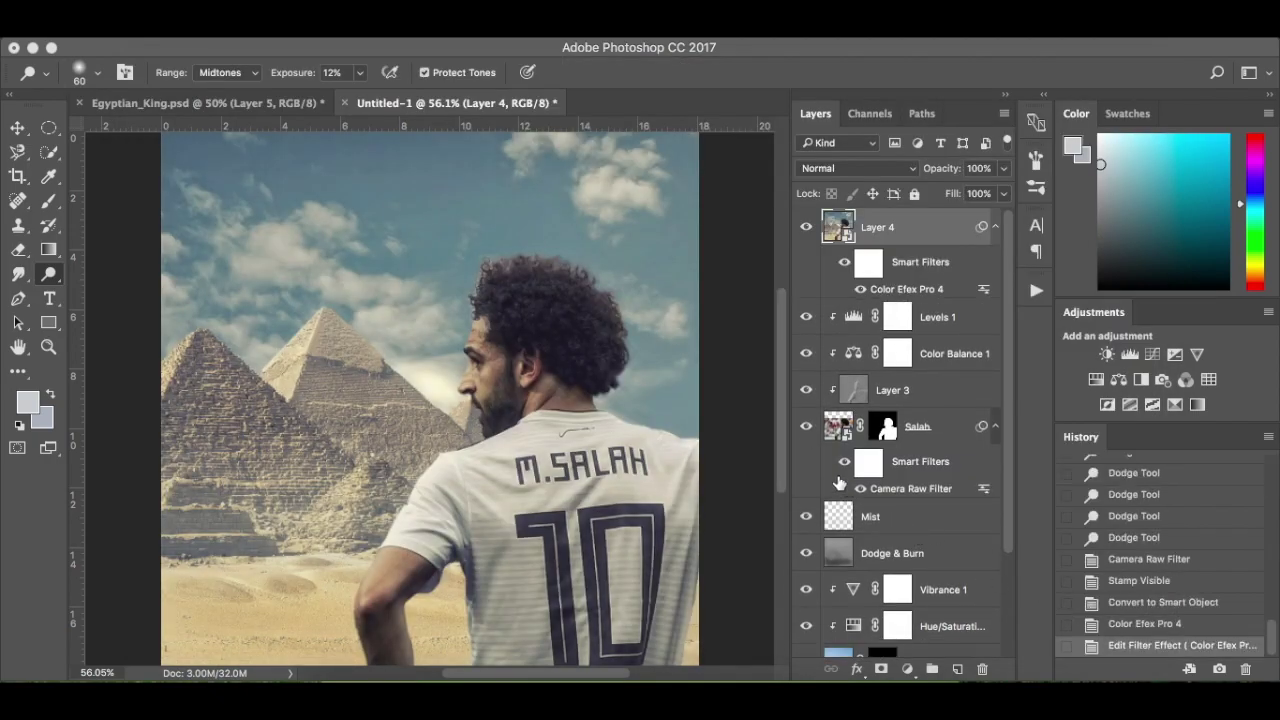
click(806, 227)
click(806, 227)
Add a Gradient Fill layer above Layer 4 and set the gradient's starting colour stop to #e2cfae
click(907, 669)
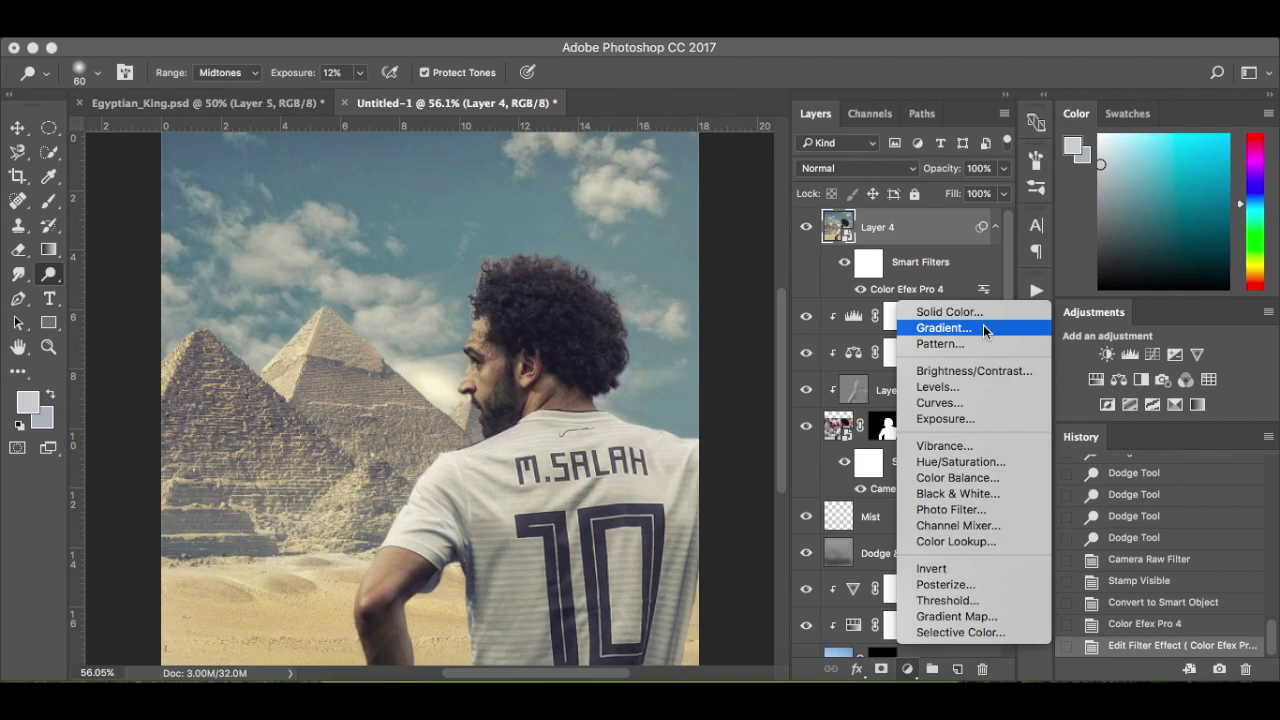
click(945, 328)
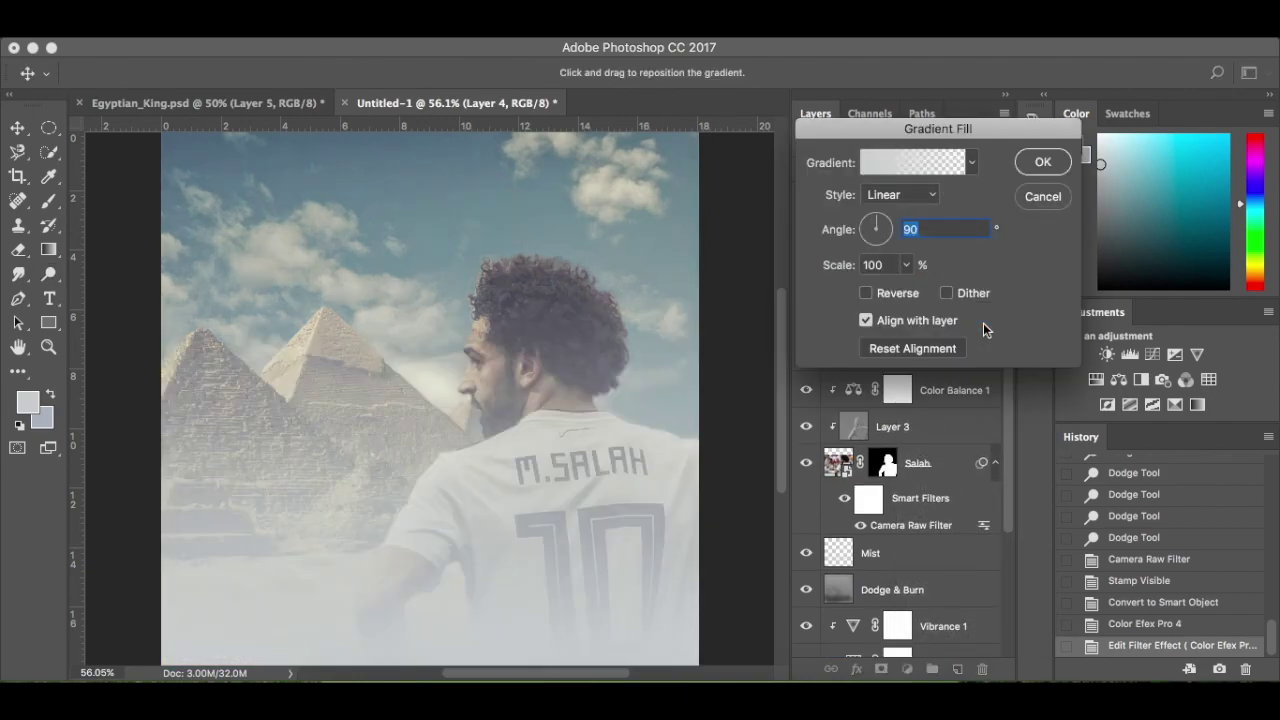
click(911, 162)
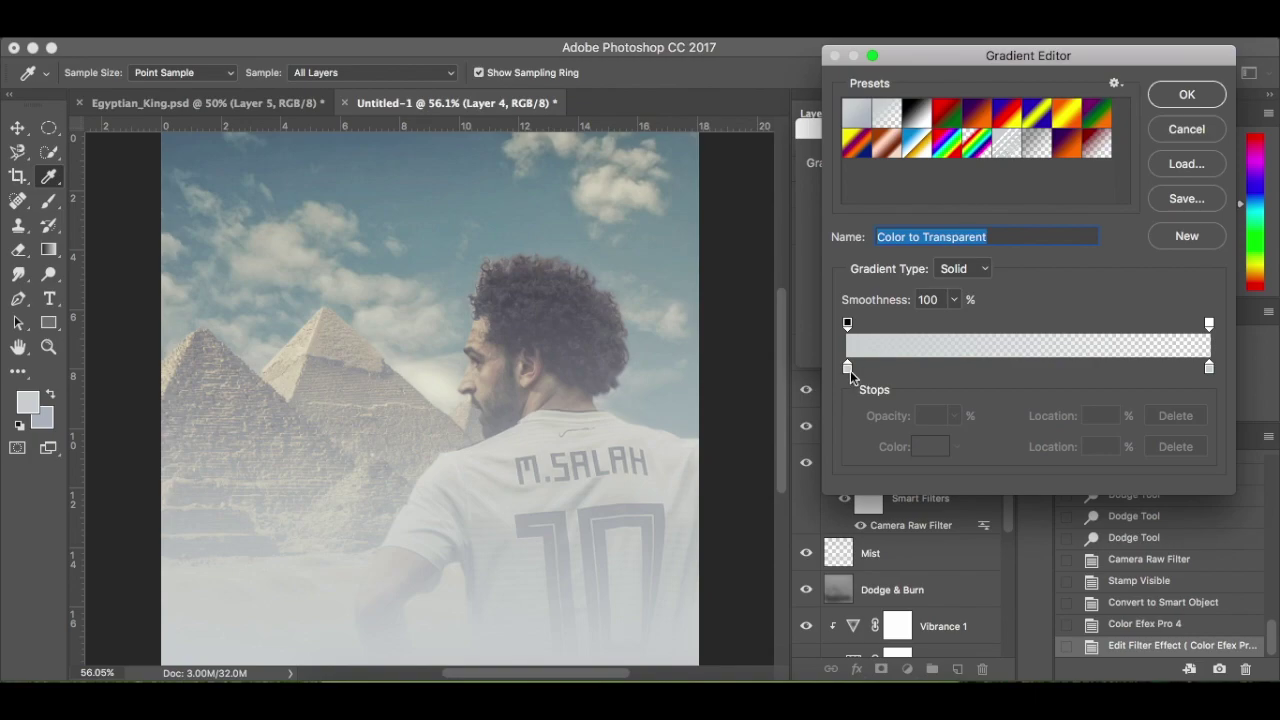
click(848, 324)
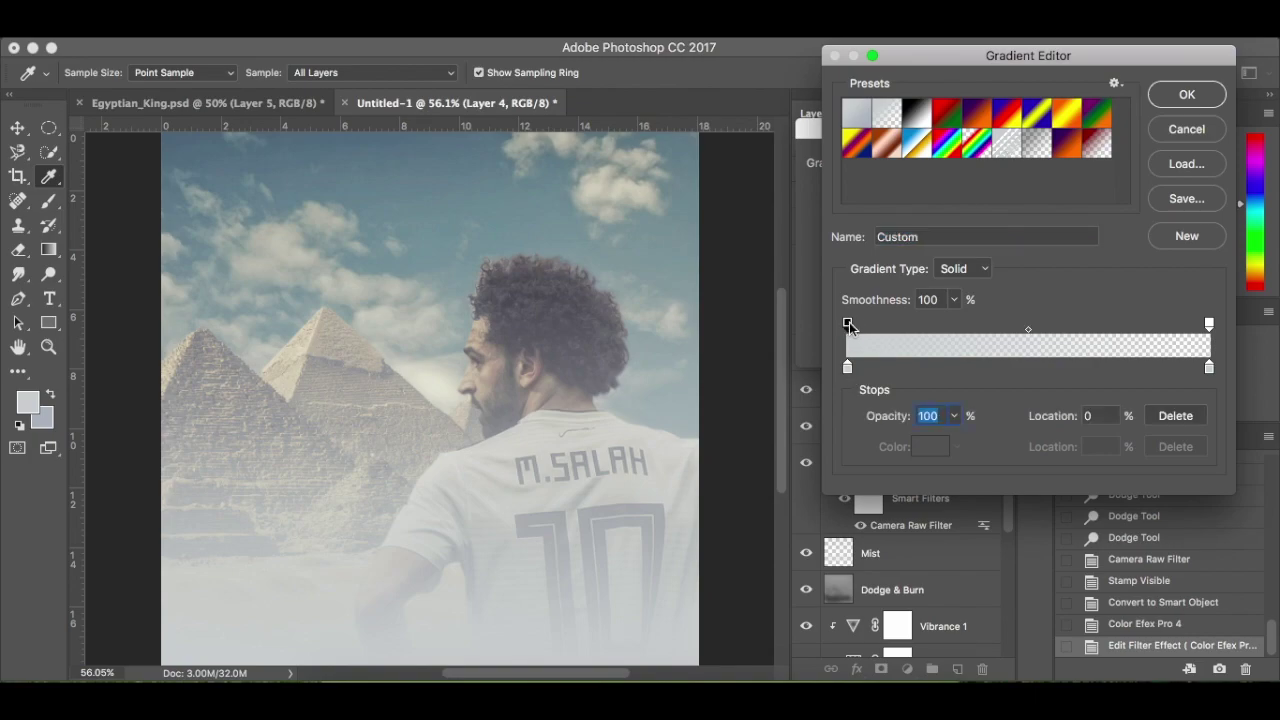
click(848, 369)
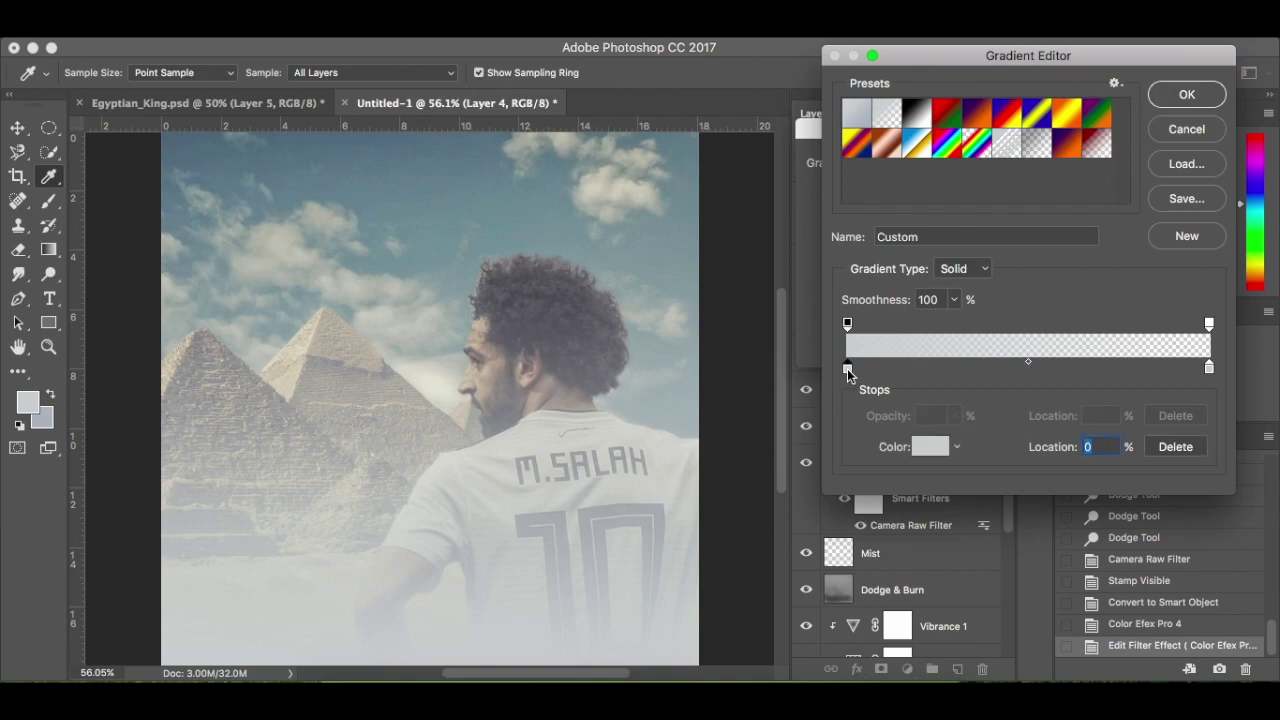
click(934, 449)
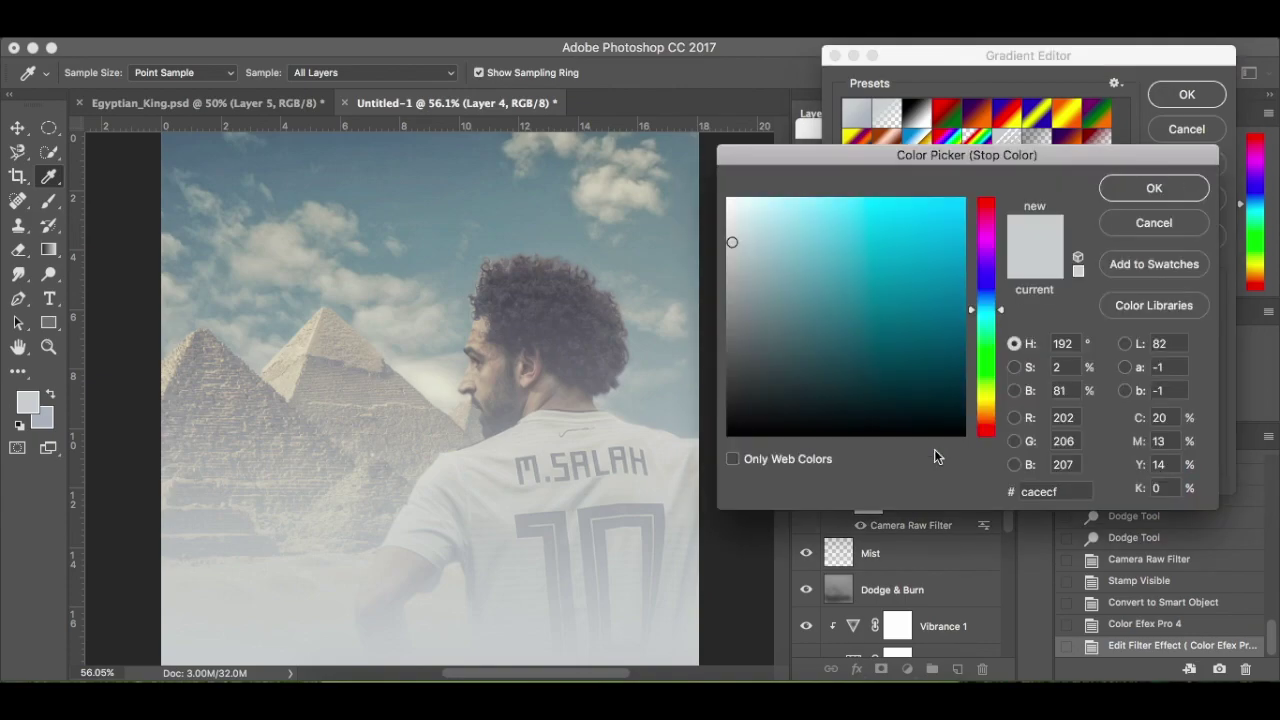
double_click(1069, 491)
text(e2)
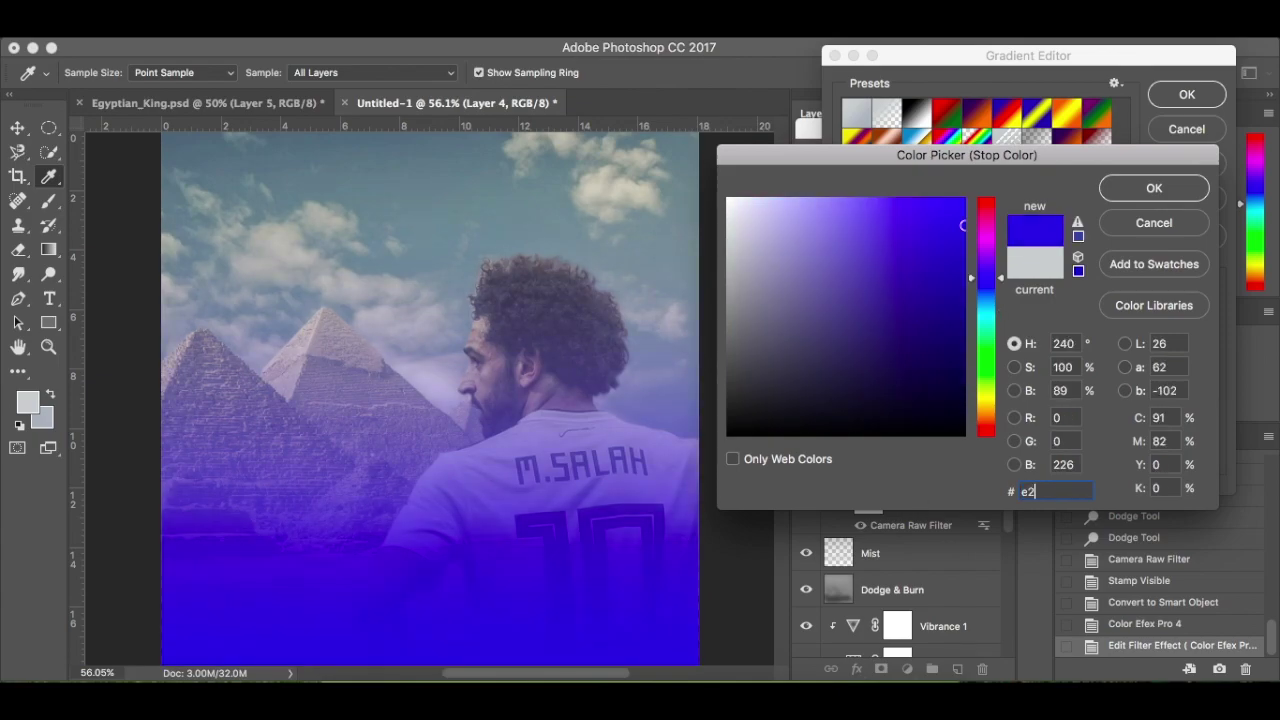
text(cf)
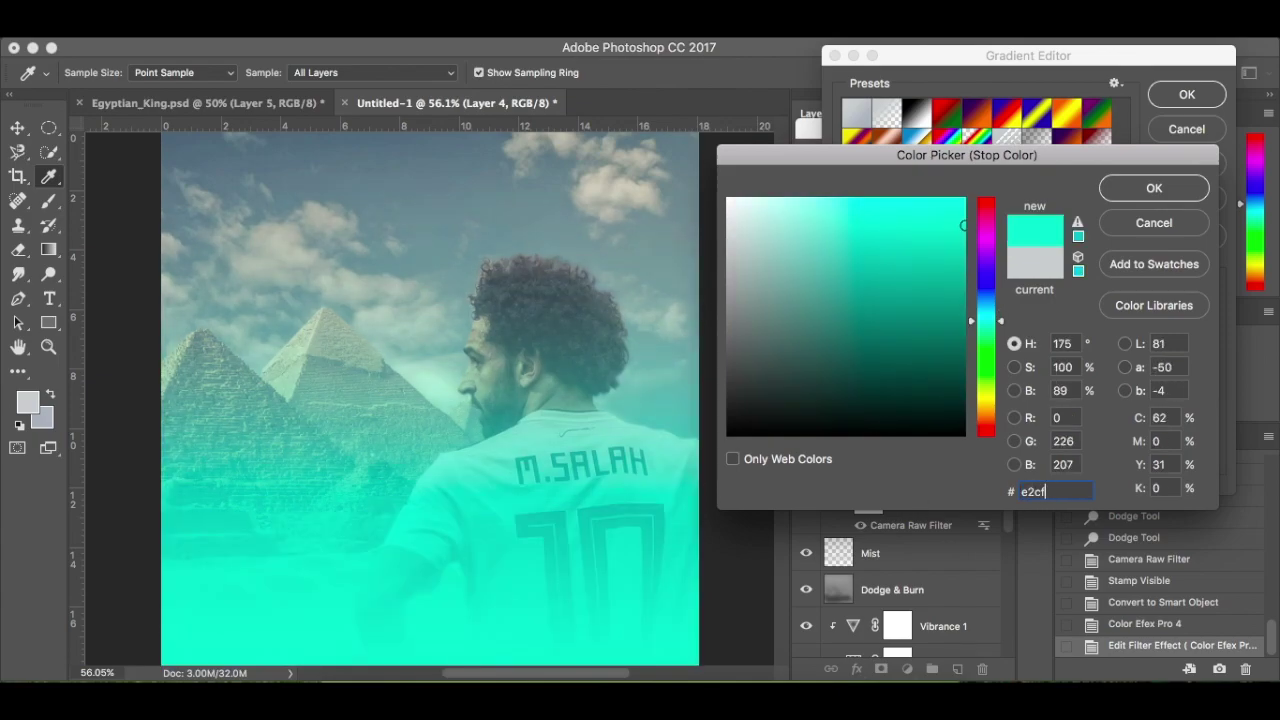
text(ae)
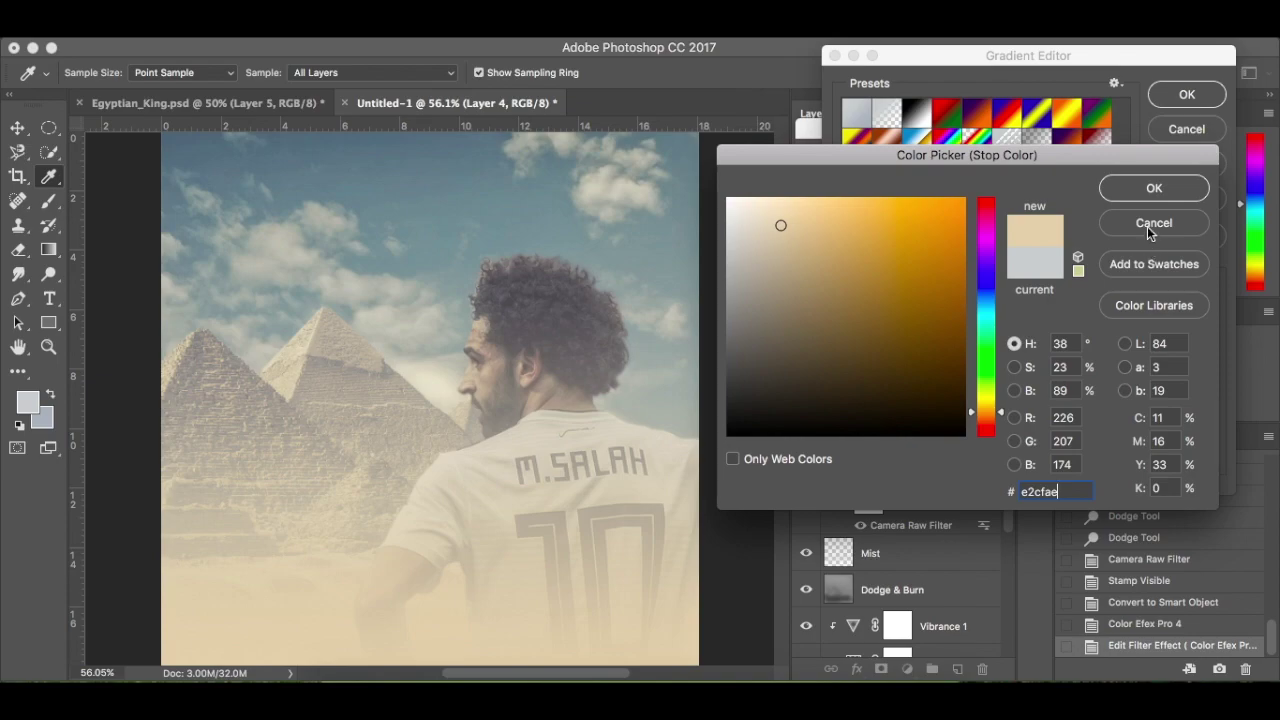
click(1154, 188)
Reduce the opacity of the gradient's starting stop to 71%
click(848, 324)
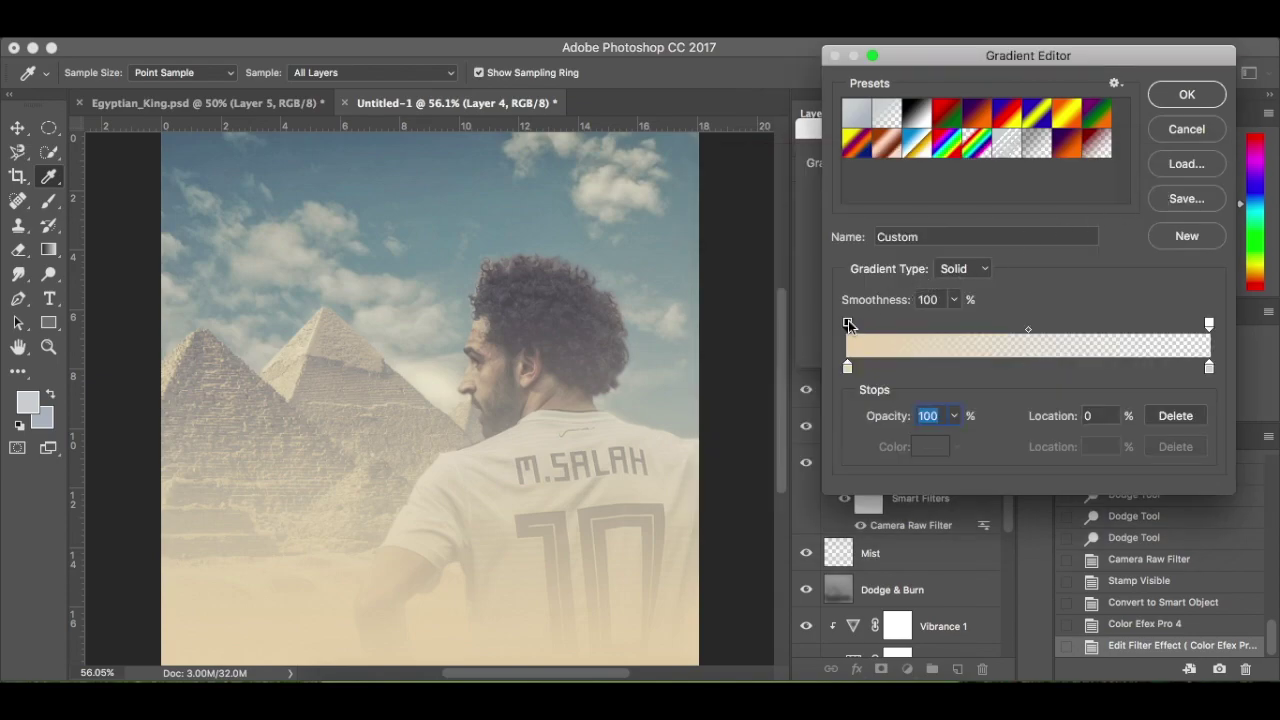
click(954, 415)
drag(958, 438, 926, 438)
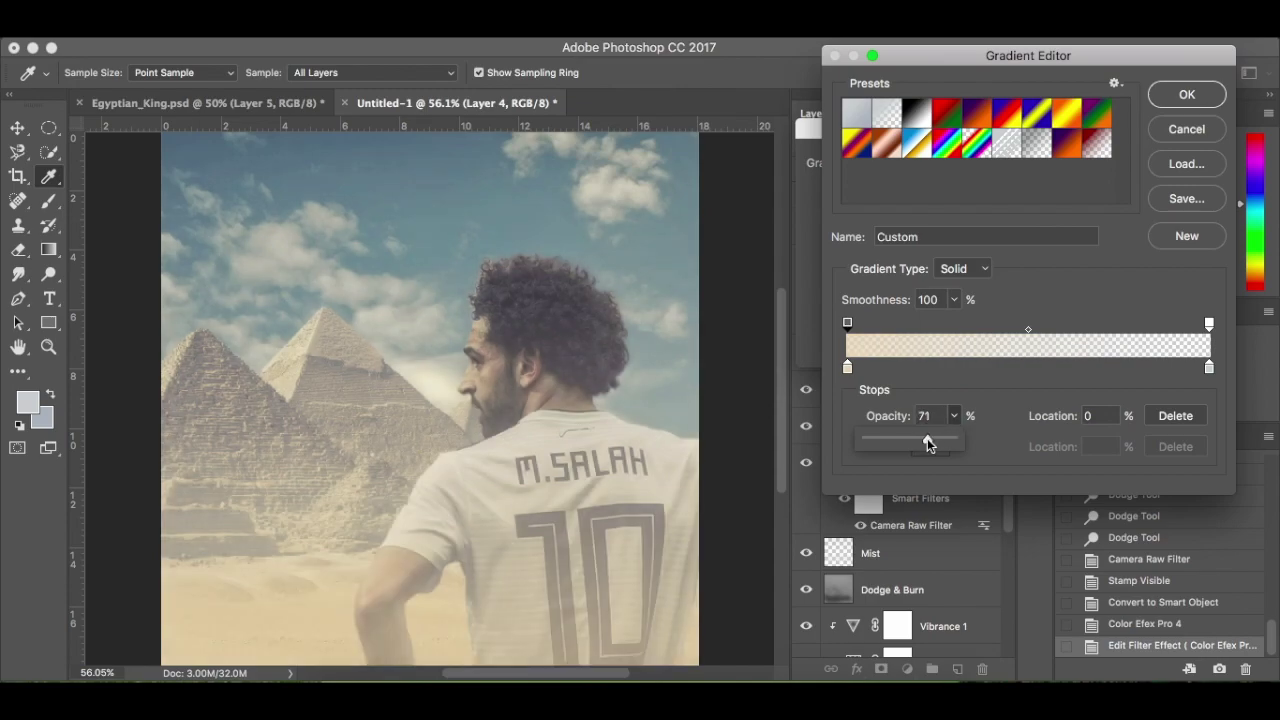
Set the gradient's ending colour stop to #9d8e75 and accept the edited gradient
click(1209, 368)
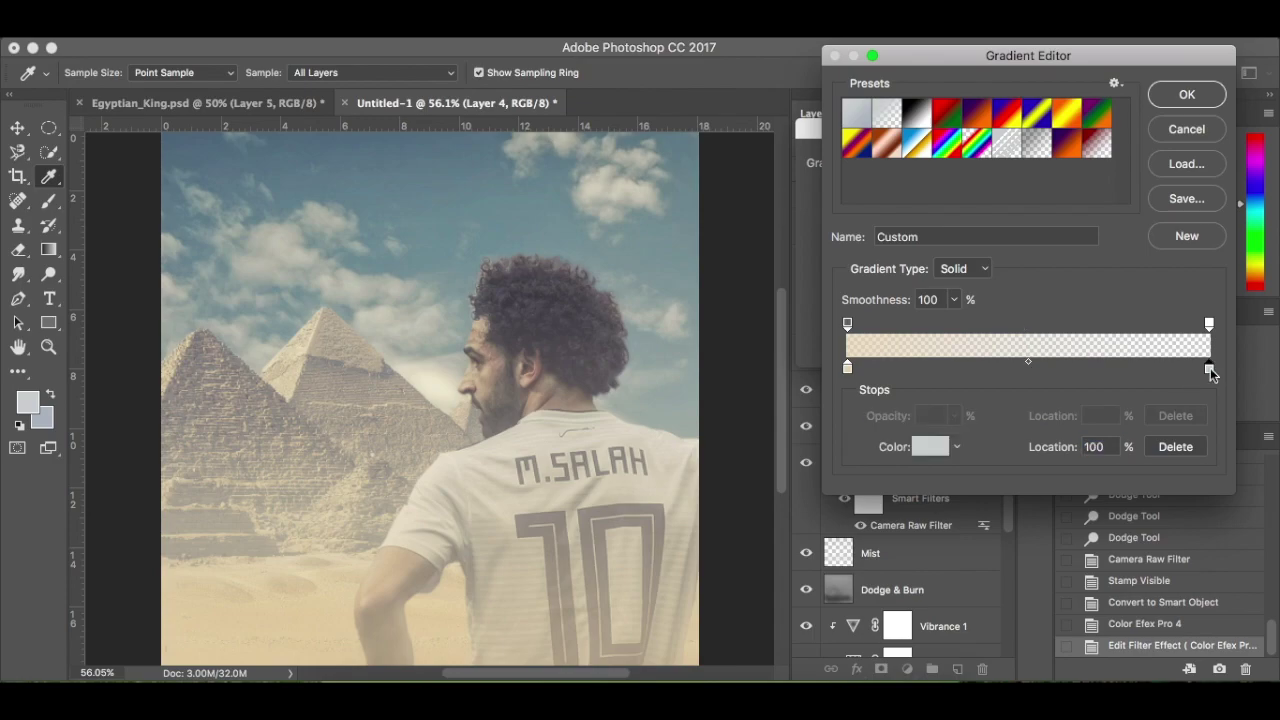
click(926, 450)
drag(1085, 490, 953, 494)
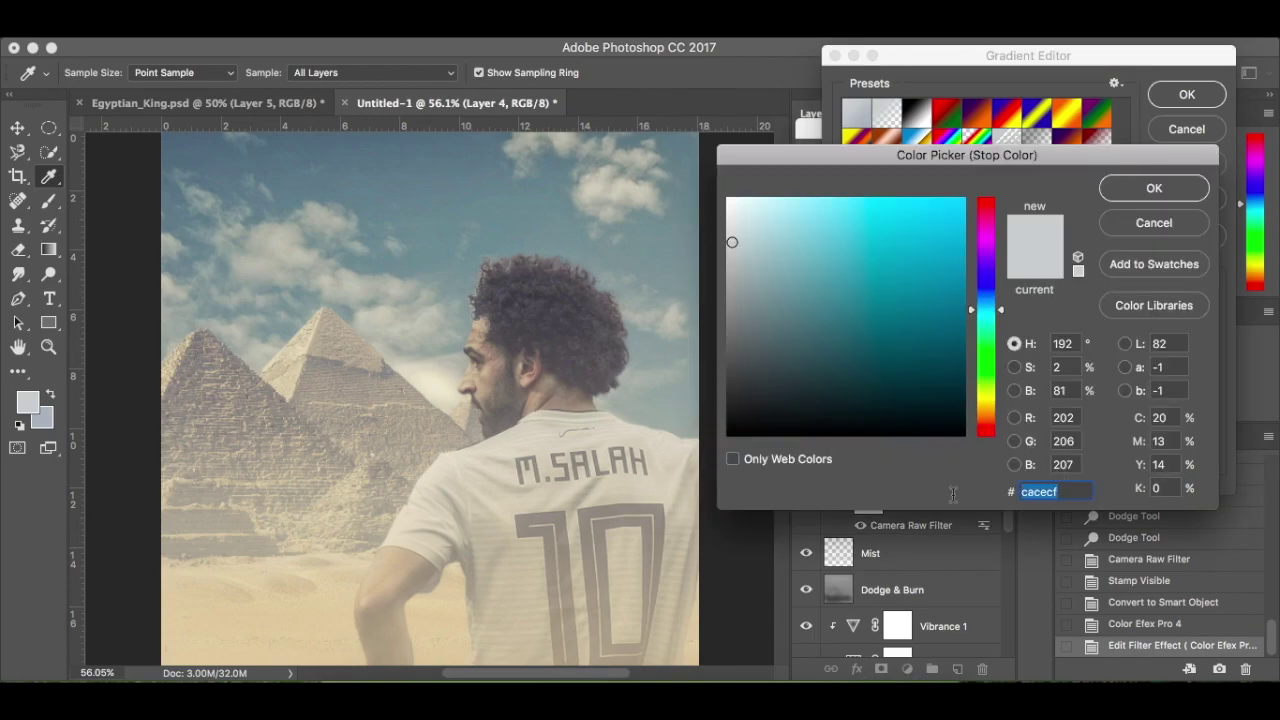
text(9)
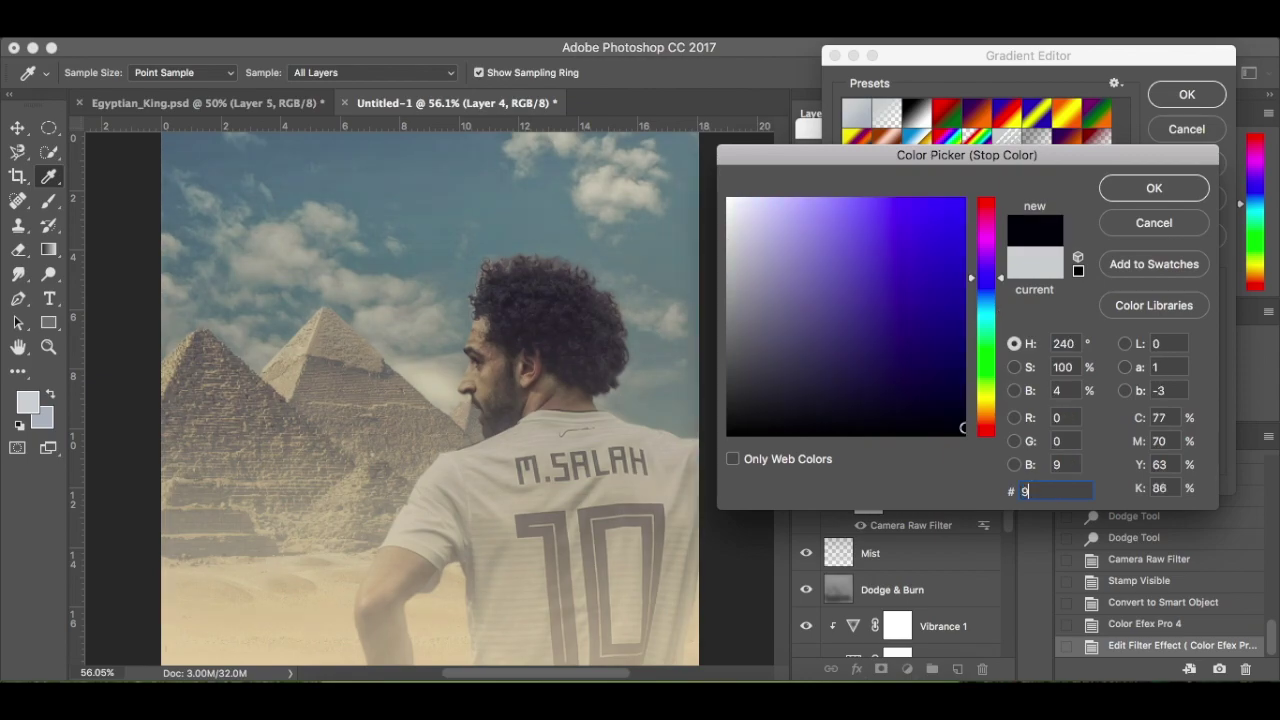
text(d8e)
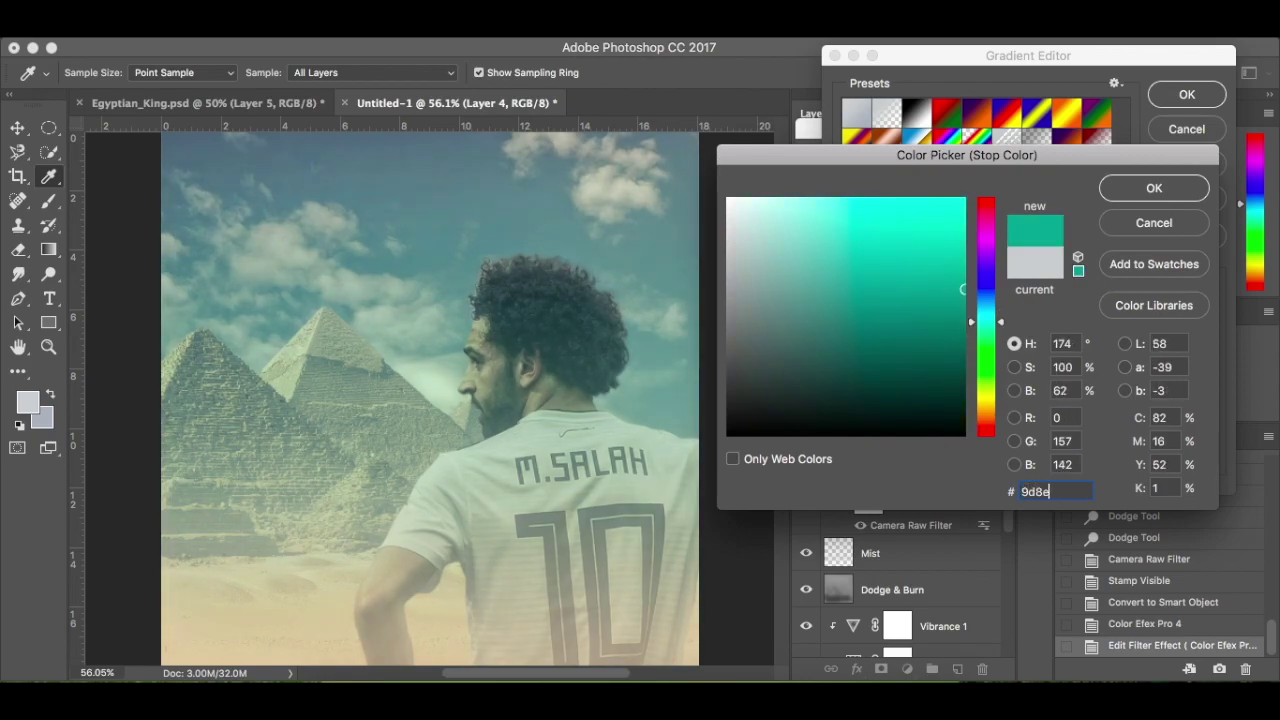
text(75)
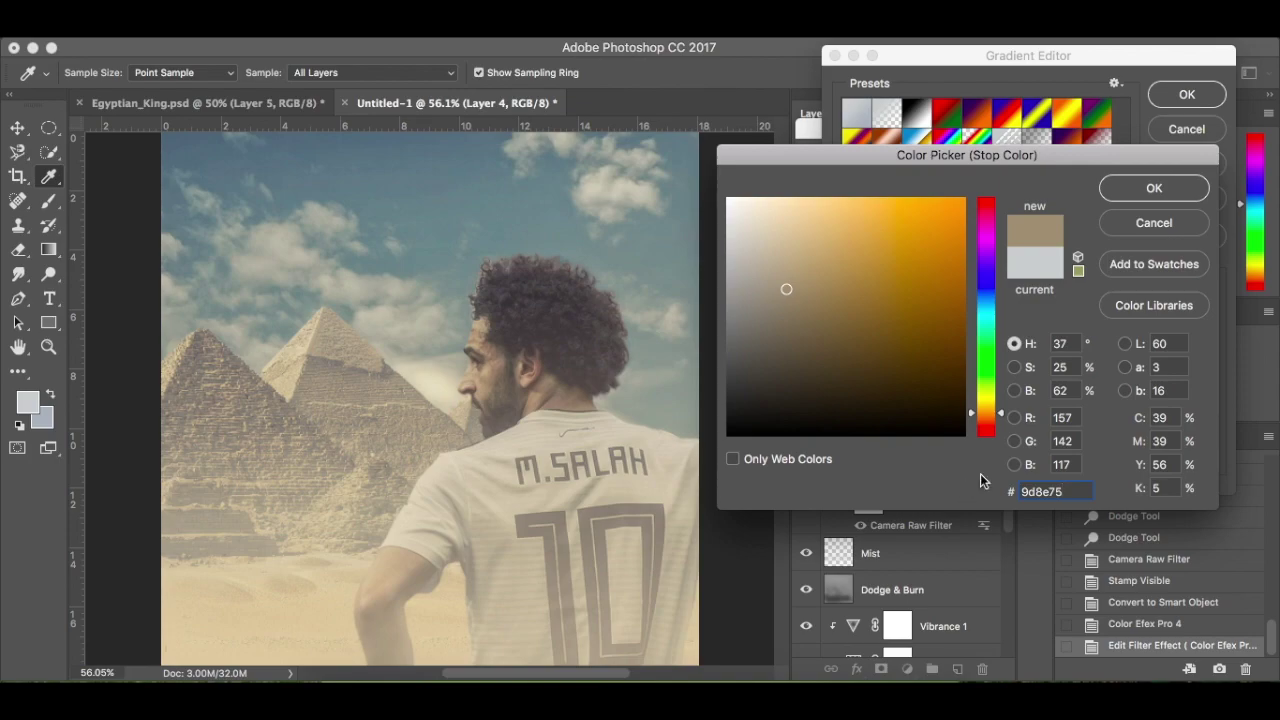
click(1153, 189)
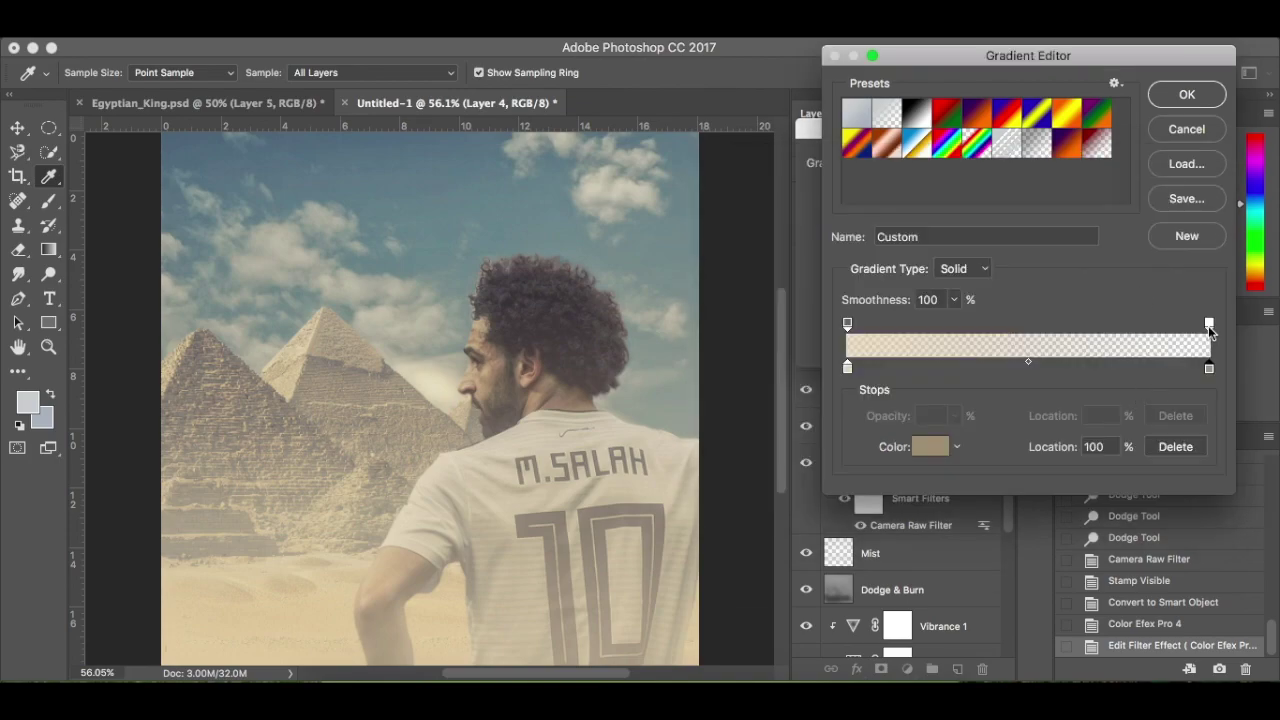
click(1209, 324)
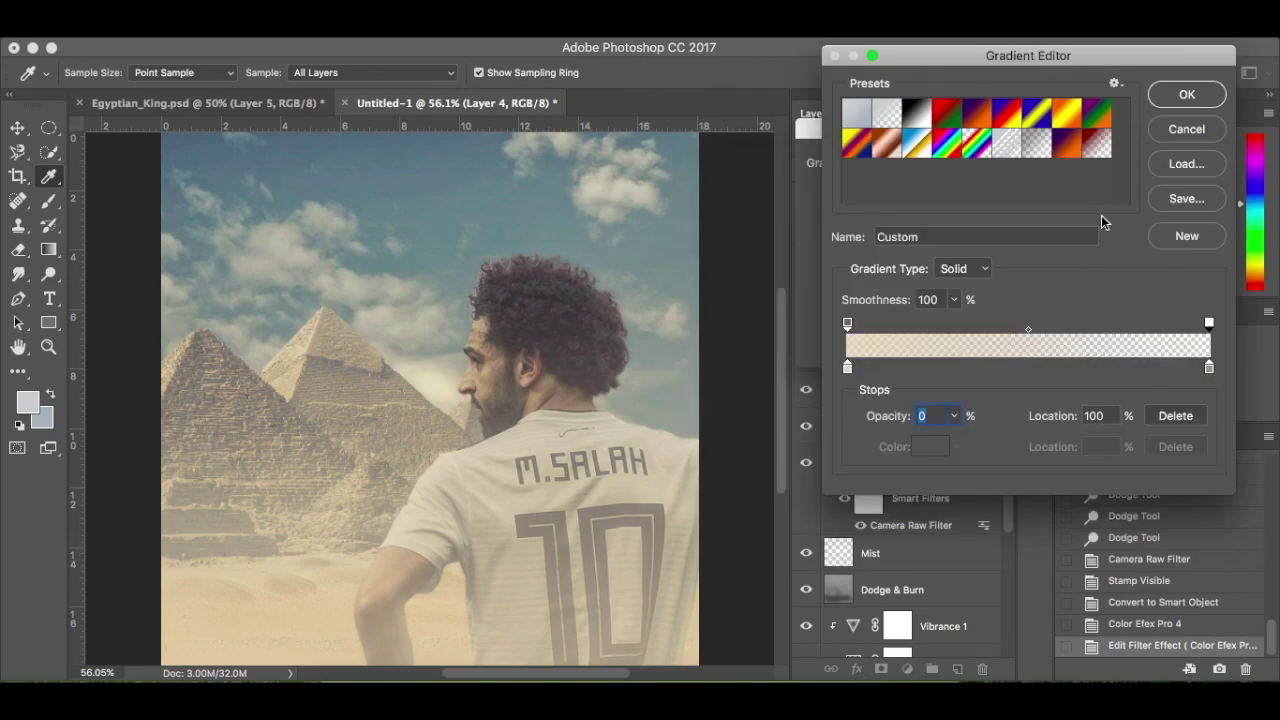
click(1182, 97)
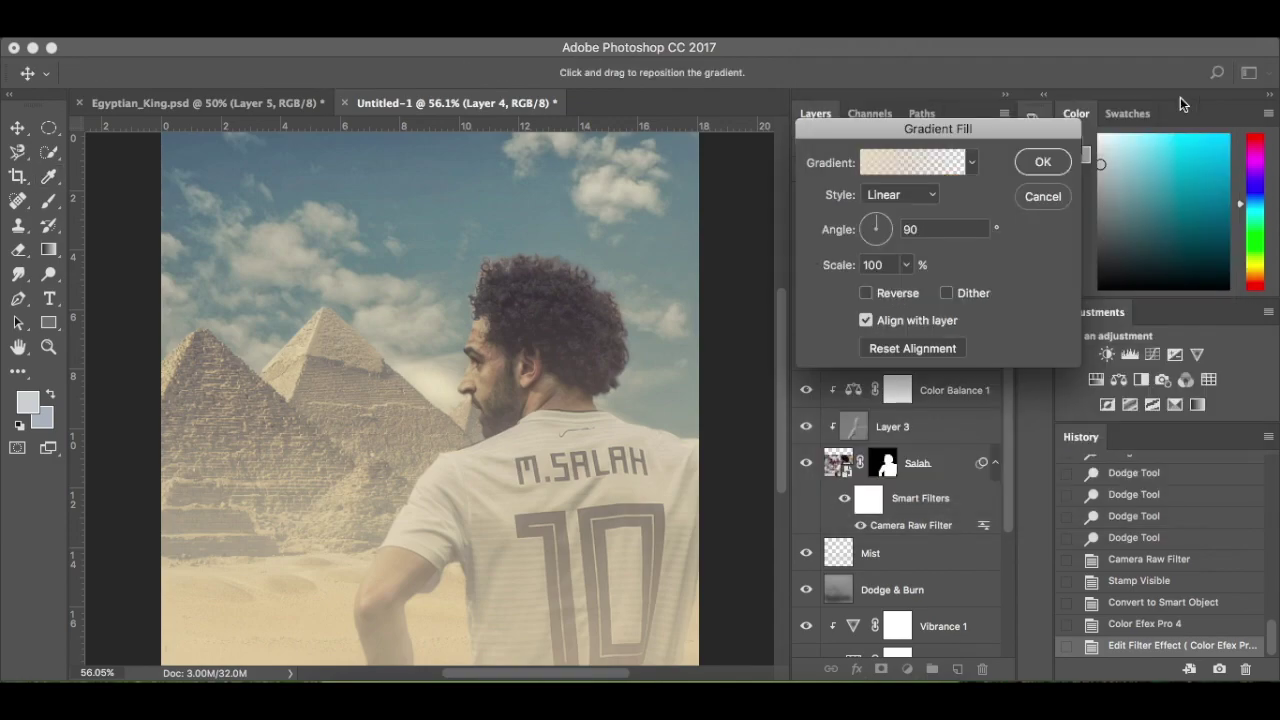
Change the Gradient Fill style to Radial and move its glow over the sky in the image's upper-left corner
click(903, 196)
click(899, 209)
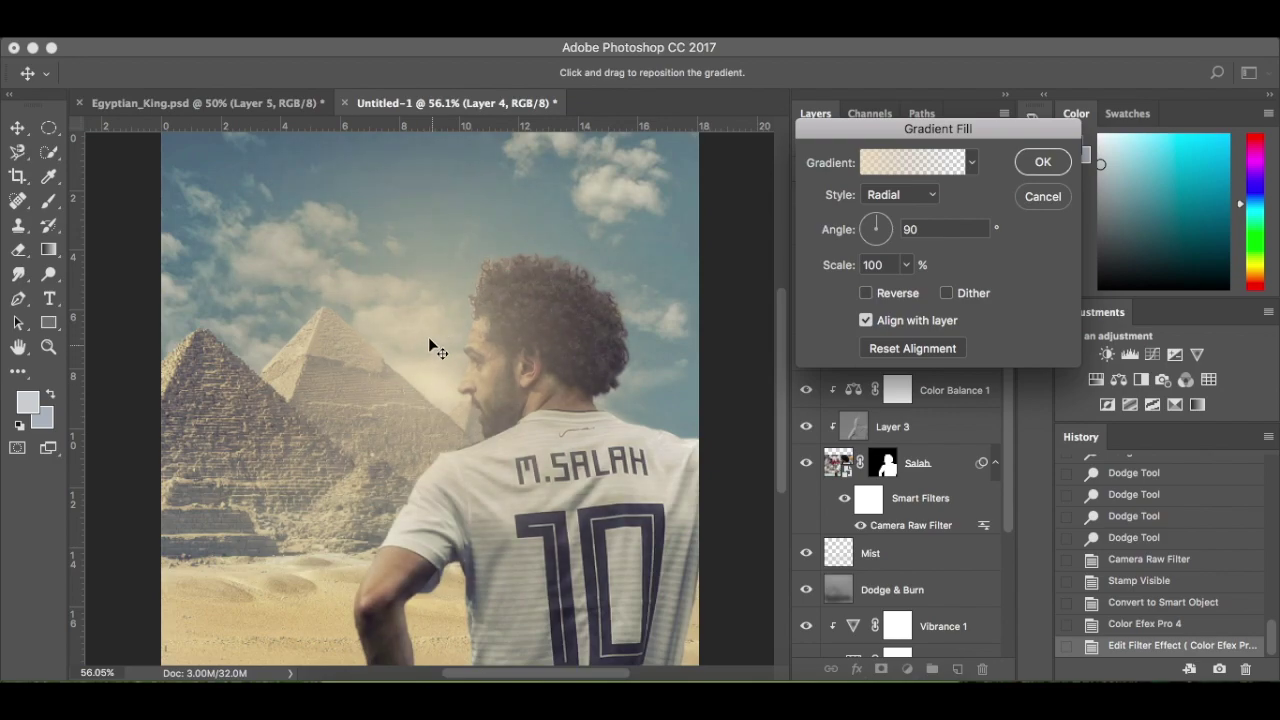
drag(428, 320, 238, 198)
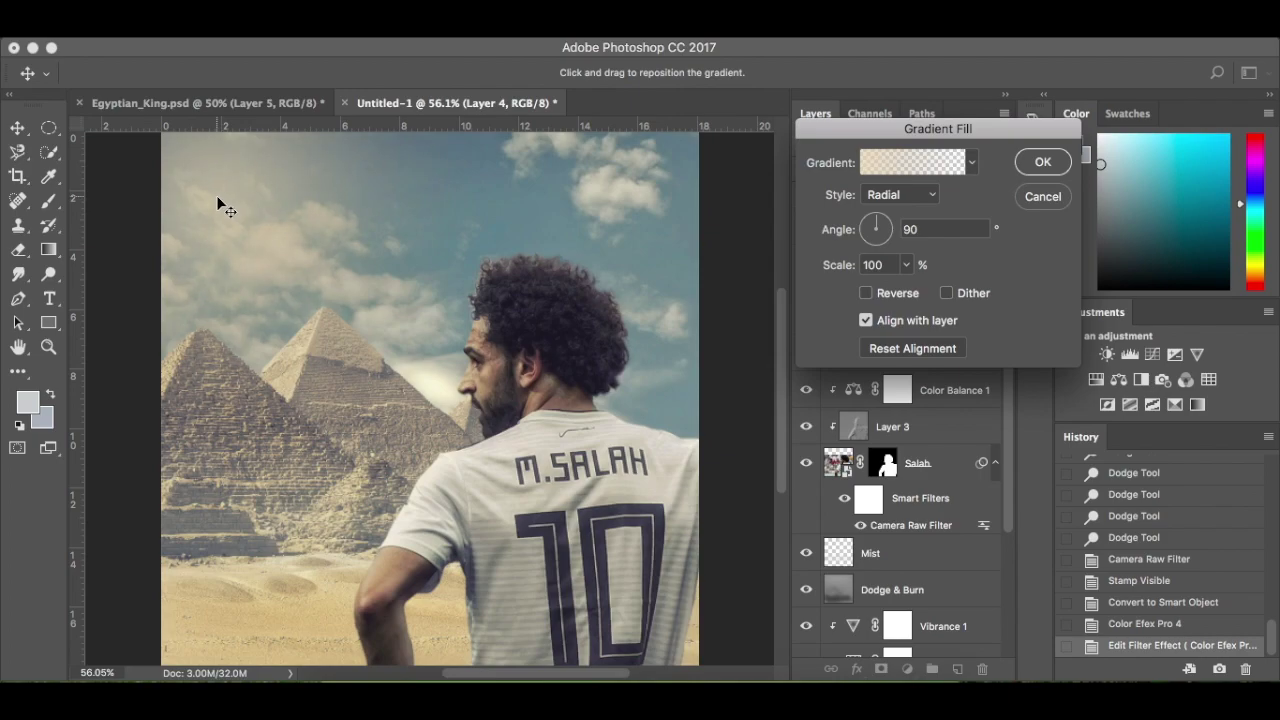
Set the radial gradient's scale to 111%, nudge its glow slightly higher in the sky, and apply the fill layer
click(906, 266)
mouse_move(910, 287)
mouse_down()
mouse_move(998, 290)
mouse_move(928, 298)
mouse_up()
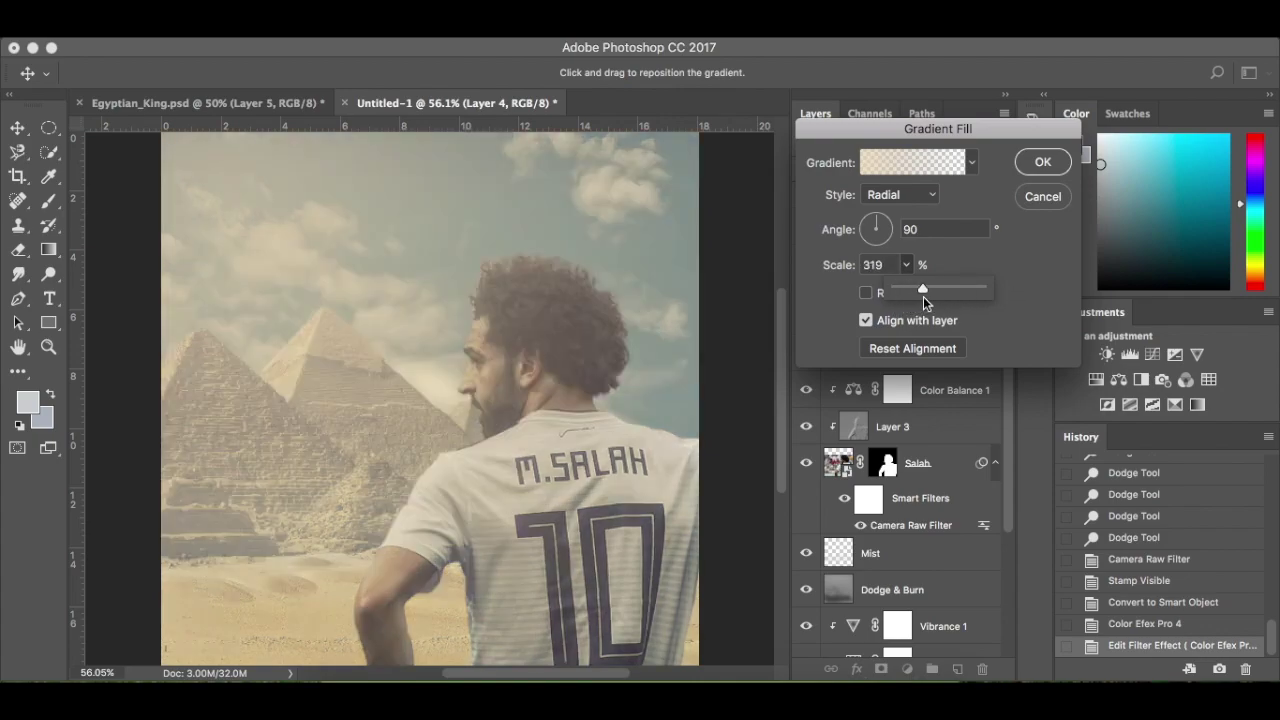
drag(922, 291, 909, 288)
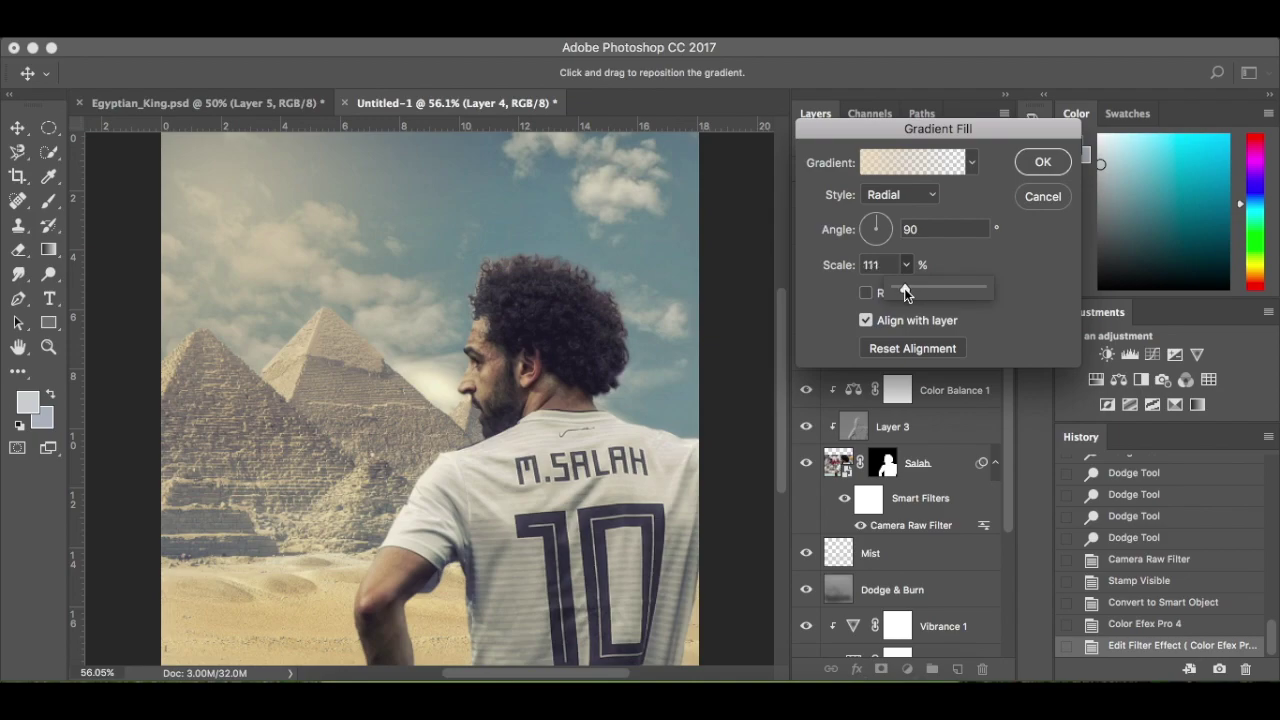
click(1036, 306)
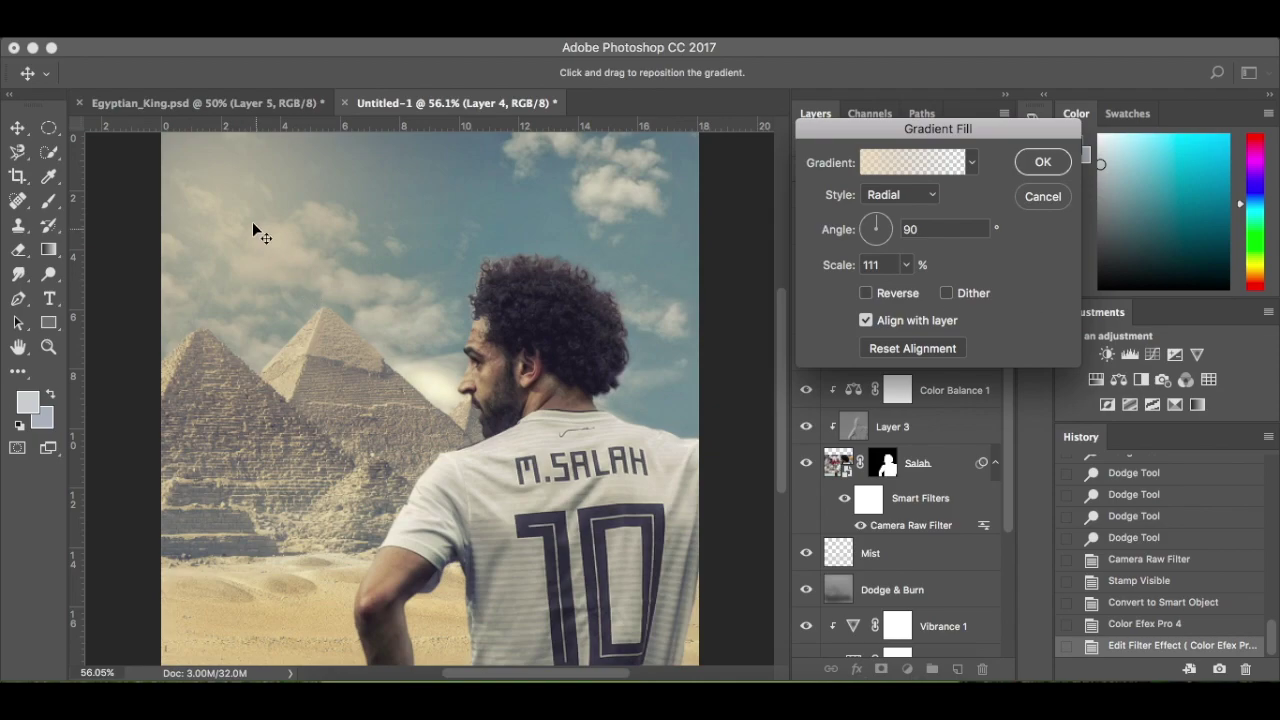
drag(237, 197, 233, 173)
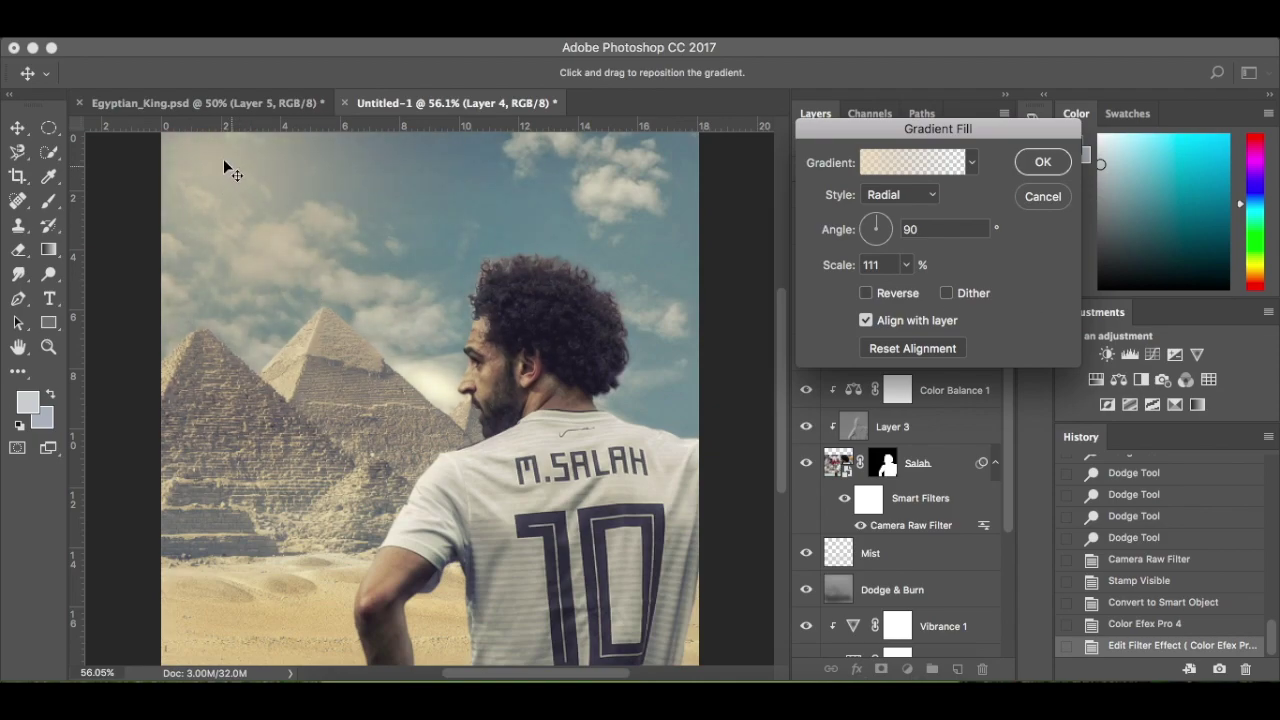
click(1043, 162)
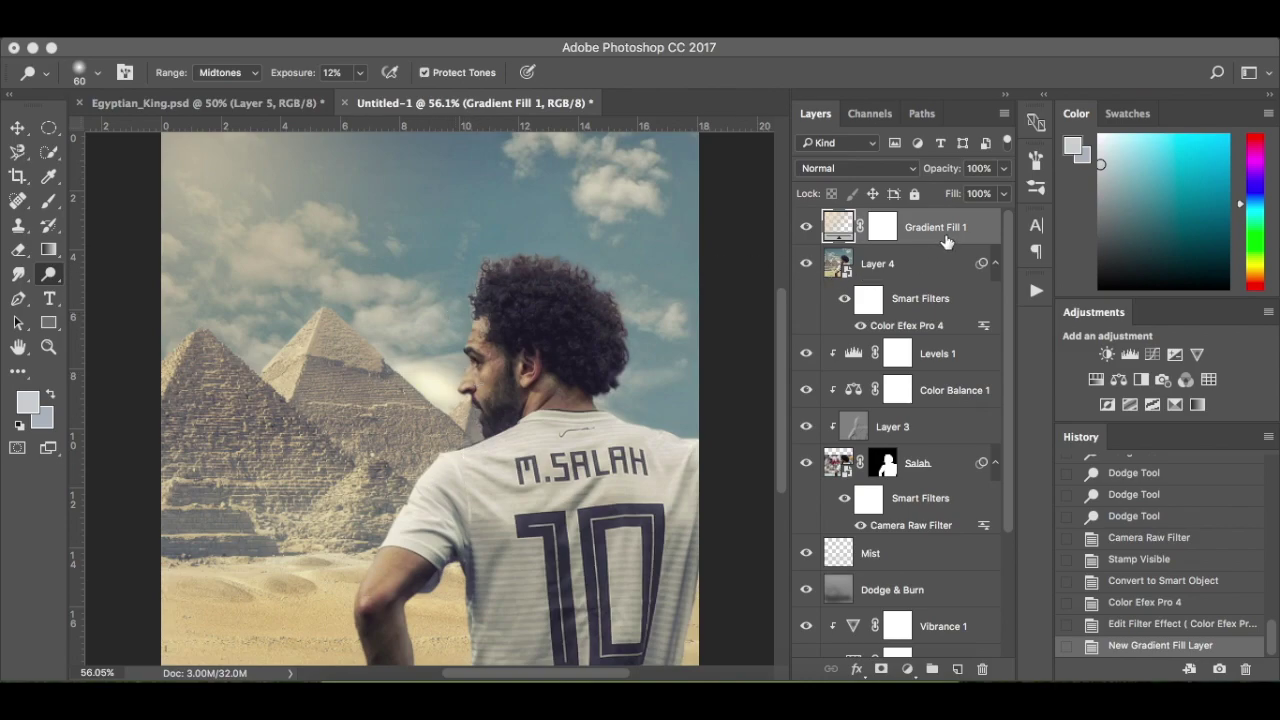
Add a Curves layer above Gradient Fill 1, setting a midtone point to Input 132, Output 121, adjust the black point, and compare before and after
click(907, 668)
click(992, 402)
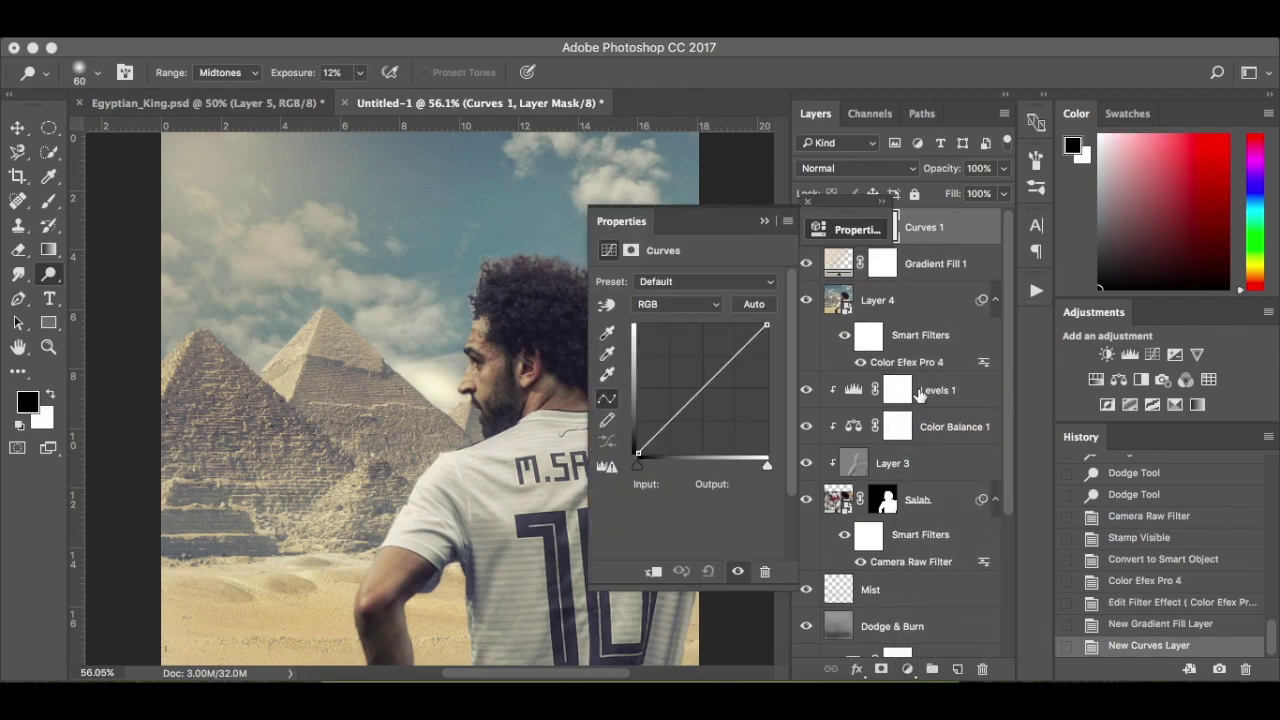
click(703, 390)
drag(703, 391, 705, 392)
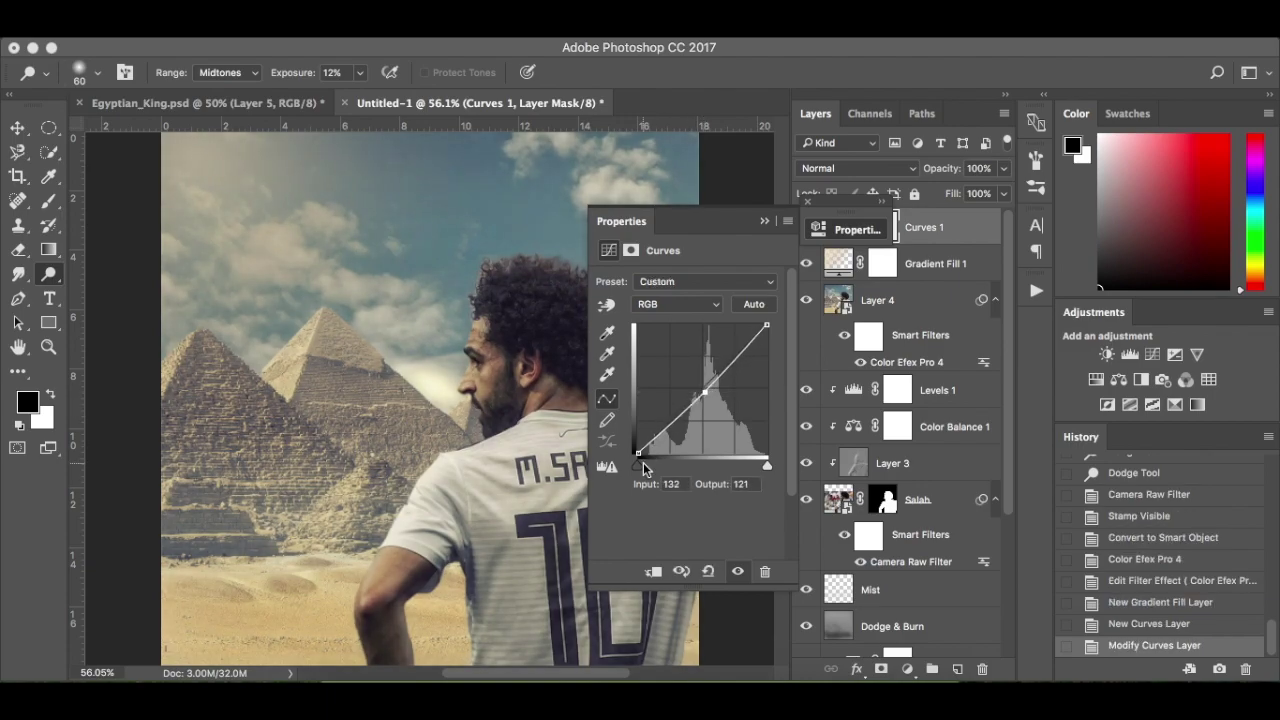
mouse_move(638, 455)
mouse_down()
mouse_move(624, 418)
mouse_move(620, 462)
mouse_up()
click(737, 571)
click(737, 571)
drag(800, 198, 808, 202)
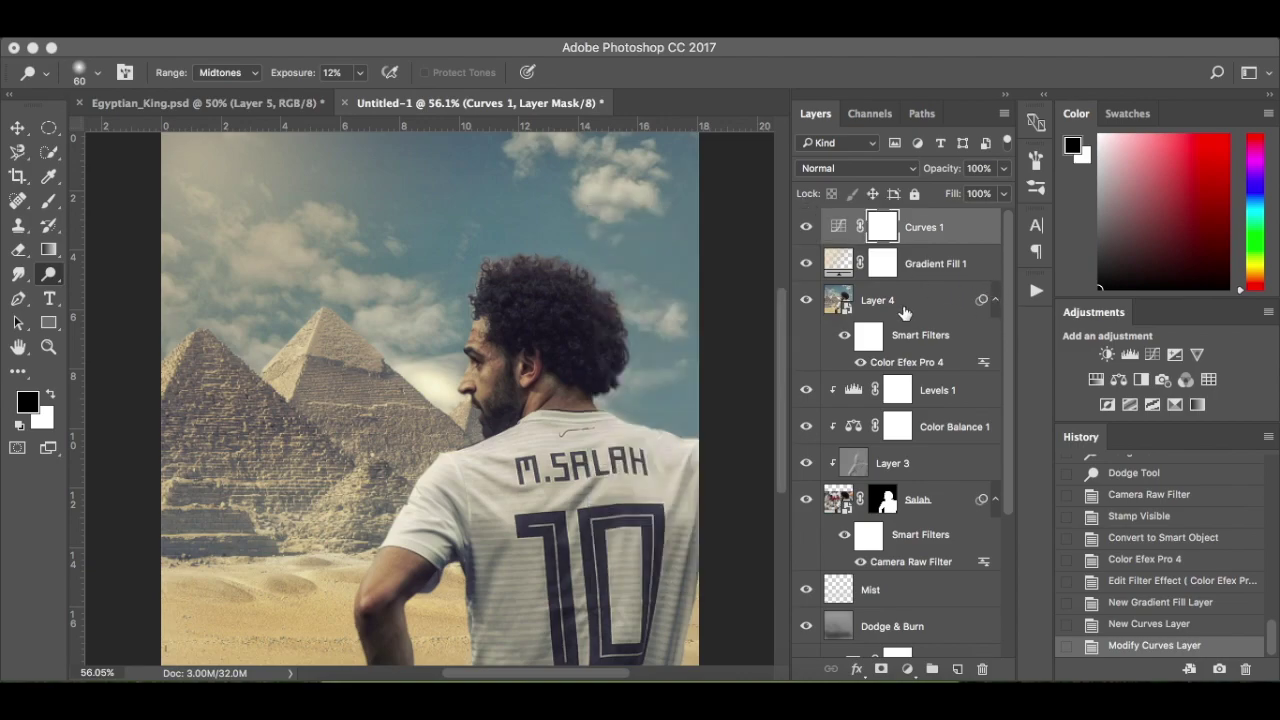
Compare Untitled-1 with Egyptian_King.psd and check the blend mode and opacity of the Gradient Fill 1 layer in the reference file
click(266, 102)
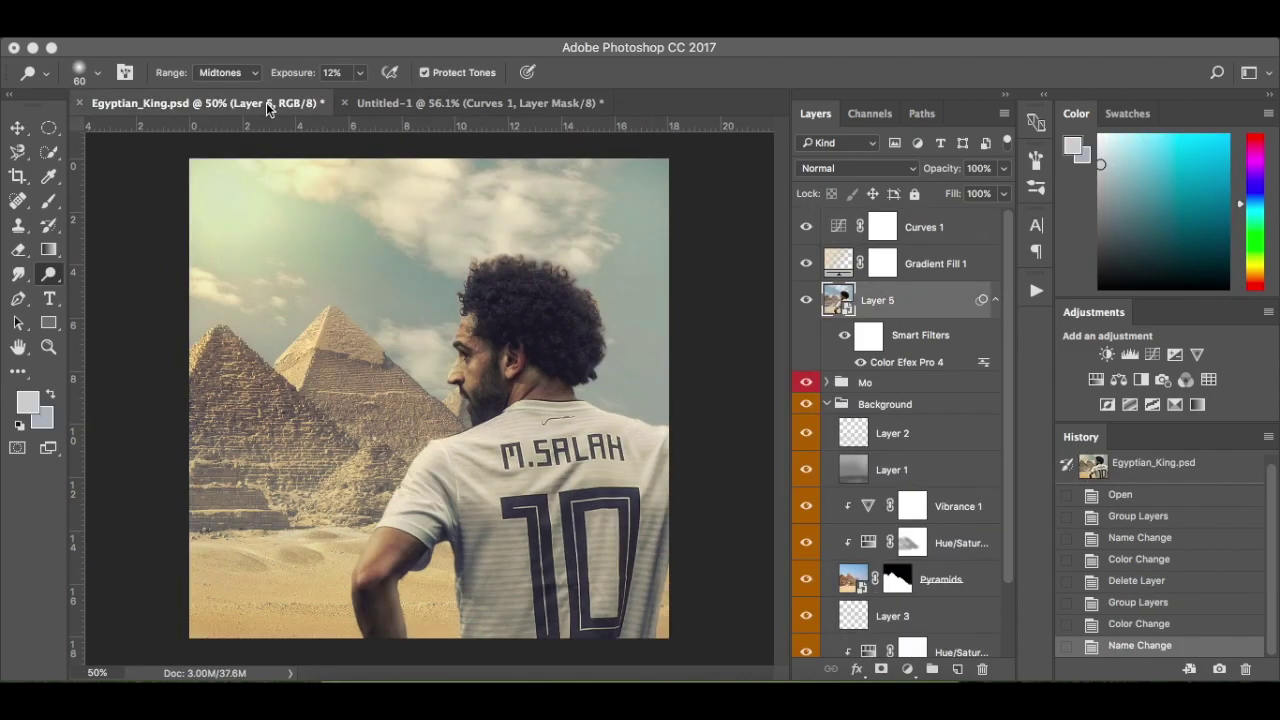
click(433, 95)
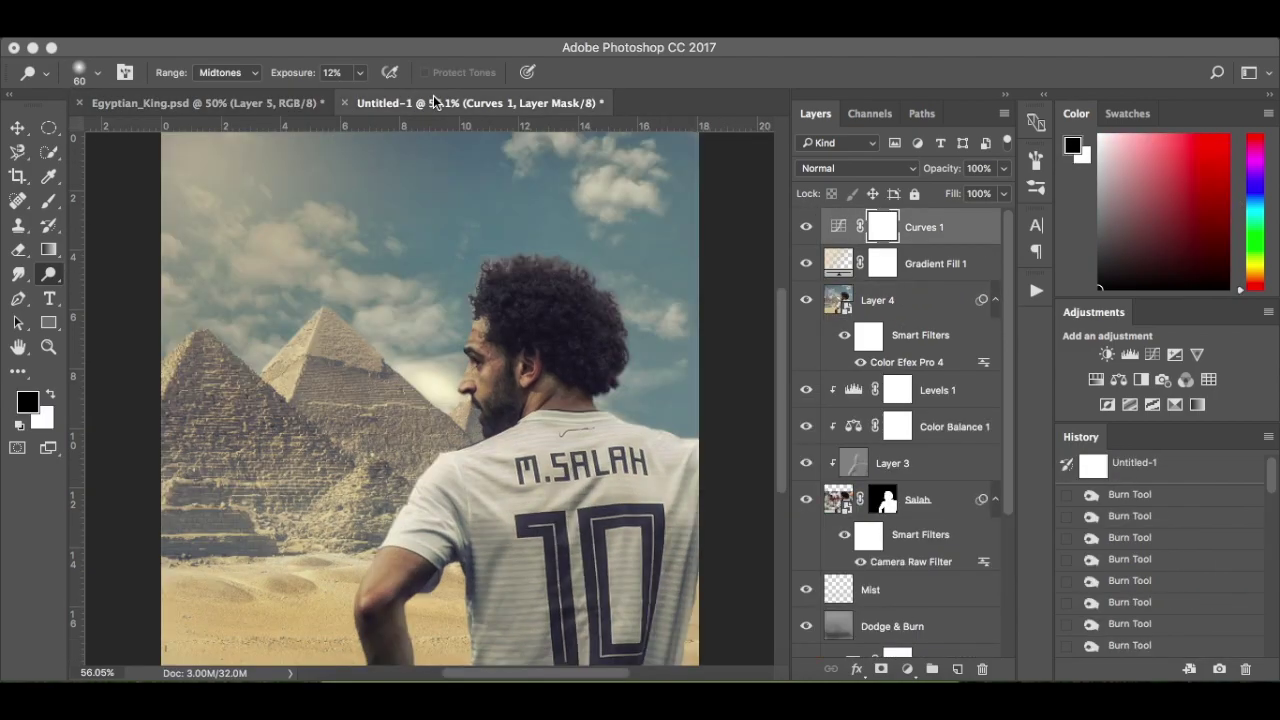
click(281, 104)
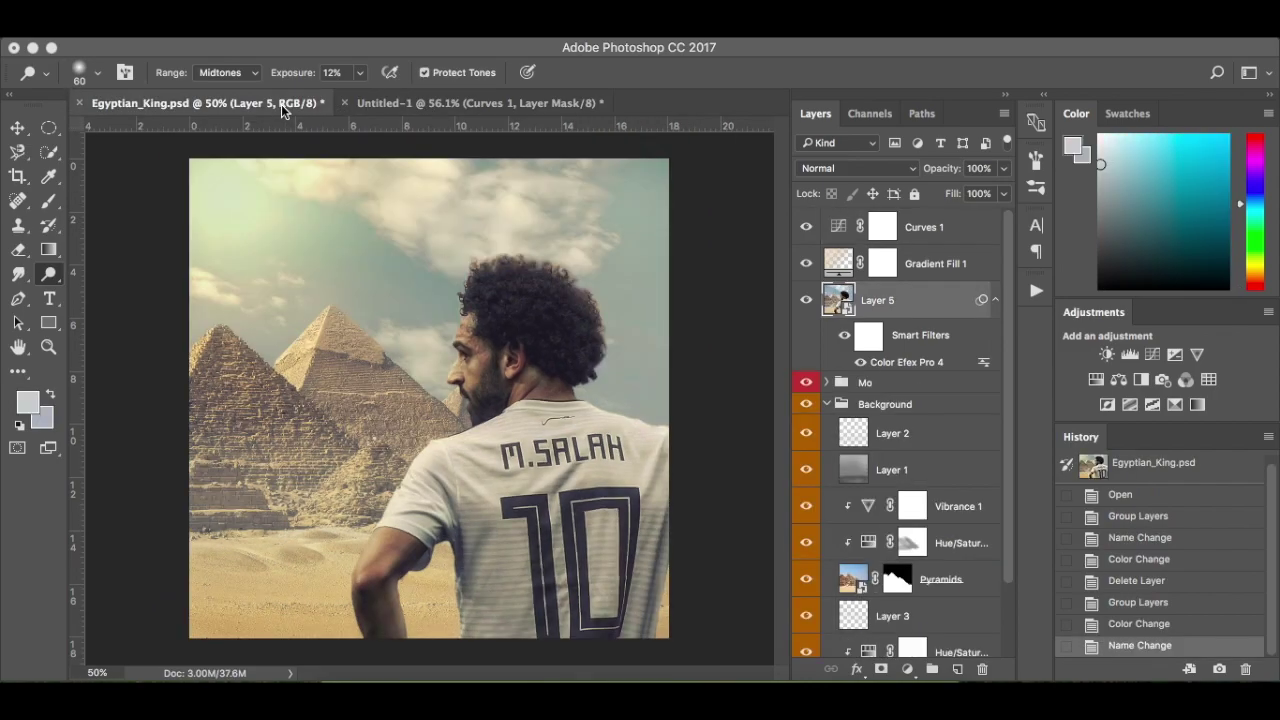
click(456, 104)
click(953, 268)
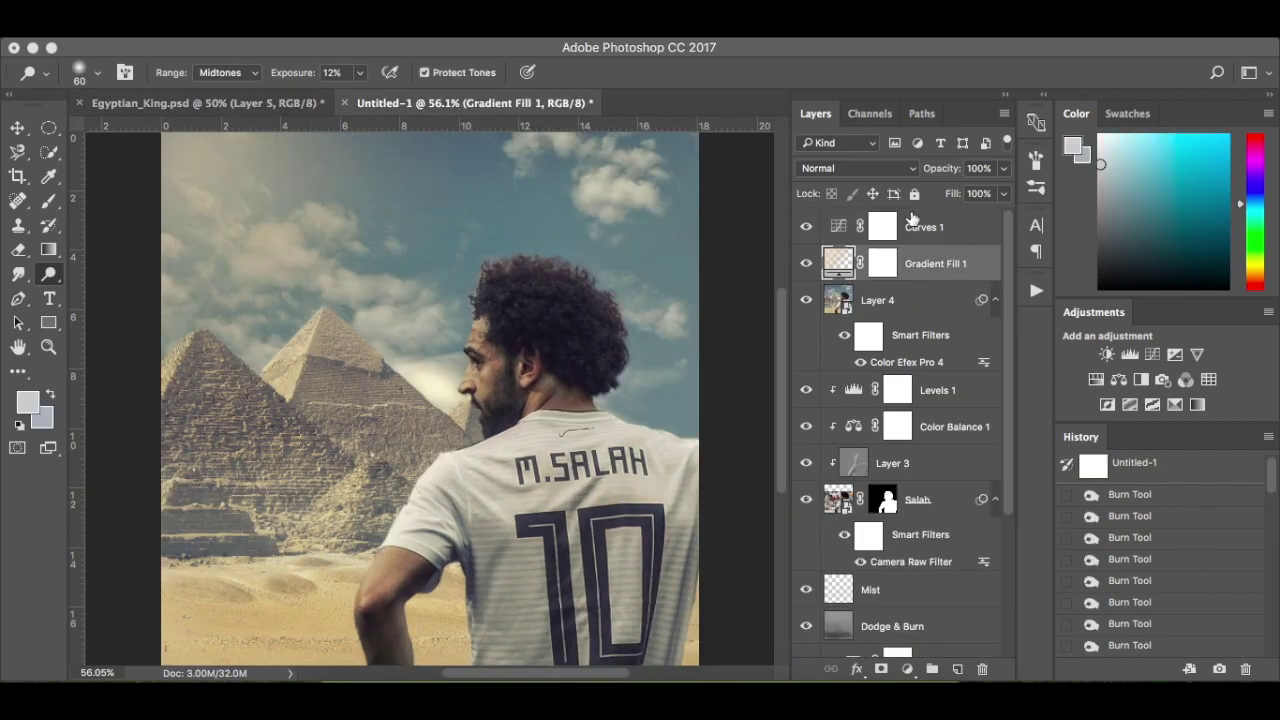
click(266, 104)
click(952, 276)
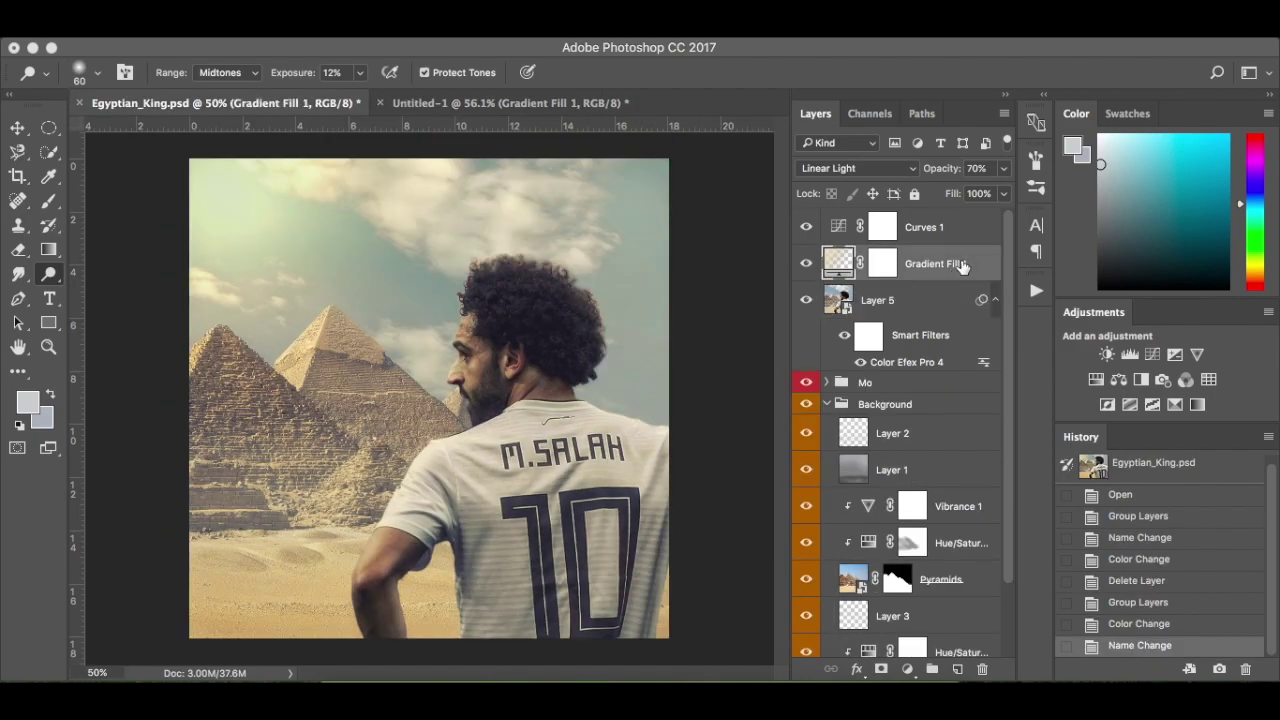
Return to Untitled-1, set the Gradient Fill 1 layer's blend mode to Linear Light, and deselect the layer
click(557, 104)
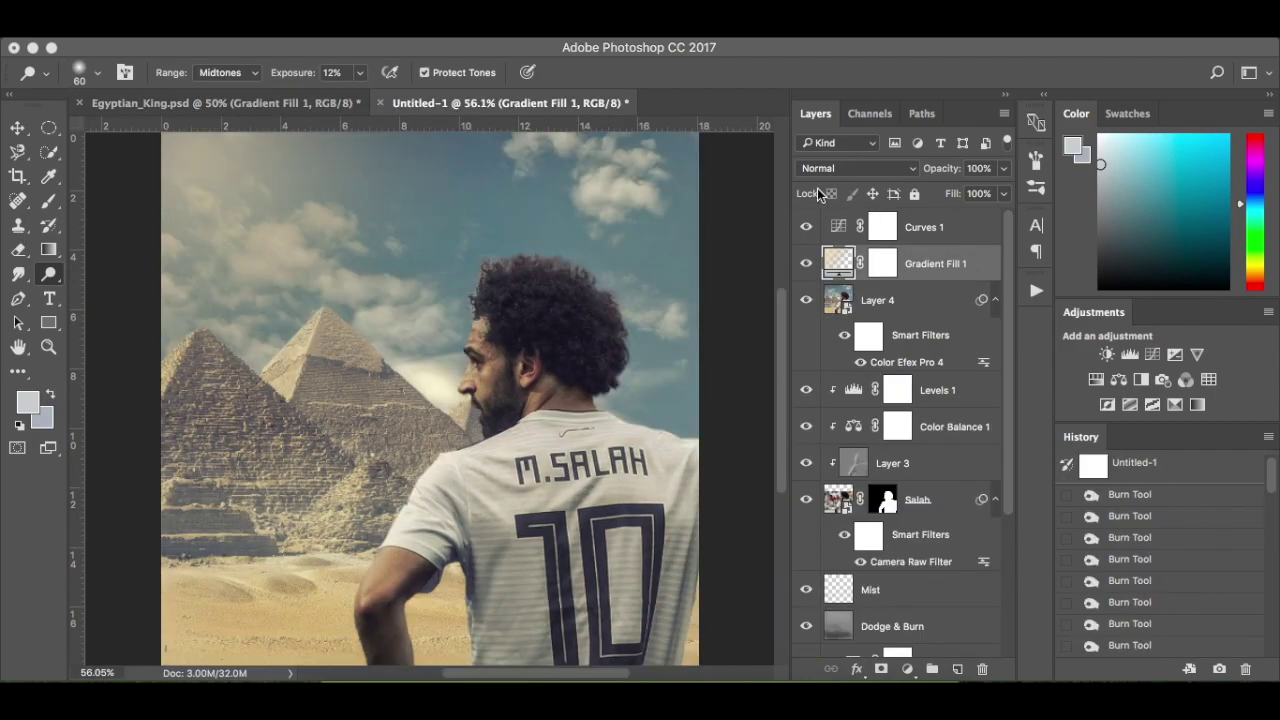
click(877, 169)
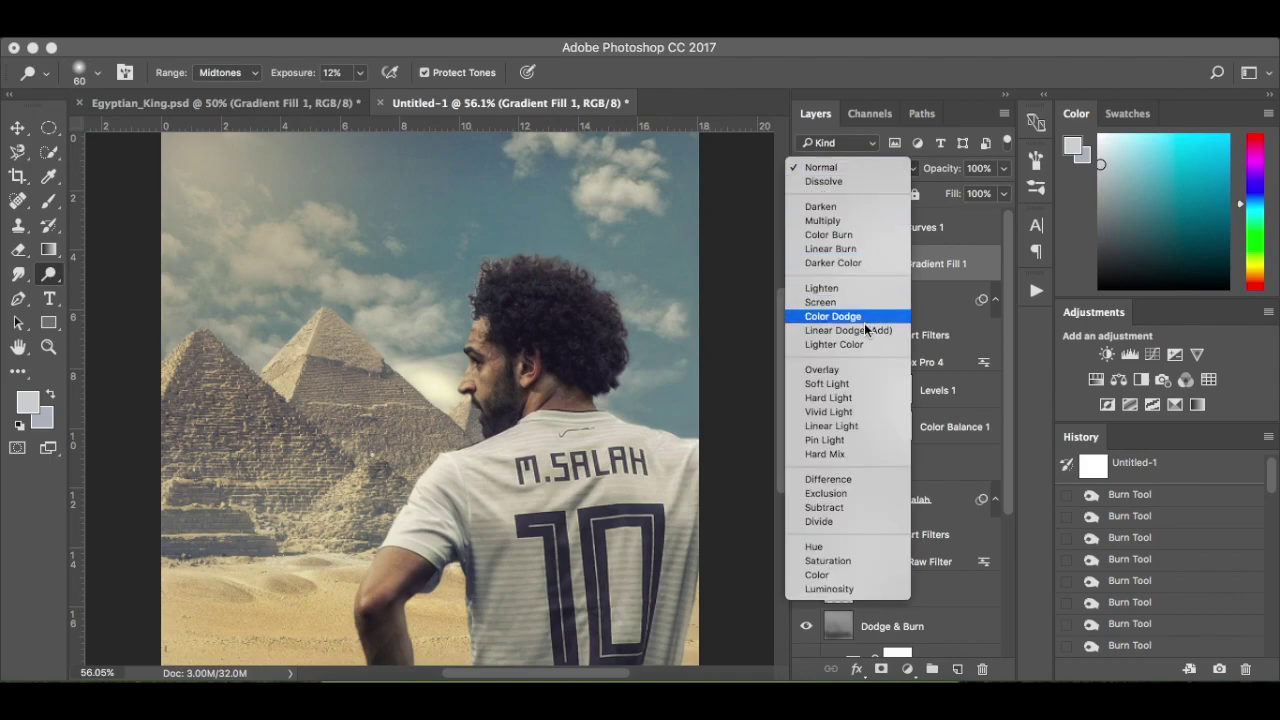
click(867, 425)
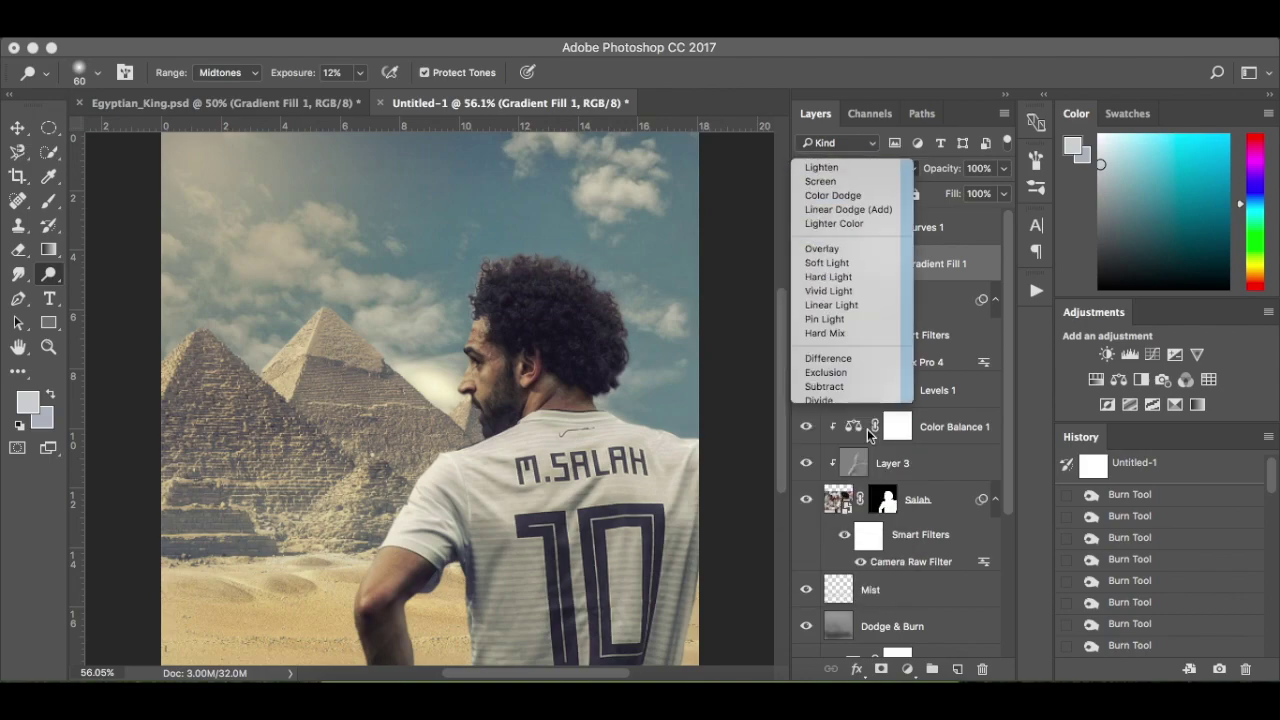
key(v)
click(723, 357)
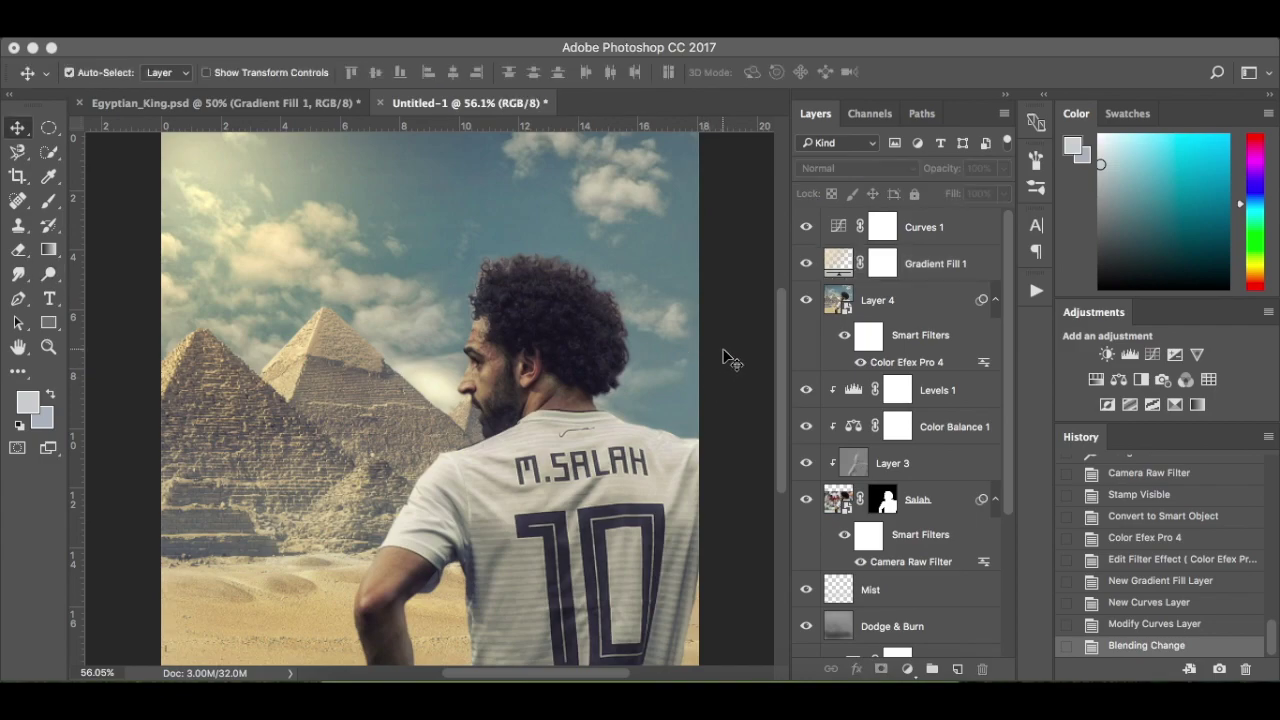